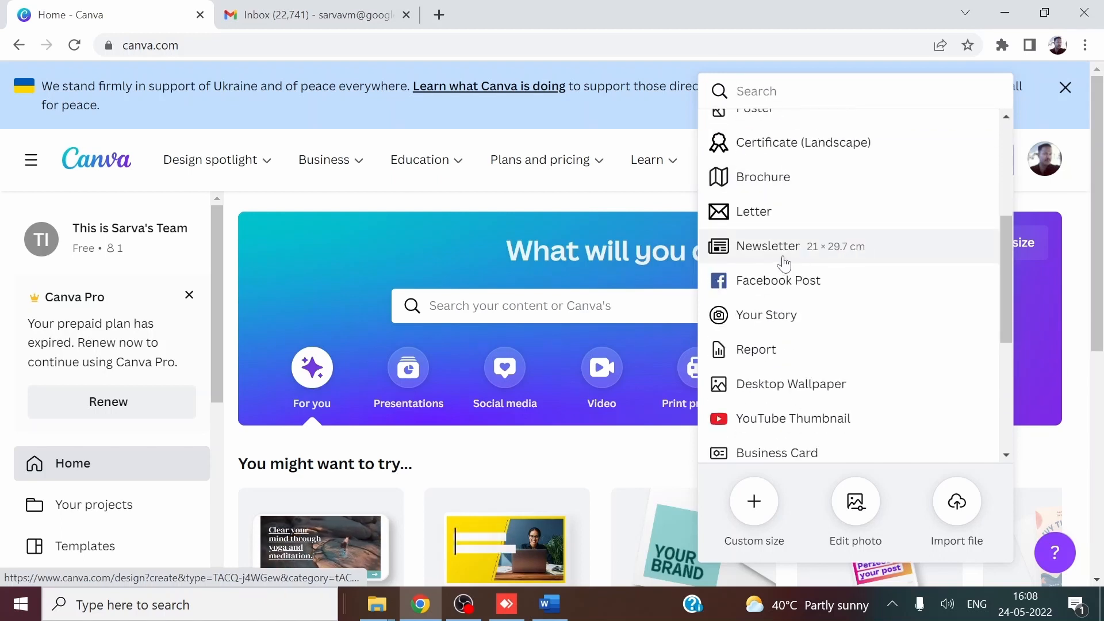
Create a new Newsletter design, apply the recently used Business Newsletter template to its page, and enlarge the page view to 37%
{"action": "left_click", "coordinate": [764, 252]}
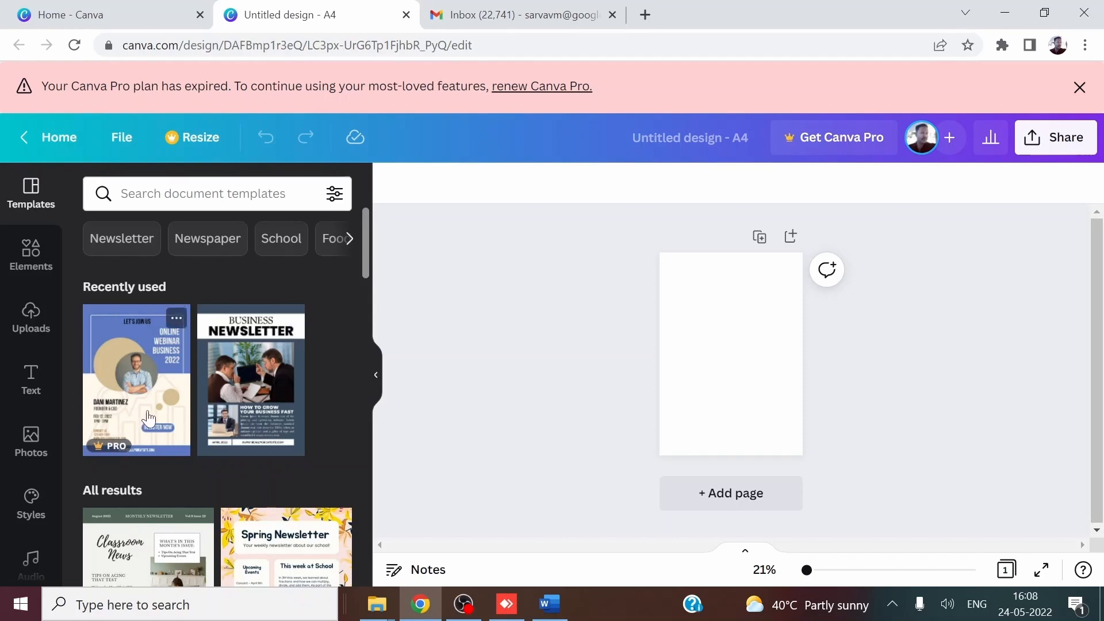
{"action": "scroll", "coordinate": [149, 419], "scroll_direction": "down", "scroll_amount": 2}
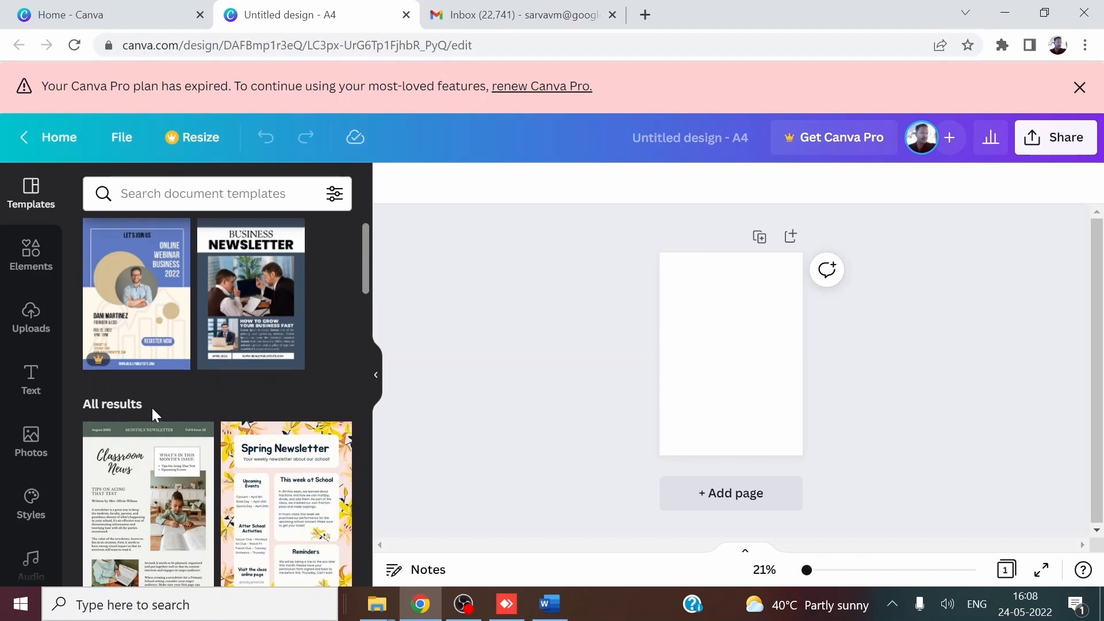
{"action": "scroll", "coordinate": [185, 406], "scroll_direction": "up", "scroll_amount": 2}
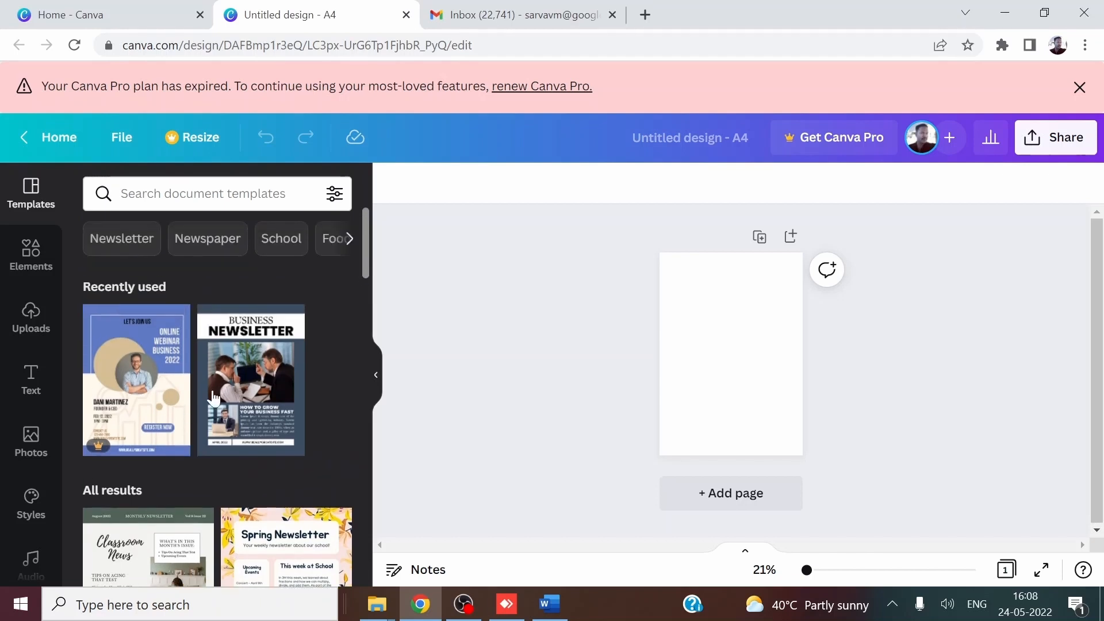
{"action": "left_click", "coordinate": [258, 379]}
{"action": "left_click", "coordinate": [762, 259]}
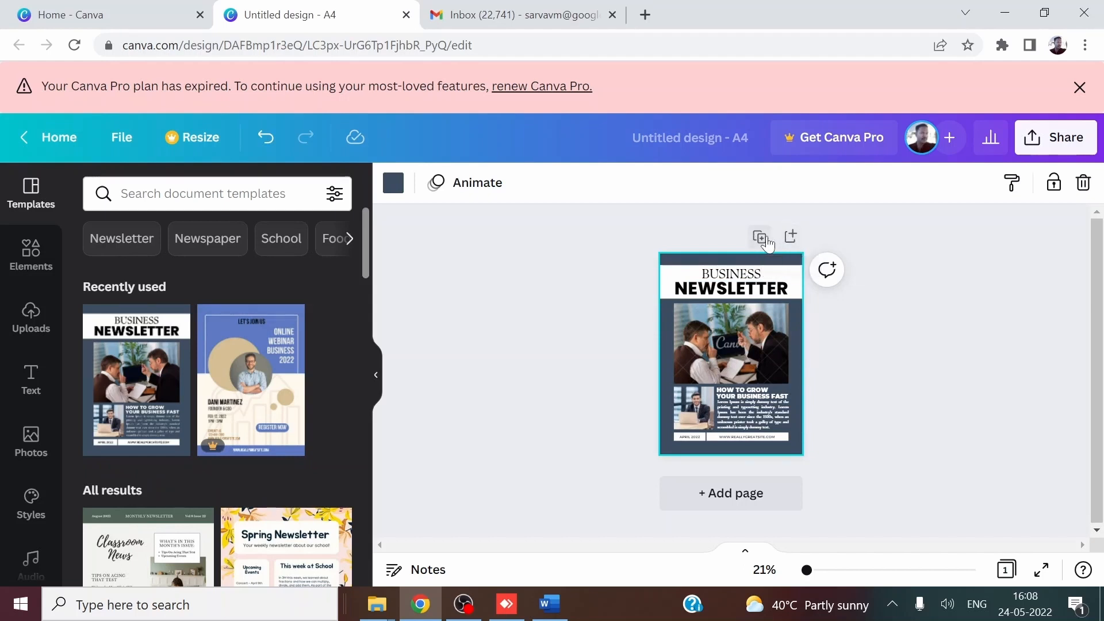
{"action": "left_click", "coordinate": [923, 373]}
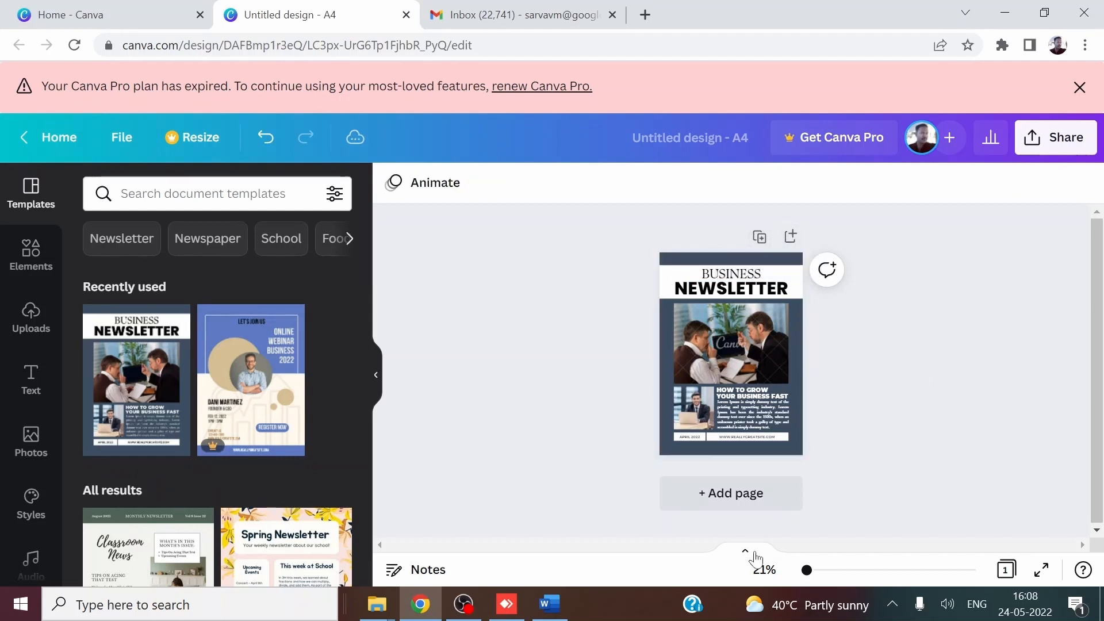
{"action": "left_click_drag", "start_coordinate": [804, 578], "coordinate": [813, 573]}
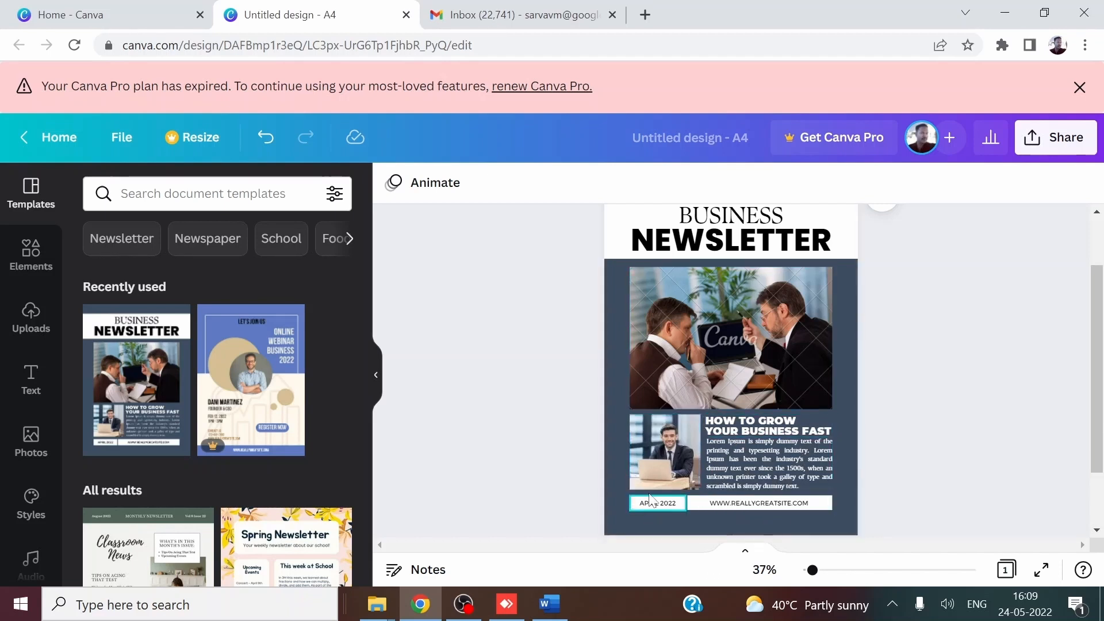
Try to apply the first page of the Beige Minimal Interior Design Trend Newsletter template
{"action": "scroll", "coordinate": [275, 460], "scroll_direction": "down", "scroll_amount": 4}
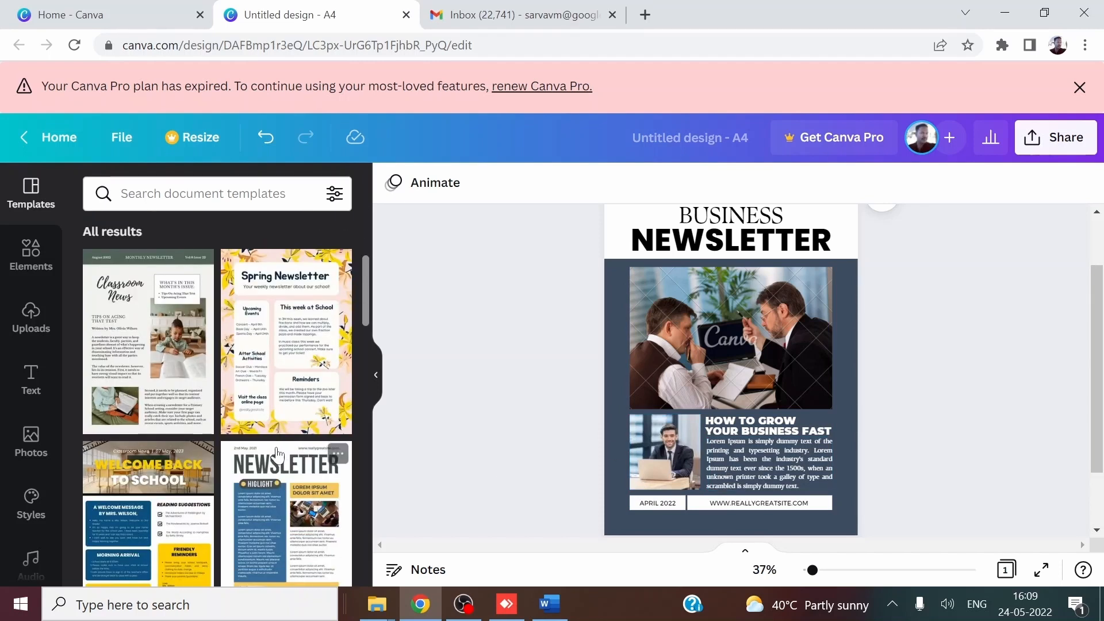
{"action": "scroll", "coordinate": [181, 502], "scroll_direction": "down", "scroll_amount": 3}
{"action": "scroll", "coordinate": [179, 501], "scroll_direction": "down", "scroll_amount": 2}
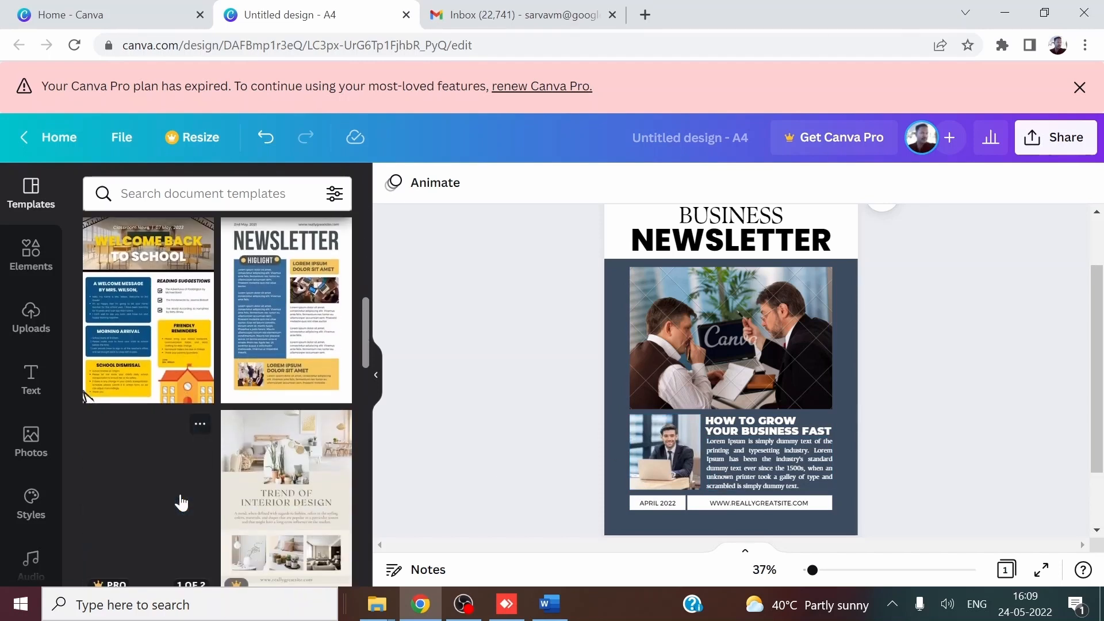
{"action": "left_click", "coordinate": [310, 441]}
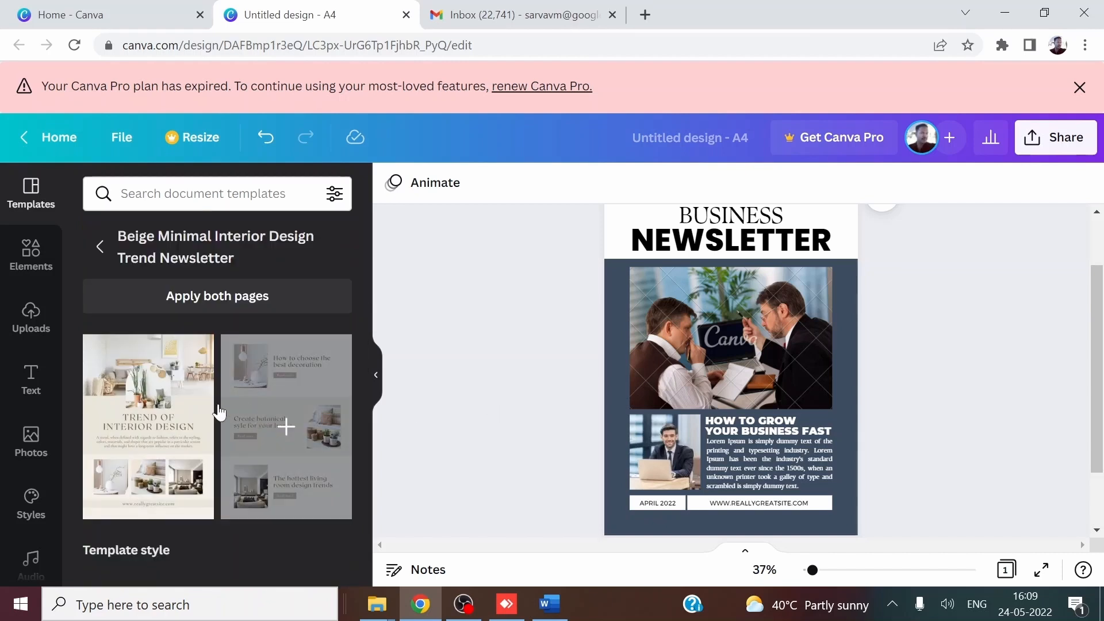
{"action": "left_click", "coordinate": [158, 478]}
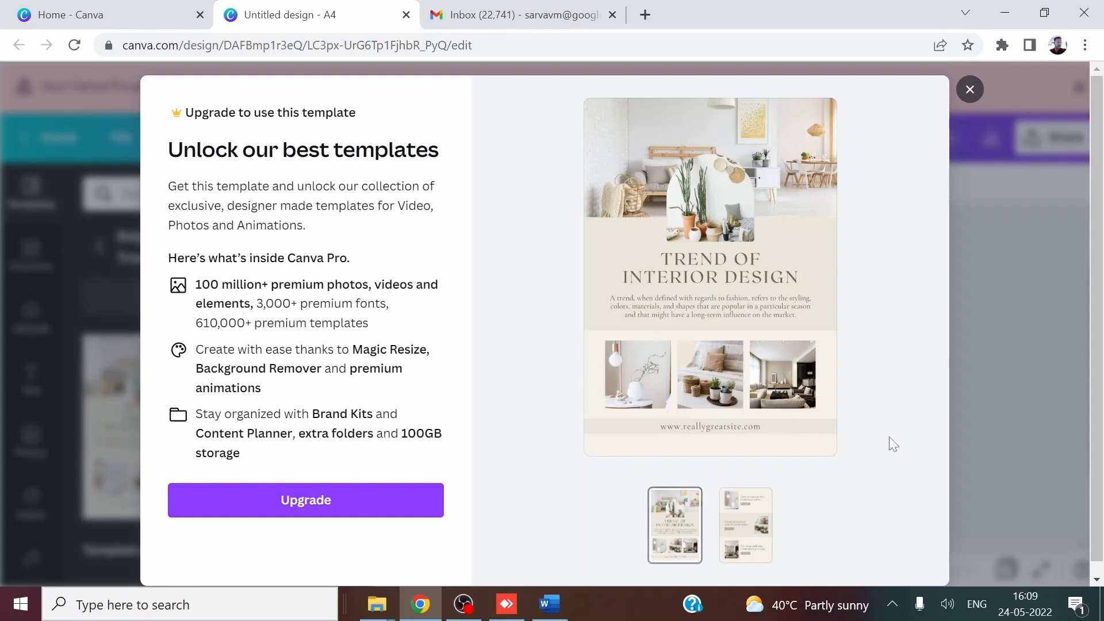
{"action": "left_click", "coordinate": [970, 89]}
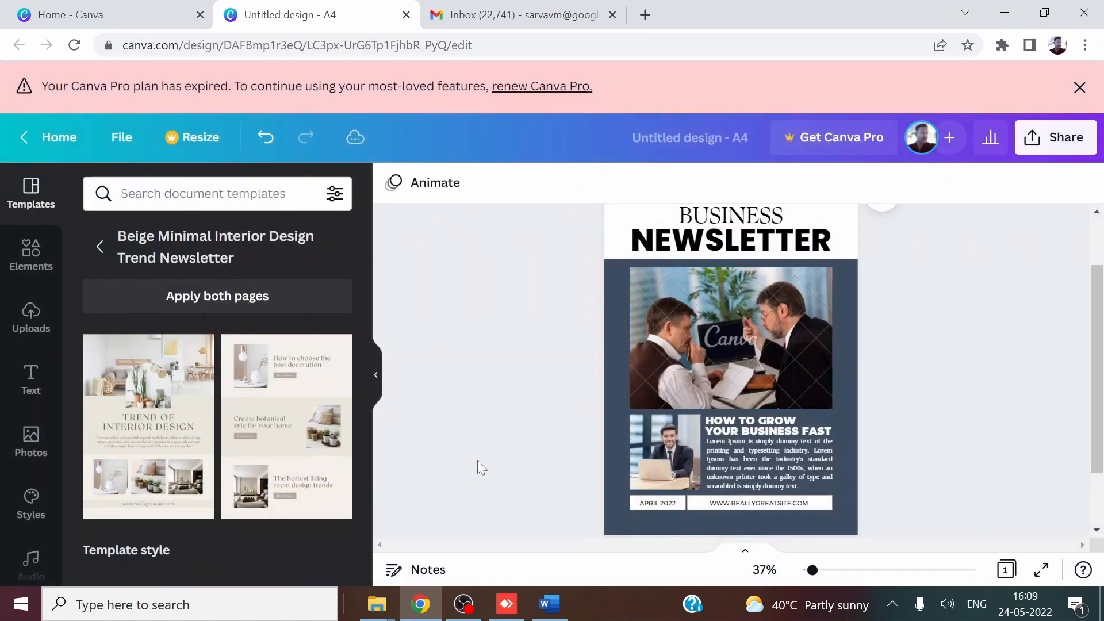
Apply the pastel Grade 2 Classroom News template to the page and review its layout
{"action": "scroll", "coordinate": [143, 336], "scroll_direction": "down", "scroll_amount": 5}
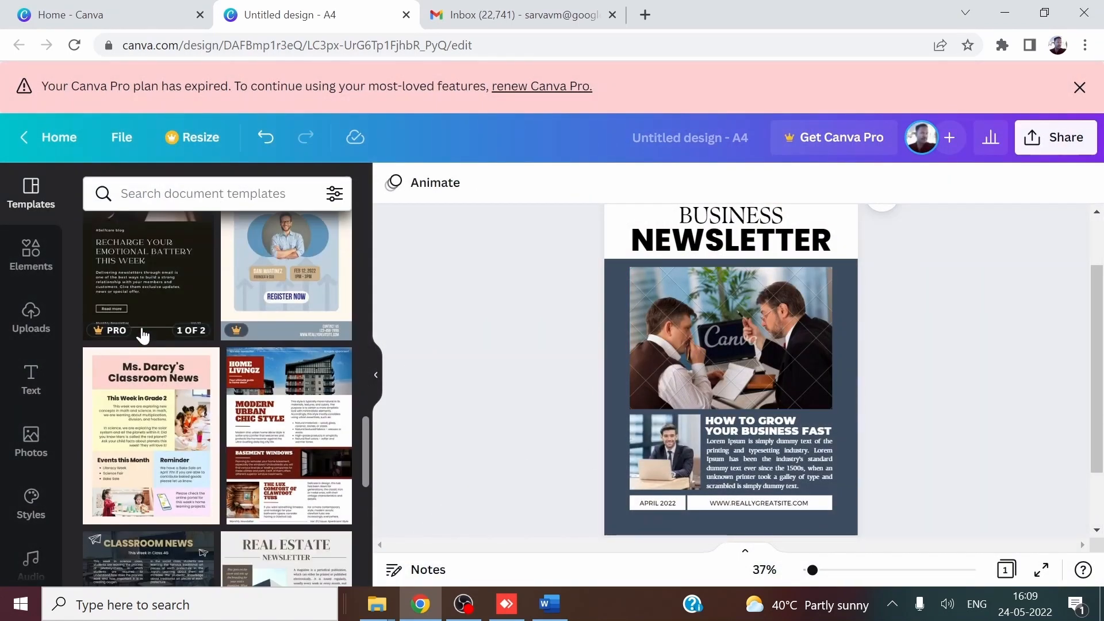
{"action": "scroll", "coordinate": [142, 332], "scroll_direction": "up", "scroll_amount": 3}
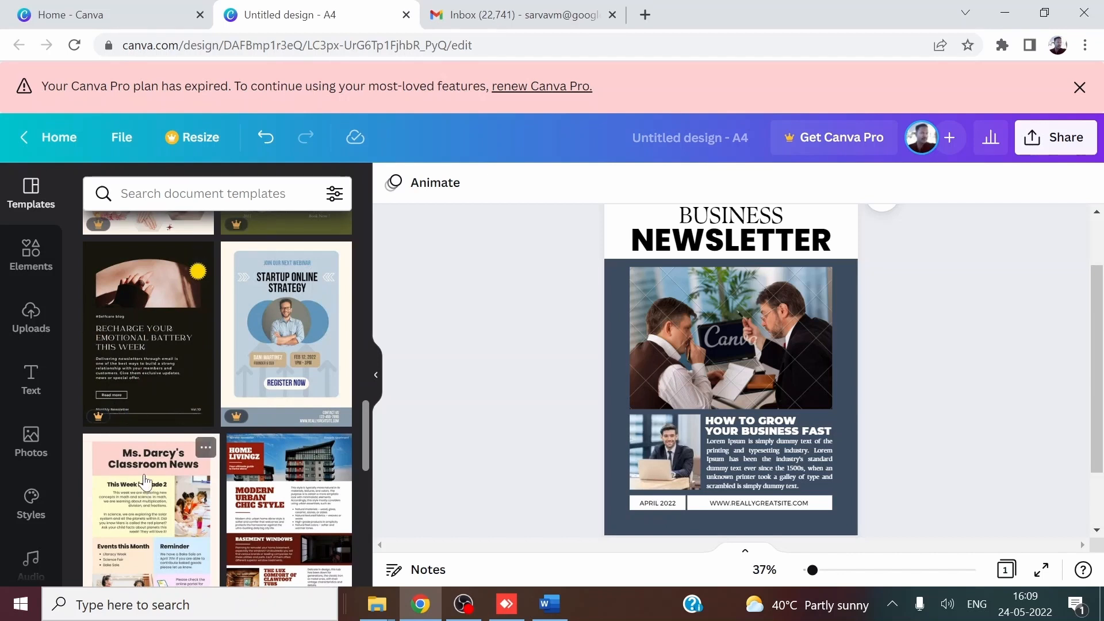
{"action": "scroll", "coordinate": [103, 437], "scroll_direction": "down", "scroll_amount": 2}
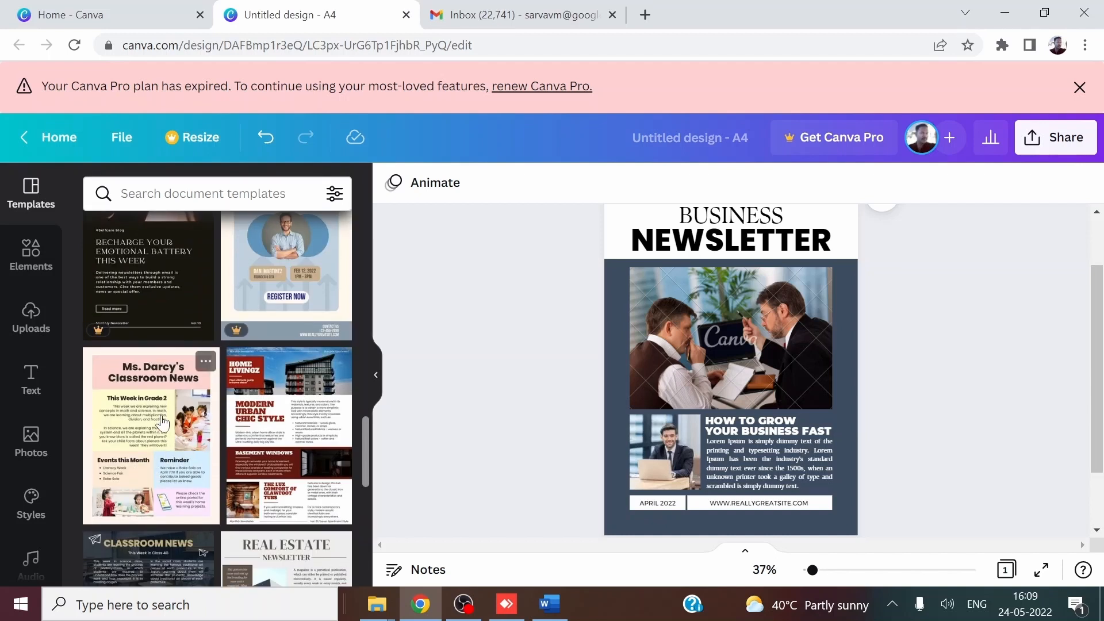
{"action": "left_click", "coordinate": [144, 414]}
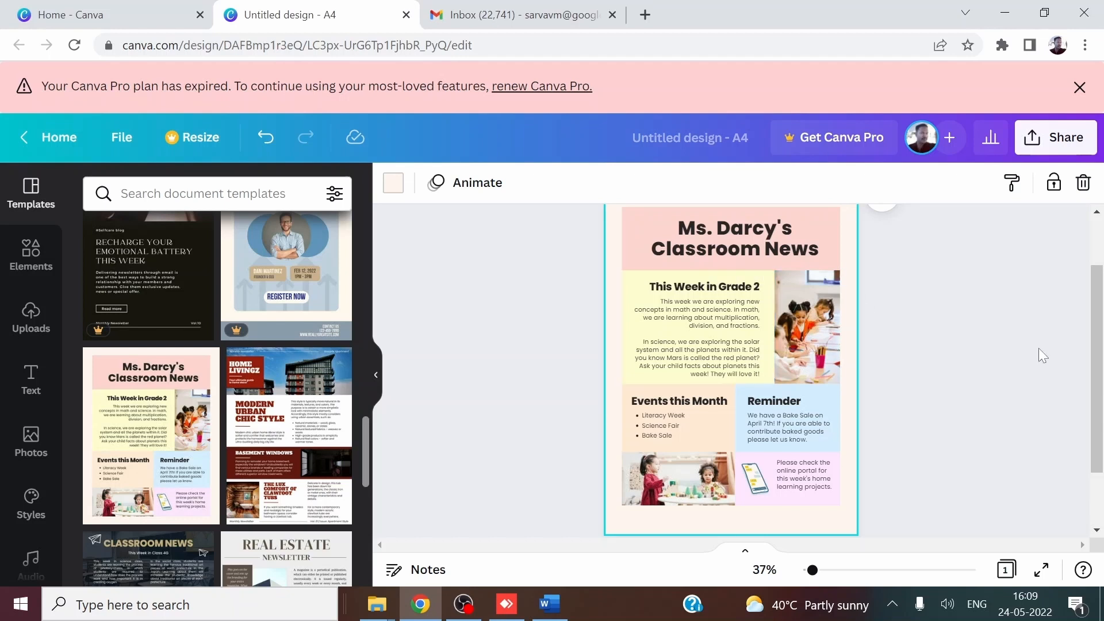
{"action": "scroll", "coordinate": [967, 416], "scroll_direction": "up", "scroll_amount": 1}
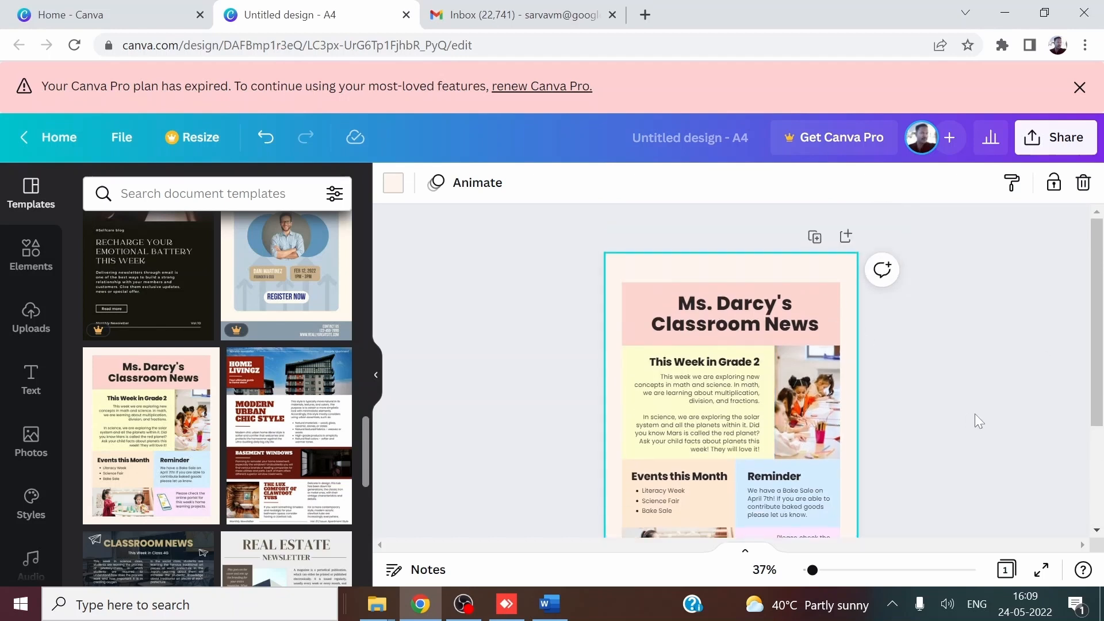
{"action": "scroll", "coordinate": [975, 379], "scroll_direction": "down", "scroll_amount": 1}
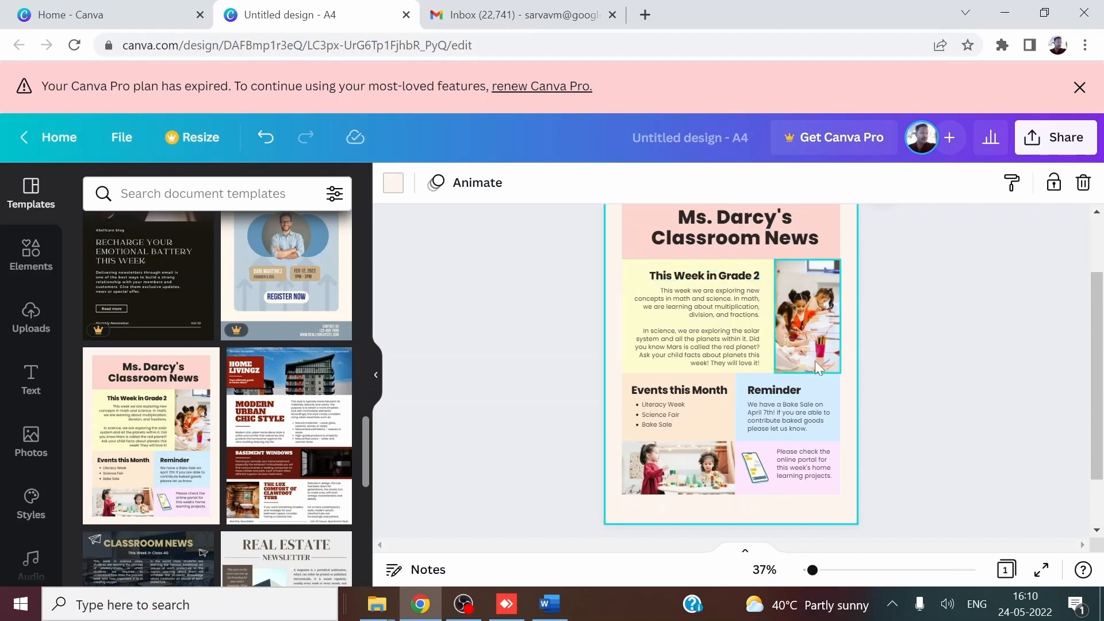
{"action": "scroll", "coordinate": [816, 360], "scroll_direction": "up", "scroll_amount": 2}
{"action": "scroll", "coordinate": [816, 361], "scroll_direction": "down", "scroll_amount": 2}
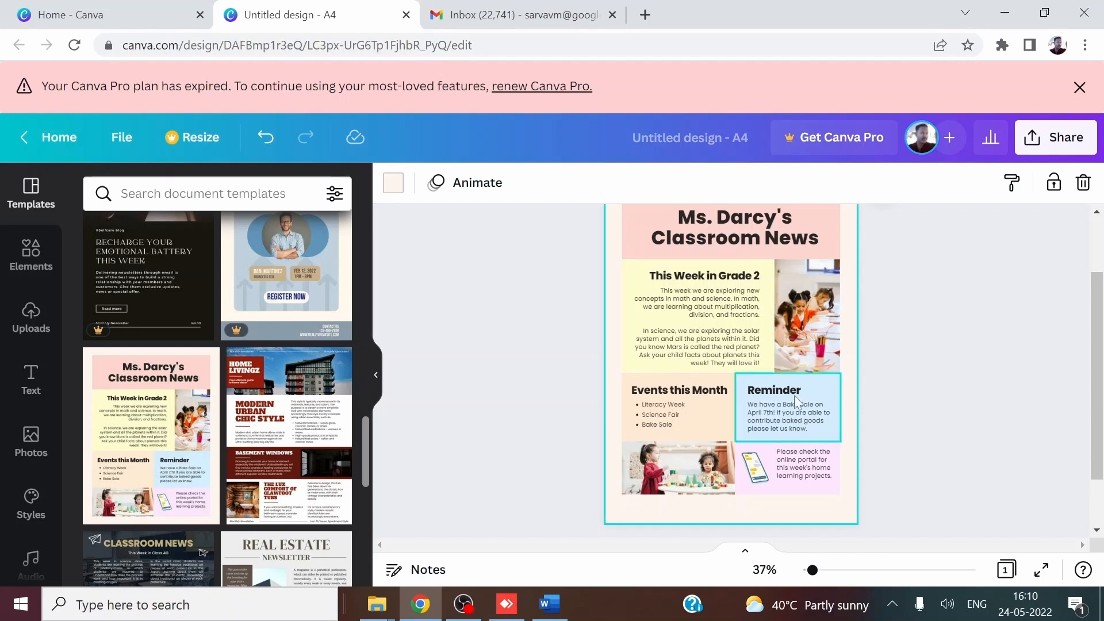
Replace the page design with the red and white Home Livingz newsletter template featuring Modern Urban Chic Style
{"action": "scroll", "coordinate": [764, 362], "scroll_direction": "down", "scroll_amount": 2}
{"action": "scroll", "coordinate": [317, 385], "scroll_direction": "down", "scroll_amount": 3}
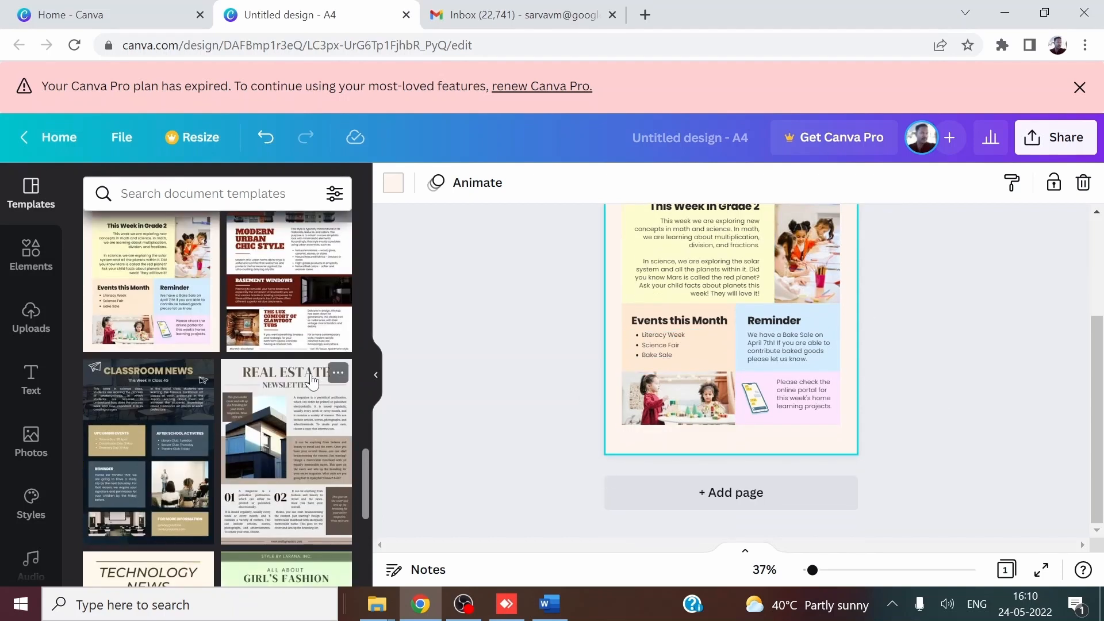
{"action": "scroll", "coordinate": [312, 380], "scroll_direction": "up", "scroll_amount": 2}
{"action": "left_click", "coordinate": [280, 320]}
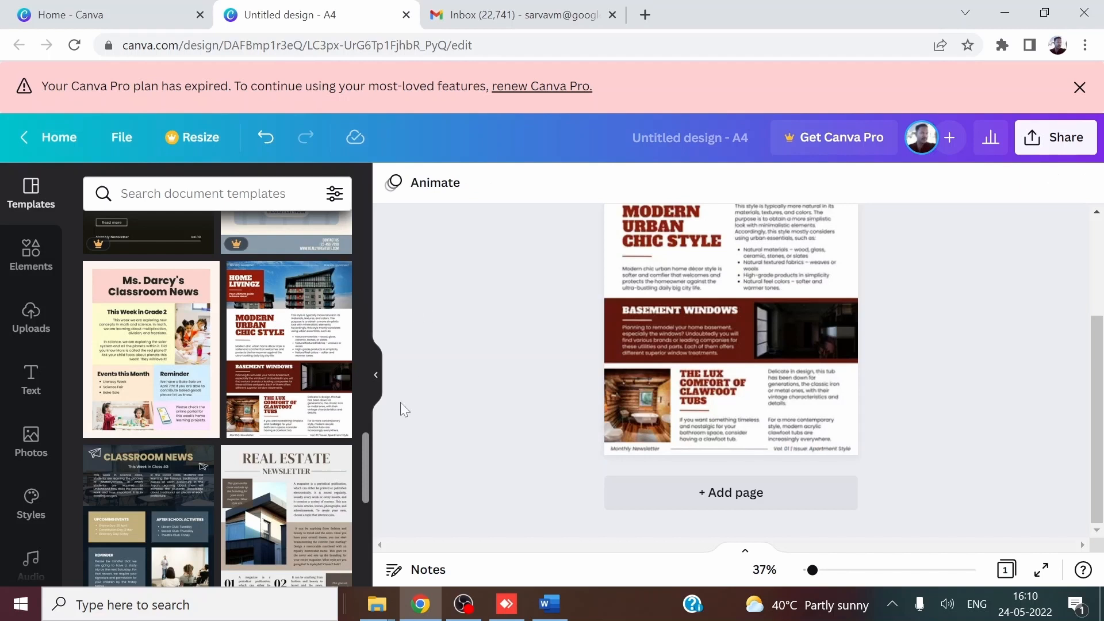
{"action": "scroll", "coordinate": [406, 402], "scroll_direction": "up", "scroll_amount": 2}
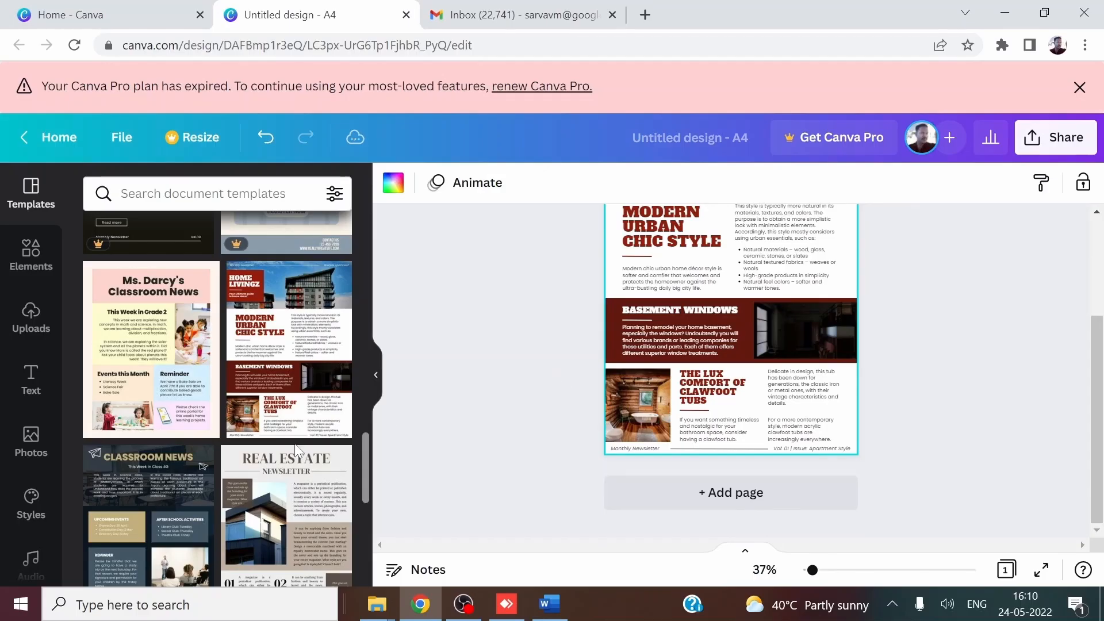
Find the Yellow White Professional Information School Newsletter template and apply its first page to the design
{"action": "scroll", "coordinate": [255, 441], "scroll_direction": "down", "scroll_amount": 5}
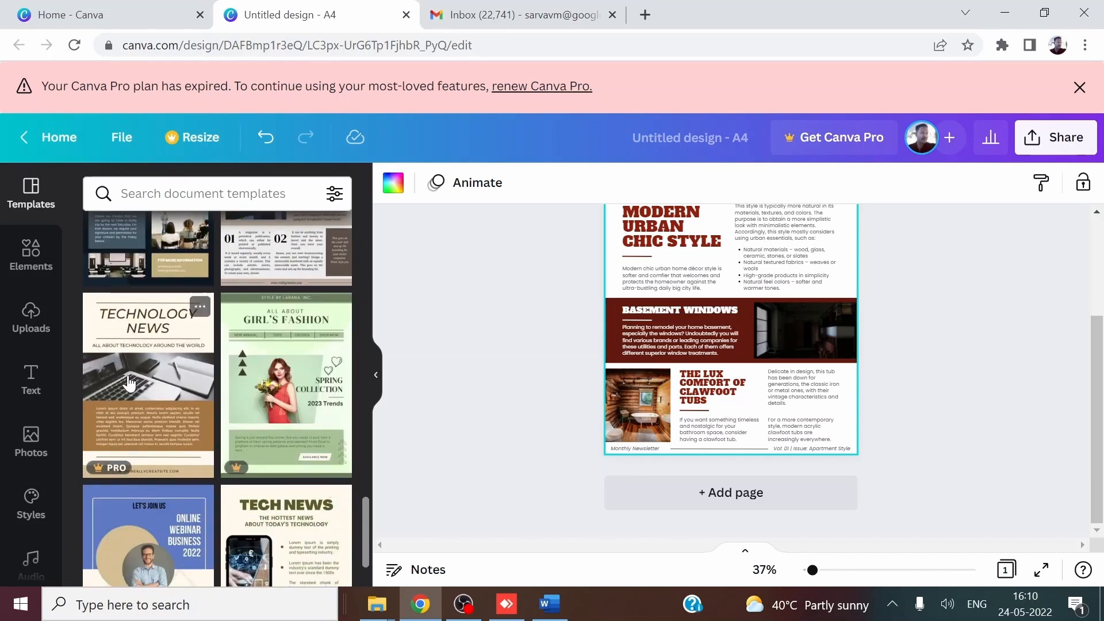
{"action": "scroll", "coordinate": [237, 514], "scroll_direction": "down", "scroll_amount": 2}
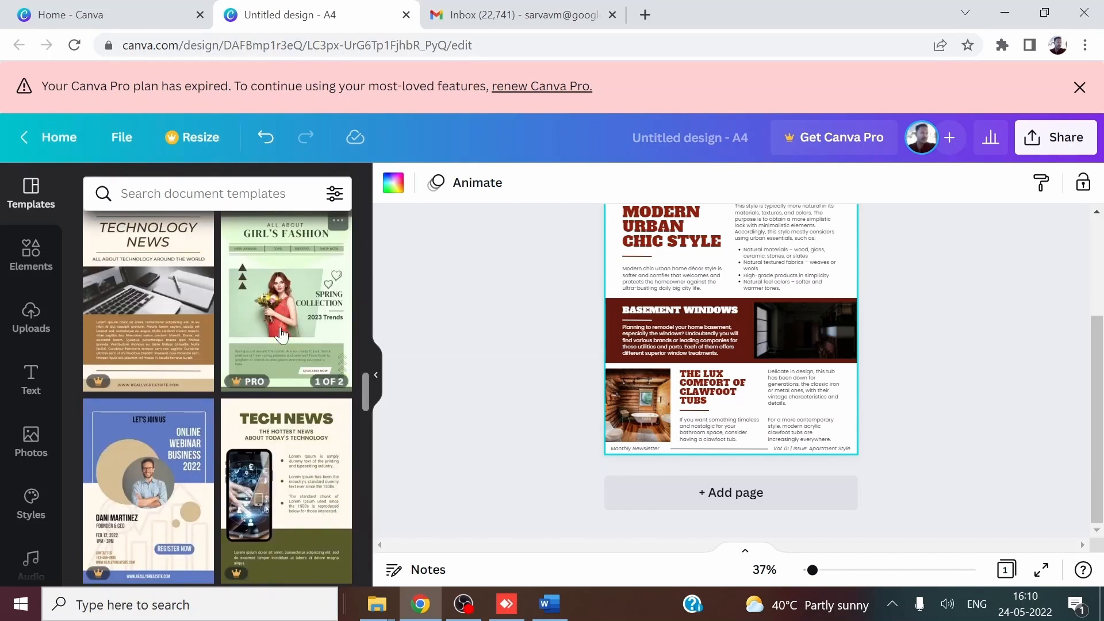
{"action": "scroll", "coordinate": [270, 403], "scroll_direction": "down", "scroll_amount": 2}
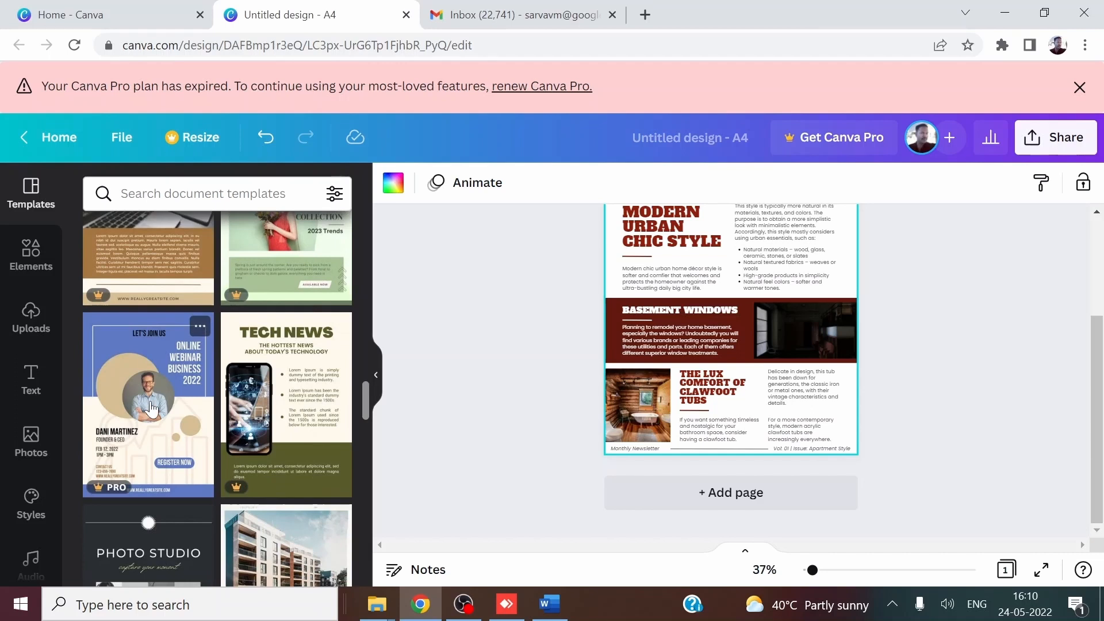
{"action": "scroll", "coordinate": [247, 483], "scroll_direction": "down", "scroll_amount": 5}
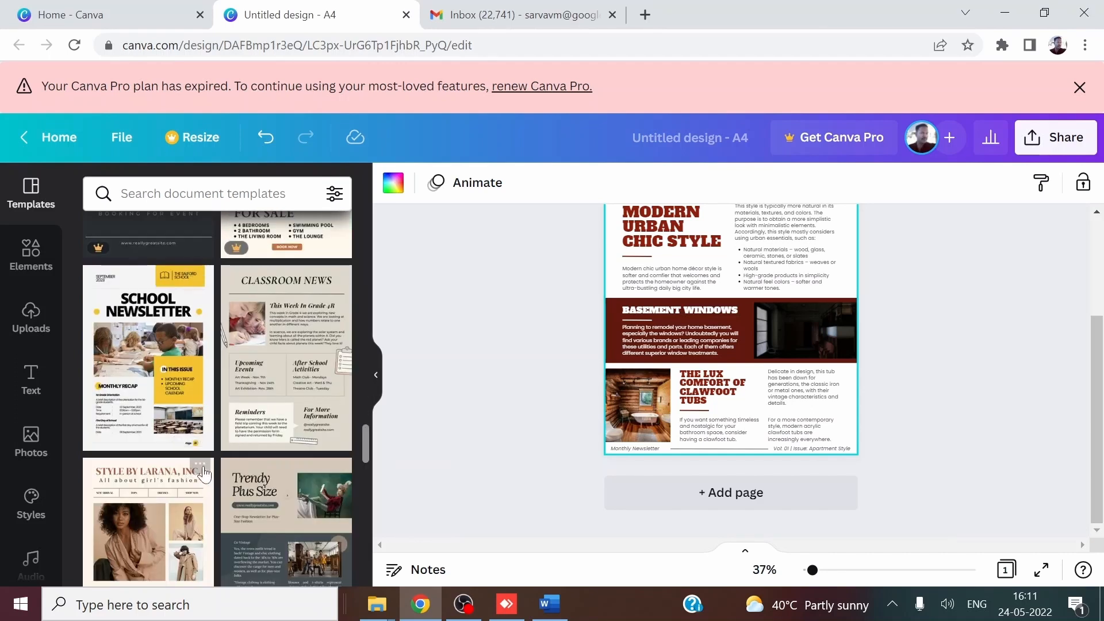
{"action": "scroll", "coordinate": [204, 467], "scroll_direction": "down", "scroll_amount": 3}
{"action": "scroll", "coordinate": [204, 467], "scroll_direction": "up", "scroll_amount": 5}
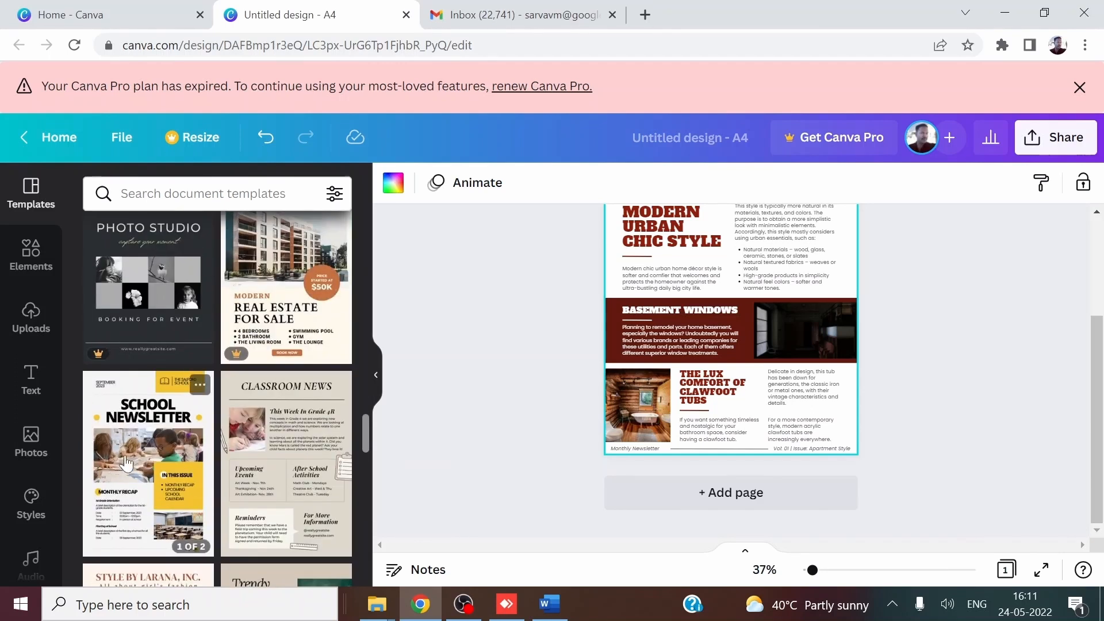
{"action": "left_click", "coordinate": [113, 442]}
{"action": "left_click", "coordinate": [141, 489]}
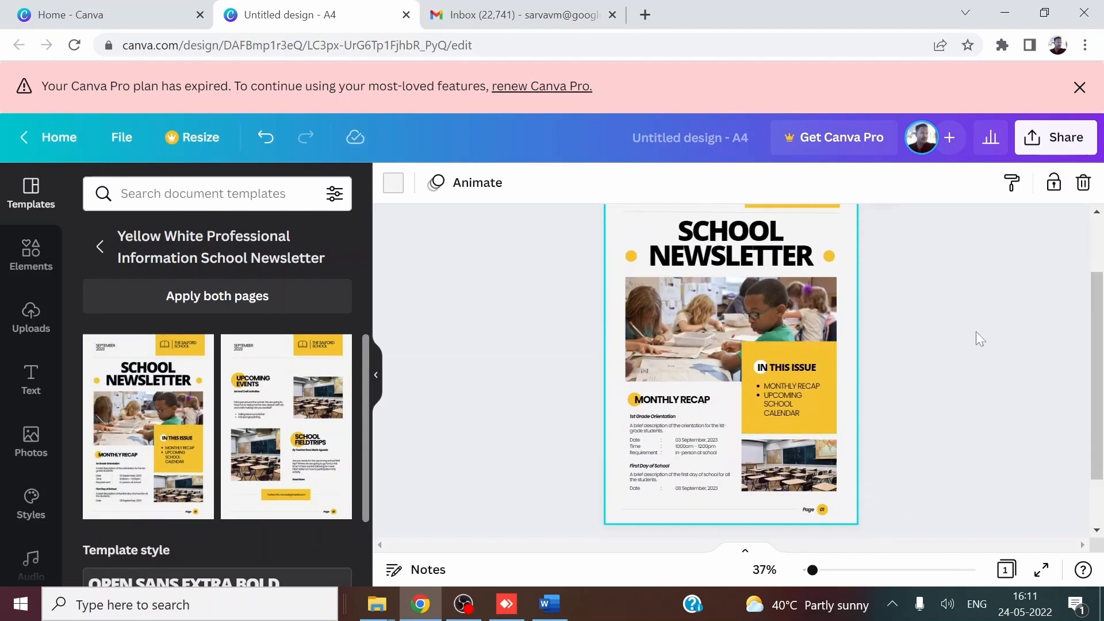
{"action": "scroll", "coordinate": [976, 331], "scroll_direction": "up", "scroll_amount": 2}
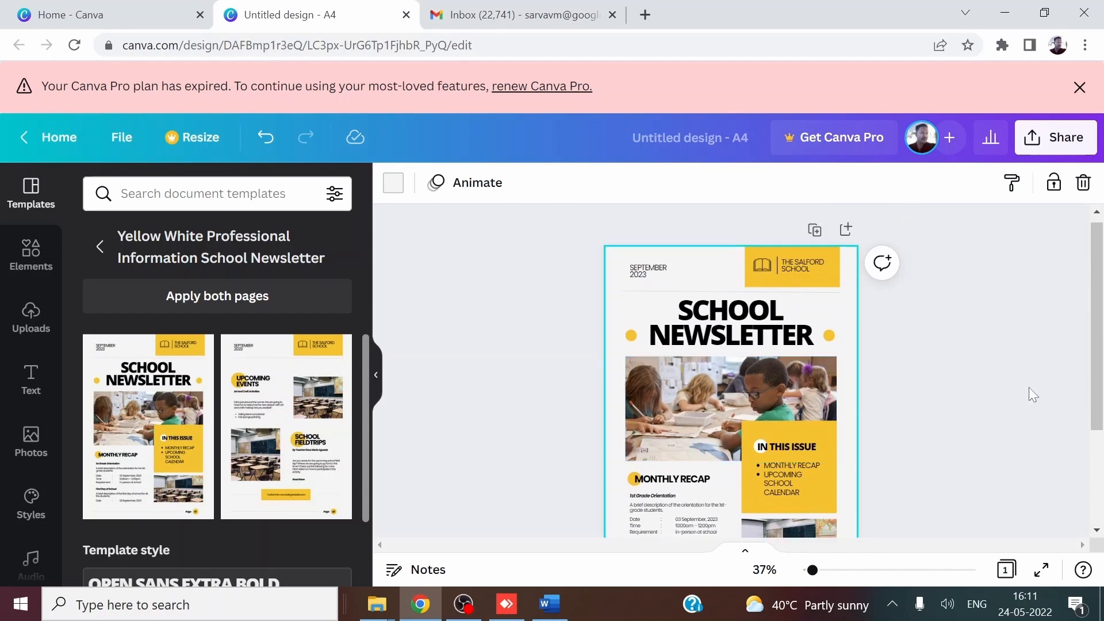
Examine the newsletter's editable title, issue list, Monthly Recap section and In This Issue heading by selecting them in turn
{"action": "double_click", "coordinate": [730, 325]}
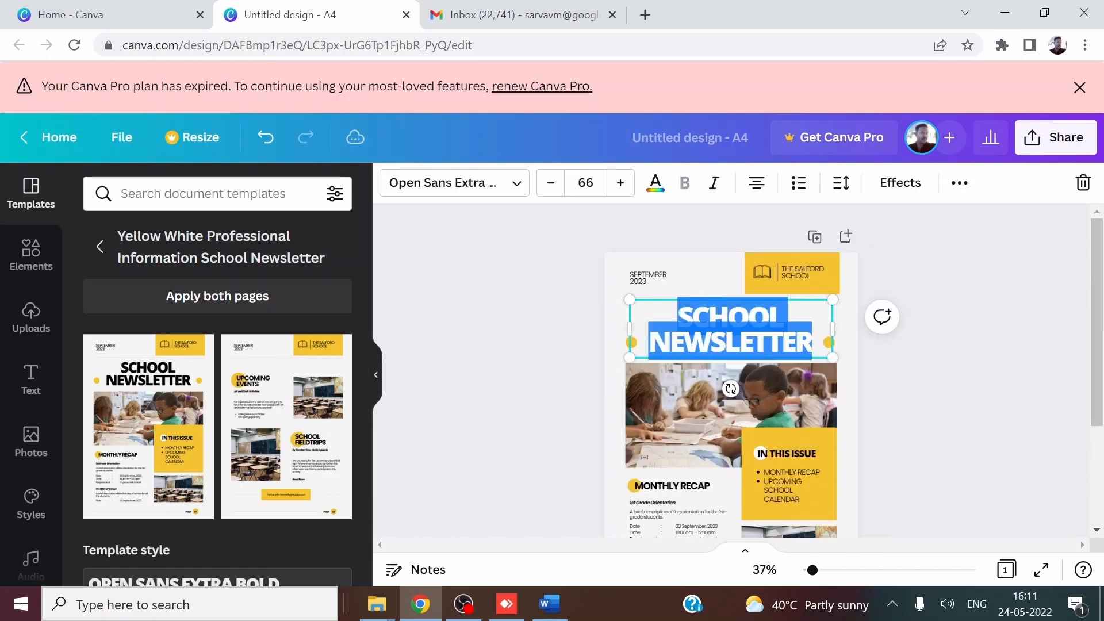
{"action": "left_click", "coordinate": [667, 428]}
{"action": "left_click", "coordinate": [778, 502]}
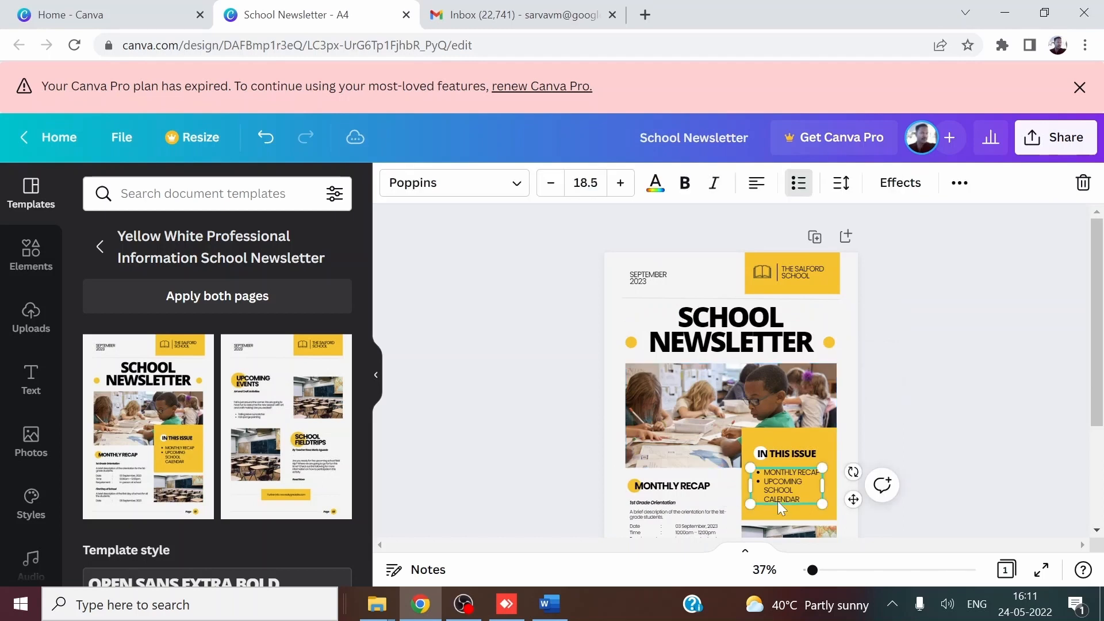
{"action": "left_click", "coordinate": [674, 515]}
{"action": "left_click", "coordinate": [673, 486]}
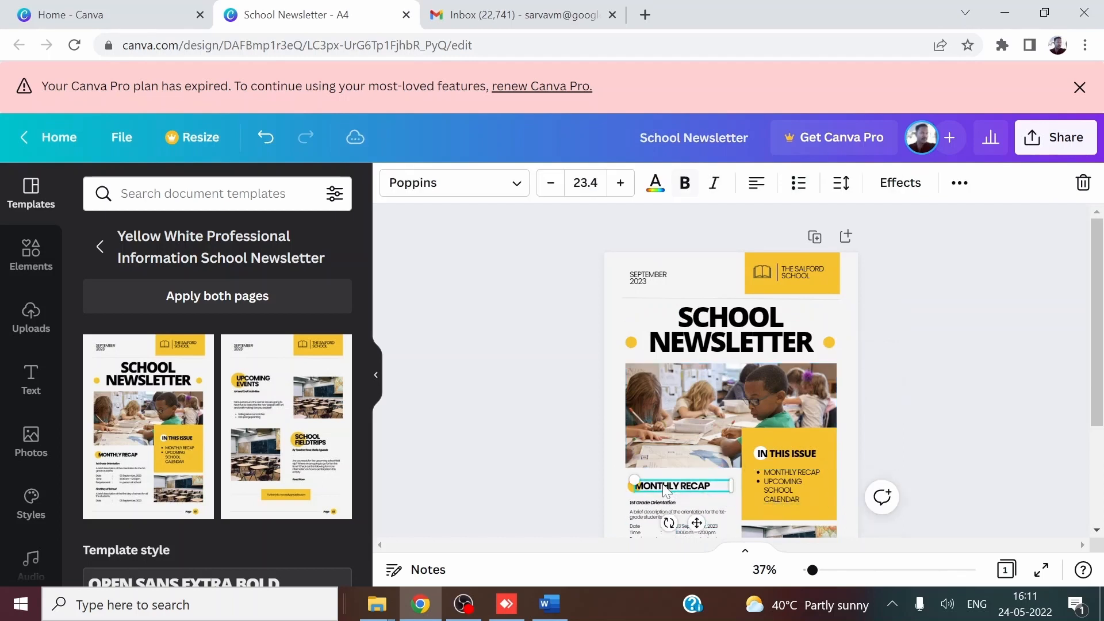
{"action": "left_click", "coordinate": [785, 454]}
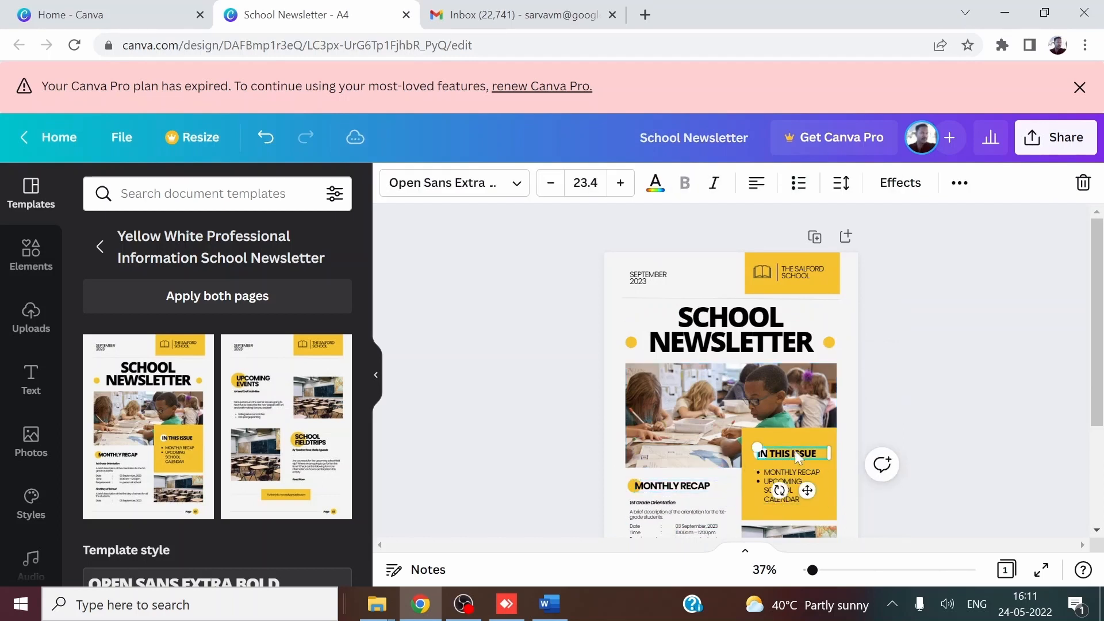
Replace the date text in the newsletter's header with "MAY 2022"
{"action": "left_click", "coordinate": [642, 288]}
{"action": "left_click", "coordinate": [642, 287]}
{"action": "key", "text": "BackSpace"}
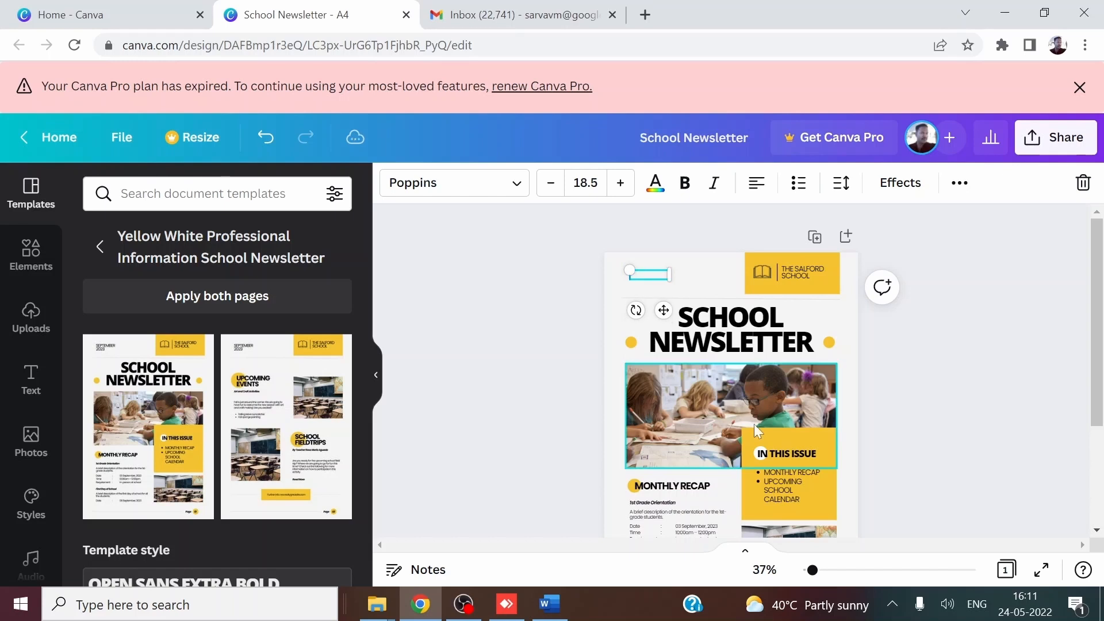
{"action": "type", "text": "MAY 2022"}
{"action": "left_click", "coordinate": [1027, 290]}
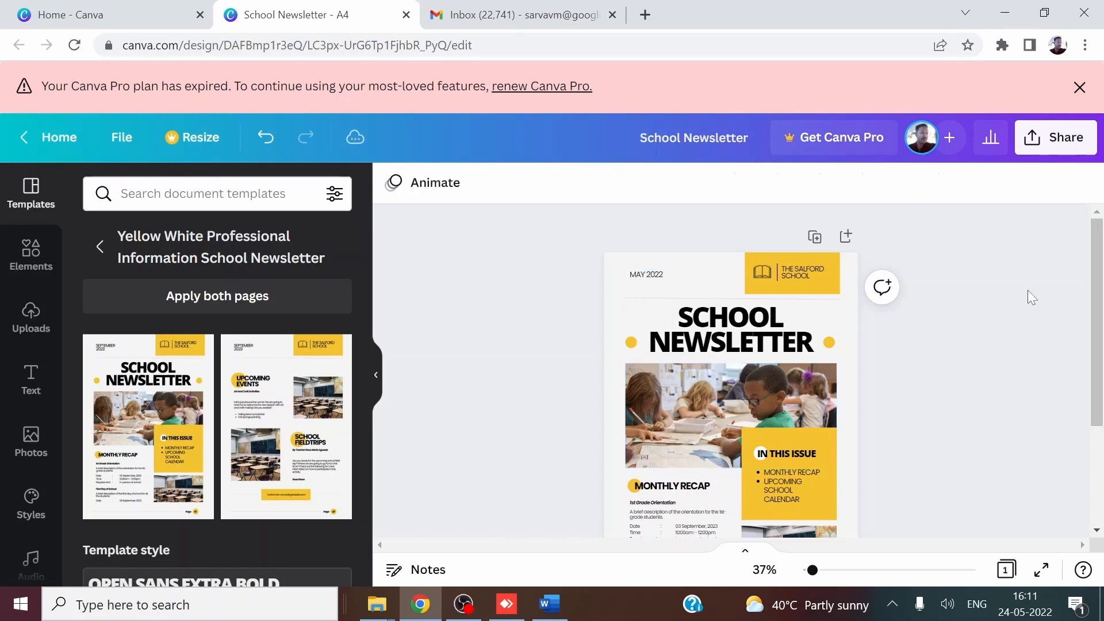
Replace the school name in the newsletter's yellow header block with "SARVA ACADEMY"
{"action": "double_click", "coordinate": [798, 270]}
{"action": "key", "text": "BackSpace"}
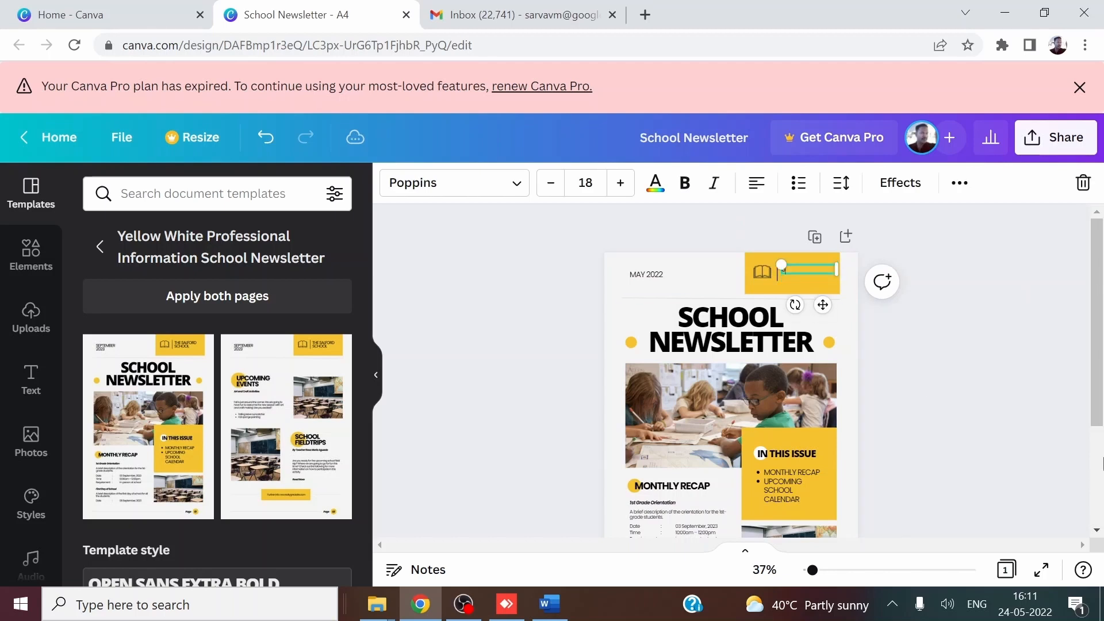
{"action": "type", "text": "SARVA ACADEMY"}
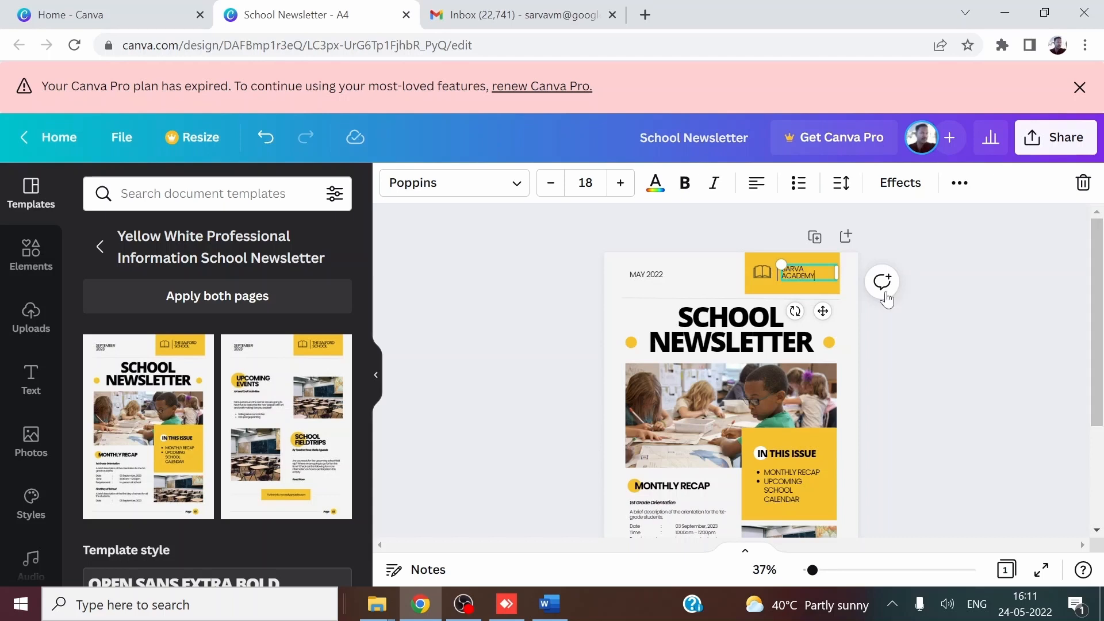
Shift the academy name slightly within the header block and enlarge all of its text to font size 27.2
{"action": "left_click_drag", "start_coordinate": [777, 260], "coordinate": [759, 282]}
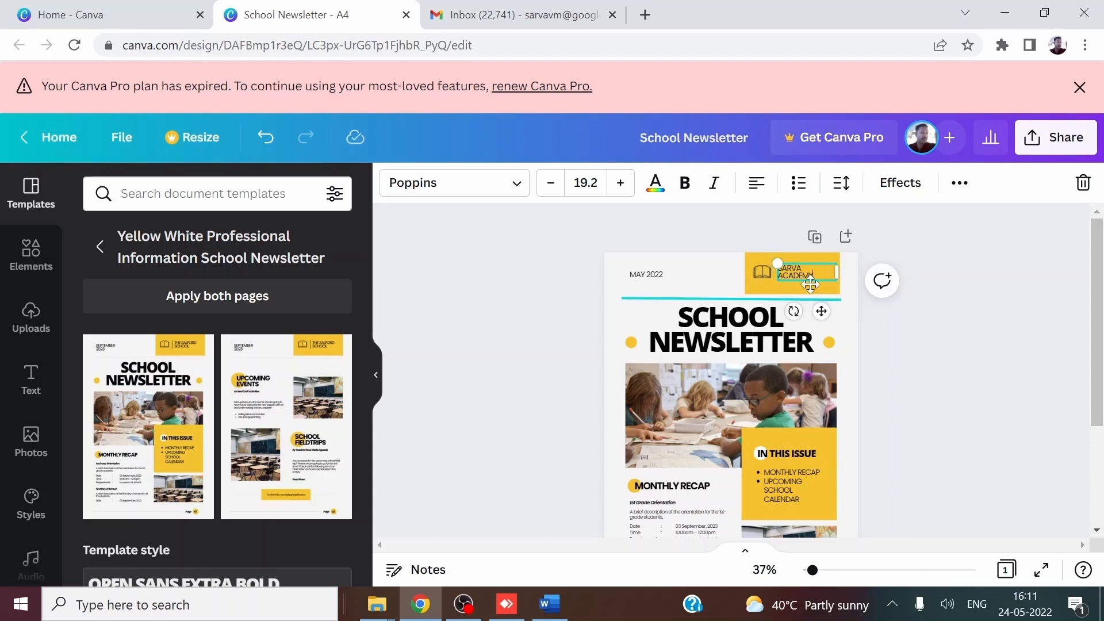
{"action": "left_click_drag", "start_coordinate": [815, 280], "coordinate": [818, 280]}
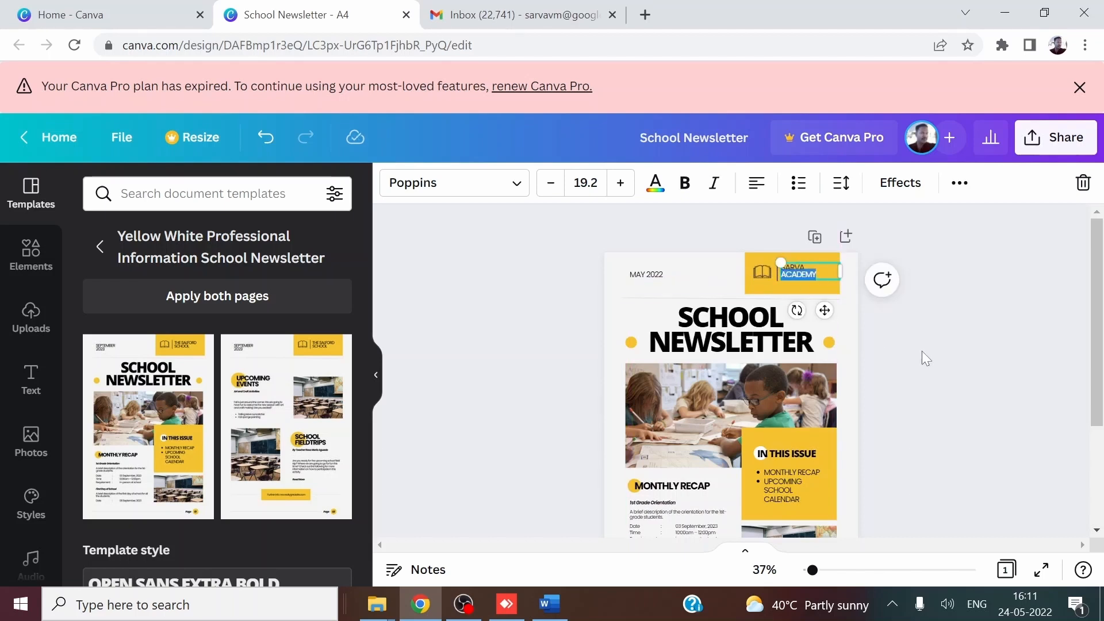
{"action": "key", "text": "ctrl+a"}
{"action": "left_click", "coordinate": [622, 183]}
{"action": "left_click", "coordinate": [622, 183]}
{"action": "left_click", "coordinate": [622, 183]}
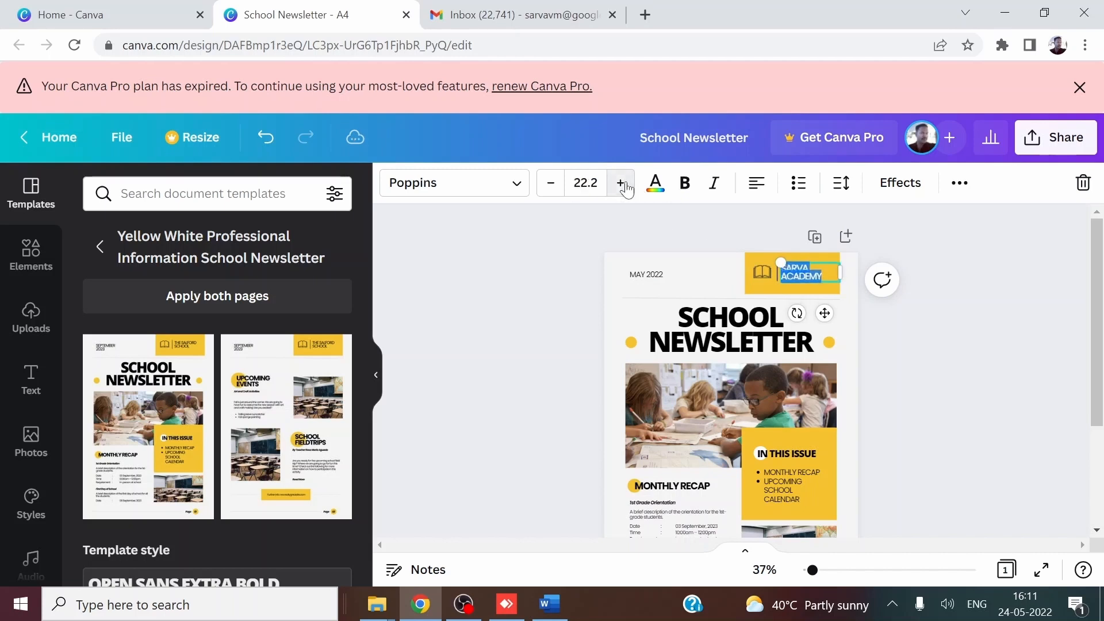
{"action": "left_click", "coordinate": [621, 183]}
{"action": "left_click", "coordinate": [621, 183]}
{"action": "left_click", "coordinate": [622, 183]}
{"action": "left_click", "coordinate": [622, 183]}
{"action": "left_click", "coordinate": [621, 183]}
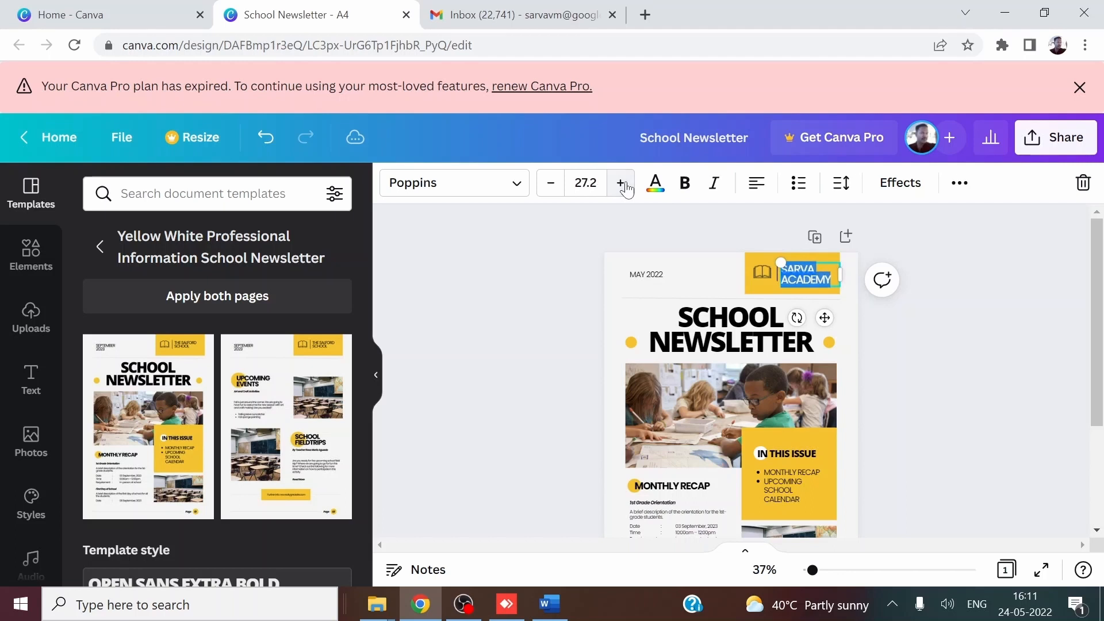
{"action": "left_click", "coordinate": [932, 354]}
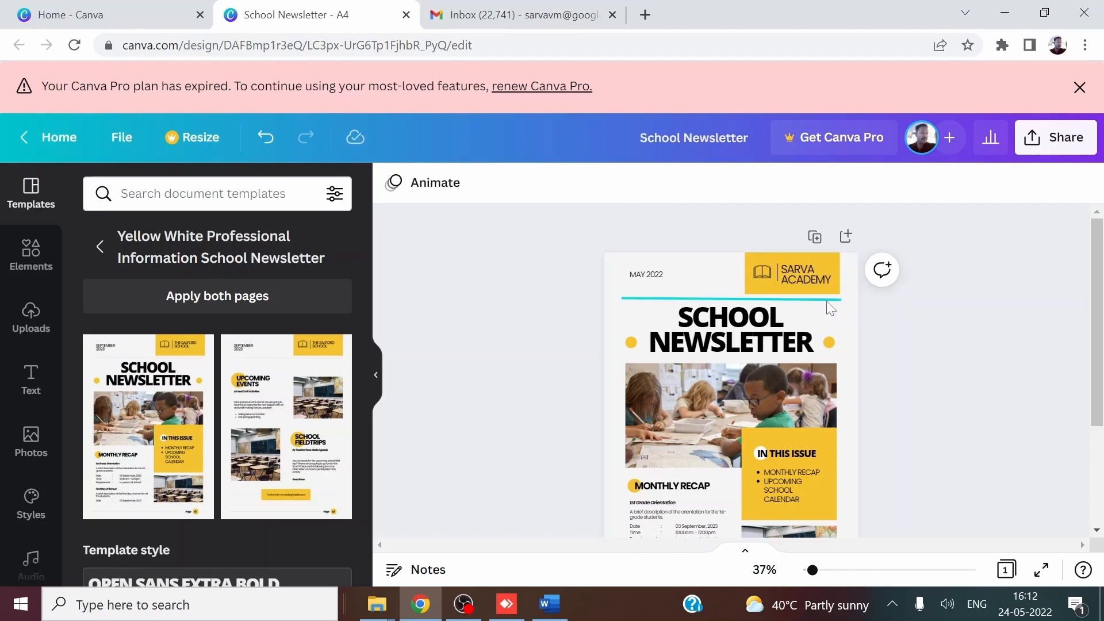
Delete the book icon and vertical divider line from the header block, and reposition the academy name in the middle of it
{"action": "left_click", "coordinate": [762, 272]}
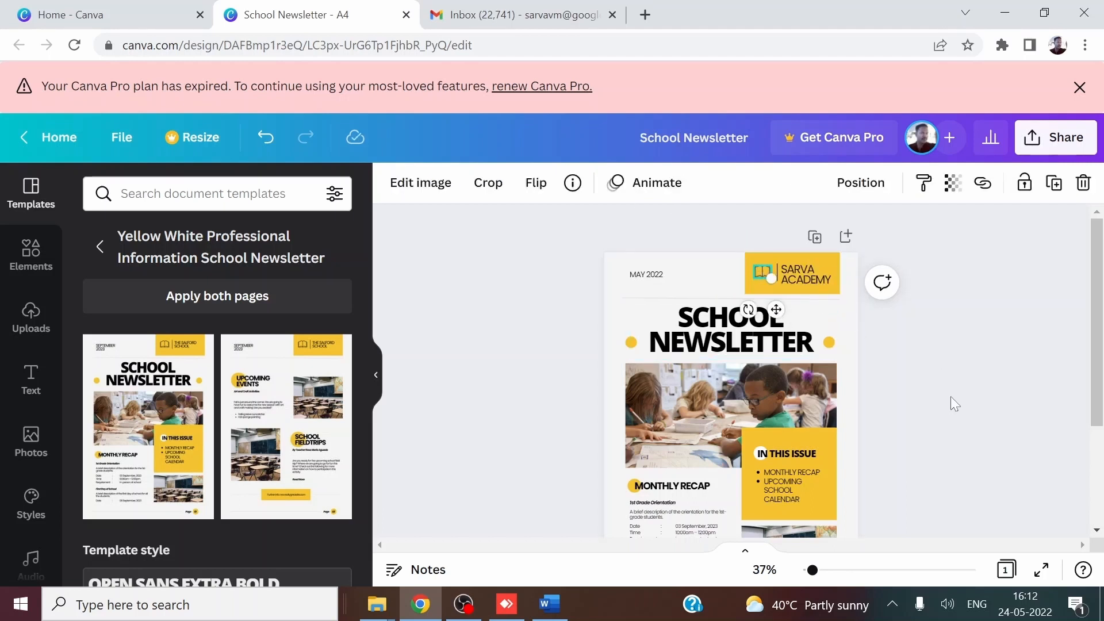
{"action": "key", "text": "Delete"}
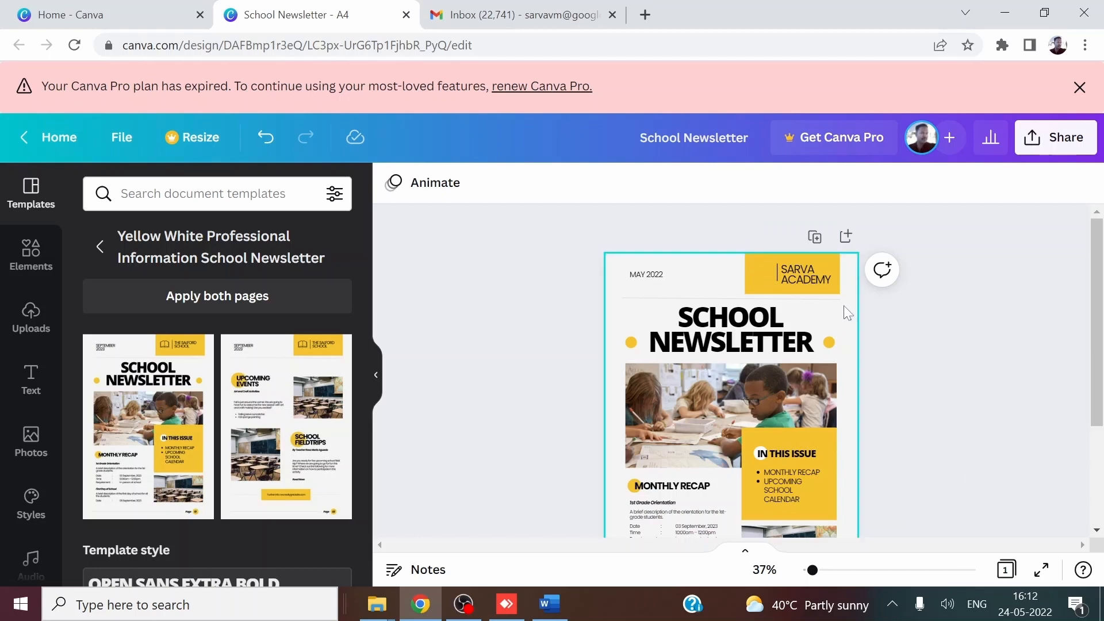
{"action": "left_click", "coordinate": [791, 275]}
{"action": "left_click_drag", "start_coordinate": [791, 275], "coordinate": [826, 278]}
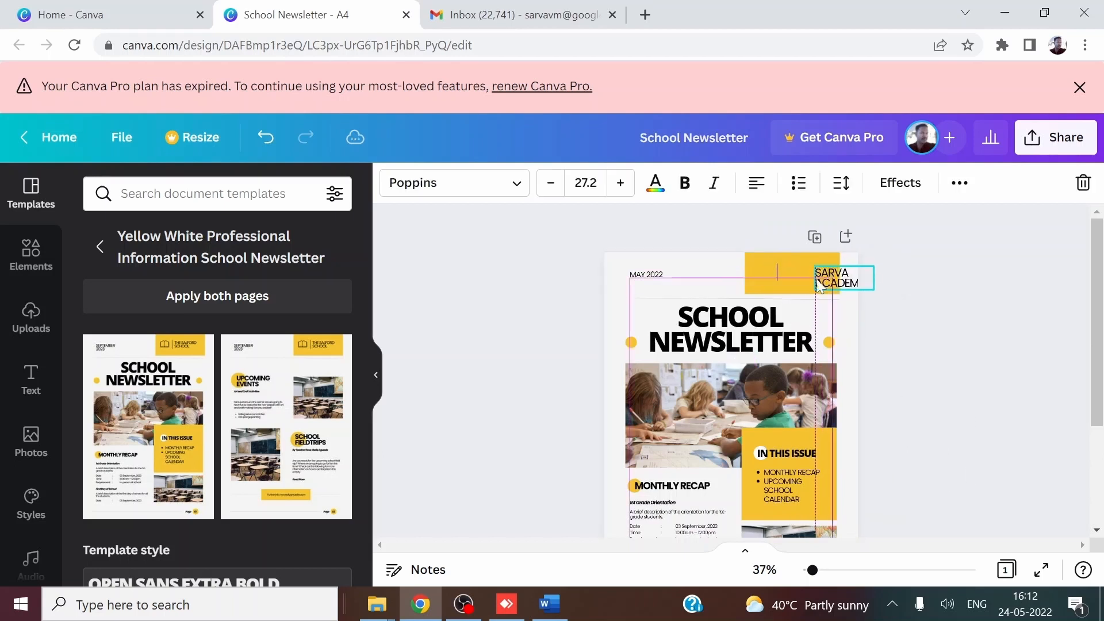
{"action": "left_click", "coordinate": [777, 275]}
{"action": "key", "text": "Delete"}
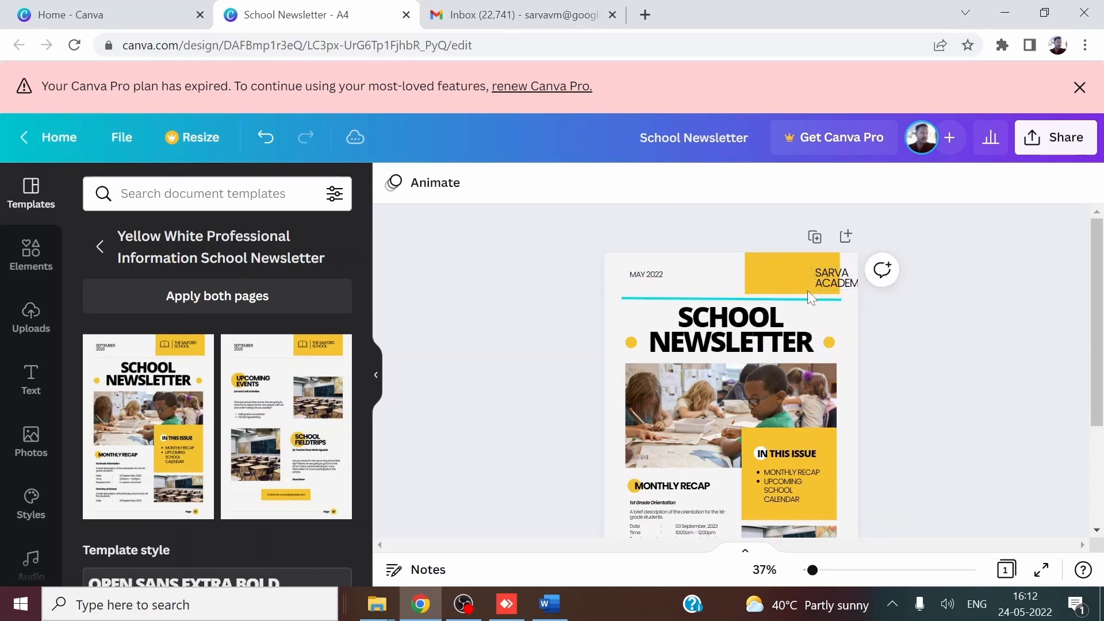
{"action": "left_click_drag", "start_coordinate": [834, 282], "coordinate": [782, 275]}
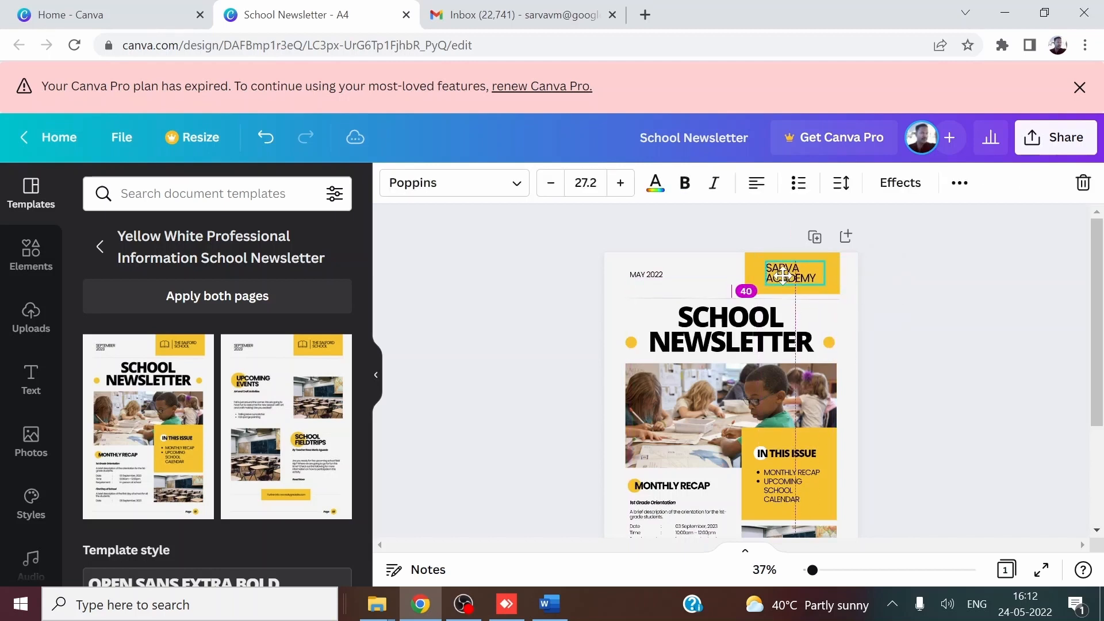
{"action": "left_click", "coordinate": [1019, 331]}
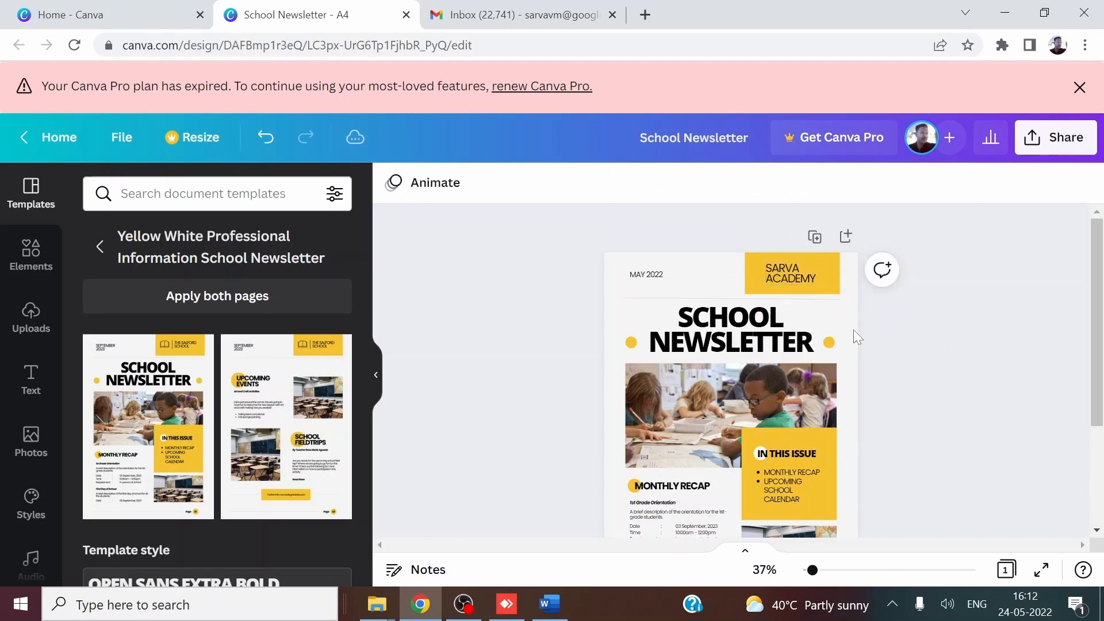
Recolour the yellow header block behind the academy name with the crimson shade from the photo colours
{"action": "left_click", "coordinate": [833, 281]}
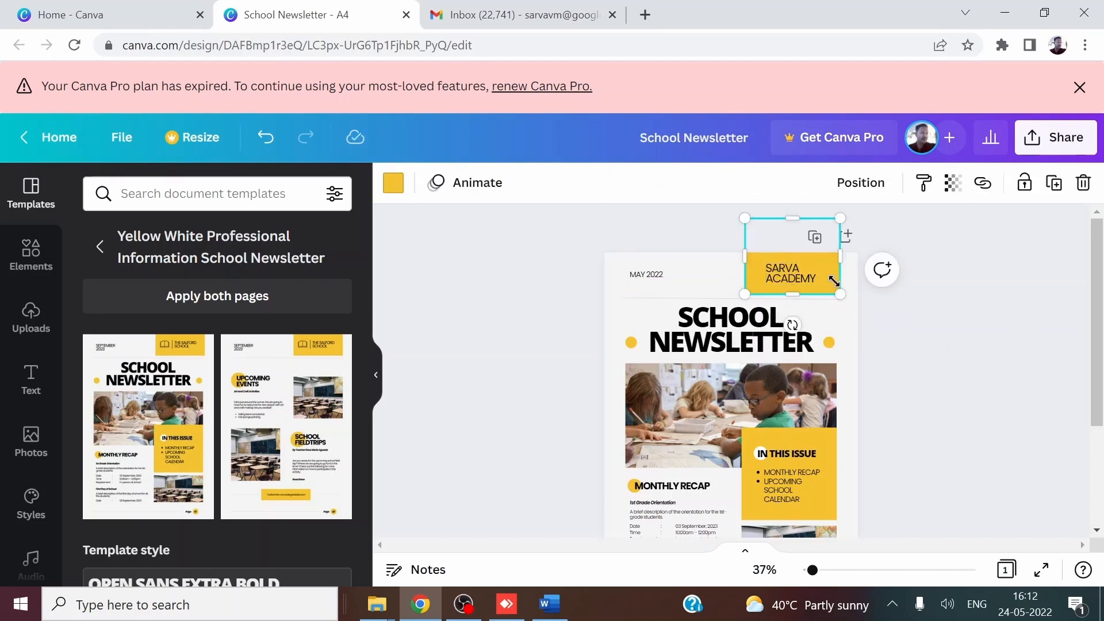
{"action": "left_click", "coordinate": [394, 184]}
{"action": "scroll", "coordinate": [224, 472], "scroll_direction": "down", "scroll_amount": 3}
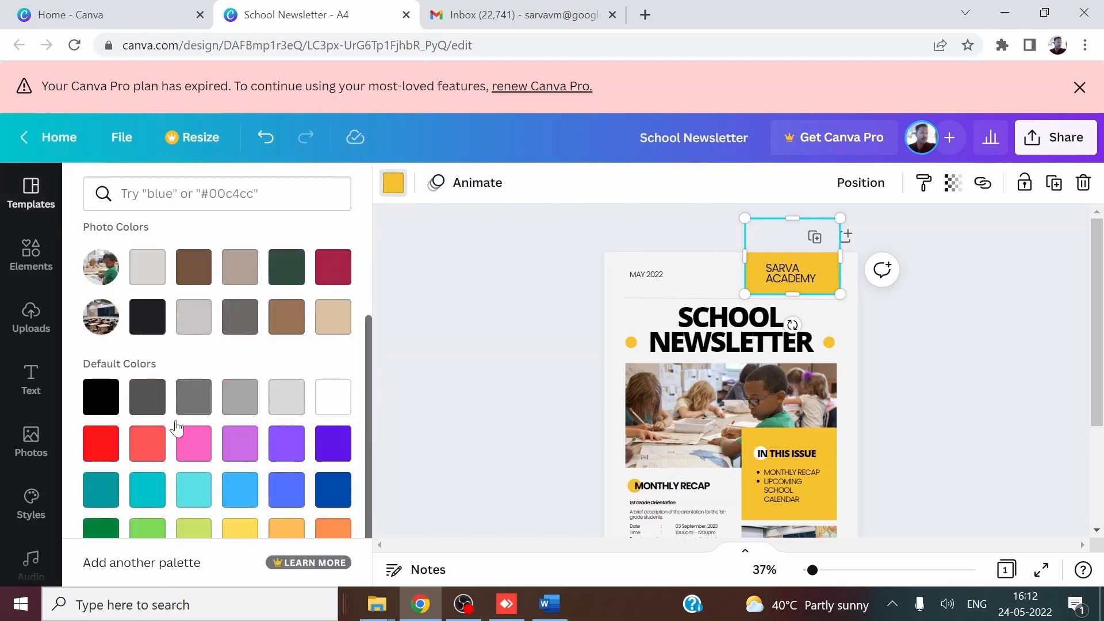
{"action": "left_click", "coordinate": [333, 267]}
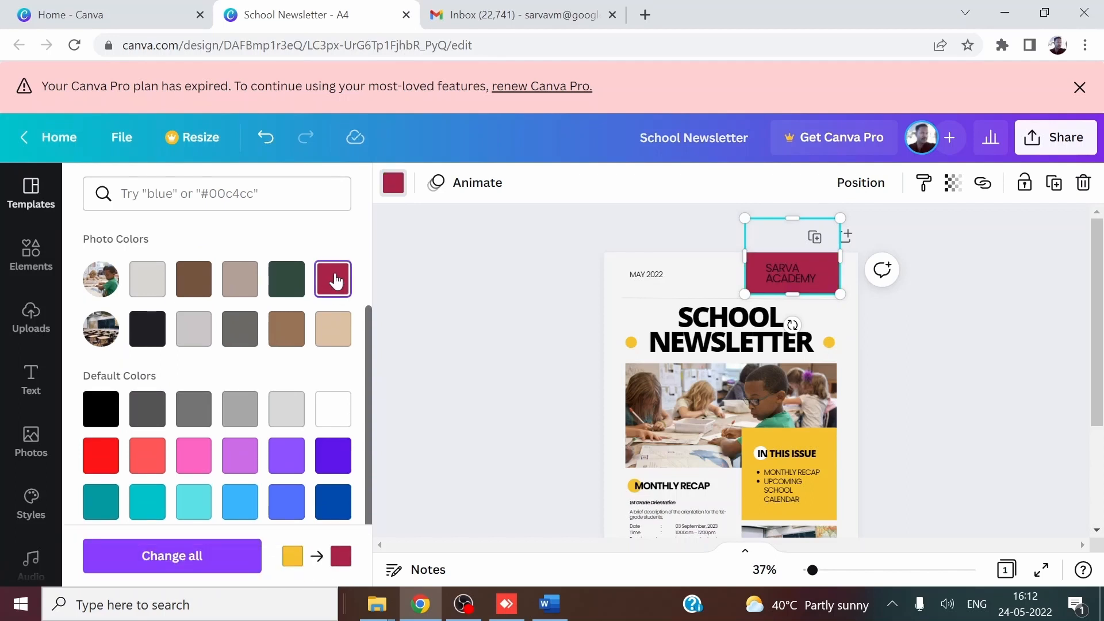
{"action": "left_click", "coordinate": [1053, 452]}
Change the text colour of the whole academy name in the header block to white
{"action": "left_click", "coordinate": [782, 281]}
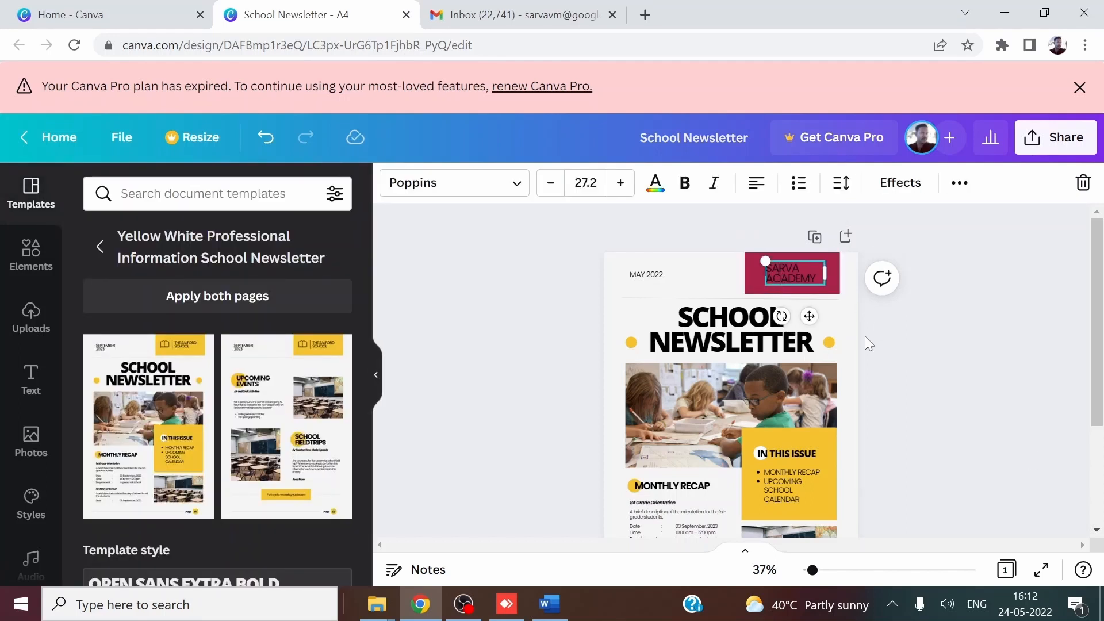
{"action": "key", "text": "ctrl+a"}
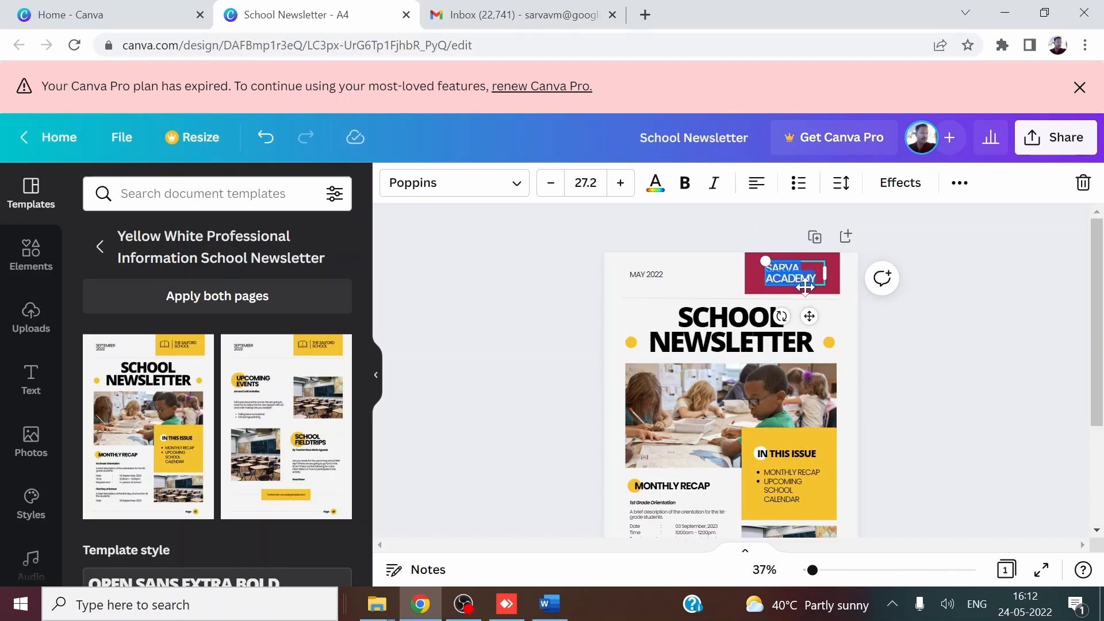
{"action": "left_click", "coordinate": [656, 183]}
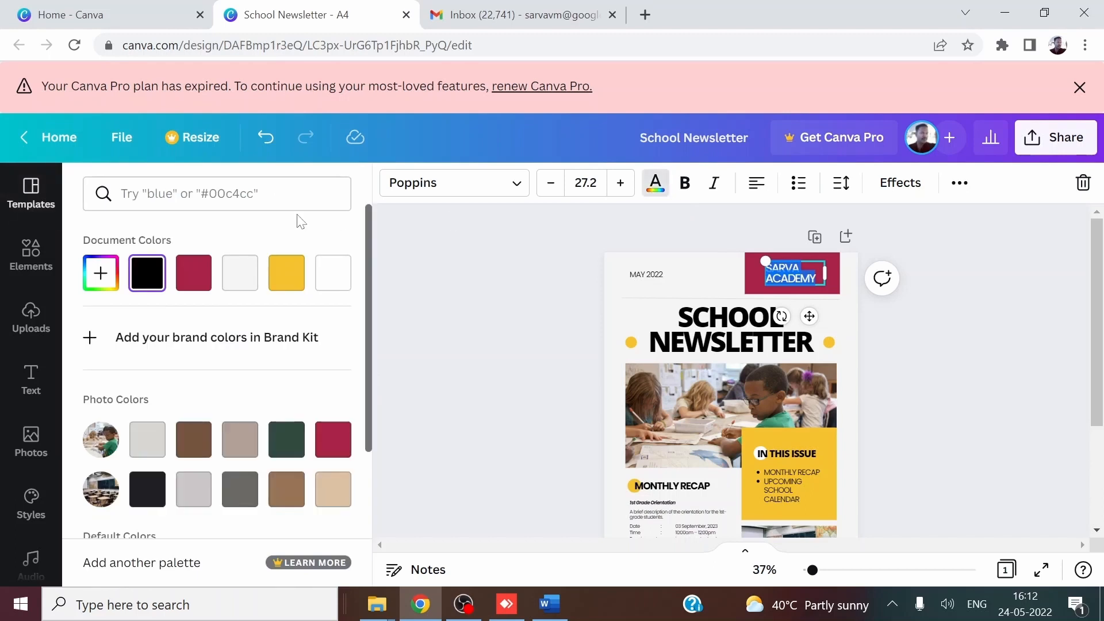
{"action": "left_click", "coordinate": [1010, 340]}
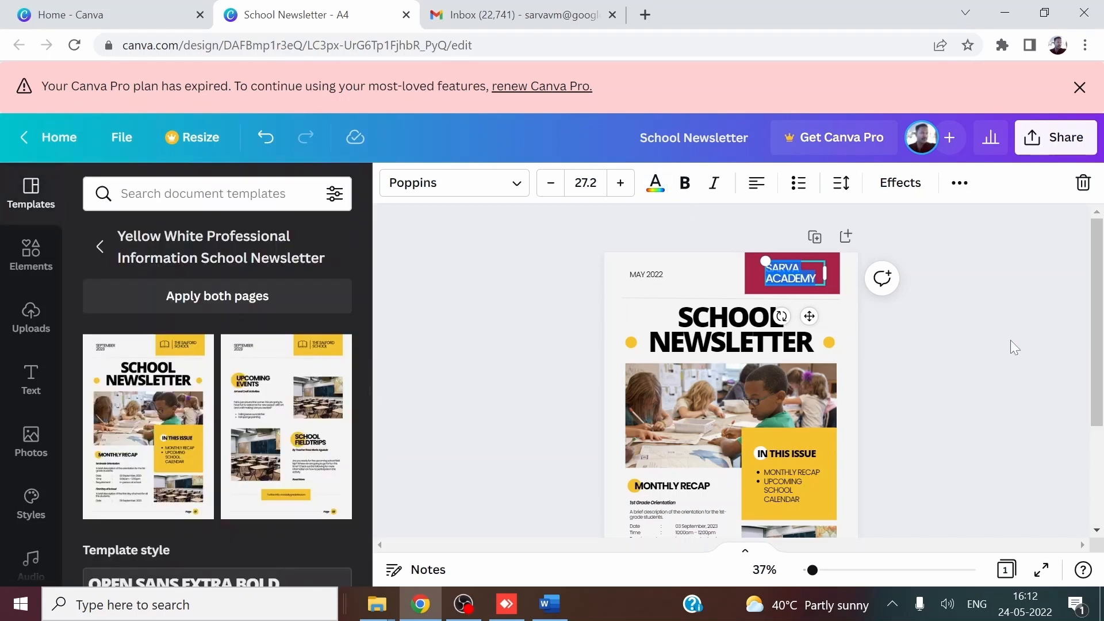
{"action": "left_click", "coordinate": [781, 271]}
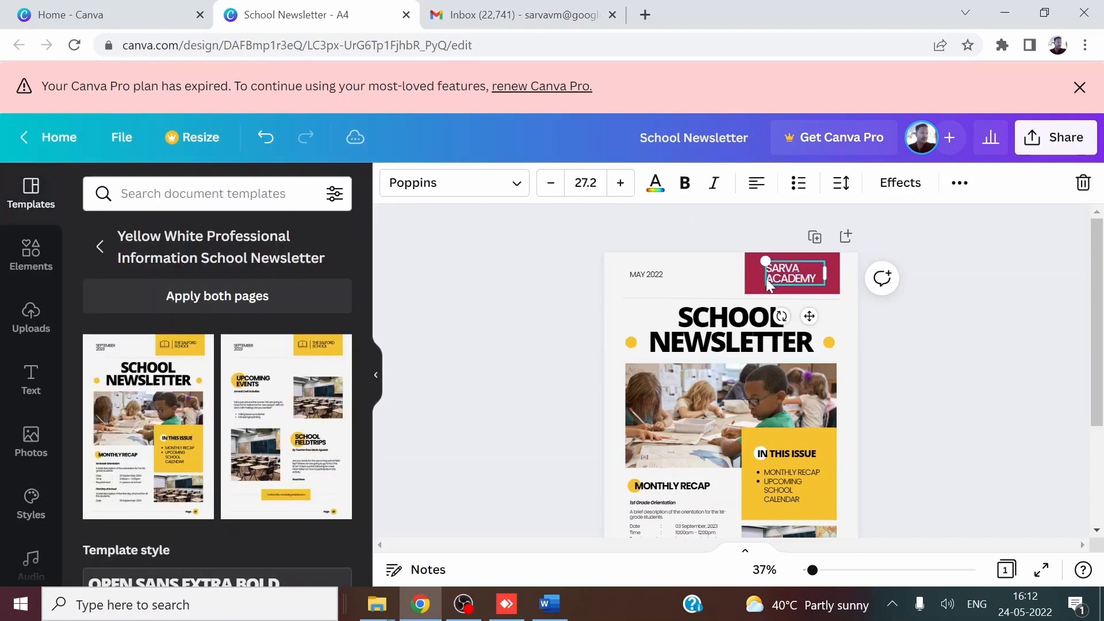
Enlarge the academy name's text box so that its font size becomes 31.9
{"action": "left_click_drag", "start_coordinate": [764, 285], "coordinate": [756, 285]}
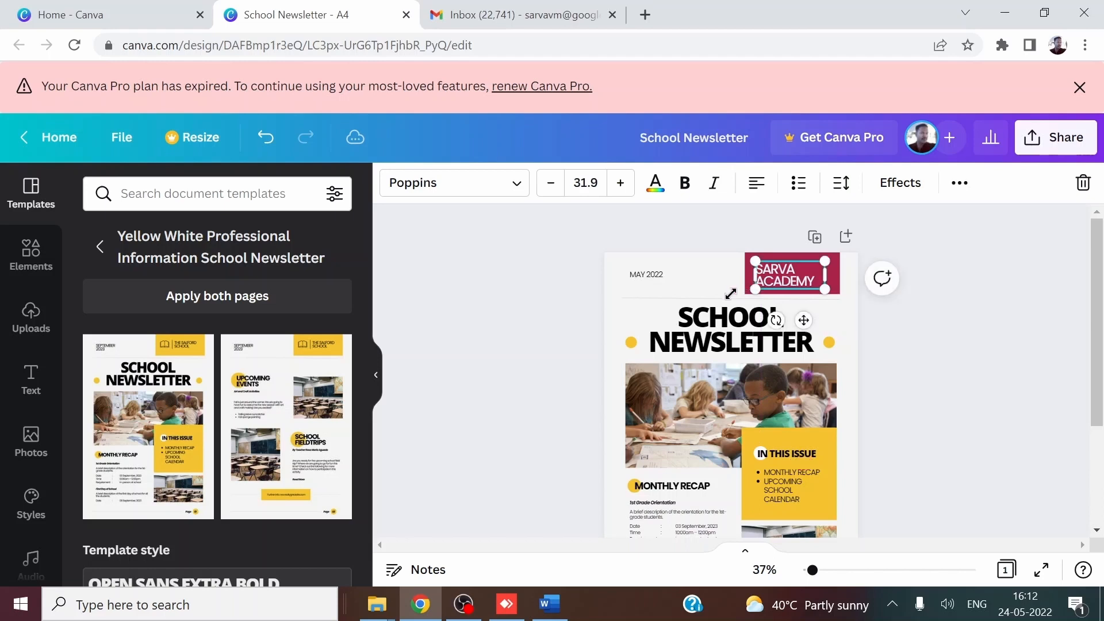
{"action": "left_click", "coordinate": [934, 372]}
{"action": "scroll", "coordinate": [932, 377], "scroll_direction": "up", "scroll_amount": 3}
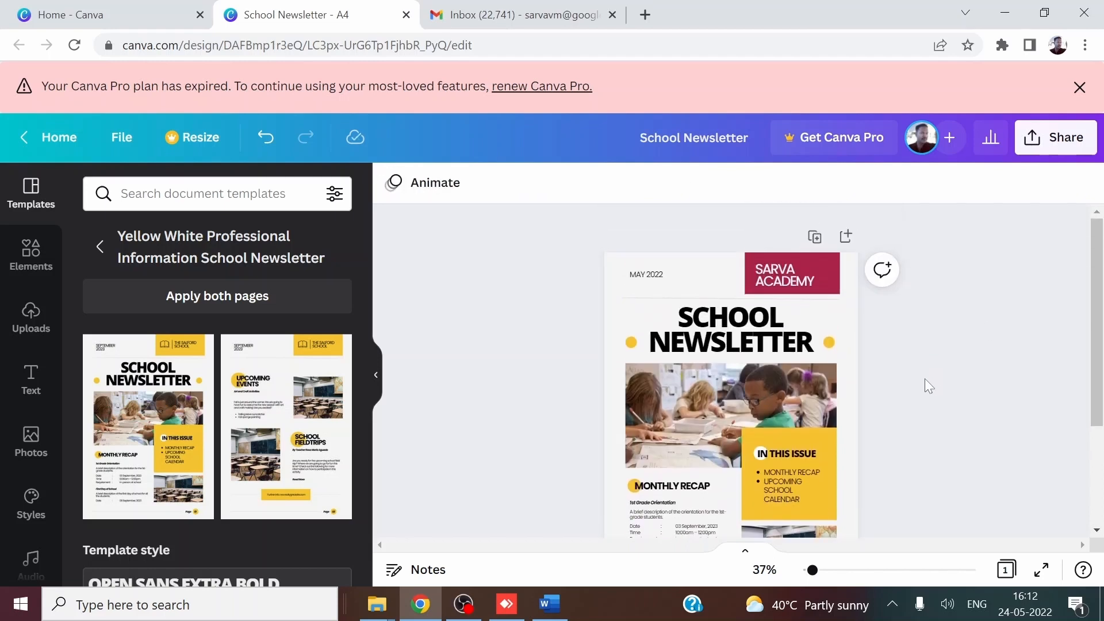
Replace the word "SCHOOL" in the main title so that it reads "ONLINE COURSE NEWSLETTER"
{"action": "double_click", "coordinate": [697, 326]}
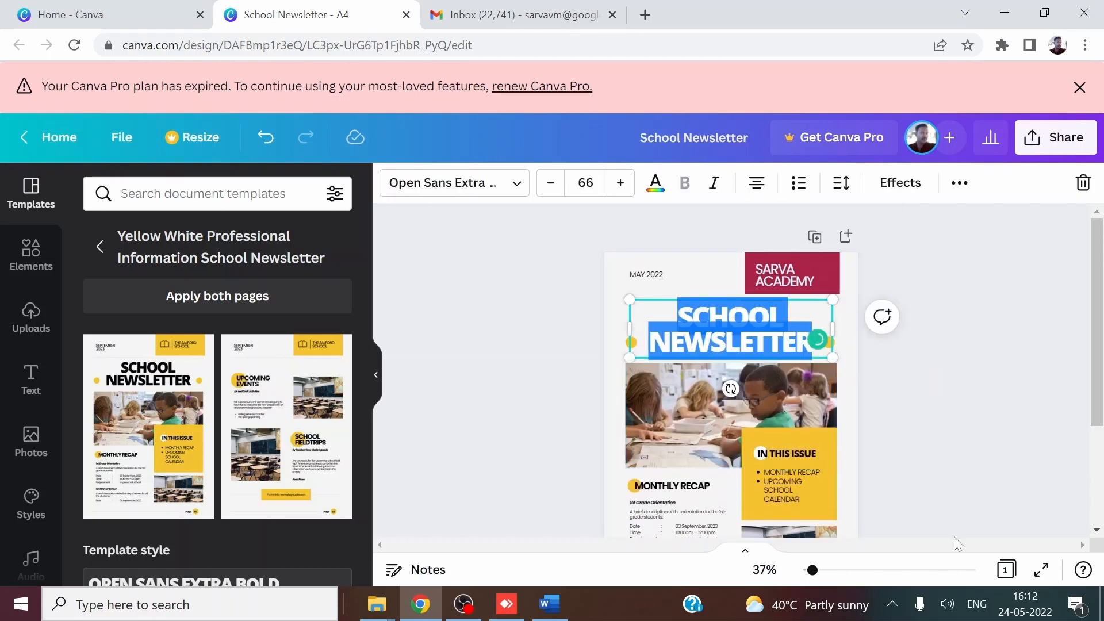
{"action": "key", "text": "Left"}
{"action": "key", "text": "Delete"}
{"action": "key", "text": "Delete"}
{"action": "key", "text": "Delete"}
{"action": "key", "text": "Delete"}
{"action": "key", "text": "Delete"}
{"action": "key", "text": "Delete"}
{"action": "key", "text": "Delete"}
{"action": "key", "text": "Delete"}
{"action": "key", "text": "Delete"}
{"action": "key", "text": "Delete"}
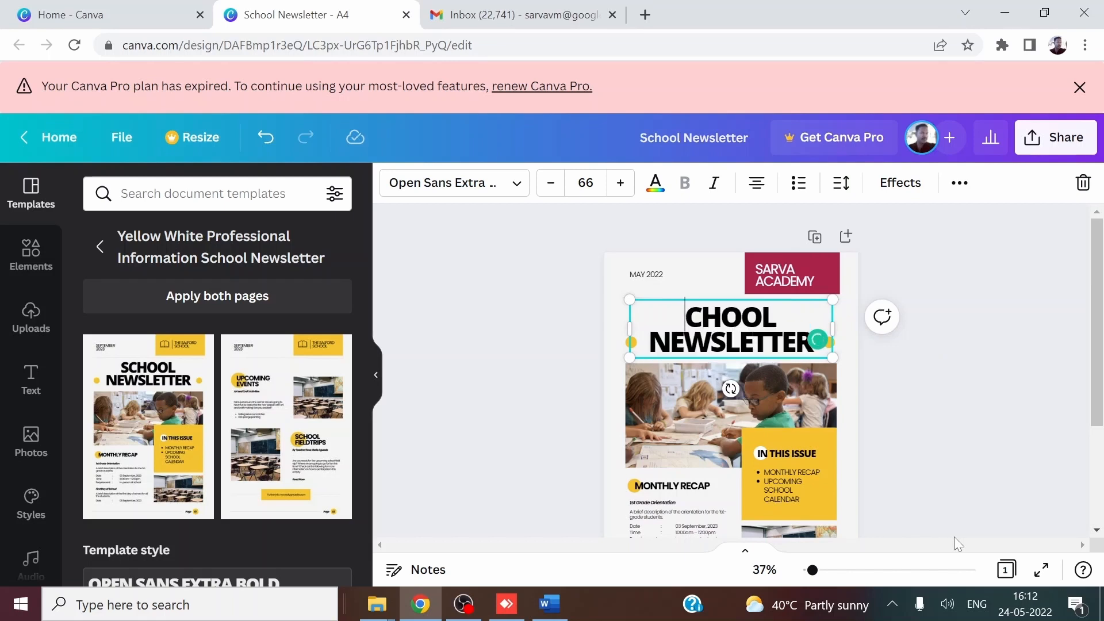
{"action": "type", "text": "NEW"}
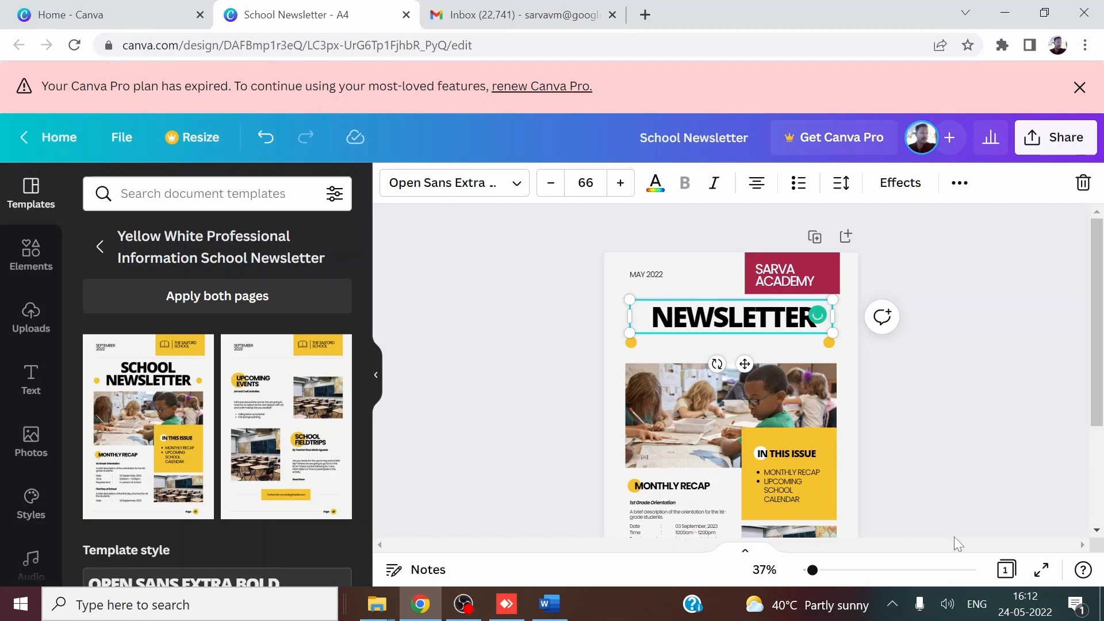
{"action": "type", "text": "ONLINE"}
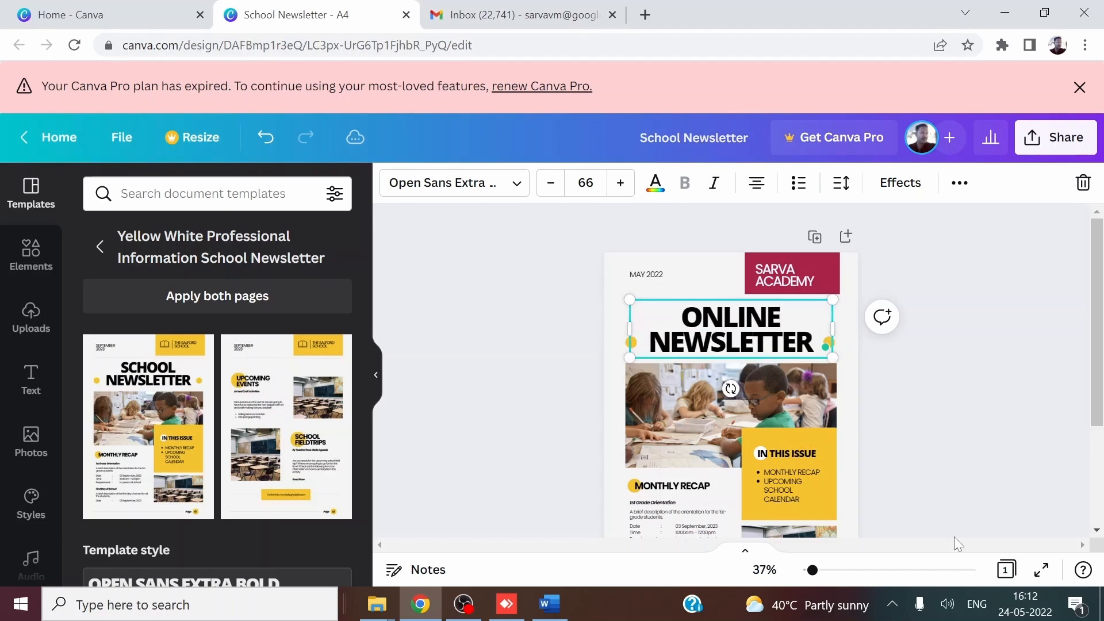
{"action": "type", "text": " COURSE"}
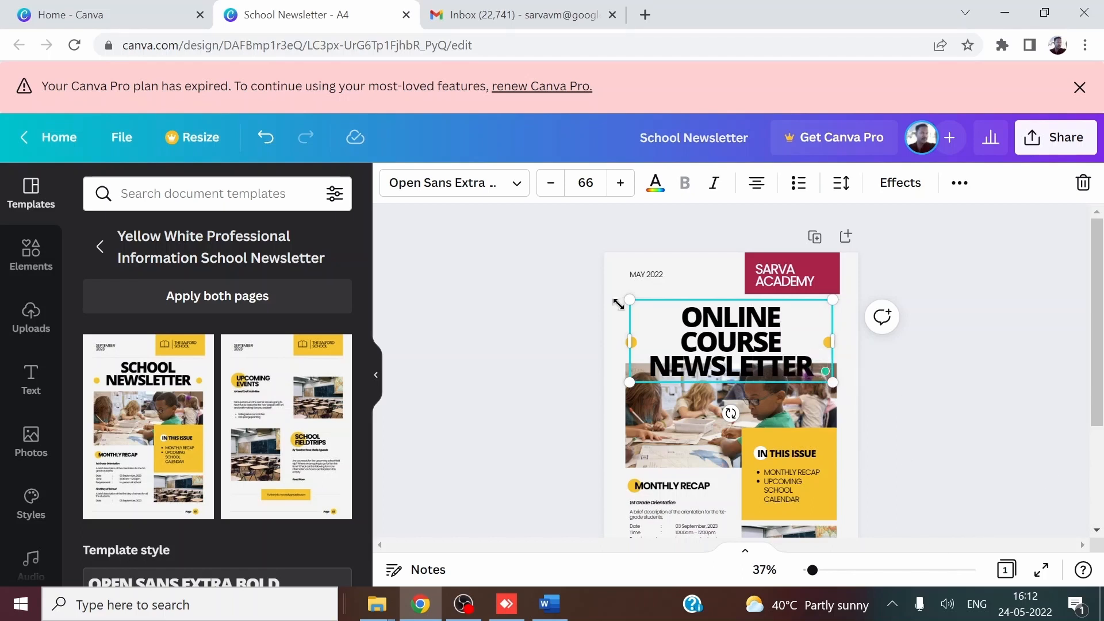
Shrink the main title to font size 51.1 and move it up between the header block and the photo
{"action": "left_click_drag", "start_coordinate": [628, 301], "coordinate": [675, 318]}
{"action": "left_click_drag", "start_coordinate": [808, 317], "coordinate": [783, 294]}
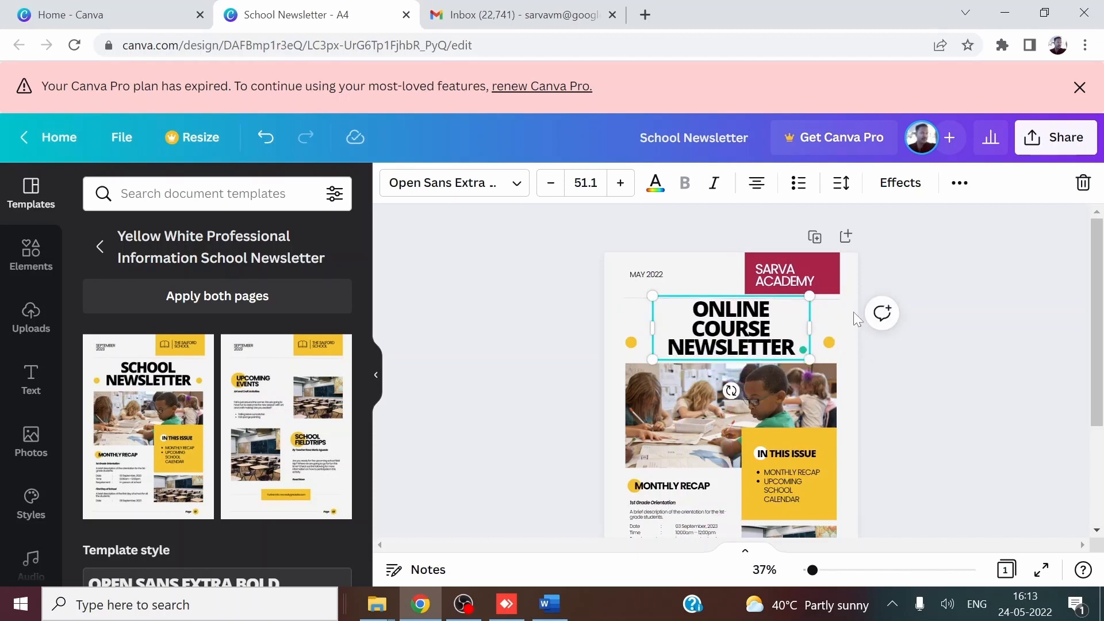
{"action": "left_click", "coordinate": [909, 339]}
{"action": "left_click", "coordinate": [735, 333]}
{"action": "left_click", "coordinate": [913, 443]}
Insert "25% OFF TILL MAY END 2022" at the start of the first bullet under IN THIS ISSUE
{"action": "scroll", "coordinate": [926, 440], "scroll_direction": "down", "scroll_amount": 3}
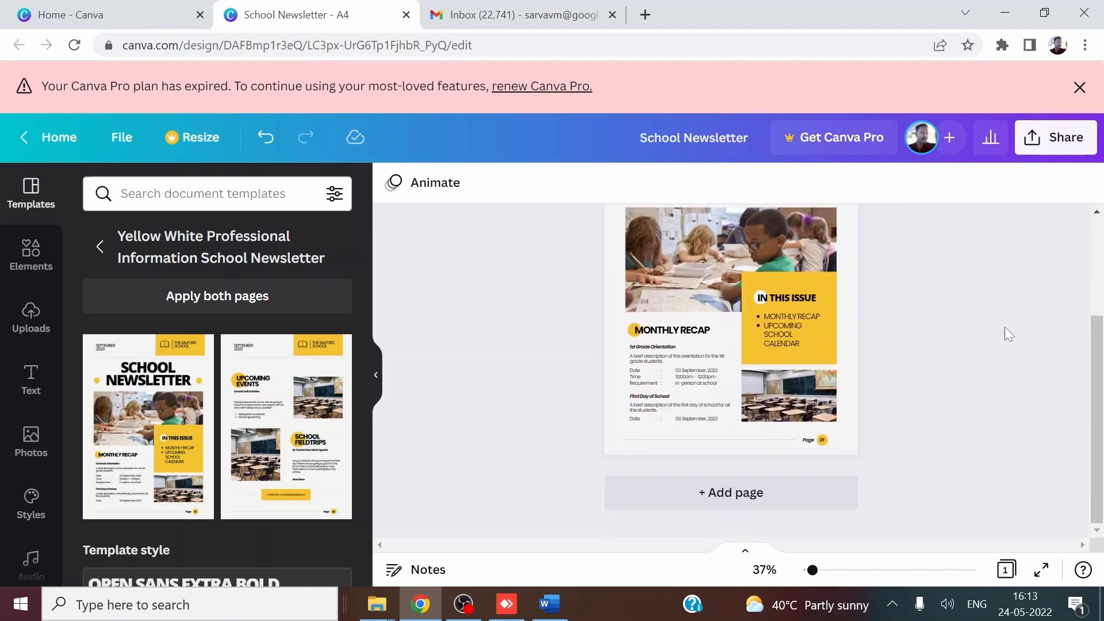
{"action": "double_click", "coordinate": [788, 338]}
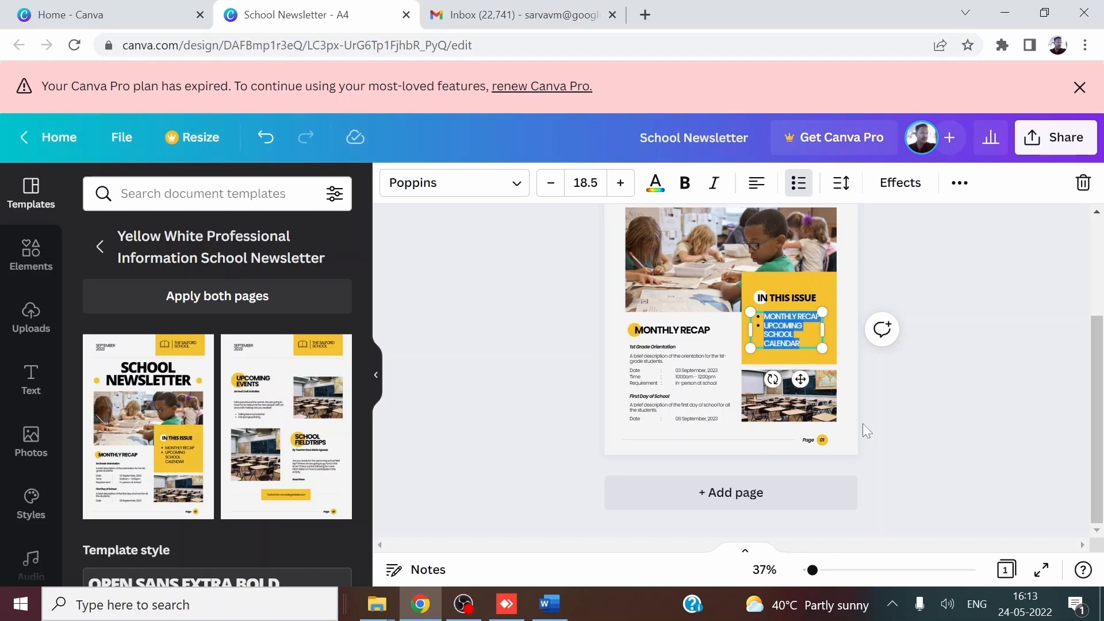
{"action": "key", "text": "Escape"}
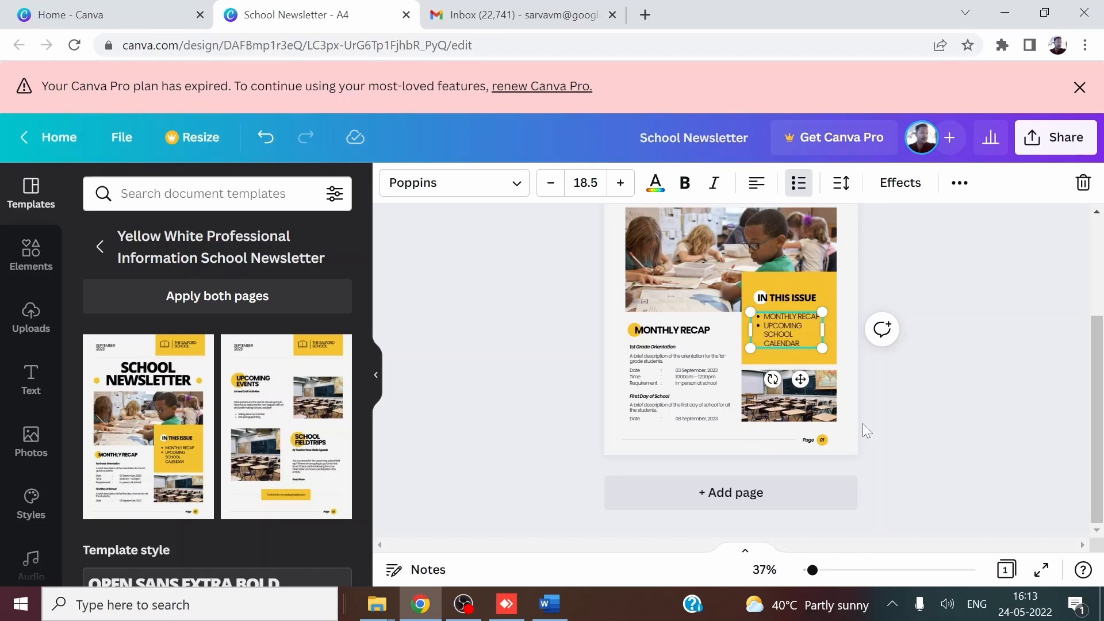
{"action": "type", "text": "25%"}
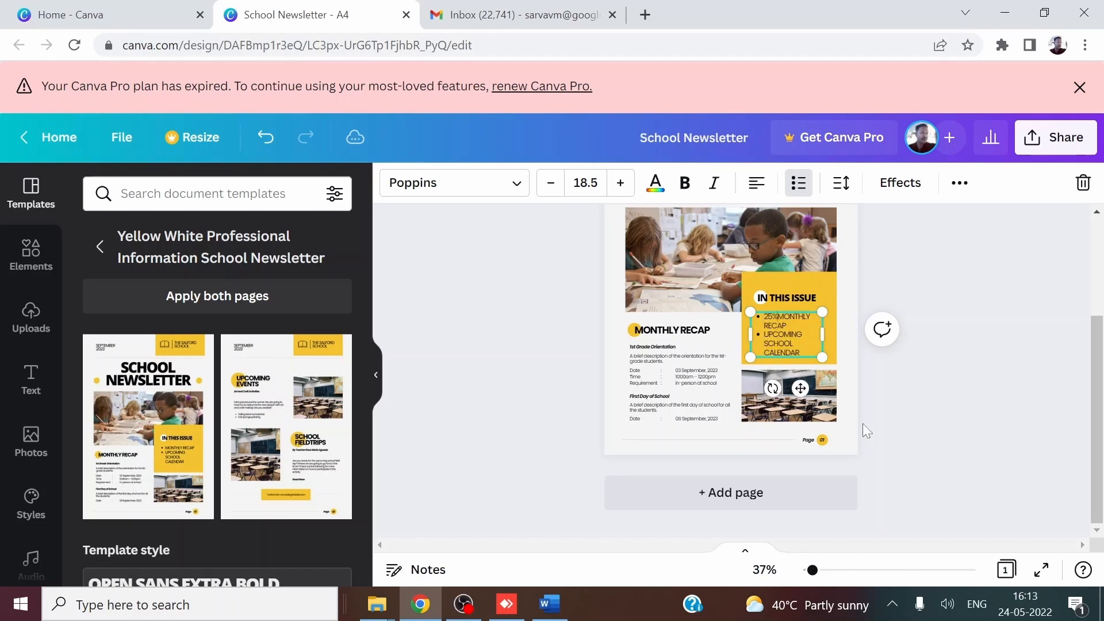
{"action": "type", "text": " OFF TILL MAY "}
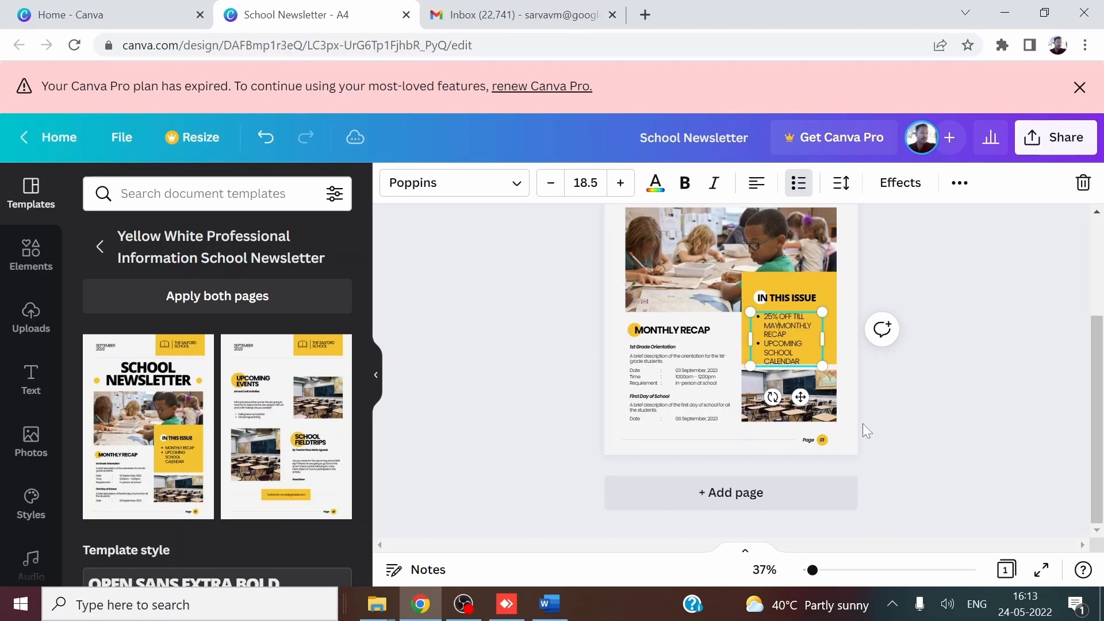
{"action": "type", "text": "END 2022"}
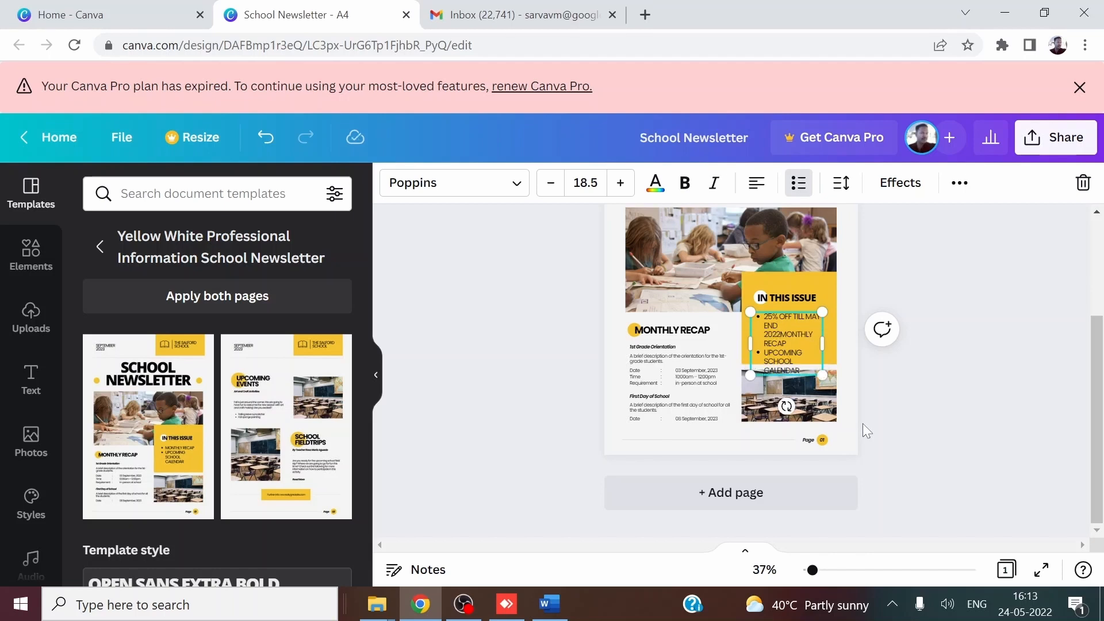
Delete the leftover MONTHLY RECAP and UPCOMING SCHOOL CALENDAR text from the issue list
{"action": "key", "text": "shift+Down"}
{"action": "key", "text": "shift+Down"}
{"action": "key", "text": "shift+Down"}
{"action": "key", "text": "shift+Down"}
{"action": "key", "text": "shift+Down"}
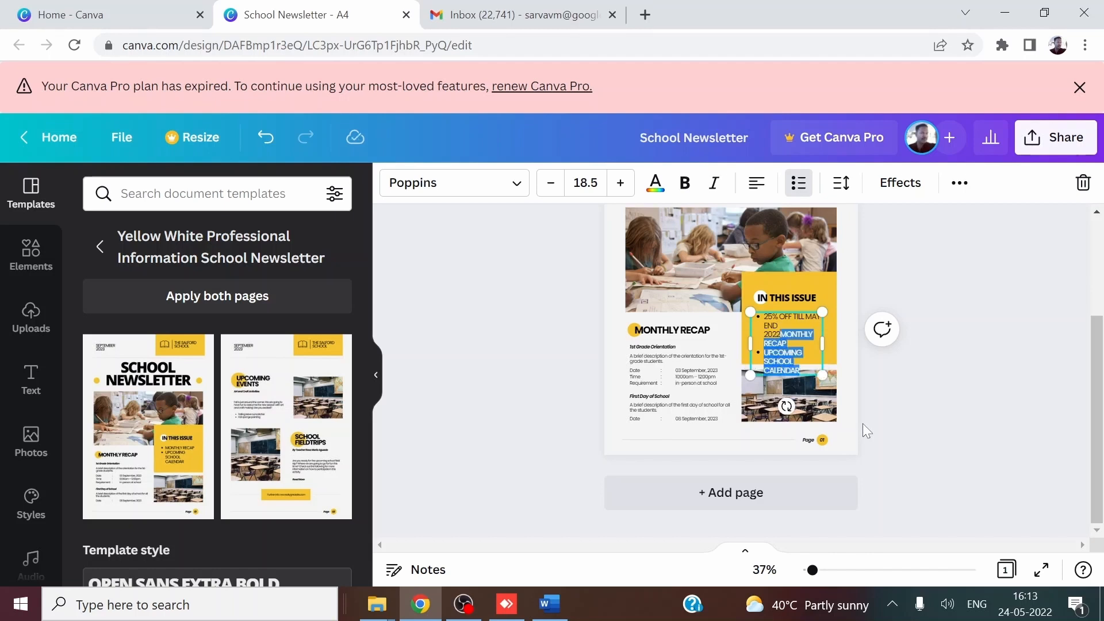
{"action": "key", "text": "BackSpace"}
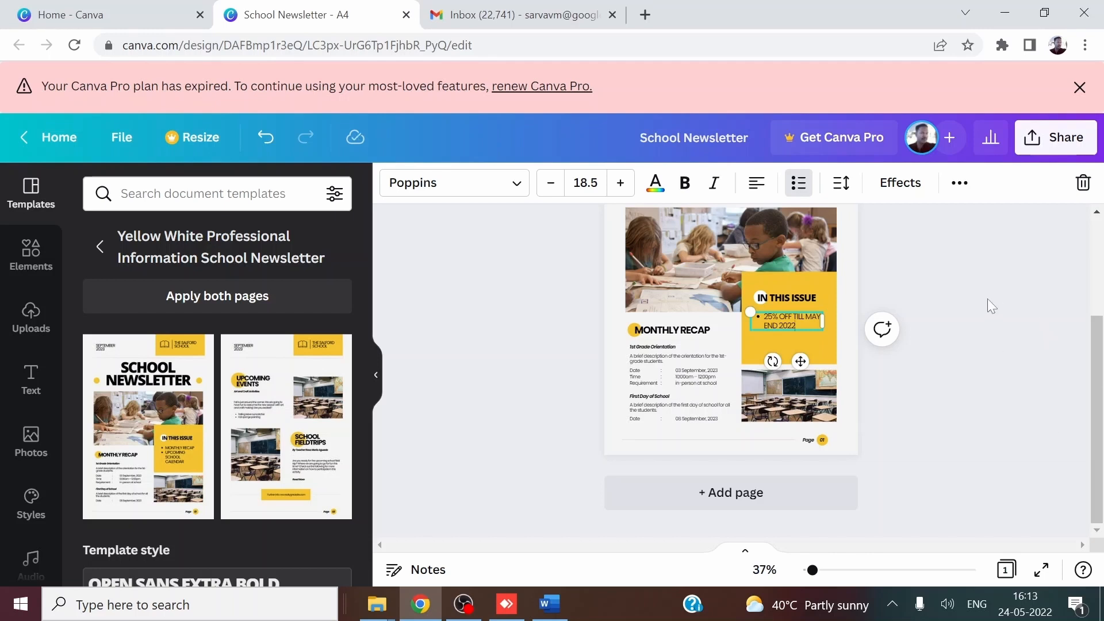
Enlarge the discount bullet's text box in the yellow block so that its font size becomes 21.7
{"action": "left_click", "coordinate": [988, 299]}
{"action": "left_click", "coordinate": [791, 323]}
{"action": "mouse_move", "coordinate": [821, 330]}
{"action": "left_mouse_down"}
{"action": "mouse_move", "coordinate": [828, 349]}
{"action": "mouse_move", "coordinate": [794, 323]}
{"action": "left_mouse_up"}
{"action": "left_click", "coordinate": [942, 294]}
{"action": "left_click", "coordinate": [795, 322]}
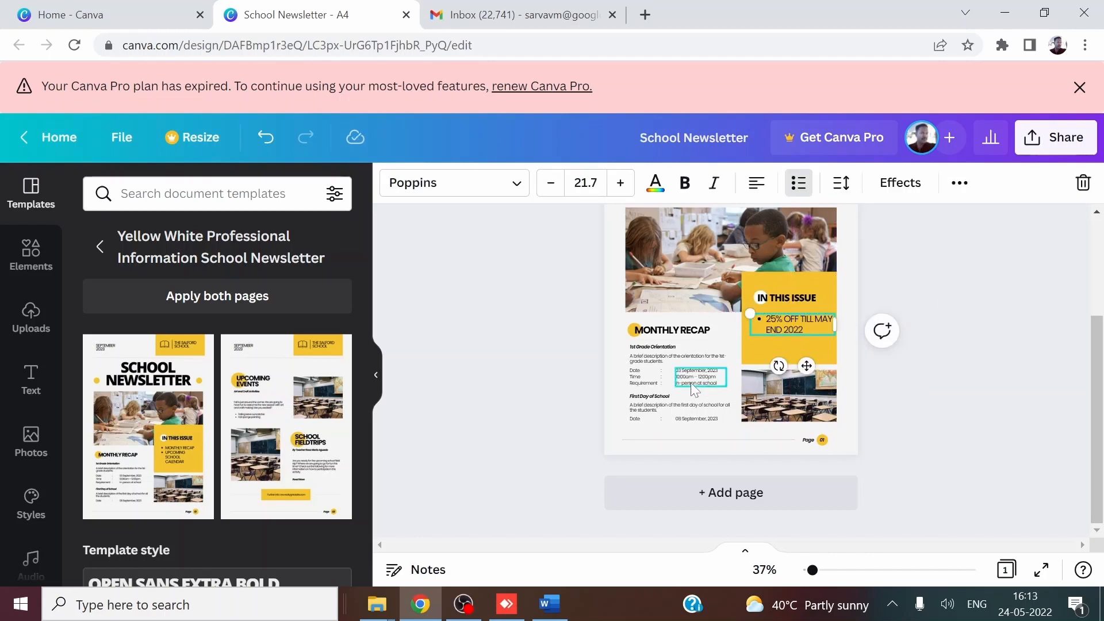
Delete the MONTHLY RECAP heading, both description paragraphs, the Date/Time/Requirement labels and the First Day of School subheading
{"action": "left_click", "coordinate": [691, 380]}
{"action": "left_click", "coordinate": [663, 333]}
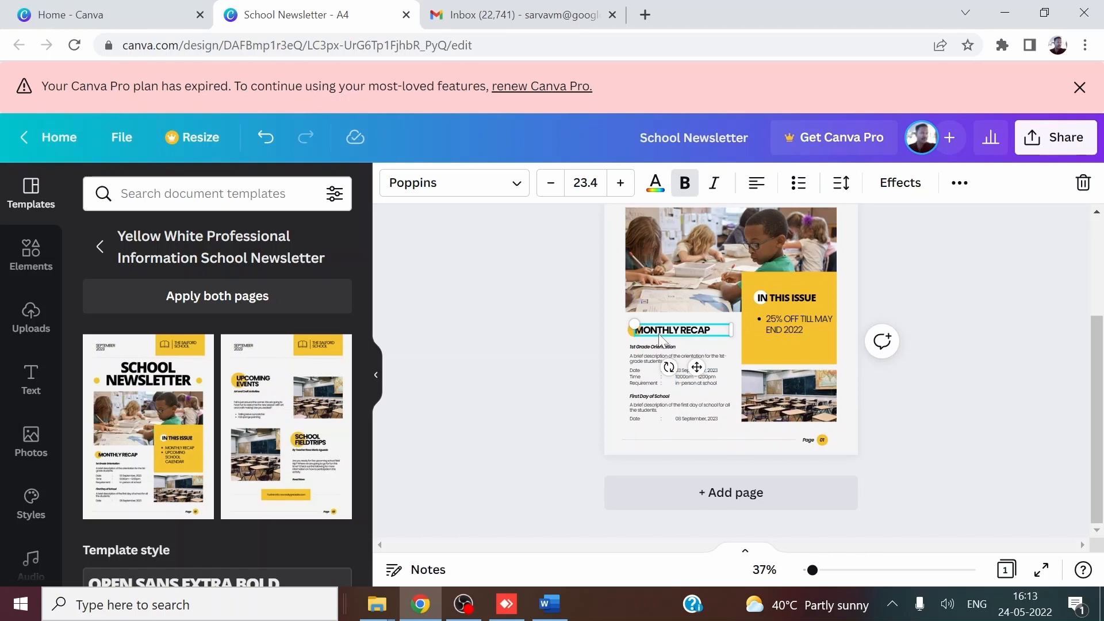
{"action": "key", "text": "Delete"}
{"action": "left_click", "coordinate": [644, 358]}
{"action": "key", "text": "Delete"}
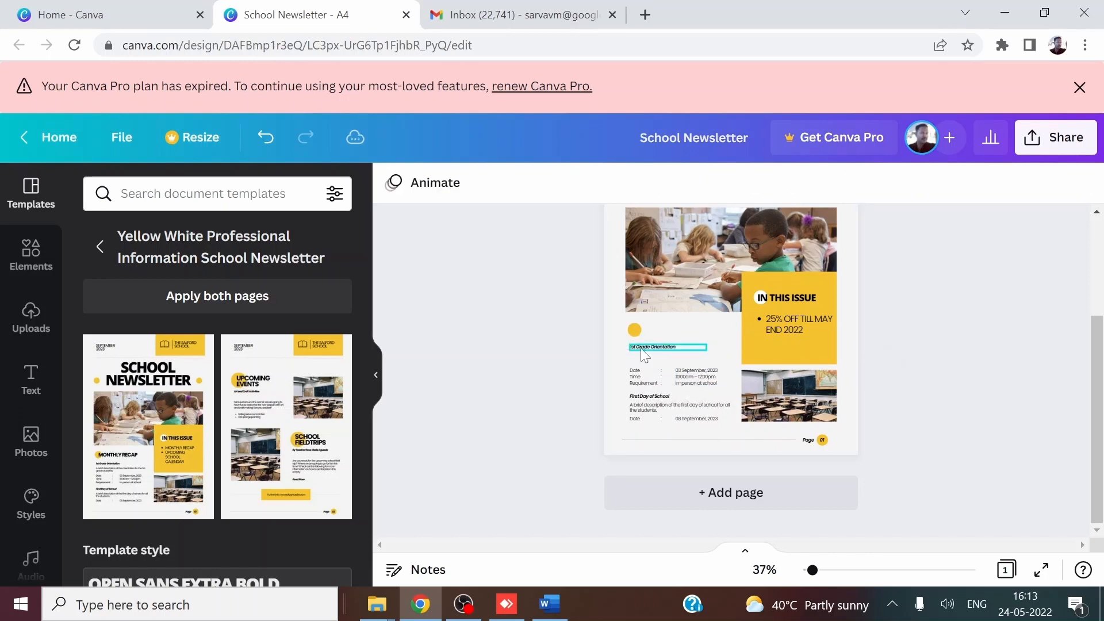
{"action": "left_click", "coordinate": [642, 378]}
{"action": "key", "text": "Delete"}
{"action": "left_click", "coordinate": [644, 405]}
{"action": "key", "text": "Delete"}
{"action": "left_click", "coordinate": [651, 397]}
{"action": "key", "text": "Delete"}
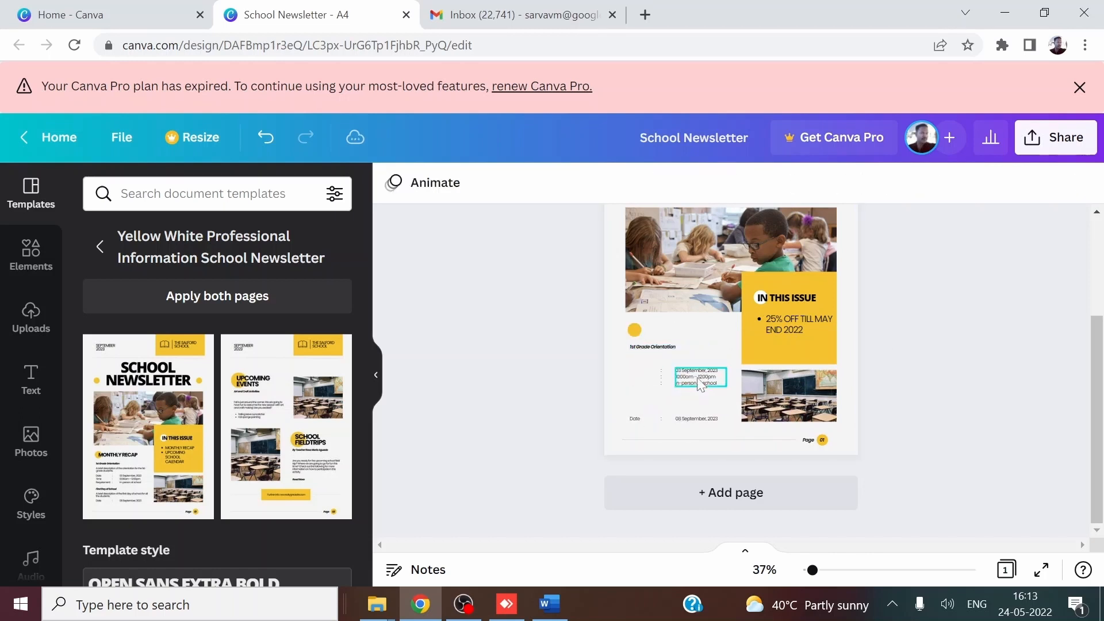
Delete the remaining date and time details, the last Date label and the 1st Grade Orientation subheading
{"action": "left_click", "coordinate": [700, 384]}
{"action": "key", "text": "Delete"}
{"action": "left_click", "coordinate": [637, 417]}
{"action": "key", "text": "Delete"}
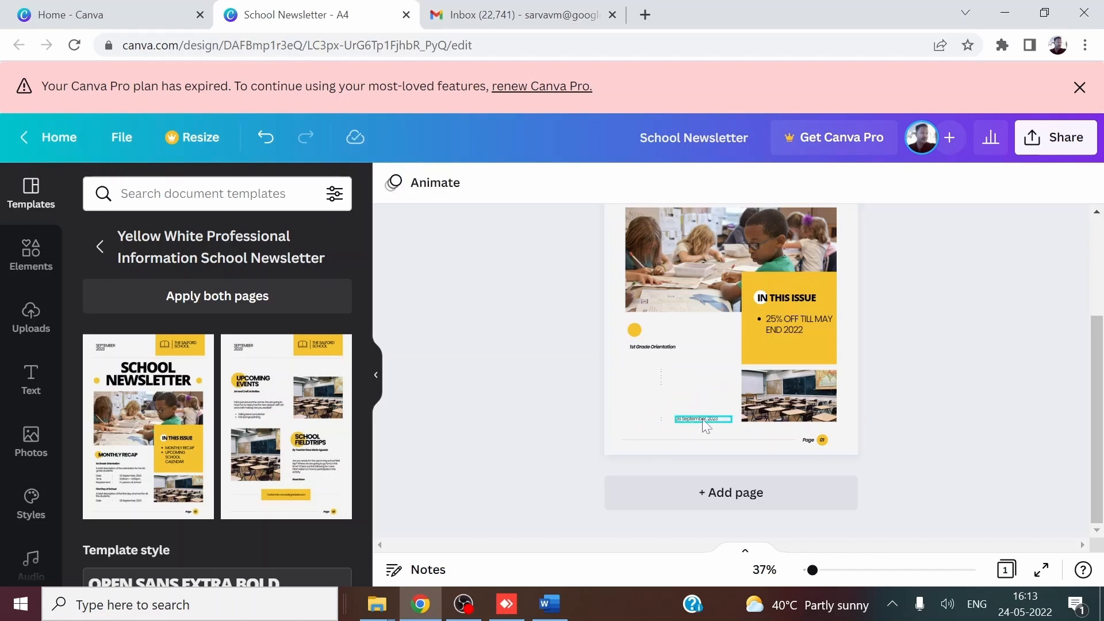
{"action": "left_click", "coordinate": [703, 420]}
{"action": "key", "text": "Delete"}
{"action": "left_click", "coordinate": [666, 353]}
{"action": "key", "text": "Delete"}
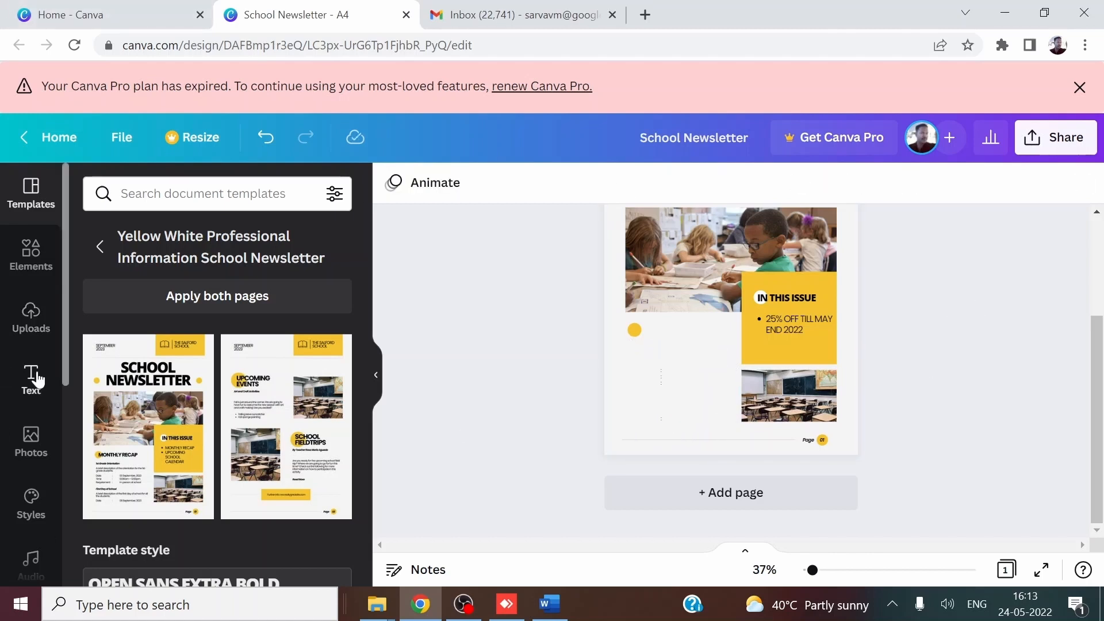
Find star shapes through the suggested Star element category and add the plain white five-pointed star to the page
{"action": "left_click", "coordinate": [40, 264]}
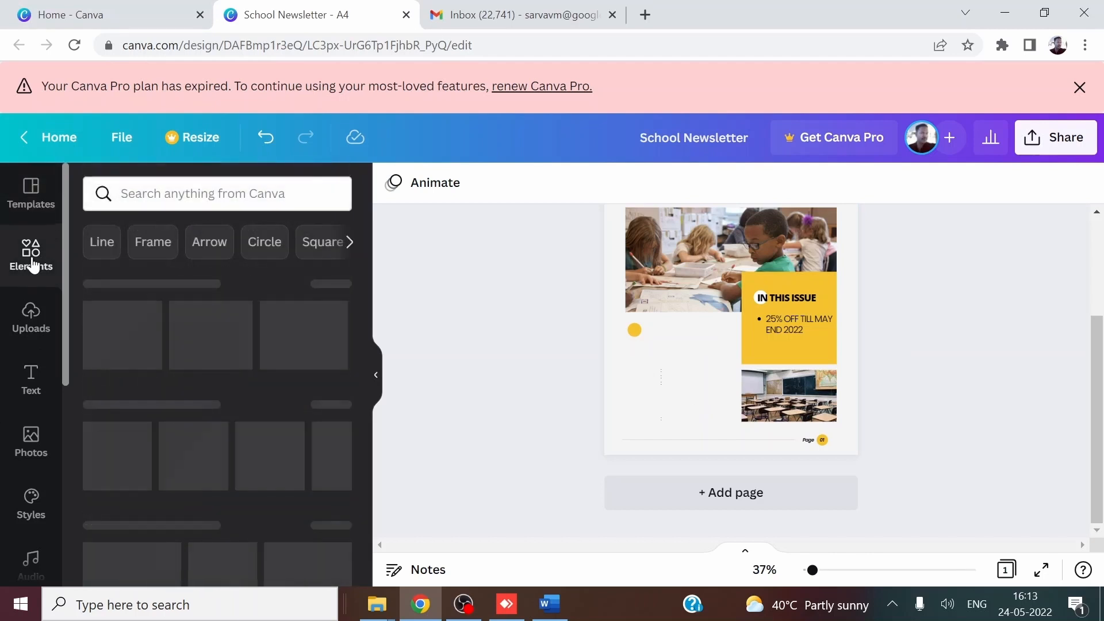
{"action": "scroll", "coordinate": [223, 410], "scroll_direction": "down", "scroll_amount": 3}
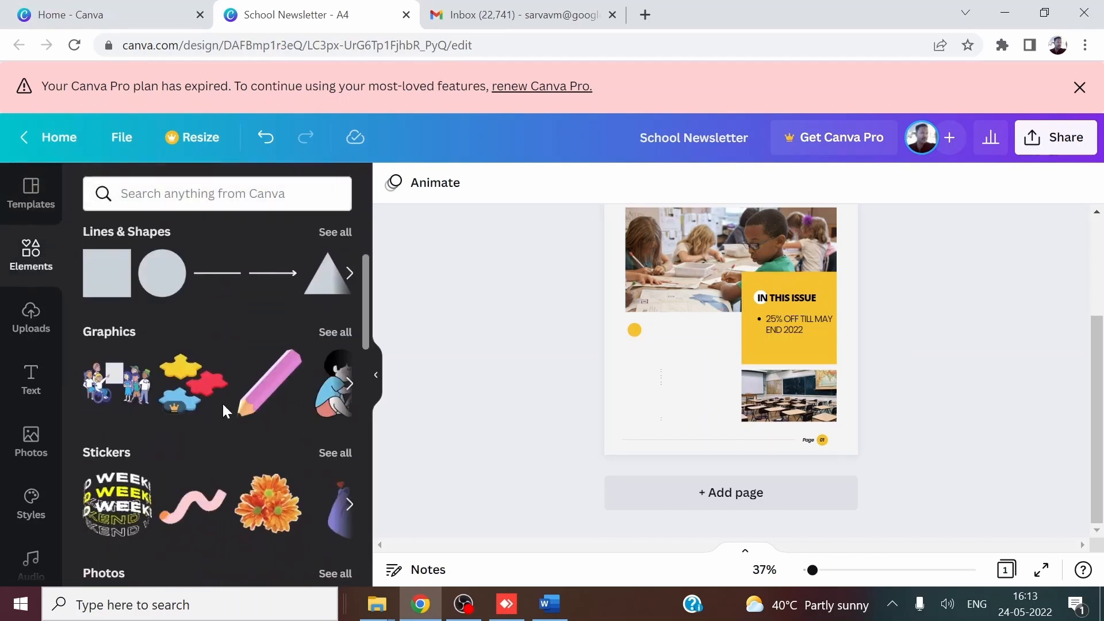
{"action": "scroll", "coordinate": [225, 413], "scroll_direction": "up", "scroll_amount": 3}
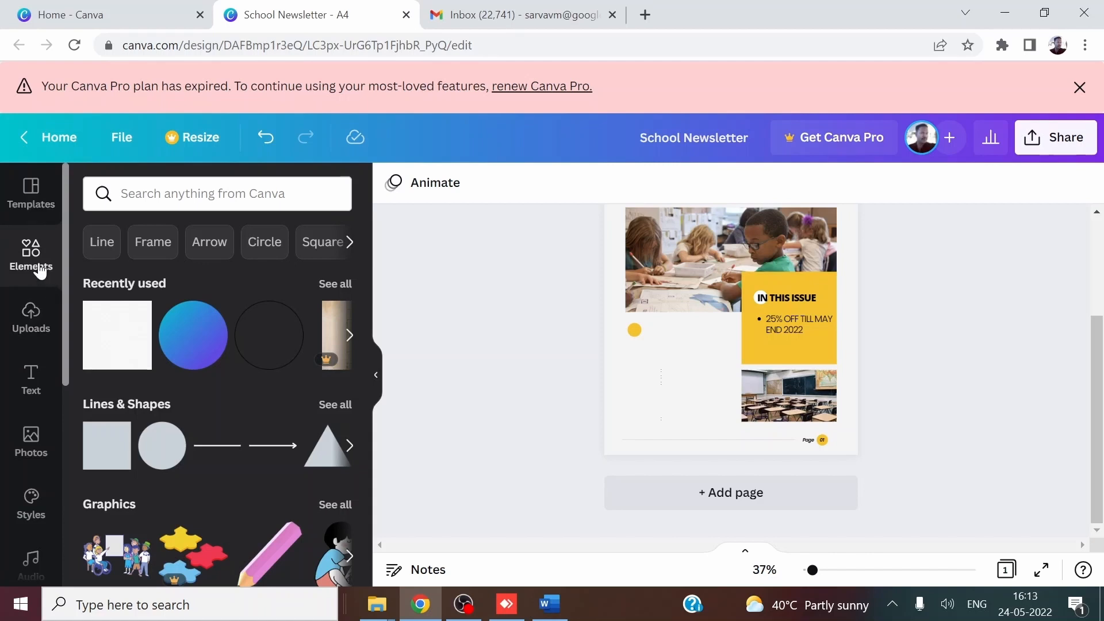
{"action": "left_click", "coordinate": [350, 242]}
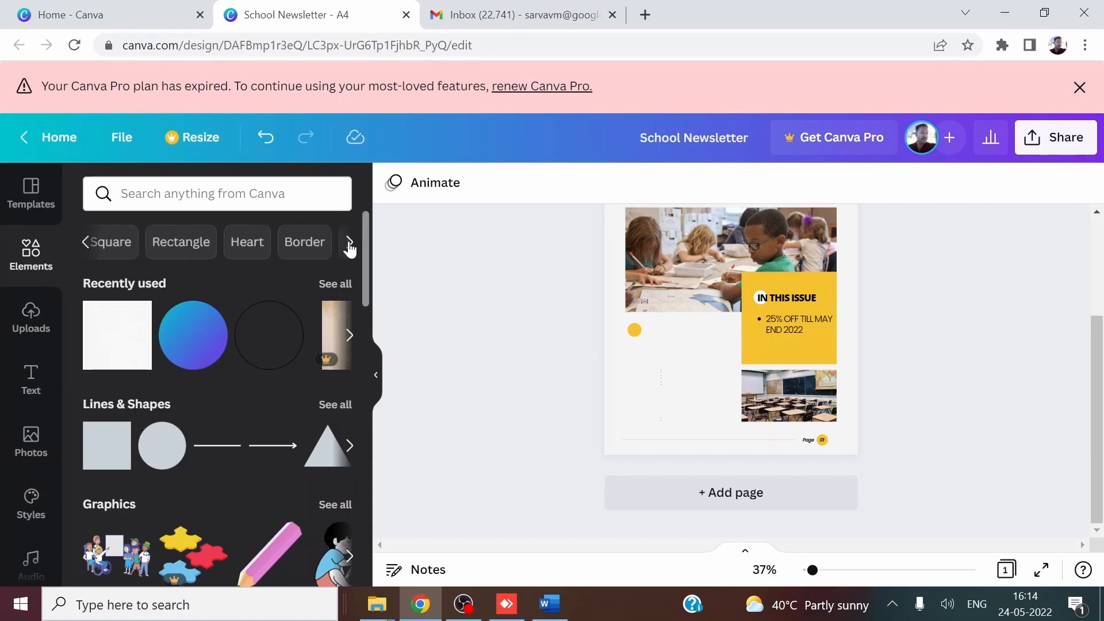
{"action": "left_click", "coordinate": [350, 242]}
{"action": "left_click", "coordinate": [349, 242]}
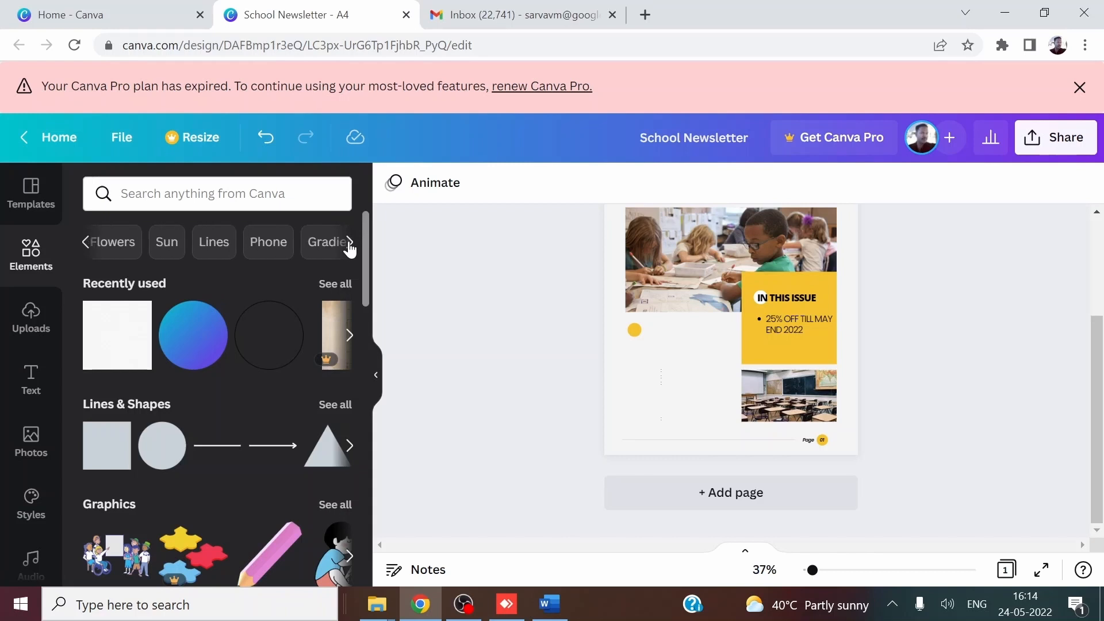
{"action": "left_click", "coordinate": [83, 244]}
{"action": "left_click", "coordinate": [204, 242]}
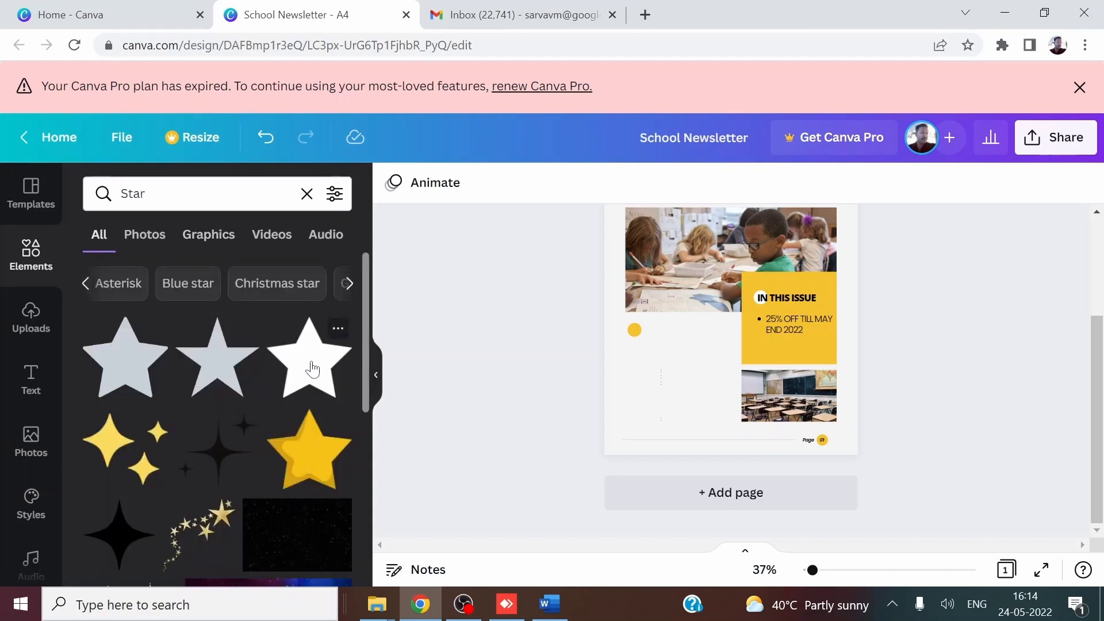
{"action": "left_click", "coordinate": [320, 363]}
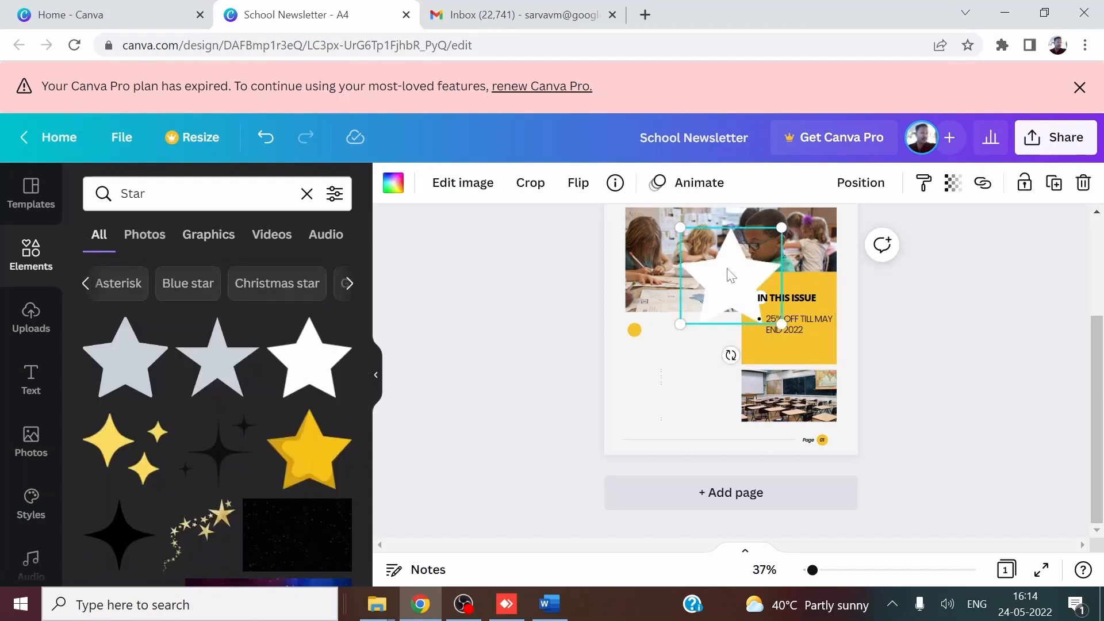
Move the white star into the empty area below the main photo and rotate it slightly counter-clockwise
{"action": "left_click_drag", "start_coordinate": [730, 275], "coordinate": [679, 388]}
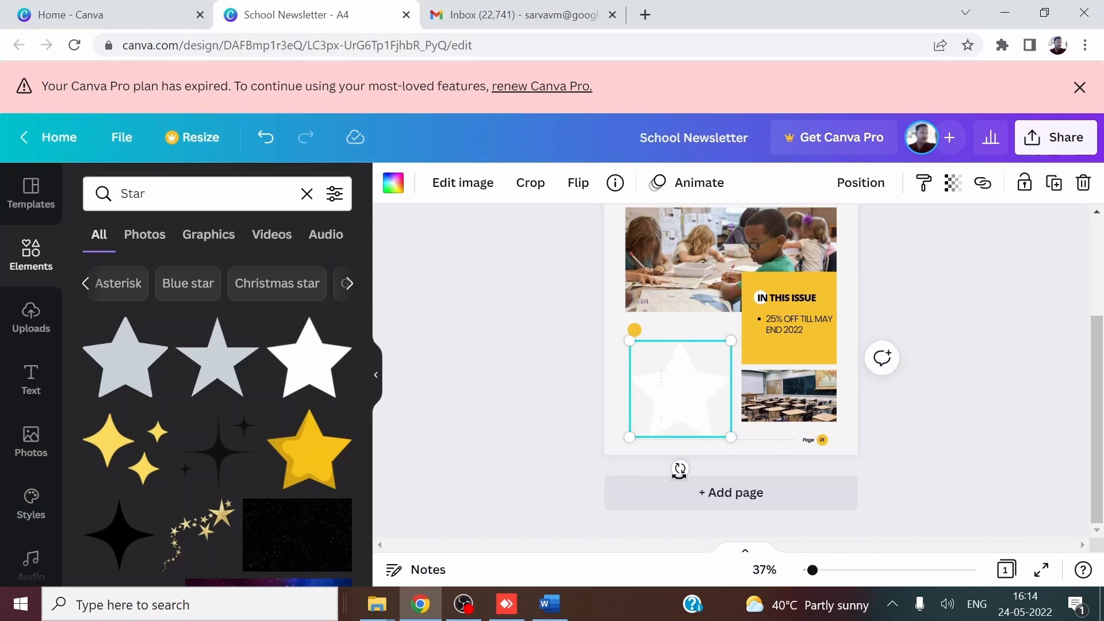
{"action": "left_click_drag", "start_coordinate": [679, 469], "coordinate": [712, 477]}
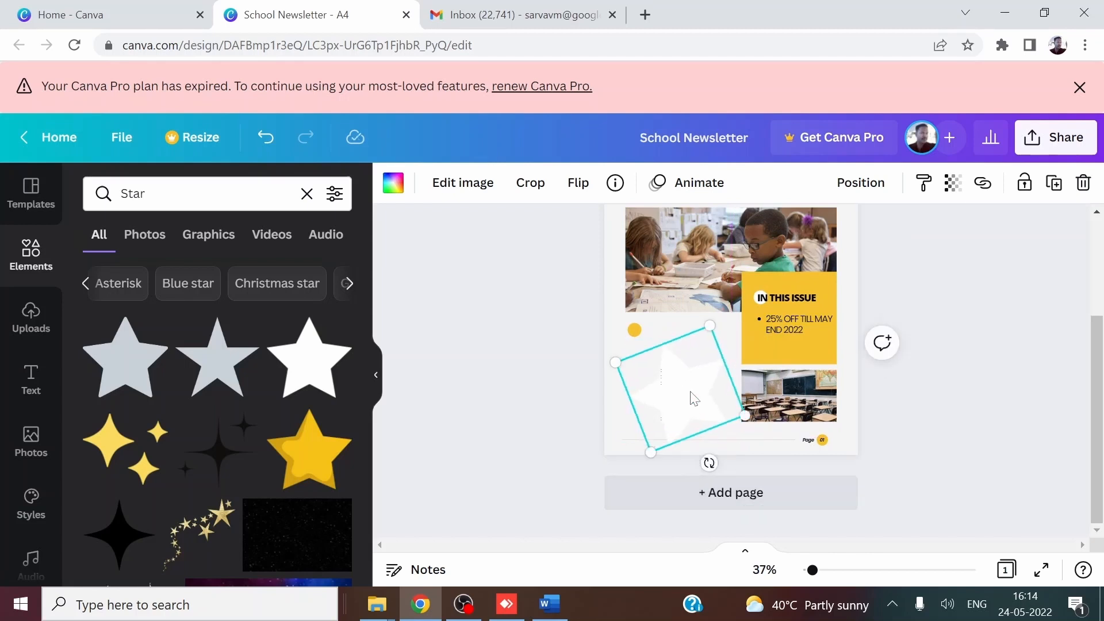
{"action": "right_click", "coordinate": [694, 398]}
{"action": "left_click", "coordinate": [602, 333]}
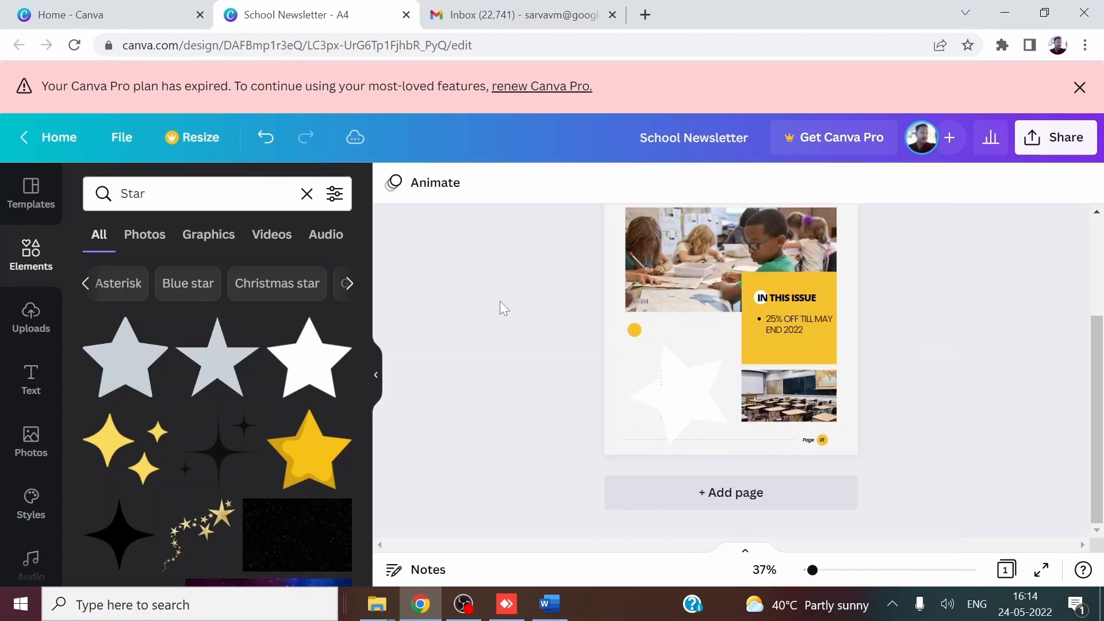
Add a heading text box to the page and clear its placeholder text
{"action": "left_click", "coordinate": [40, 390]}
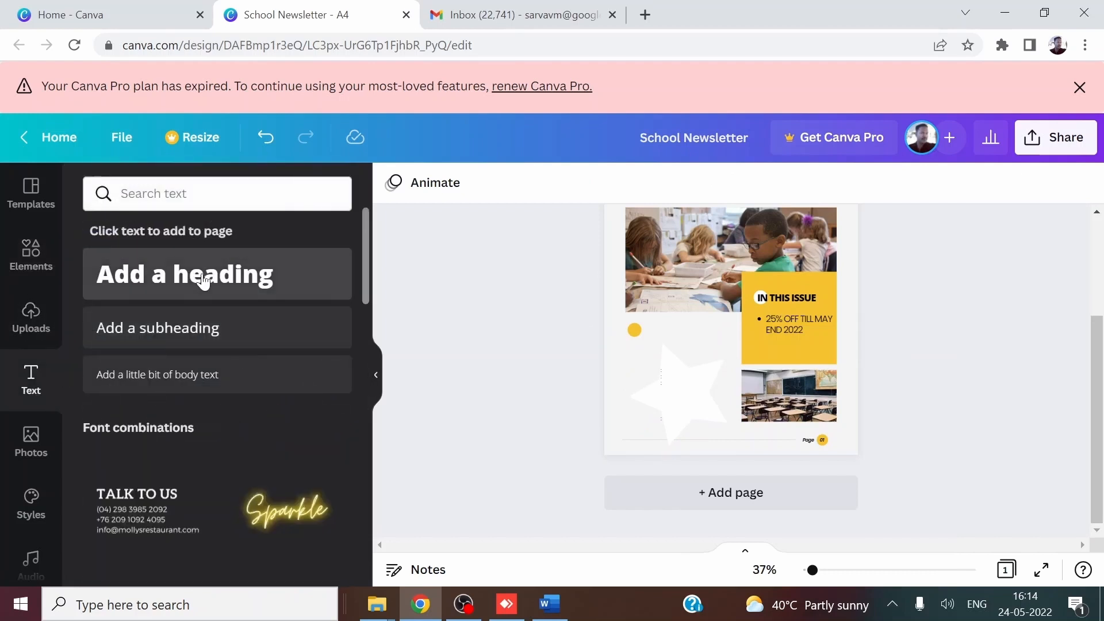
{"action": "left_click", "coordinate": [209, 277]}
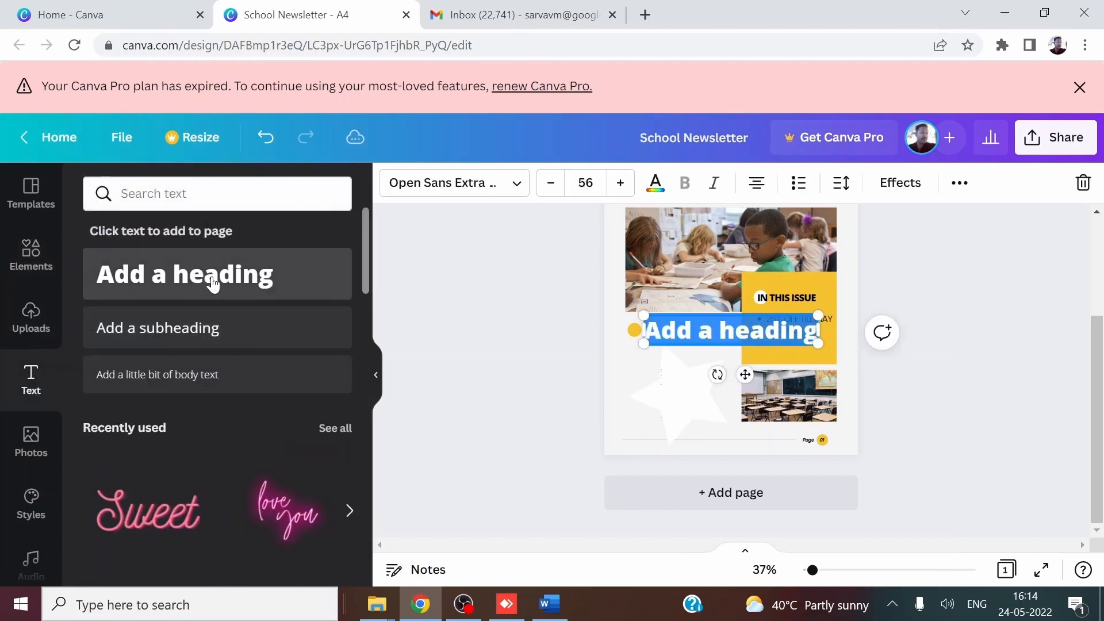
{"action": "left_click", "coordinate": [802, 419]}
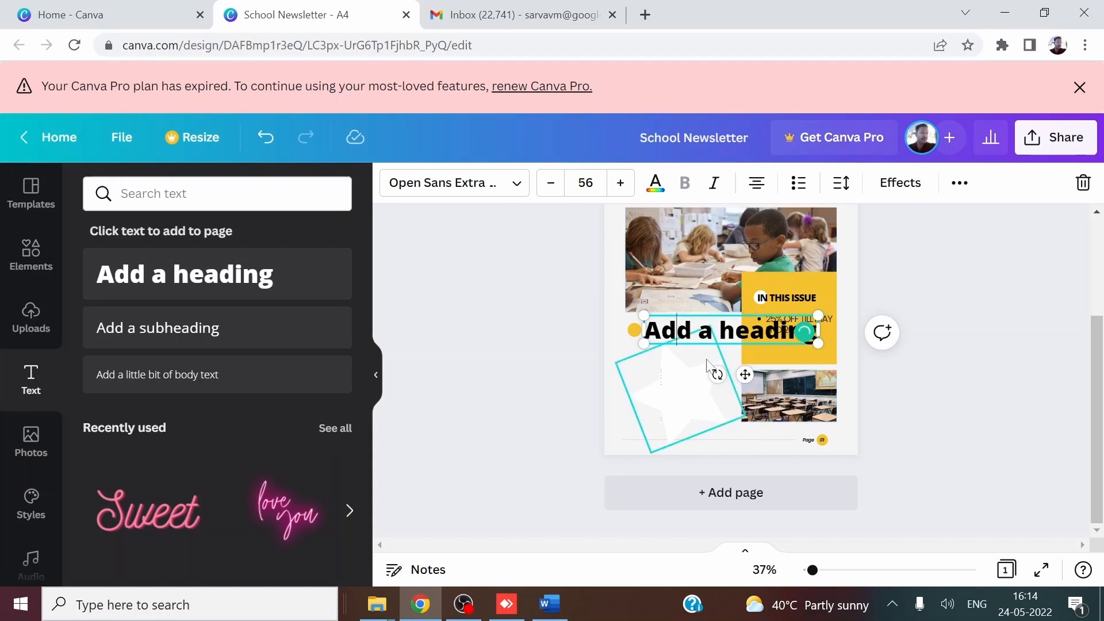
{"action": "key", "text": "Home"}
{"action": "key", "text": "Delete"}
{"action": "key", "text": "Delete"}
{"action": "key", "text": "Delete"}
{"action": "key", "text": "Delete"}
{"action": "key", "text": "Delete"}
{"action": "key", "text": "Delete"}
{"action": "key", "text": "Delete"}
{"action": "key", "text": "Delete"}
{"action": "key", "text": "Delete"}
{"action": "key", "text": "Delete"}
{"action": "key", "text": "Delete"}
{"action": "key", "text": "Delete"}
{"action": "key", "text": "Delete"}
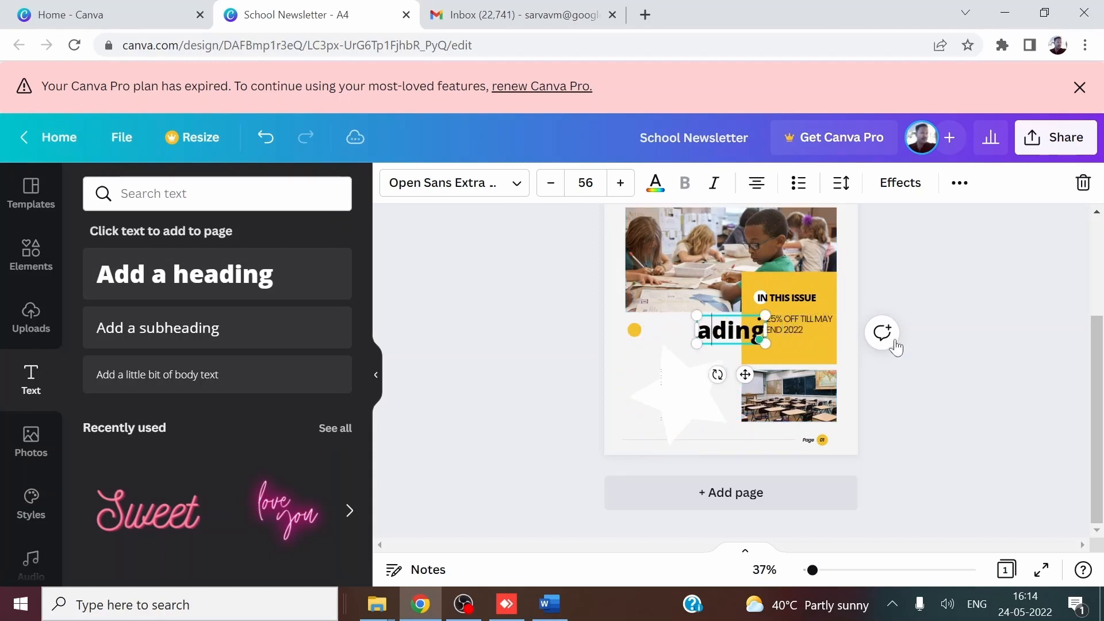
{"action": "type", "text": "a"}
{"action": "key", "text": "BackSpace"}
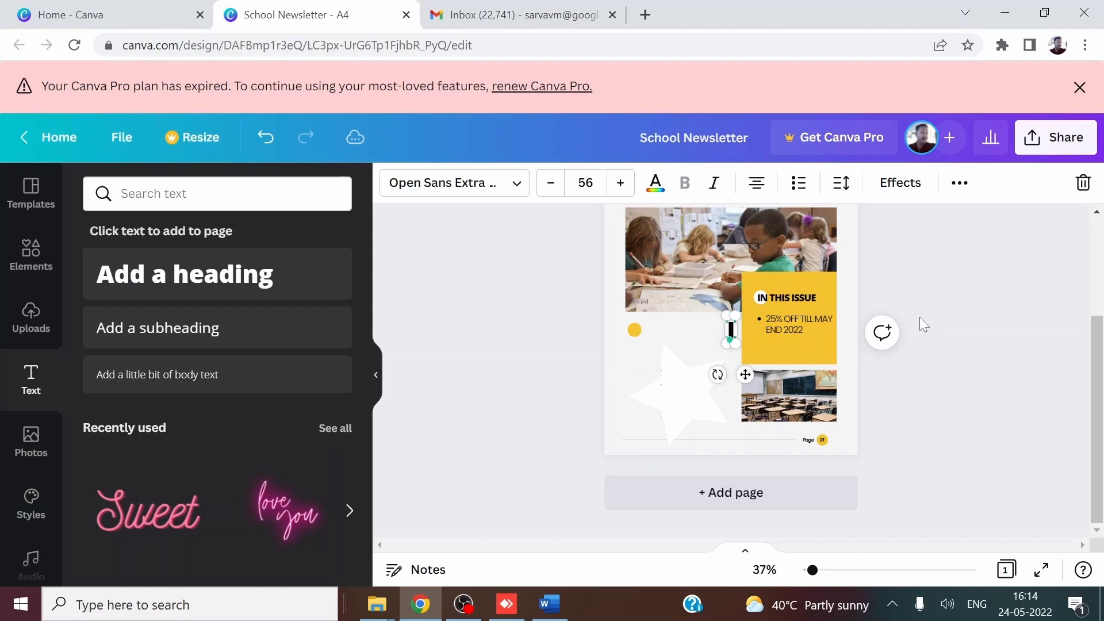
Enter "Join FREE LIVE Webinar at 5 pm 28th May" as the new heading's text
{"action": "type", "text": "Join FRE"}
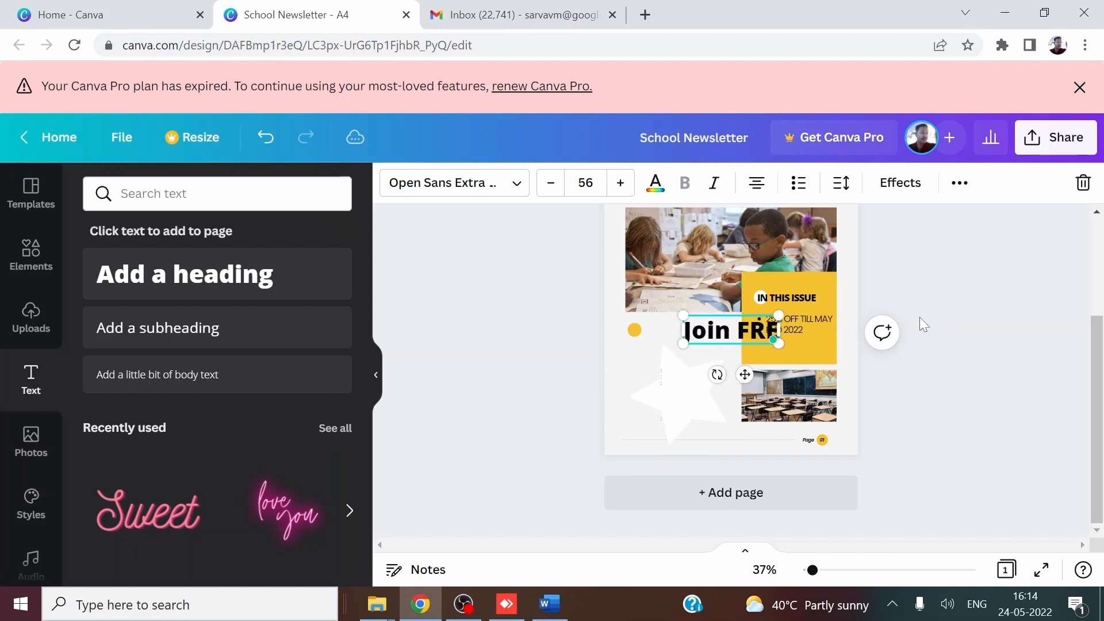
{"action": "type", "text": "E LIVE W"}
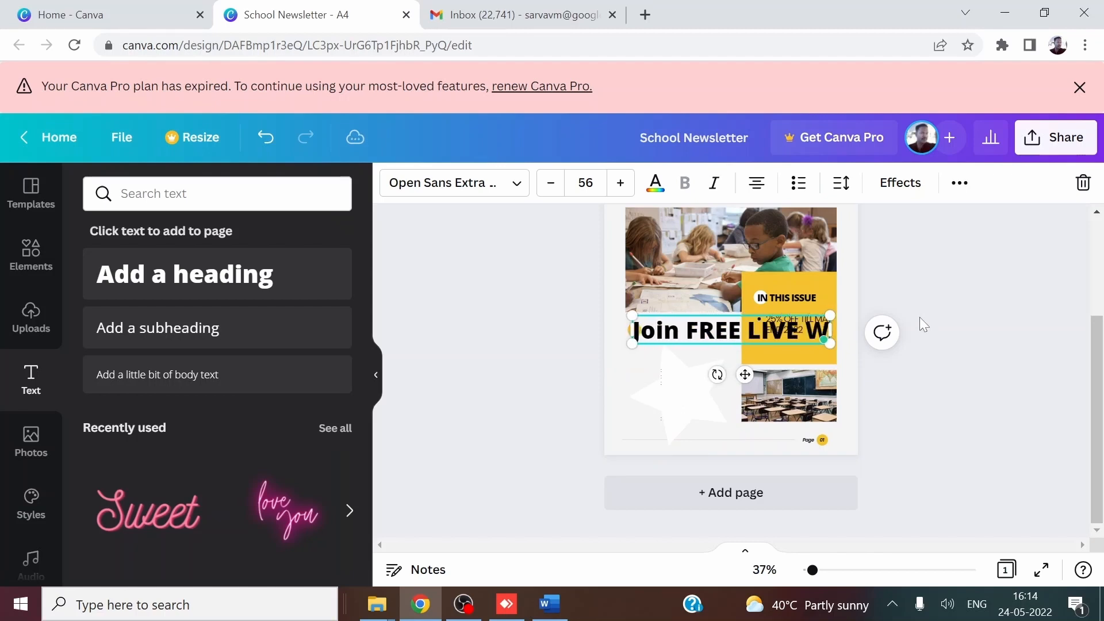
{"action": "type", "text": "ebinar a"}
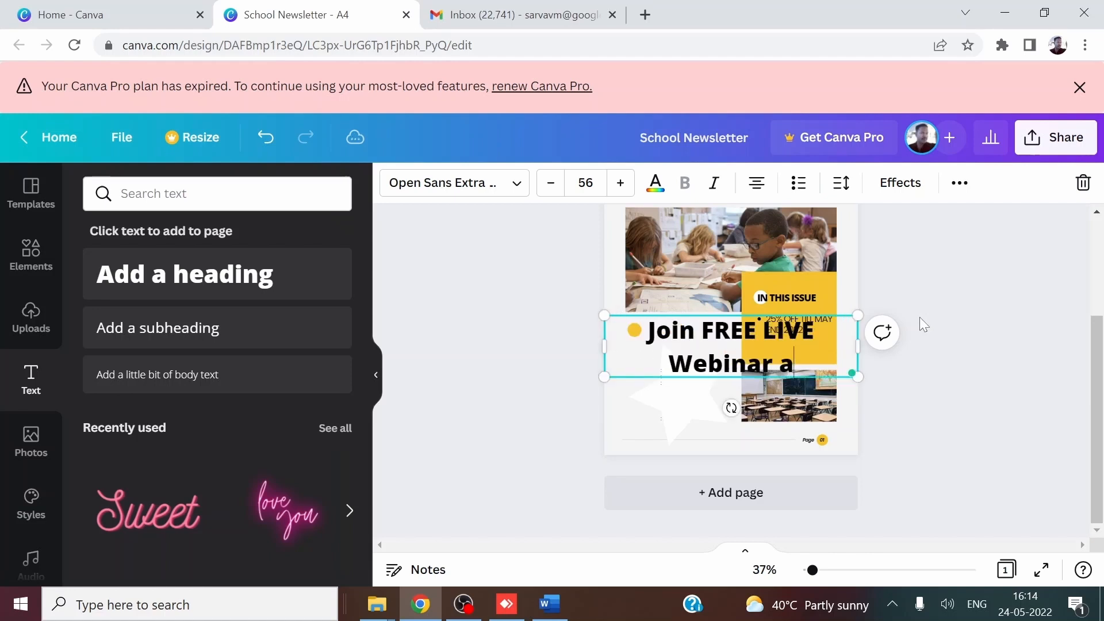
{"action": "type", "text": "t 5 pm 2"}
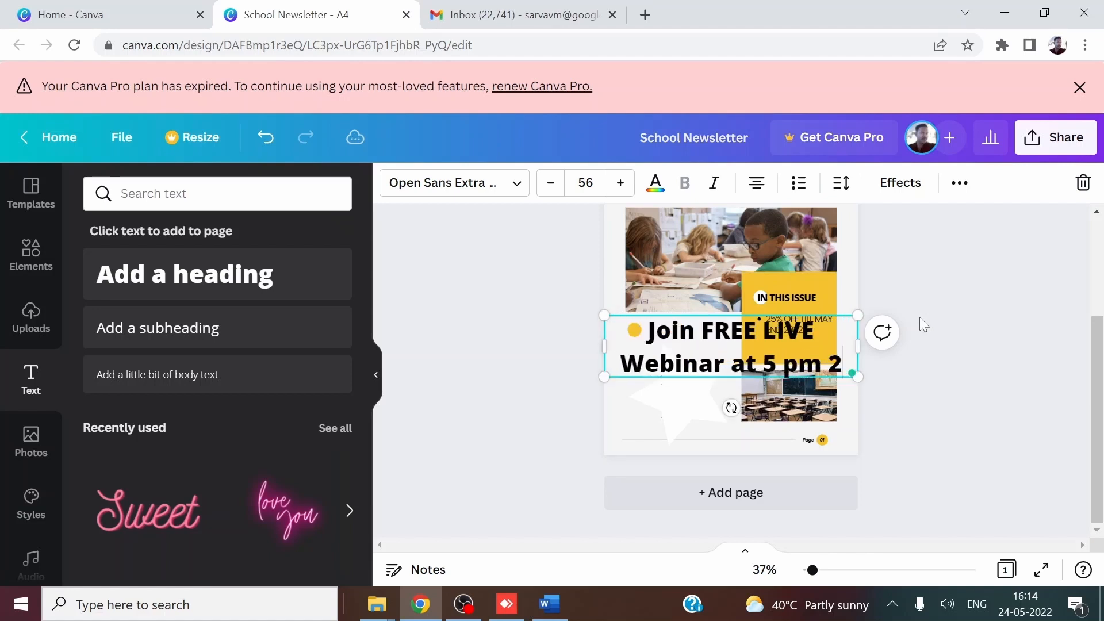
{"action": "type", "text": "8th May woww"}
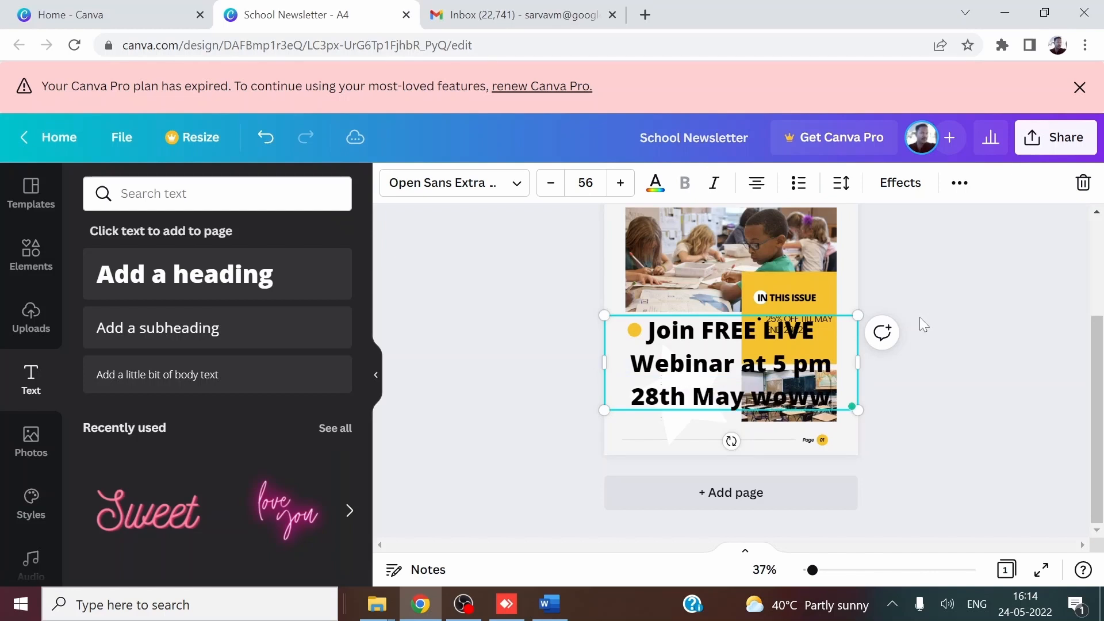
{"action": "key", "text": "BackSpace"}
{"action": "key", "text": "BackSpace"}
{"action": "key", "text": "BackSpace"}
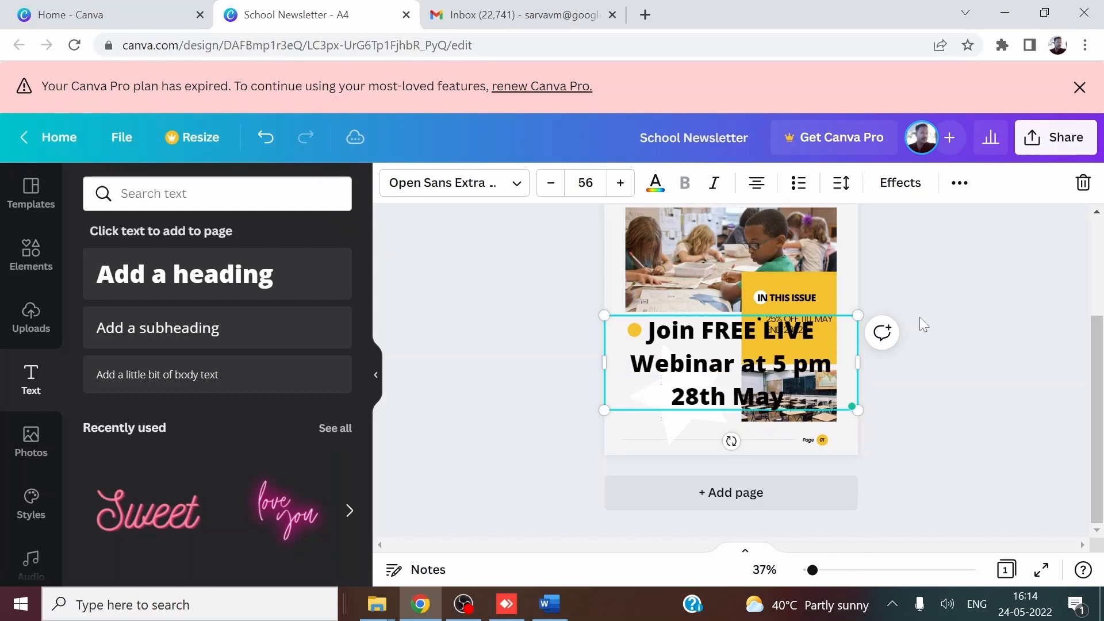
Extend the webinar heading with "2022 on intro to our courses and job opportunities!" after "28th May"
{"action": "type", "text": "2022 o"}
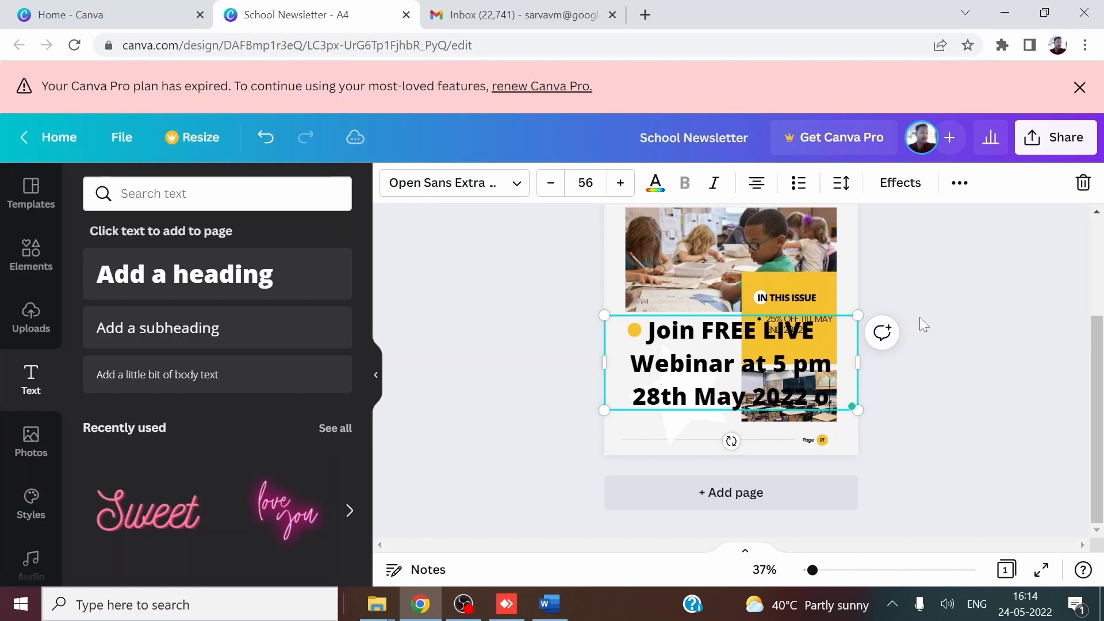
{"action": "type", "text": "n intro "}
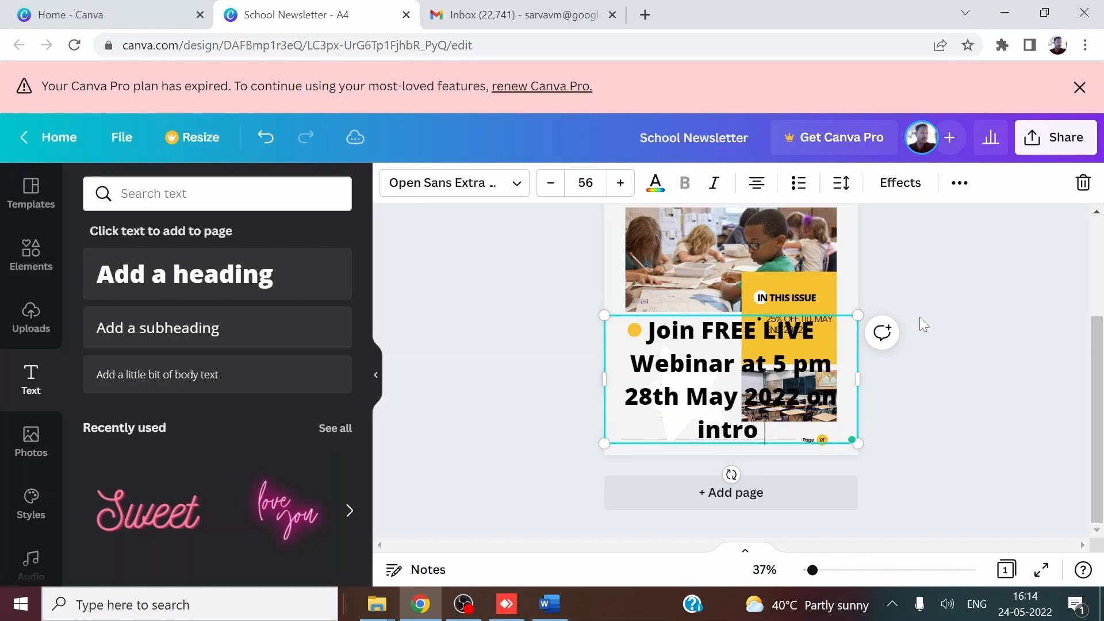
{"action": "type", "text": "to our courses"}
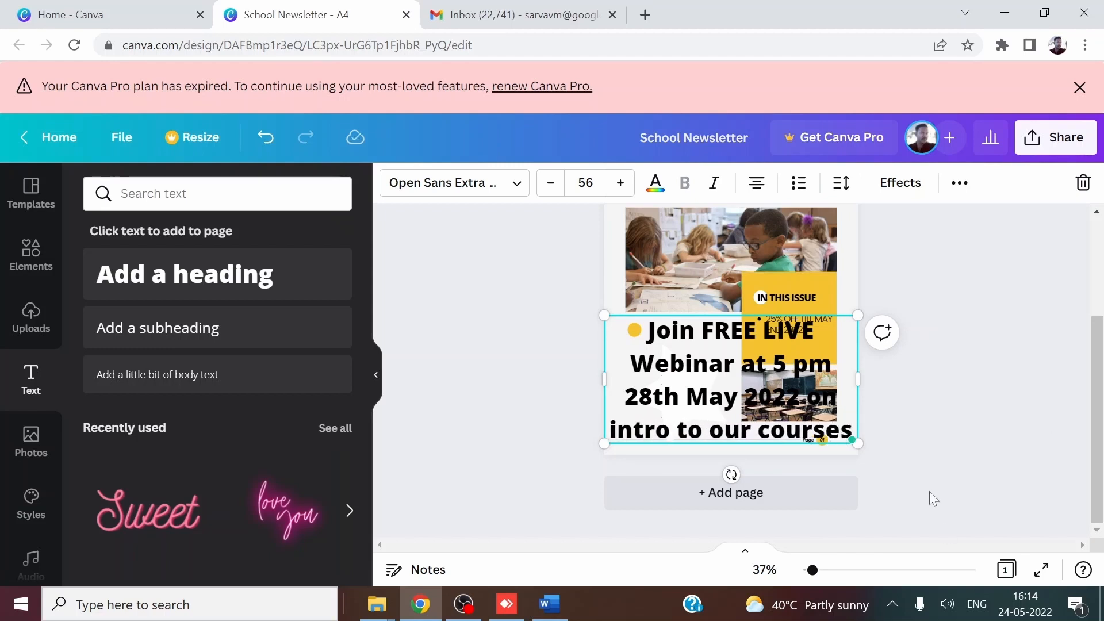
{"action": "type", "text": " and jo"}
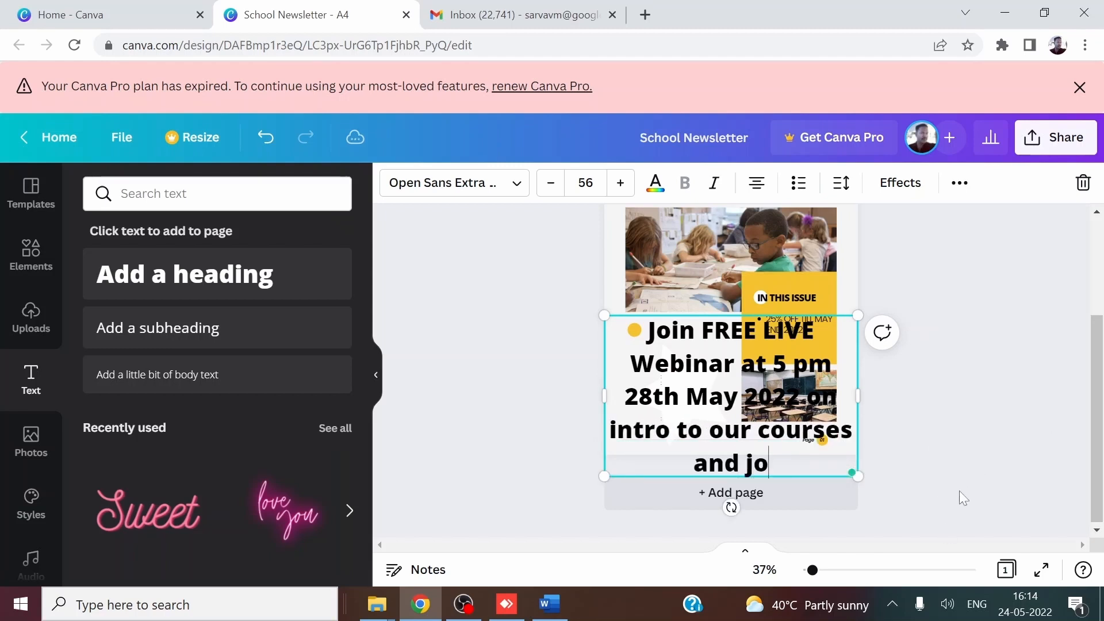
{"action": "type", "text": "b opportunities"}
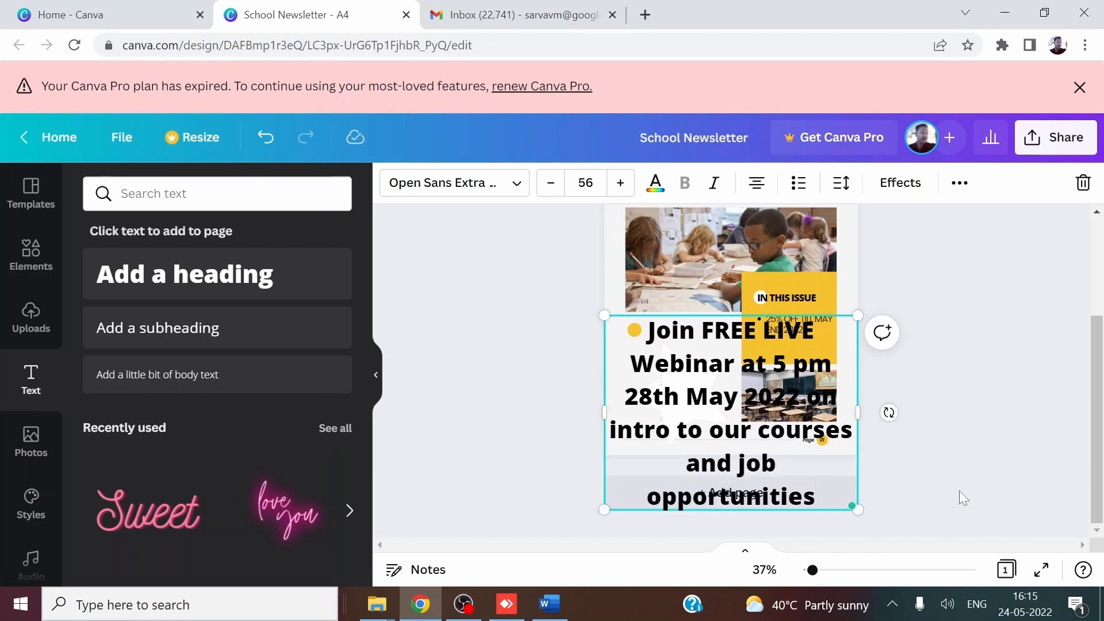
{"action": "type", "text": "!"}
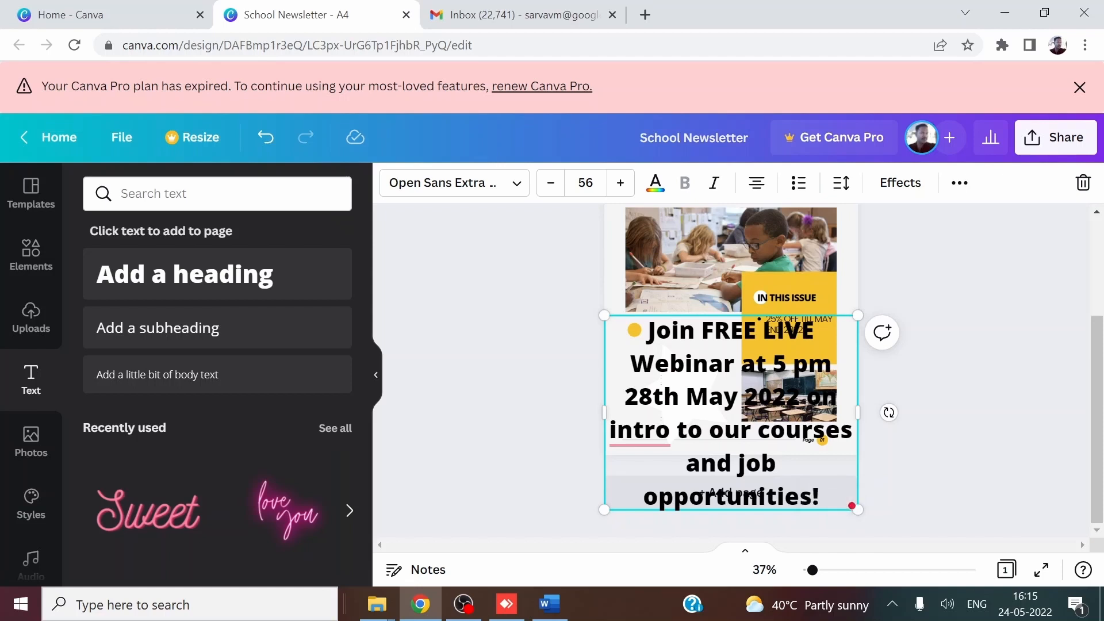
Reduce the whole webinar heading's font size to 22
{"action": "left_click_drag", "start_coordinate": [648, 330], "coordinate": [829, 511]}
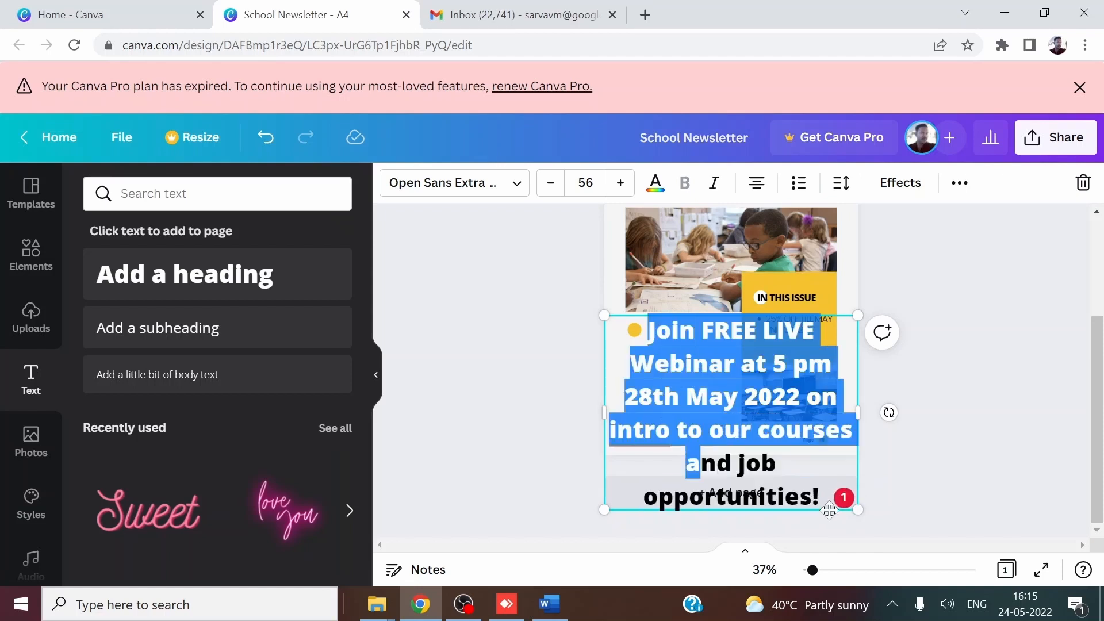
{"action": "left_click_drag", "start_coordinate": [701, 463], "coordinate": [800, 496]}
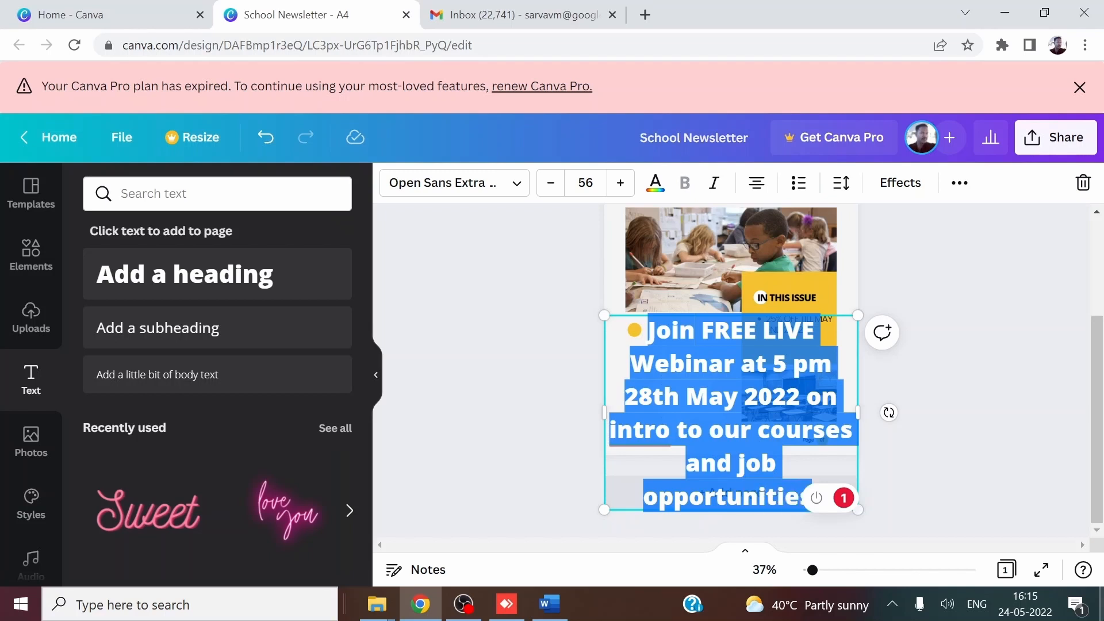
{"action": "left_click", "coordinate": [552, 186]}
{"action": "left_click", "coordinate": [551, 185]}
{"action": "left_click", "coordinate": [549, 187]}
{"action": "left_click", "coordinate": [550, 184]}
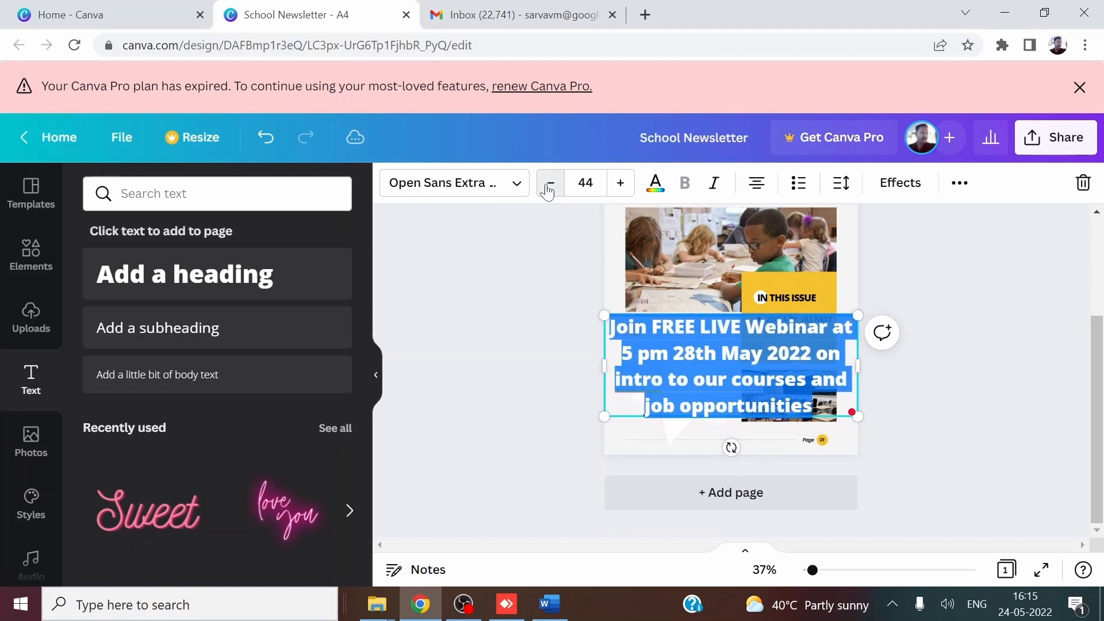
{"action": "left_click", "coordinate": [550, 184]}
{"action": "left_click", "coordinate": [550, 184]}
{"action": "left_click", "coordinate": [550, 185]}
{"action": "left_click", "coordinate": [550, 184]}
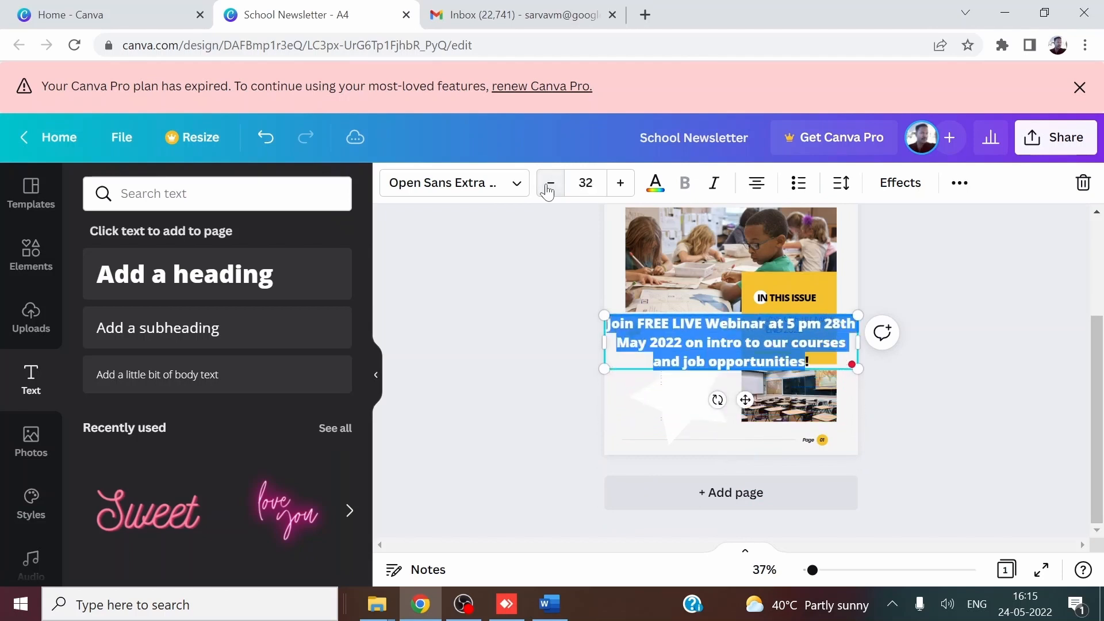
{"action": "left_click", "coordinate": [549, 184]}
{"action": "left_click", "coordinate": [549, 184]}
{"action": "left_click", "coordinate": [549, 184]}
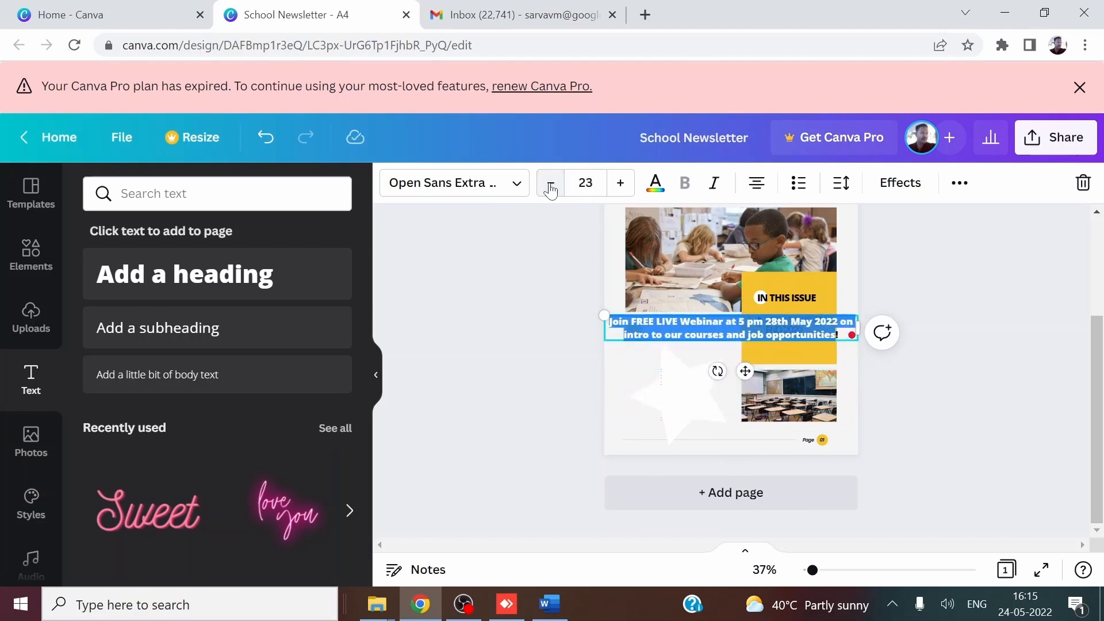
{"action": "left_click", "coordinate": [550, 184]}
Narrow the webinar heading's text box, shift the star toward the page's left edge and place the heading over it
{"action": "left_click_drag", "start_coordinate": [861, 325], "coordinate": [718, 382]}
{"action": "left_click", "coordinate": [678, 370]}
{"action": "left_click_drag", "start_coordinate": [614, 363], "coordinate": [585, 347]}
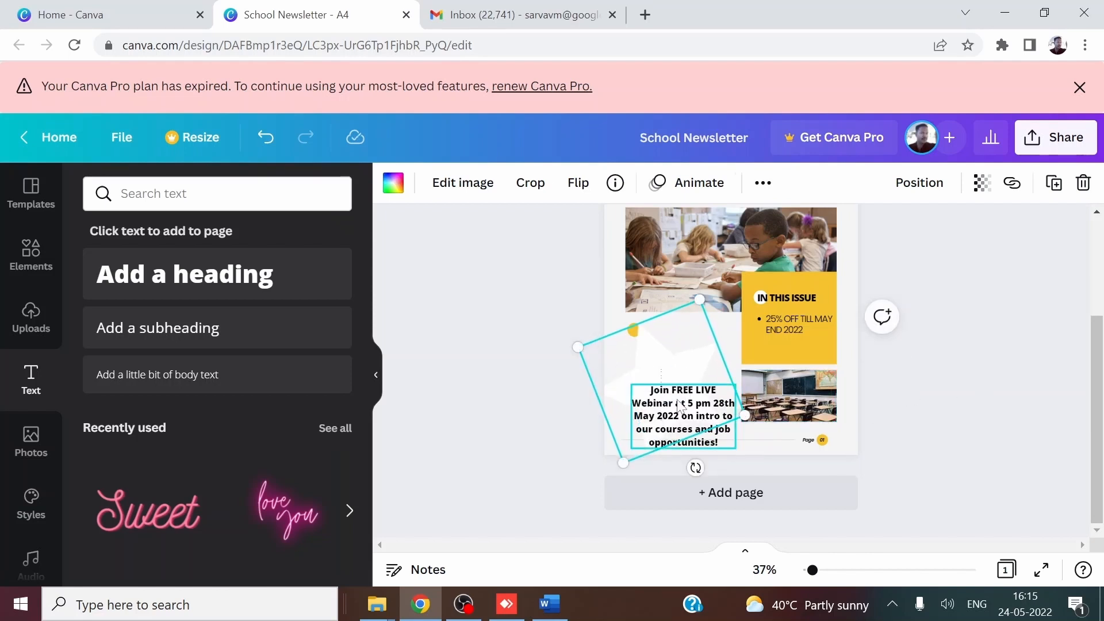
{"action": "left_click_drag", "start_coordinate": [678, 397], "coordinate": [663, 366]}
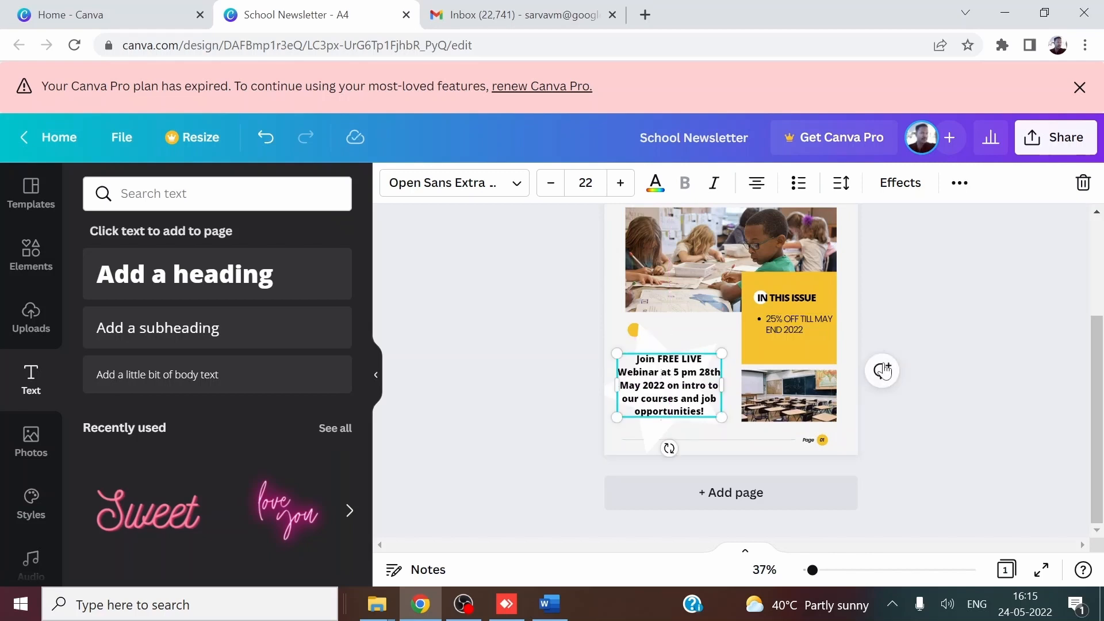
{"action": "left_click", "coordinate": [927, 312]}
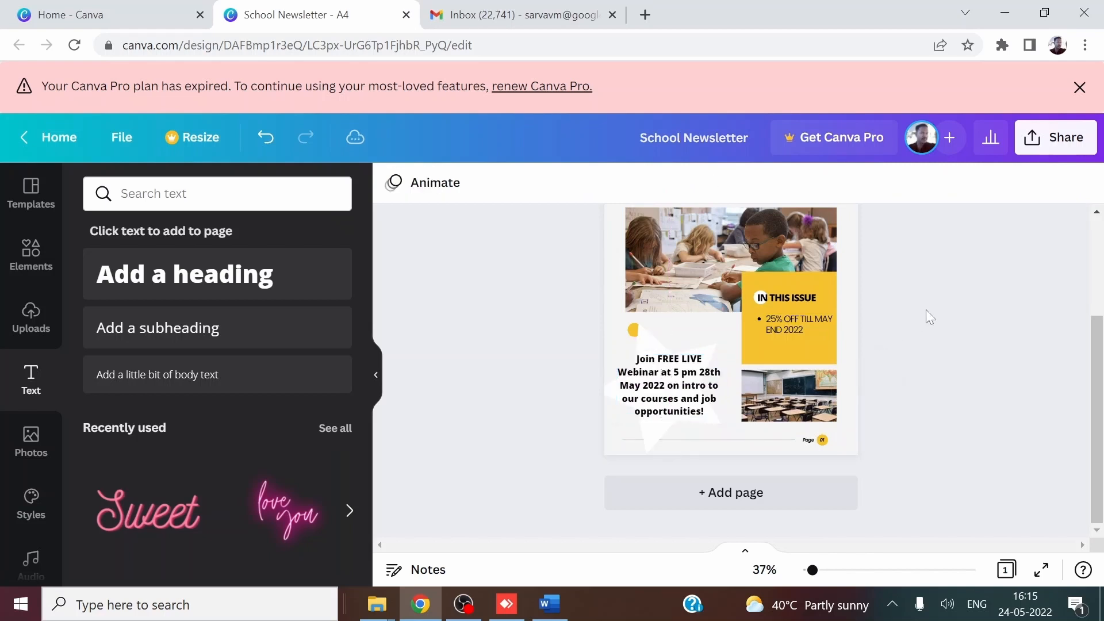
Recolor the webinar heading text bright red from the default colors
{"action": "left_click", "coordinate": [666, 399]}
{"action": "left_click", "coordinate": [634, 373]}
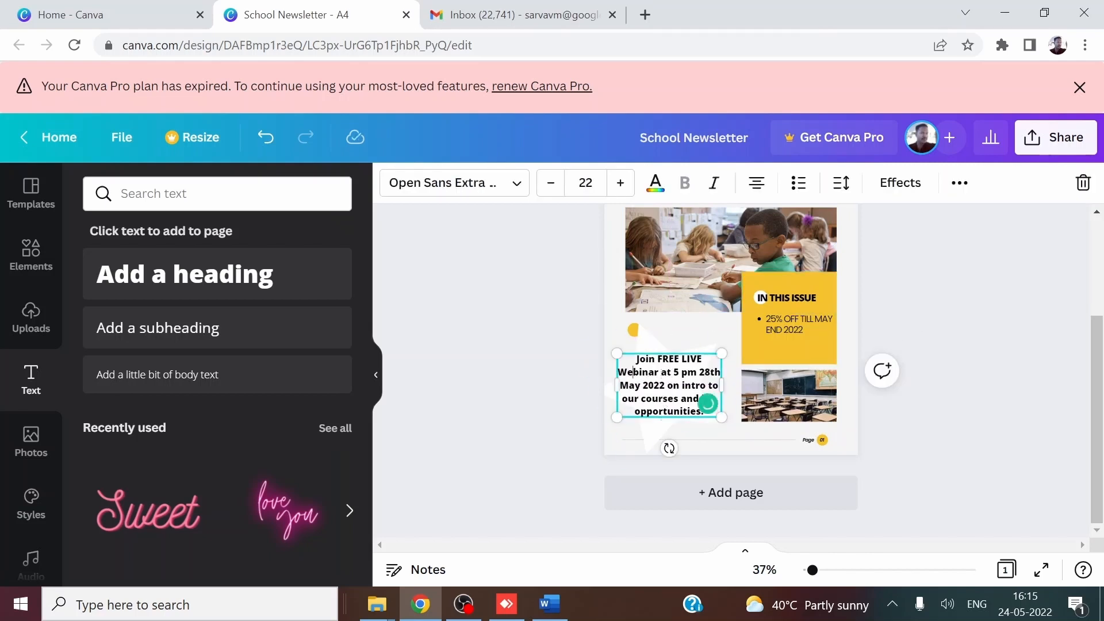
{"action": "left_click_drag", "start_coordinate": [636, 358], "coordinate": [680, 411]}
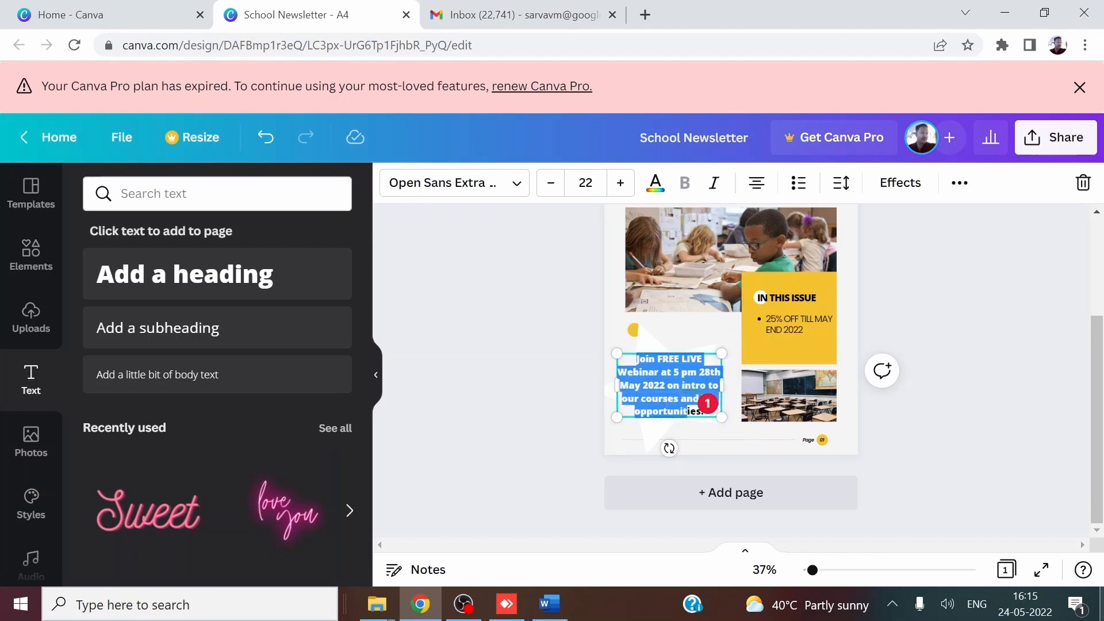
{"action": "left_click_drag", "start_coordinate": [690, 412], "coordinate": [696, 411]}
{"action": "left_click", "coordinate": [658, 189]}
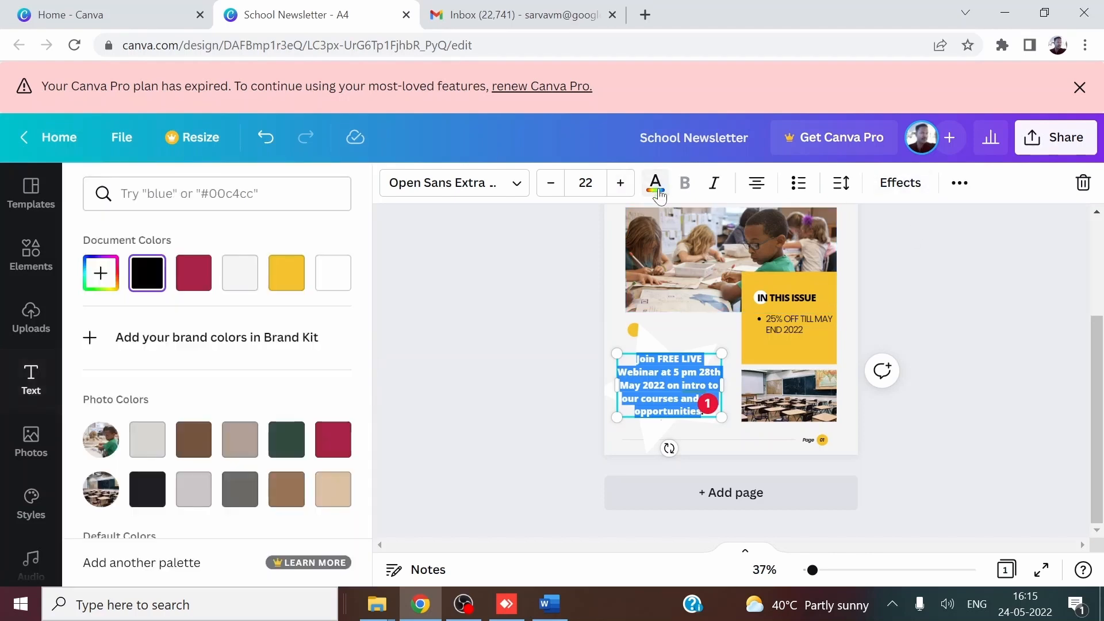
{"action": "scroll", "coordinate": [301, 370], "scroll_direction": "down", "scroll_amount": 3}
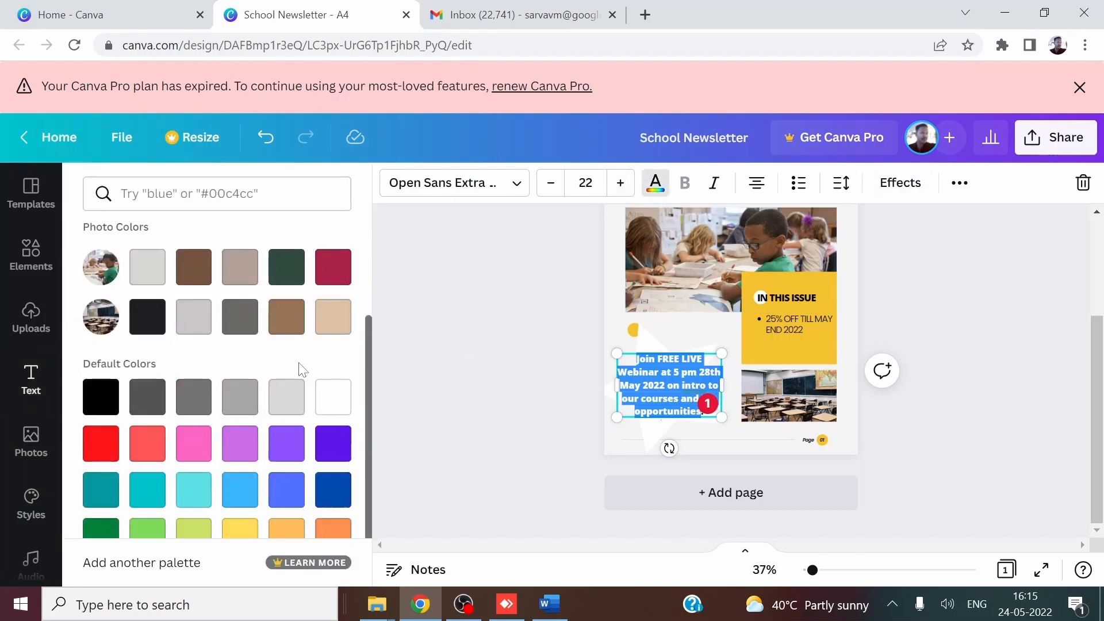
{"action": "left_click", "coordinate": [102, 444]}
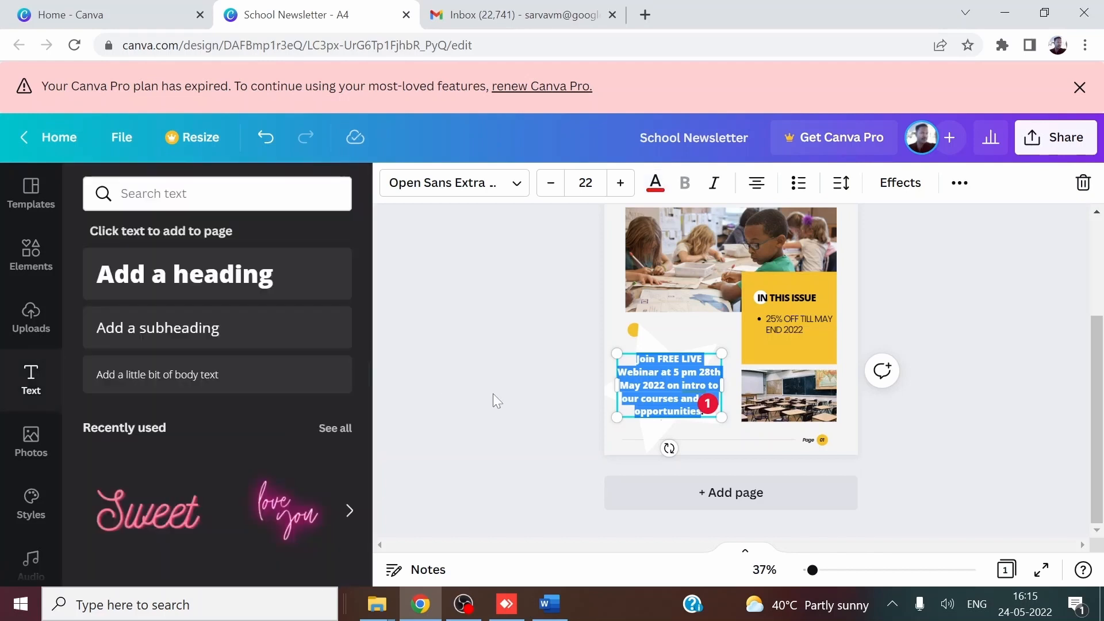
{"action": "left_click", "coordinate": [1027, 324]}
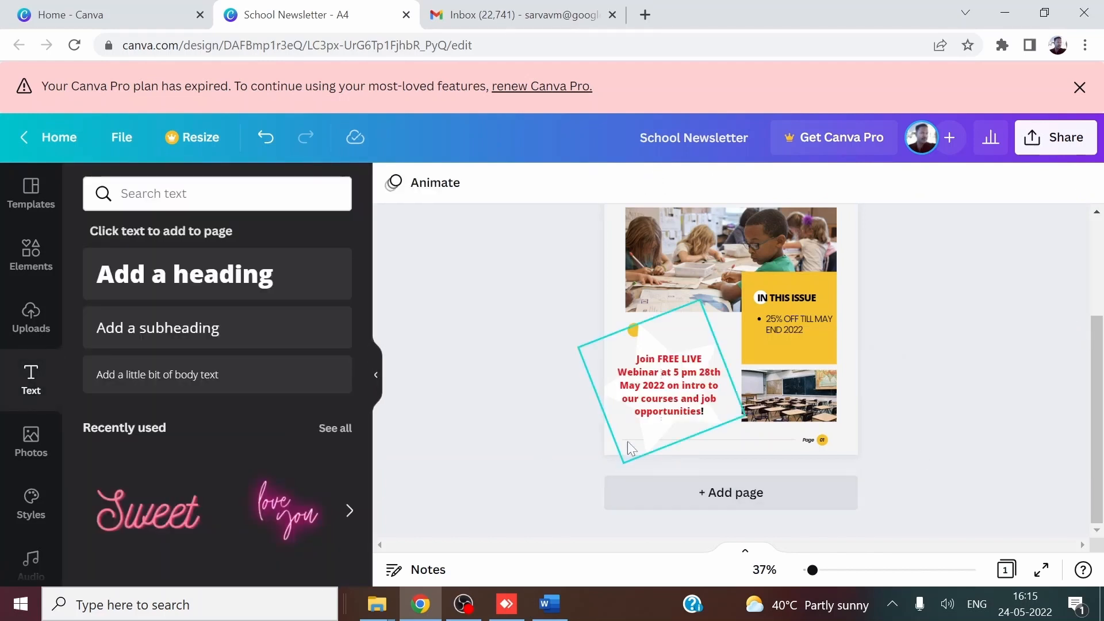
Recolor the star behind the heading, trying golden yellow, violet and light yellow before settling on dark brown from the photo colors
{"action": "left_click", "coordinate": [654, 438]}
{"action": "right_click", "coordinate": [654, 438]}
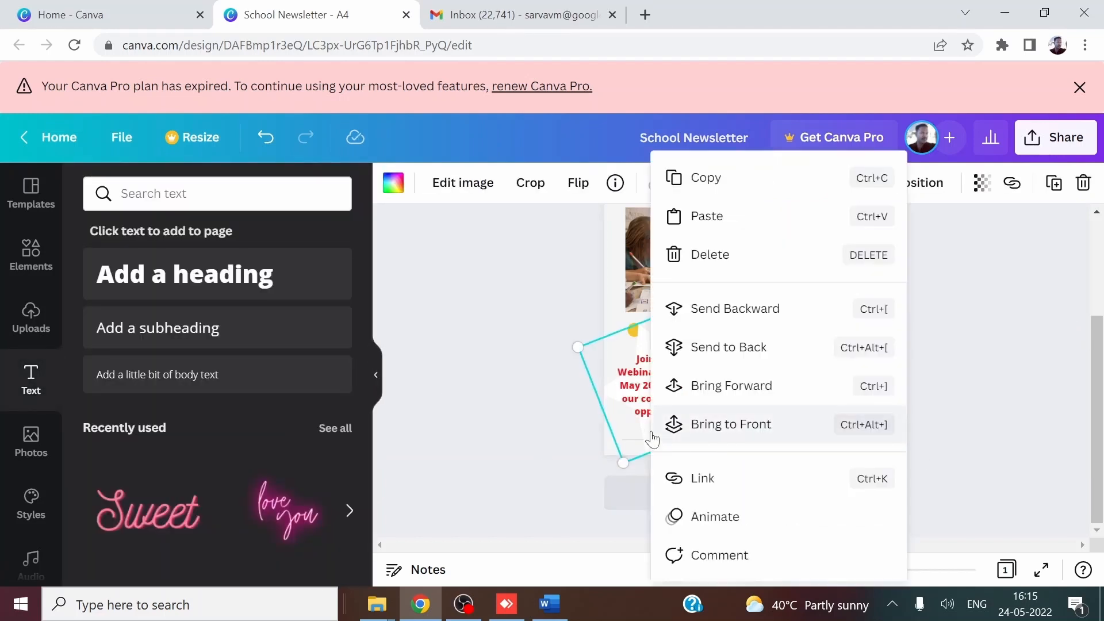
{"action": "left_click", "coordinate": [393, 184]}
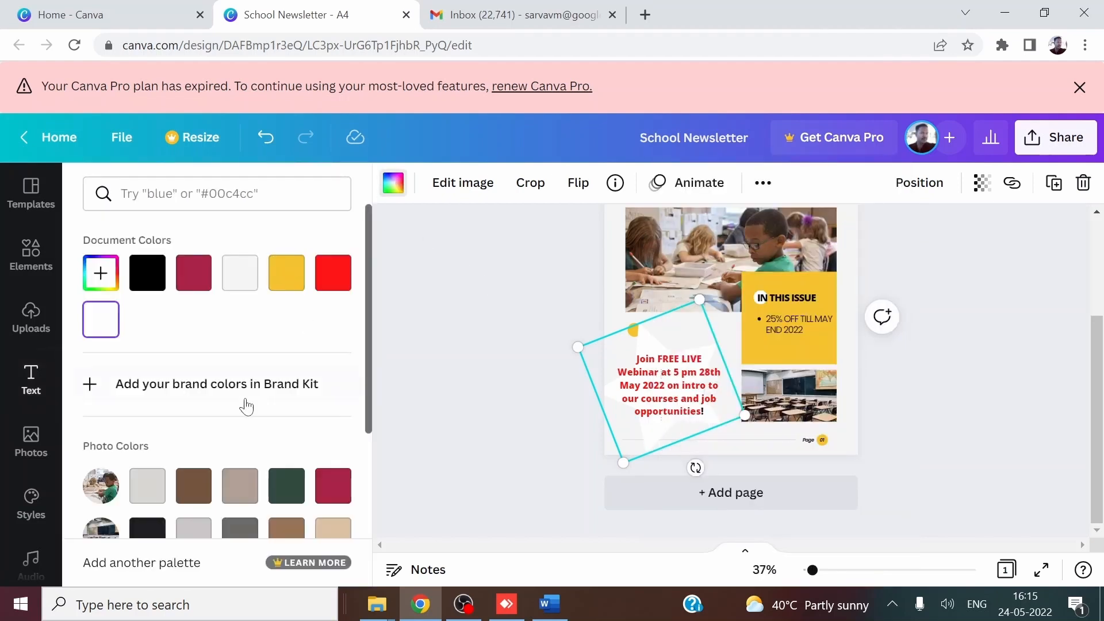
{"action": "left_click", "coordinate": [291, 282]}
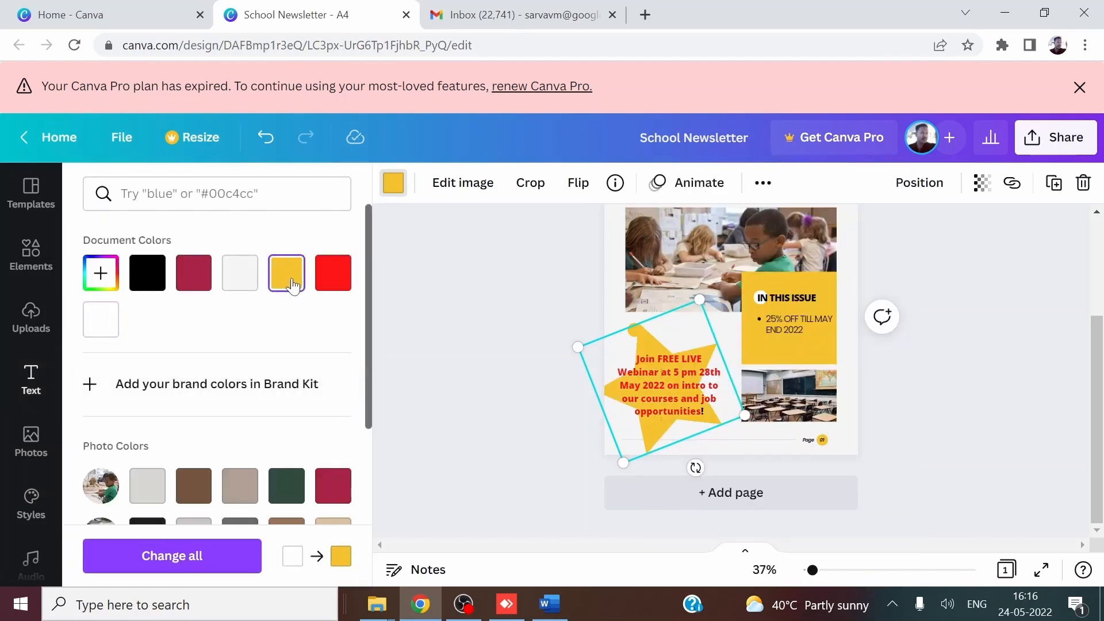
{"action": "scroll", "coordinate": [260, 331], "scroll_direction": "down", "scroll_amount": 5}
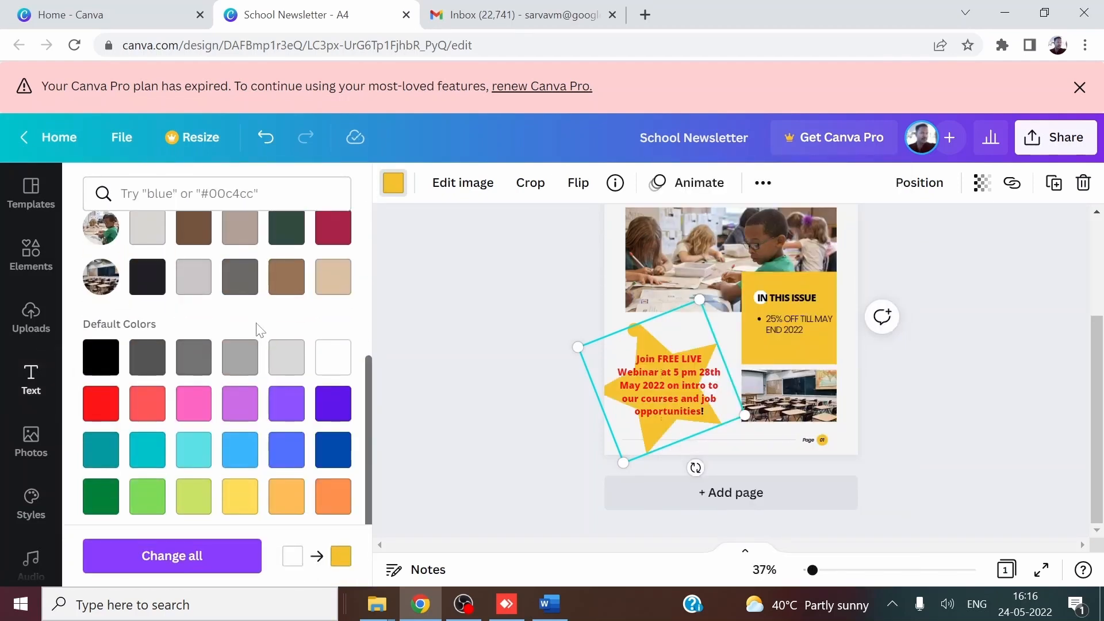
{"action": "left_click", "coordinate": [328, 410]}
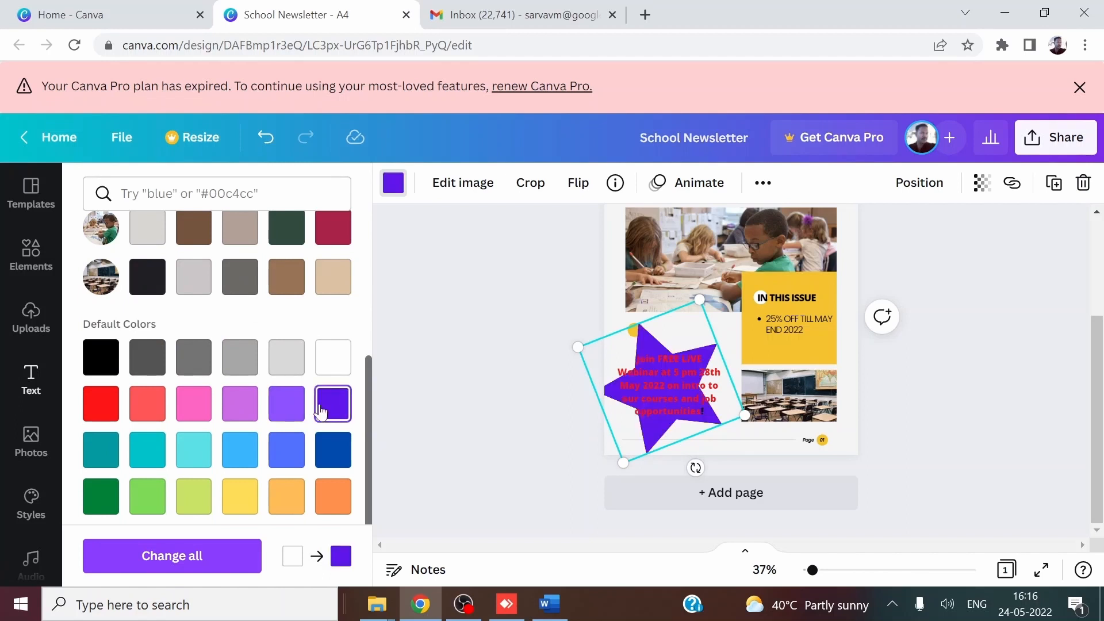
{"action": "left_click", "coordinate": [237, 505]}
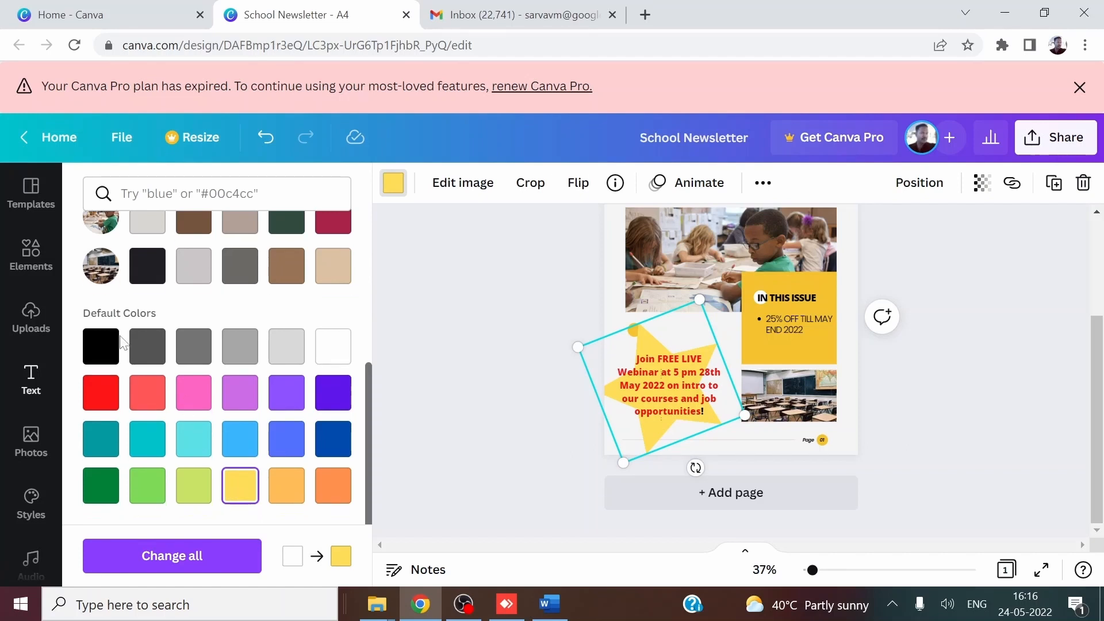
{"action": "scroll", "coordinate": [236, 451], "scroll_direction": "up", "scroll_amount": 3}
{"action": "scroll", "coordinate": [239, 428], "scroll_direction": "down", "scroll_amount": 2}
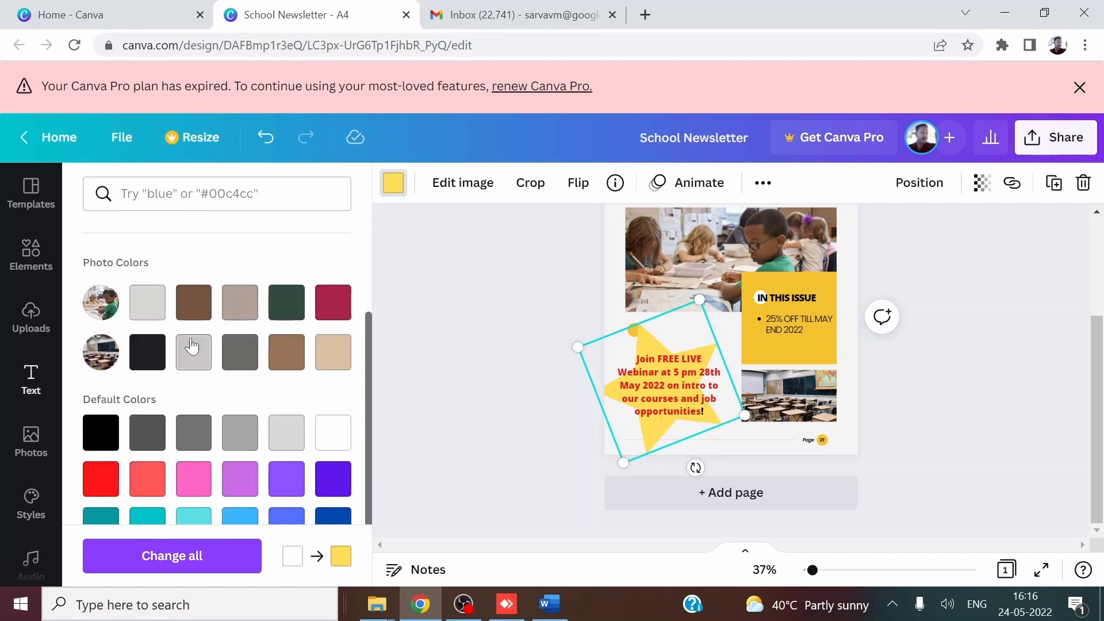
{"action": "left_click", "coordinate": [203, 313]}
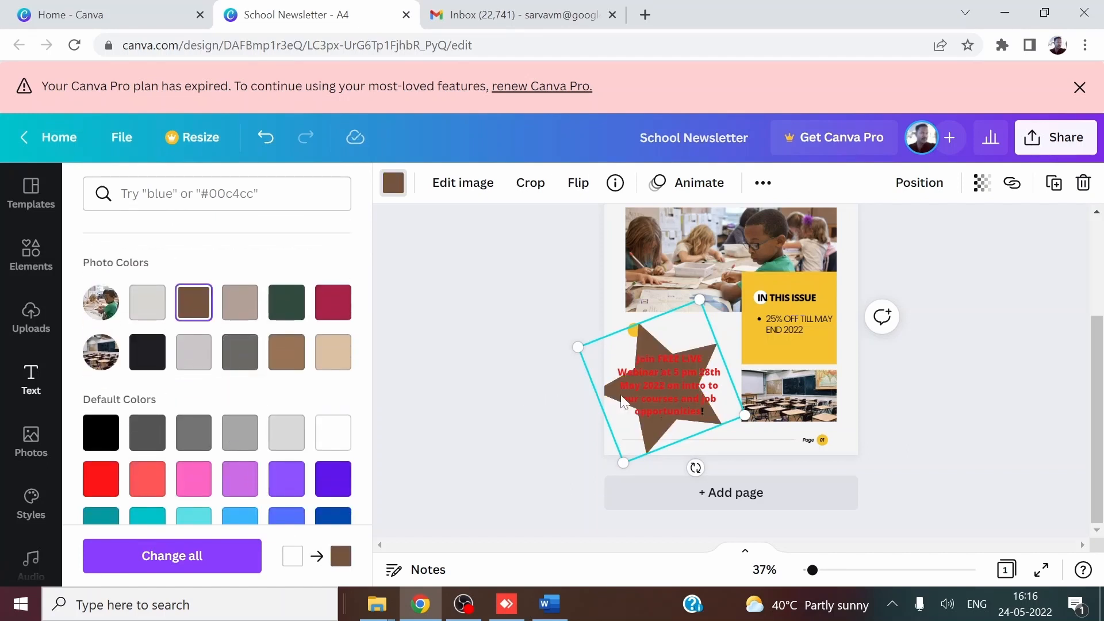
Recolor the entire webinar heading text white using the document colors
{"action": "left_click", "coordinate": [664, 361]}
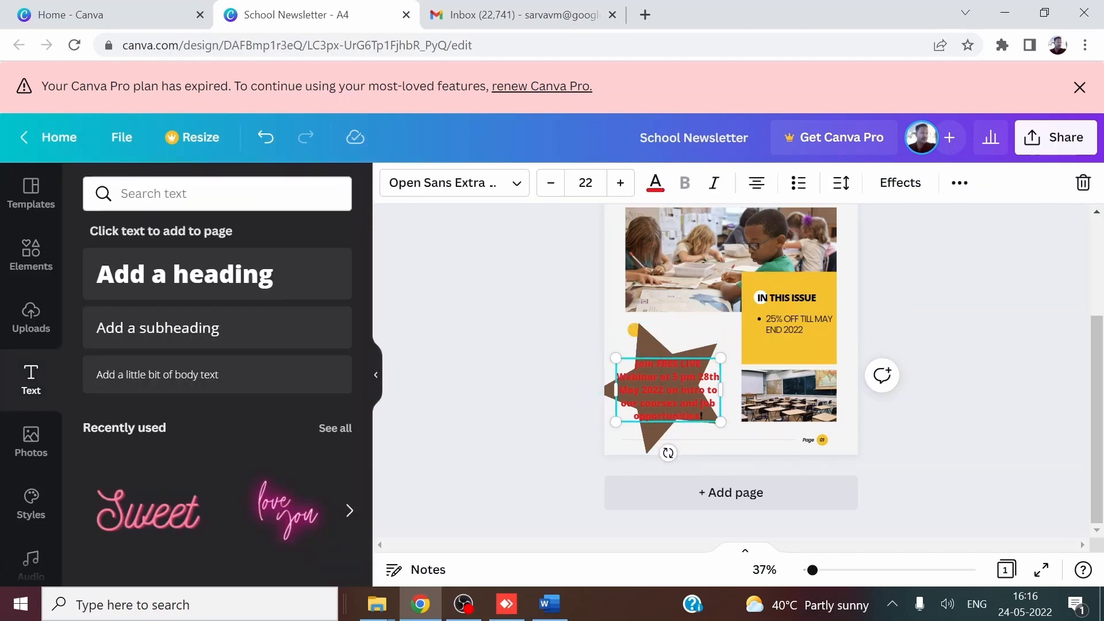
{"action": "double_click", "coordinate": [665, 363]}
{"action": "left_click_drag", "start_coordinate": [635, 364], "coordinate": [703, 417]}
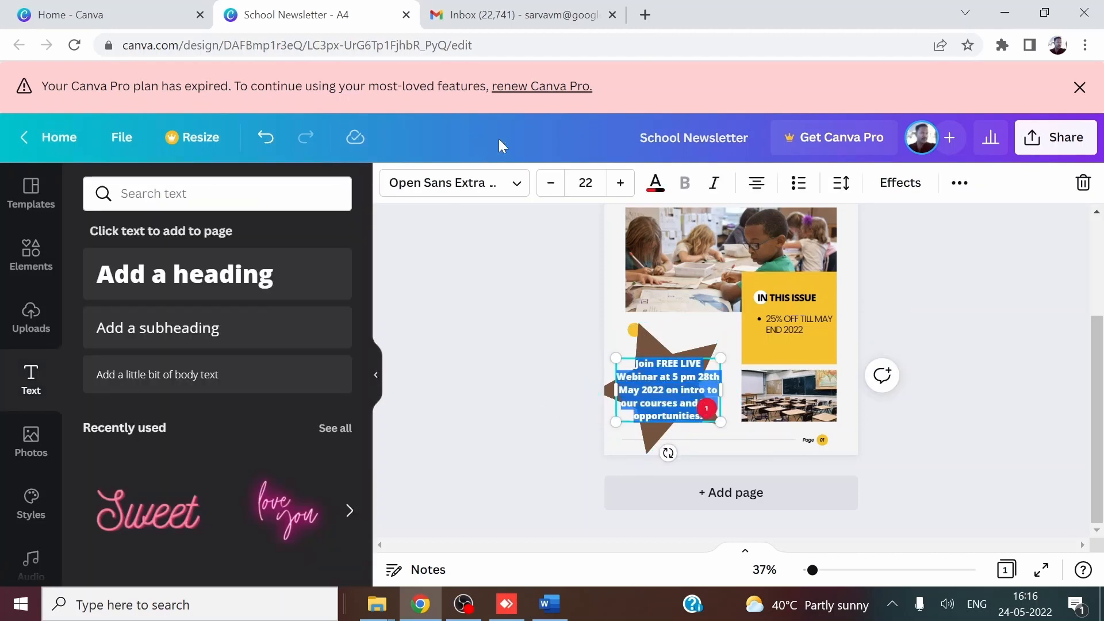
{"action": "left_click", "coordinate": [656, 183]}
{"action": "left_click", "coordinate": [291, 286]}
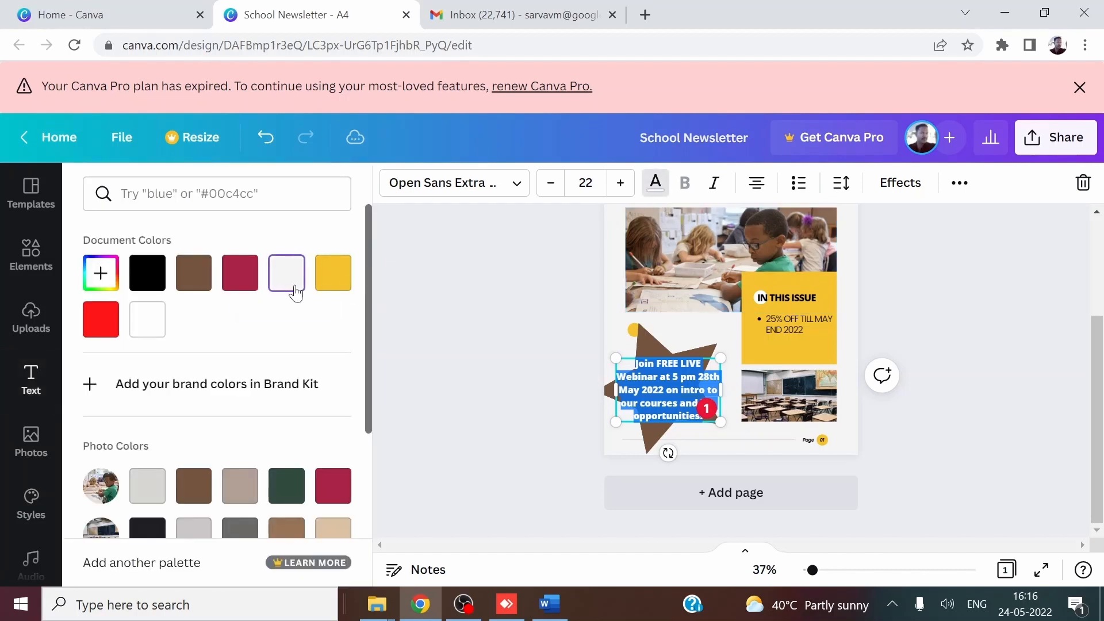
{"action": "left_click", "coordinate": [152, 328]}
{"action": "left_click", "coordinate": [442, 321]}
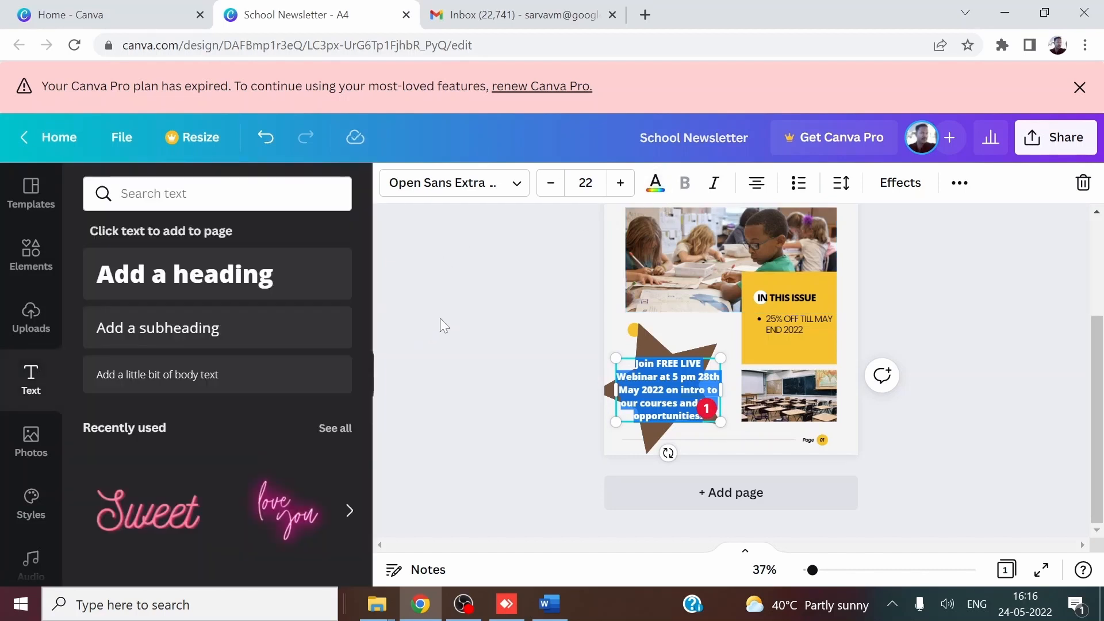
{"action": "left_click", "coordinate": [1017, 336]}
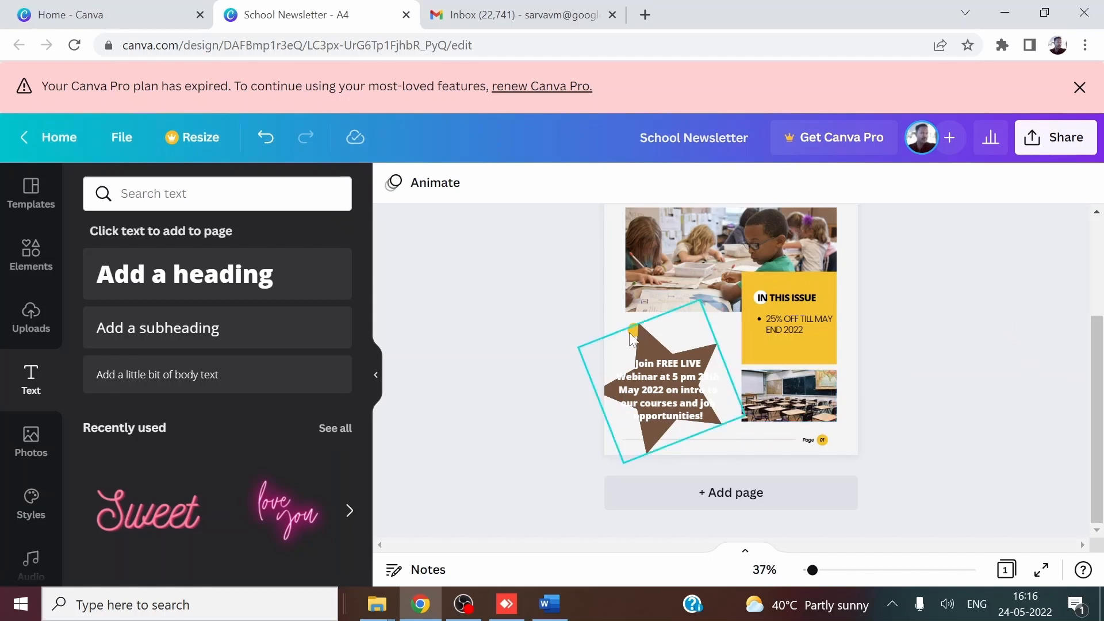
Enlarge the brown star, shift it toward the page's left edge, and shrink the webinar heading to fit inside it
{"action": "left_click", "coordinate": [703, 336]}
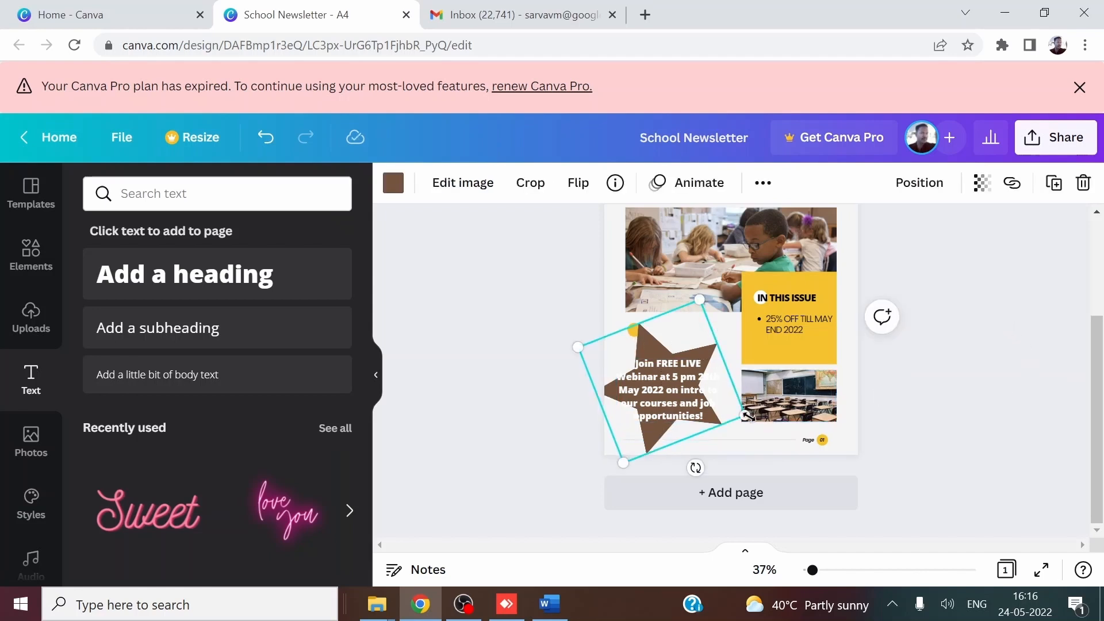
{"action": "left_click_drag", "start_coordinate": [744, 415], "coordinate": [788, 434]}
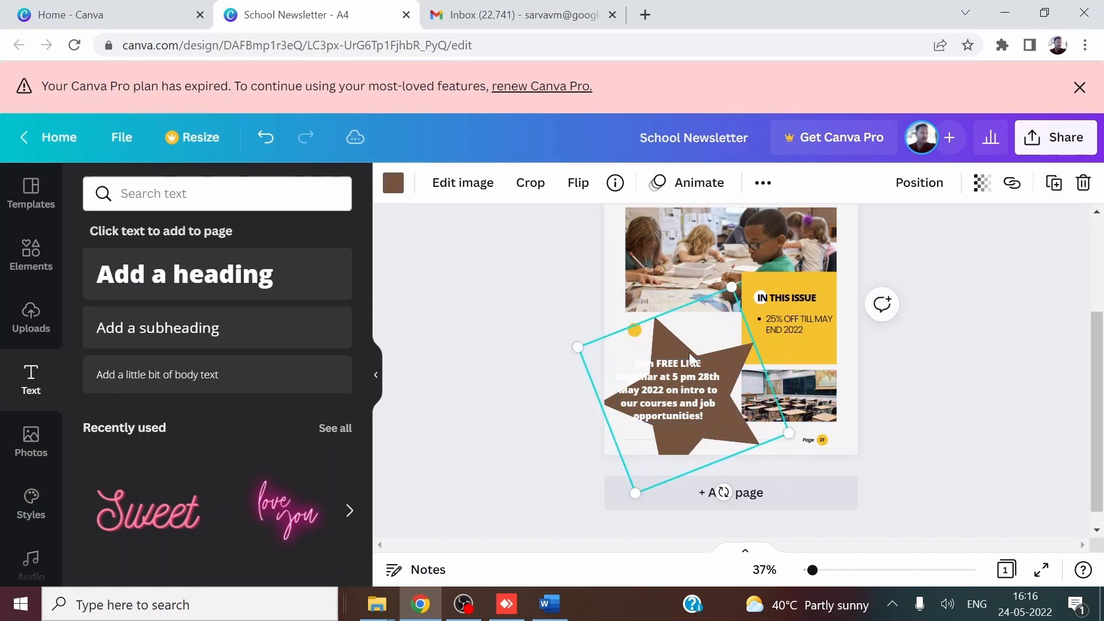
{"action": "left_click_drag", "start_coordinate": [679, 352], "coordinate": [657, 342]}
{"action": "left_click", "coordinate": [664, 391]}
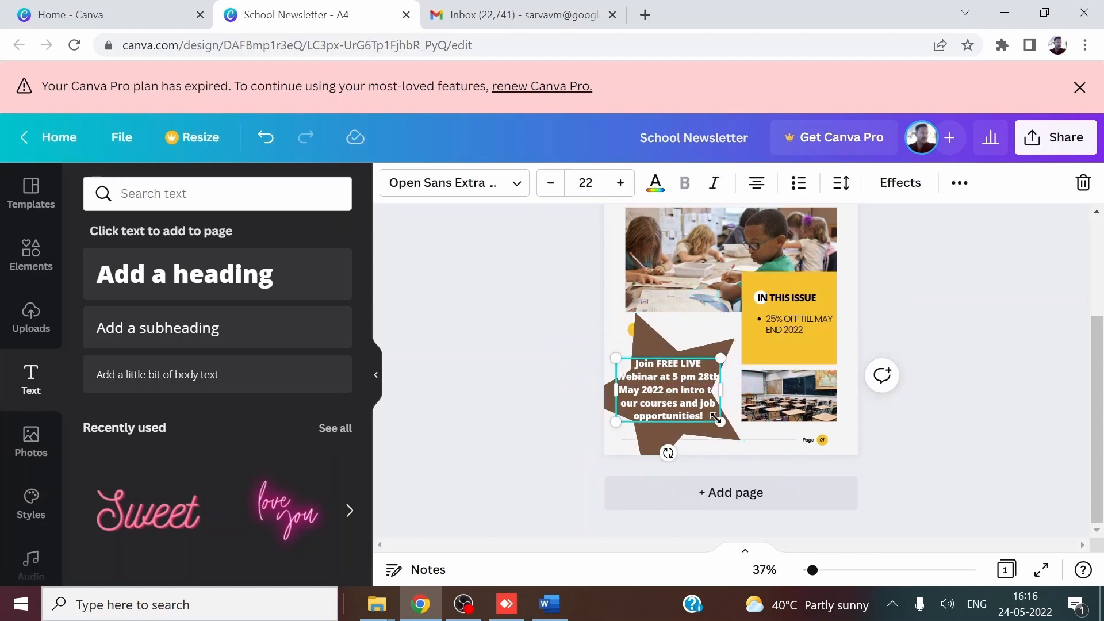
{"action": "left_click_drag", "start_coordinate": [718, 419], "coordinate": [672, 394]}
{"action": "left_click", "coordinate": [953, 319]}
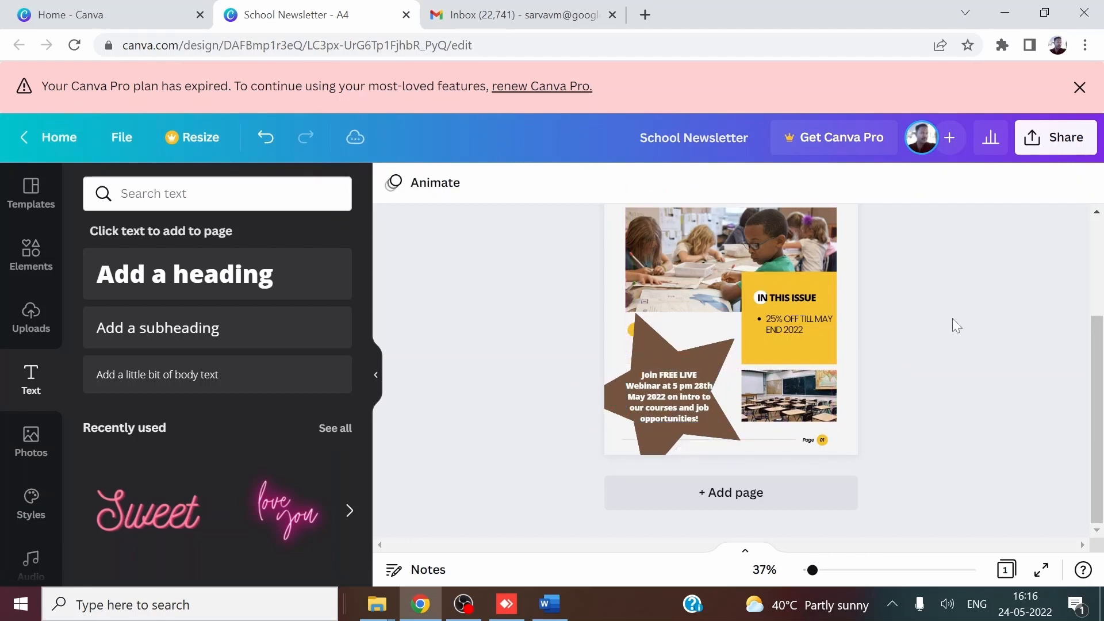
Remove the small yellow circle partly hidden by the star, and center the star behind the webinar heading
{"action": "left_click", "coordinate": [632, 330]}
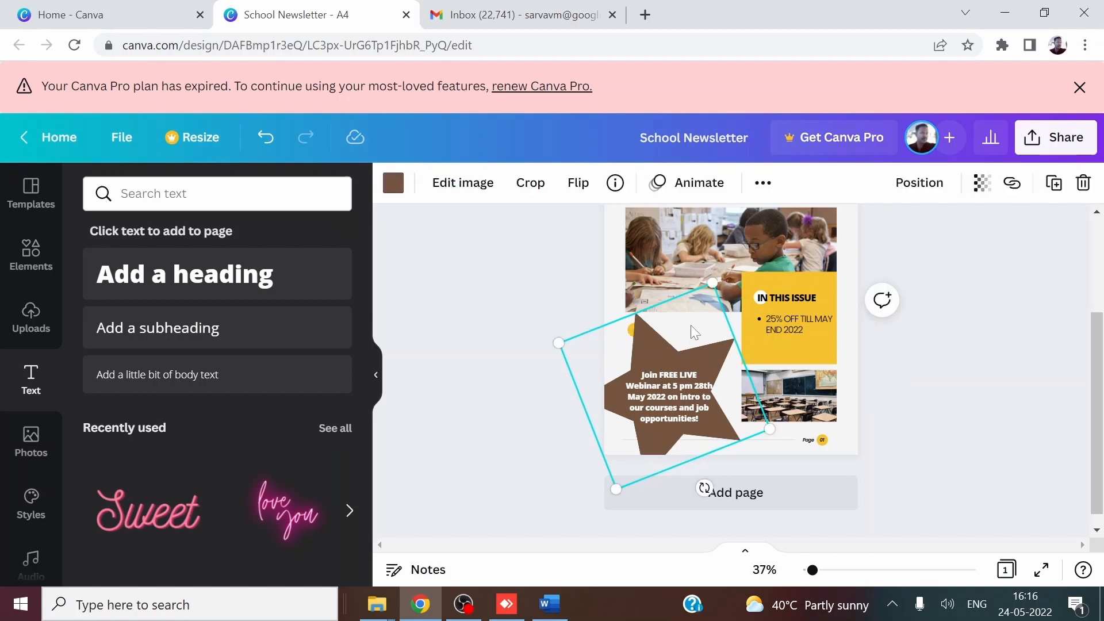
{"action": "left_click_drag", "start_coordinate": [695, 333], "coordinate": [677, 347]}
{"action": "left_click", "coordinate": [634, 330]}
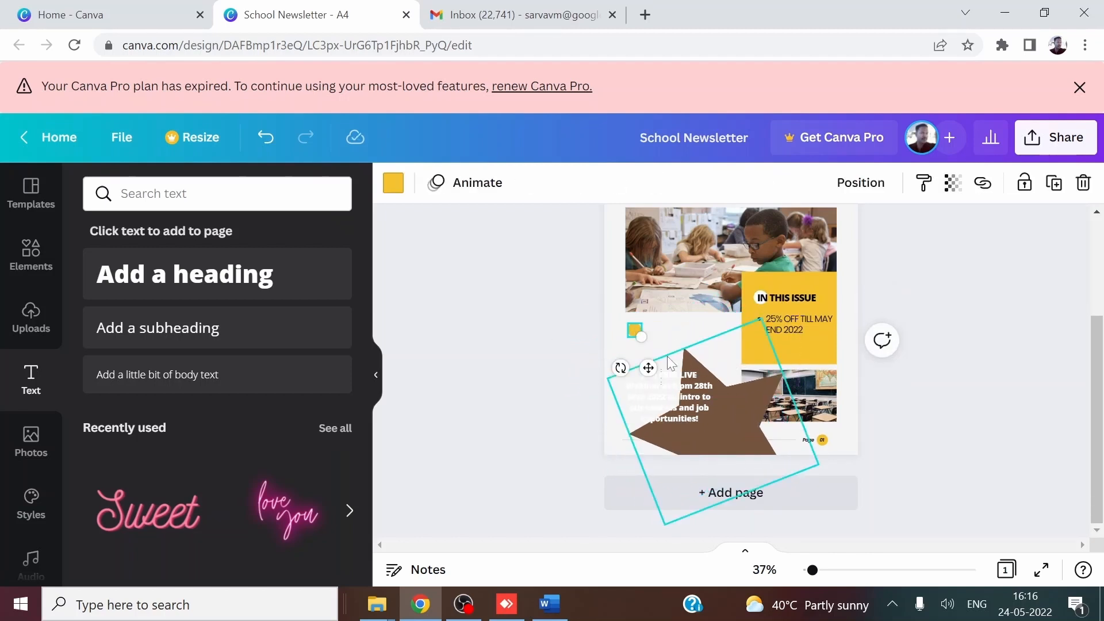
{"action": "left_click_drag", "start_coordinate": [726, 361], "coordinate": [679, 320]}
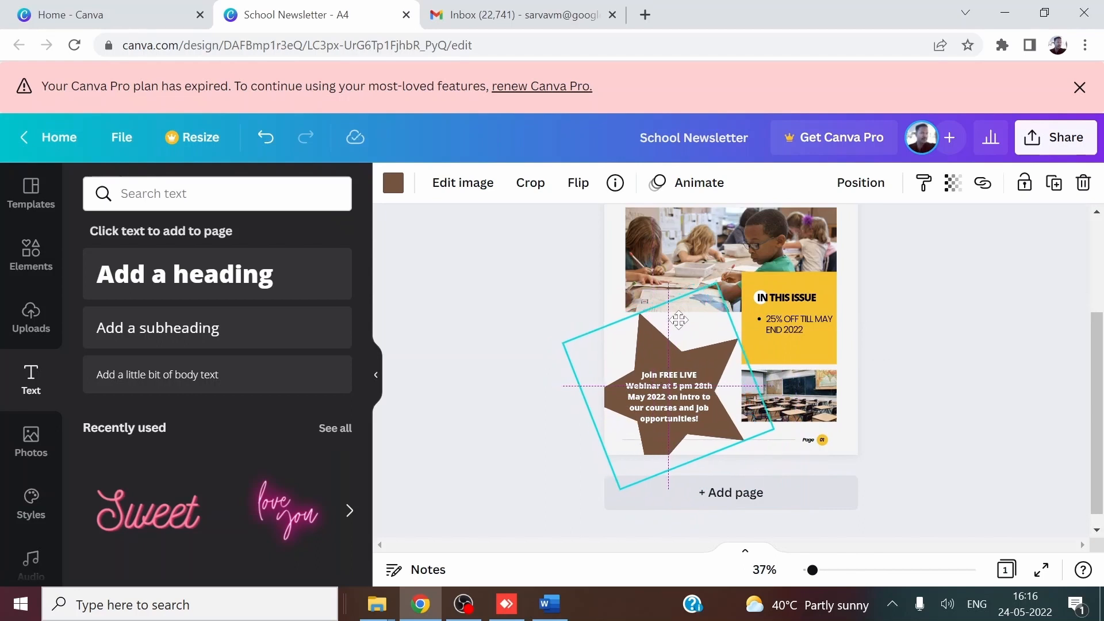
{"action": "left_click", "coordinate": [955, 386]}
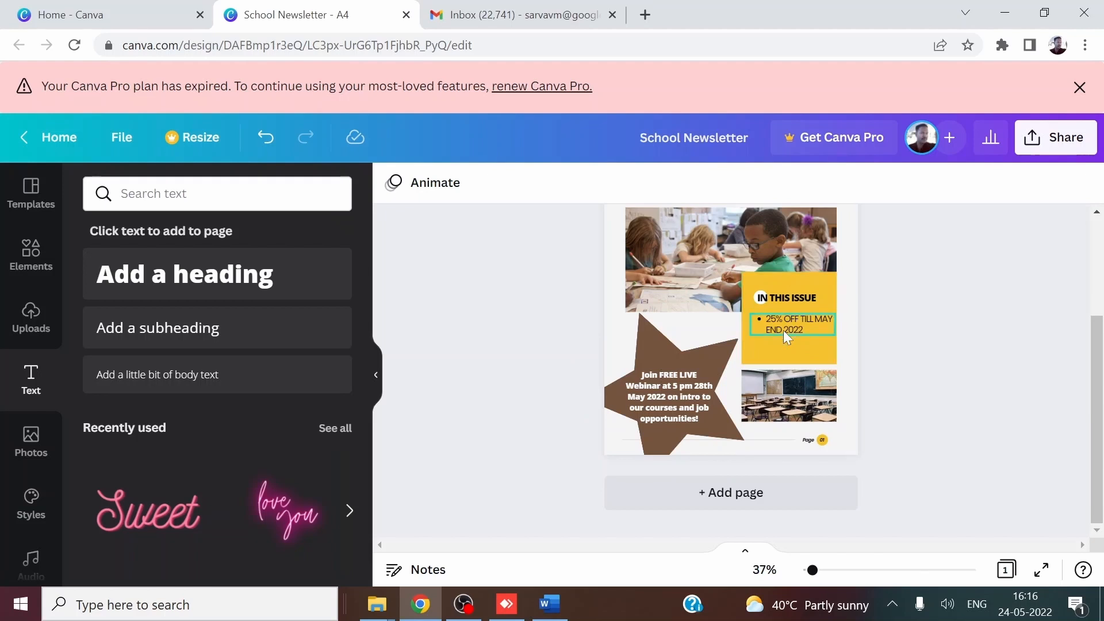
{"action": "left_click", "coordinate": [786, 296]}
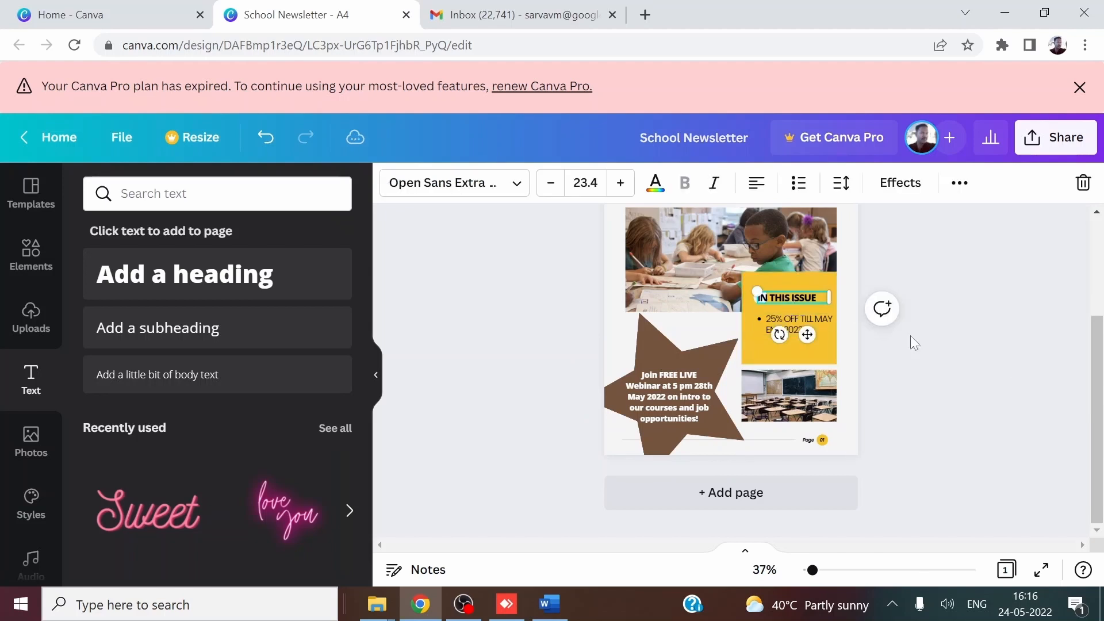
{"action": "left_click", "coordinate": [1003, 358]}
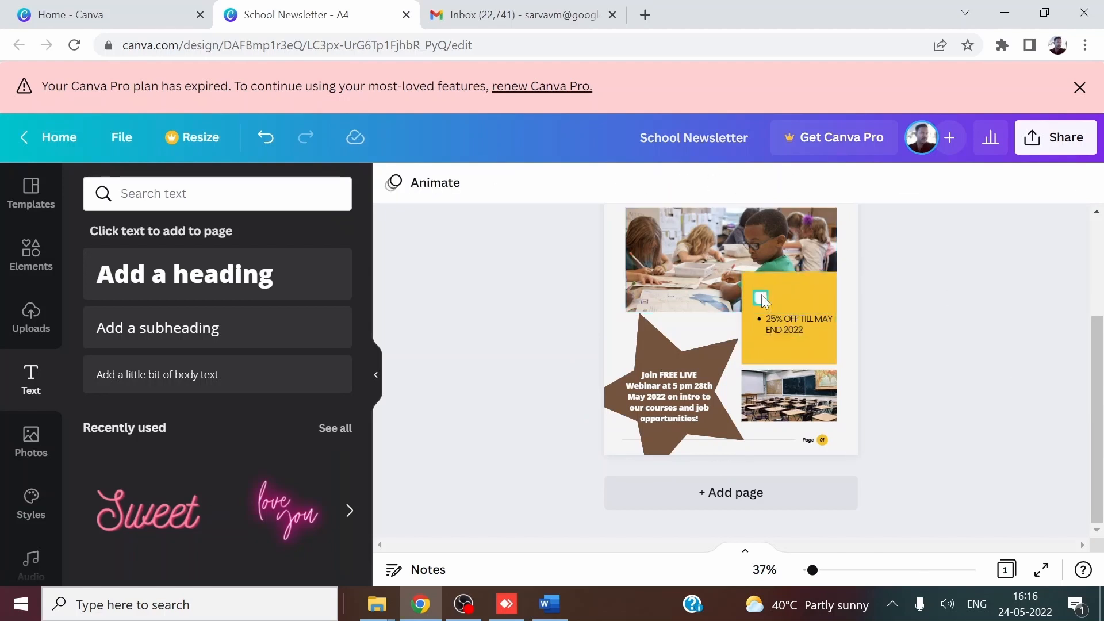
{"action": "left_click", "coordinate": [803, 309]}
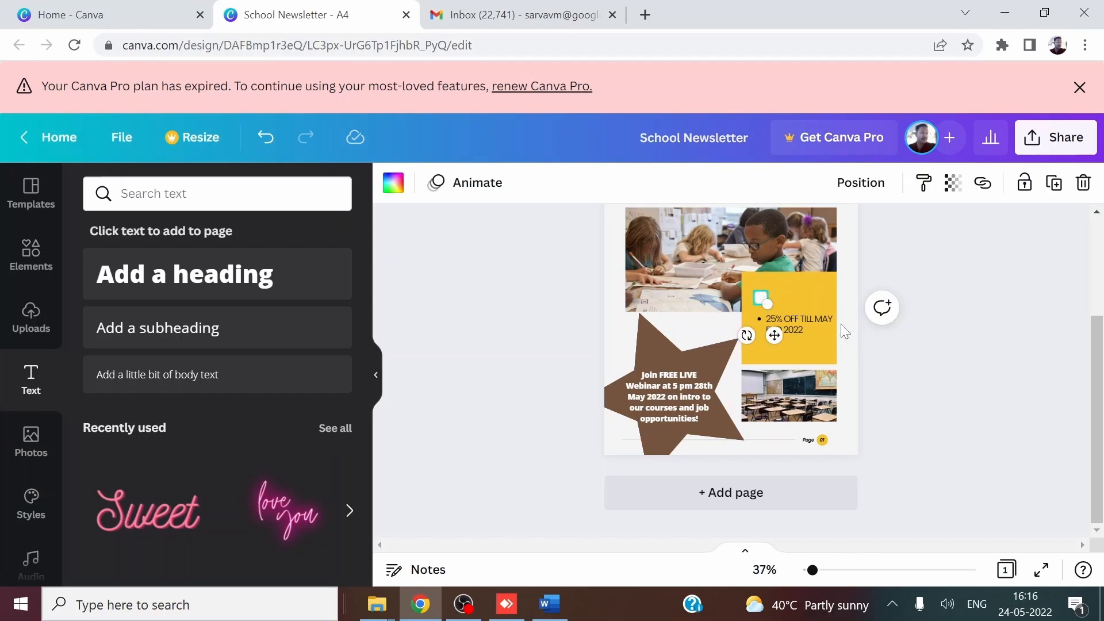
{"action": "key", "text": "ctrl+z"}
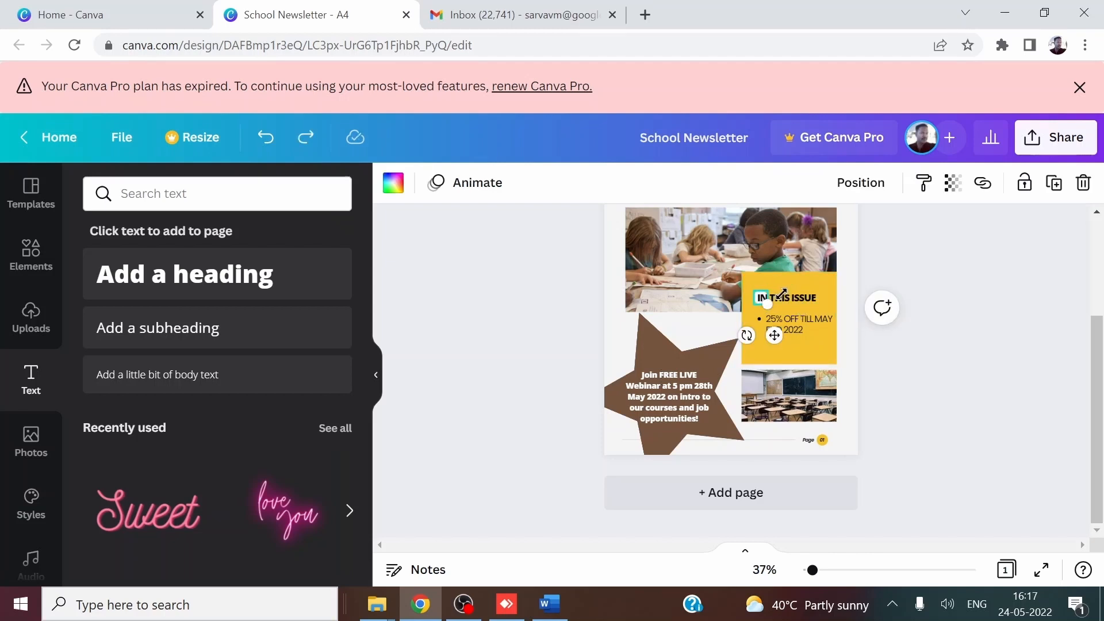
Replace the "IN THIS ISSUE" heading in the yellow box with "WITH THIS NEWSLETTER"
{"action": "double_click", "coordinate": [796, 296]}
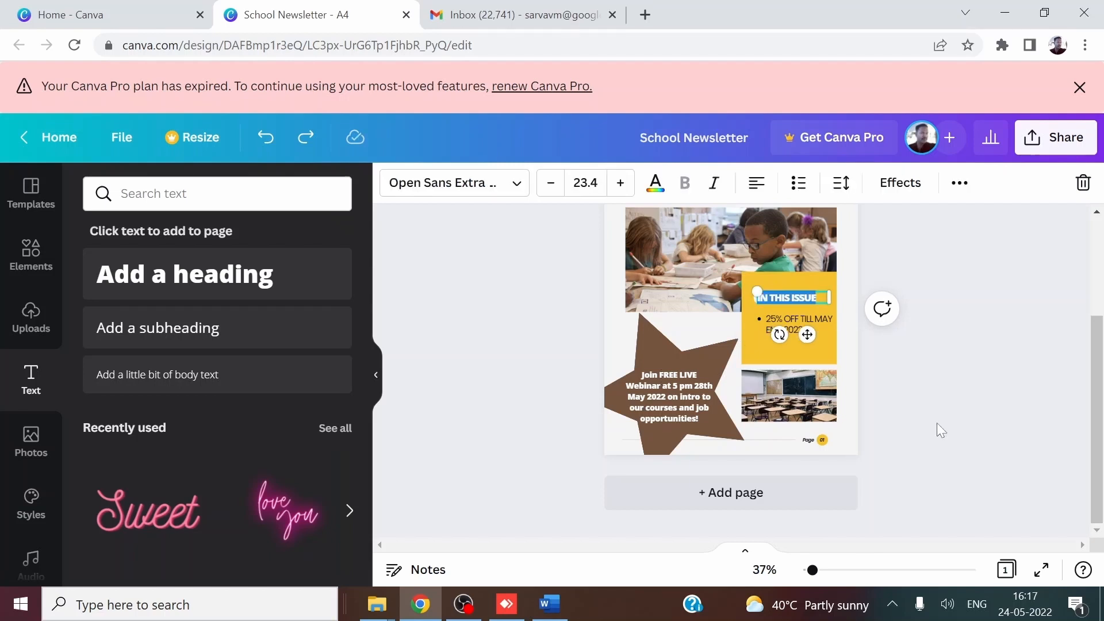
{"action": "key", "text": "Left"}
{"action": "type", "text": "G"}
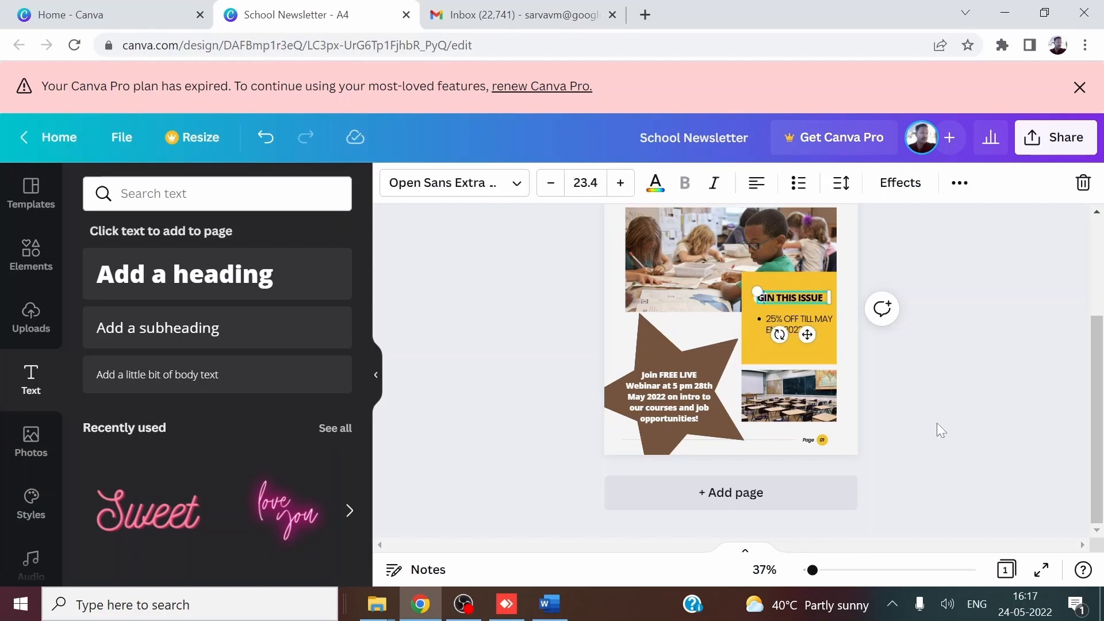
{"action": "type", "text": "ET"}
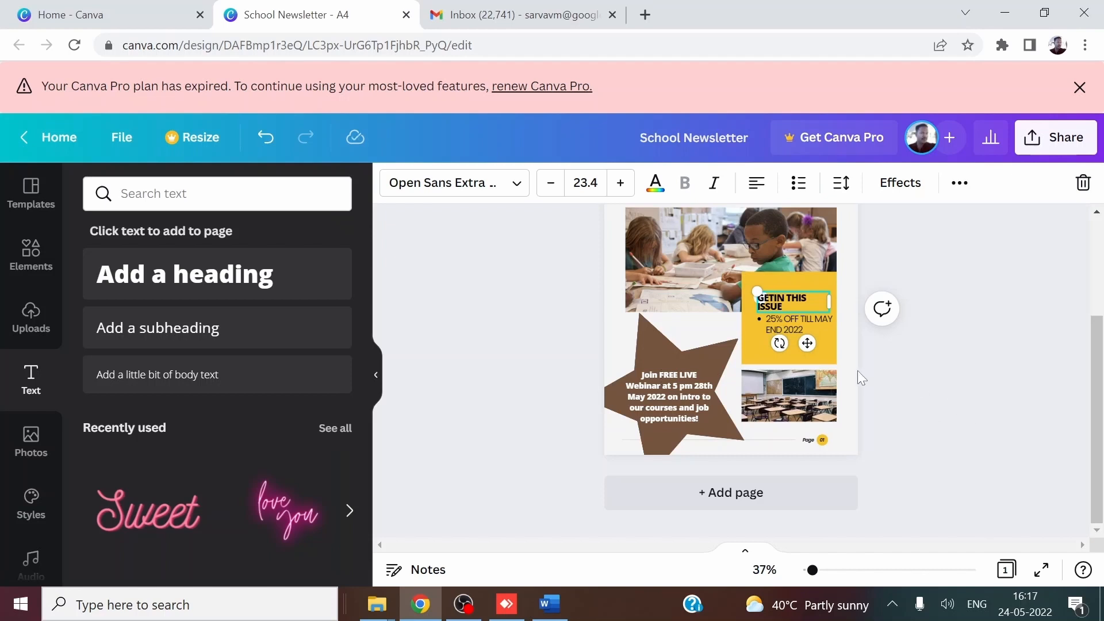
{"action": "key", "text": "Delete"}
{"action": "key", "text": "Delete"}
{"action": "key", "text": "Delete"}
{"action": "key", "text": "Delete"}
{"action": "key", "text": "Delete"}
{"action": "key", "text": "Delete"}
{"action": "key", "text": "Delete"}
{"action": "key", "text": "Delete"}
{"action": "key", "text": "Delete"}
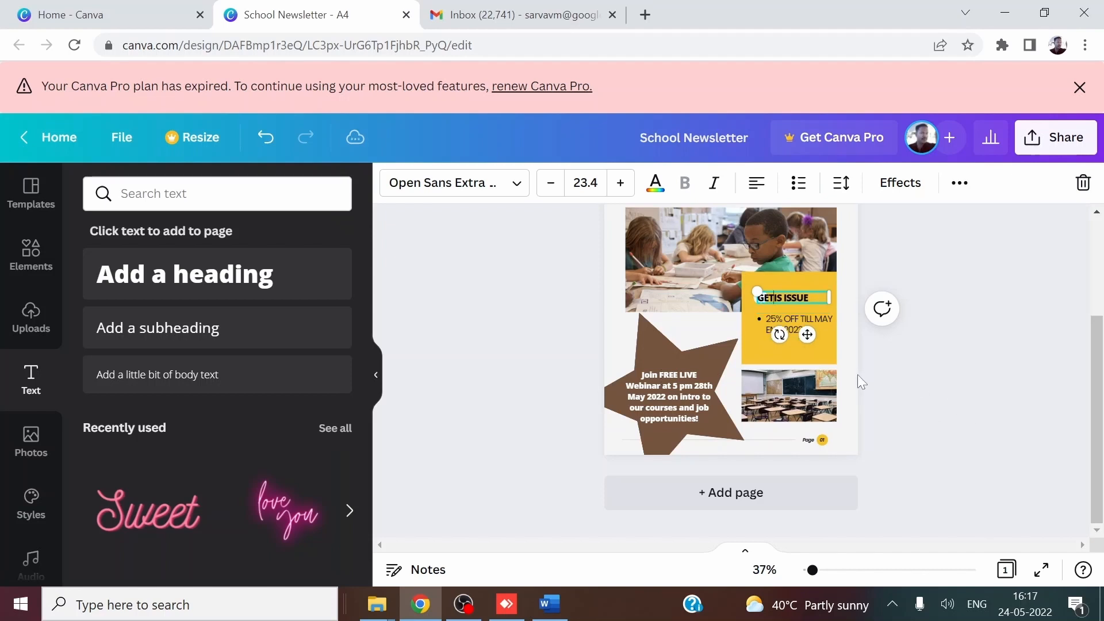
{"action": "key", "text": "Delete"}
{"action": "key", "text": "Delete"}
{"action": "key", "text": "Delete"}
{"action": "key", "text": "Delete"}
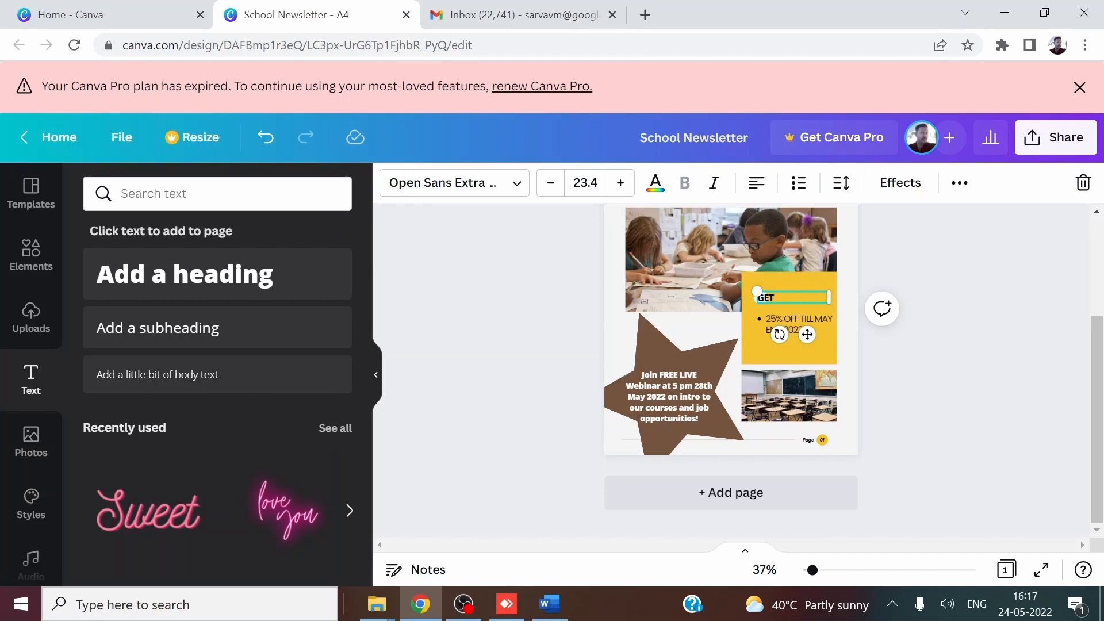
{"action": "type", "text": "WITH THIS NEWSLETTE"}
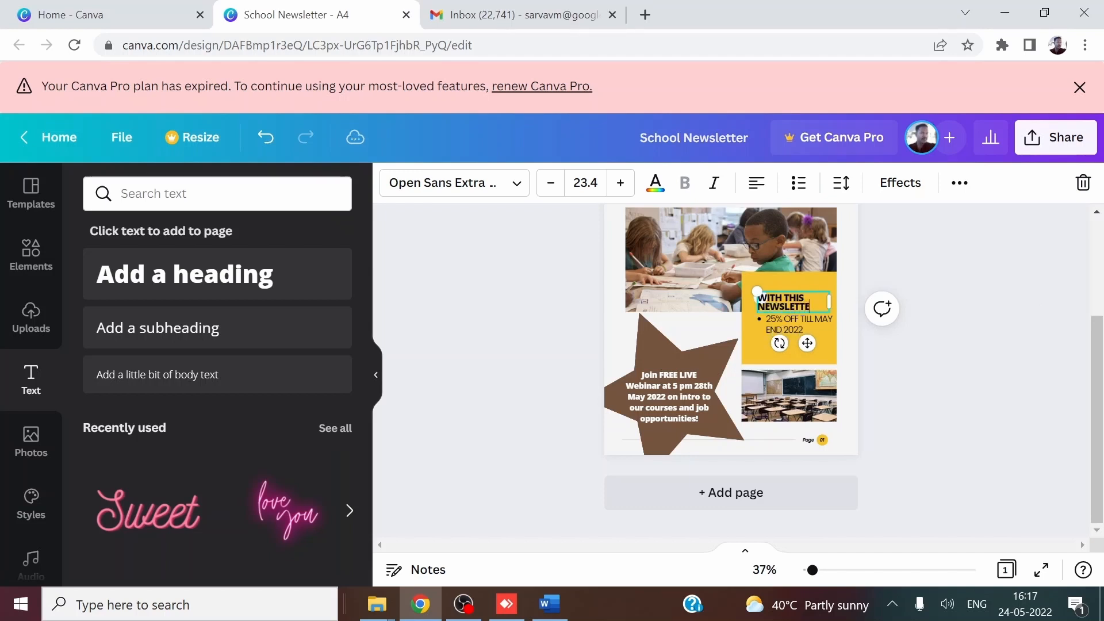
{"action": "type", "text": "R"}
{"action": "left_click", "coordinate": [918, 401]}
Move the yellow box's heading to the right of the white circle and nudge the discount bullet slightly down and left
{"action": "left_click", "coordinate": [781, 303]}
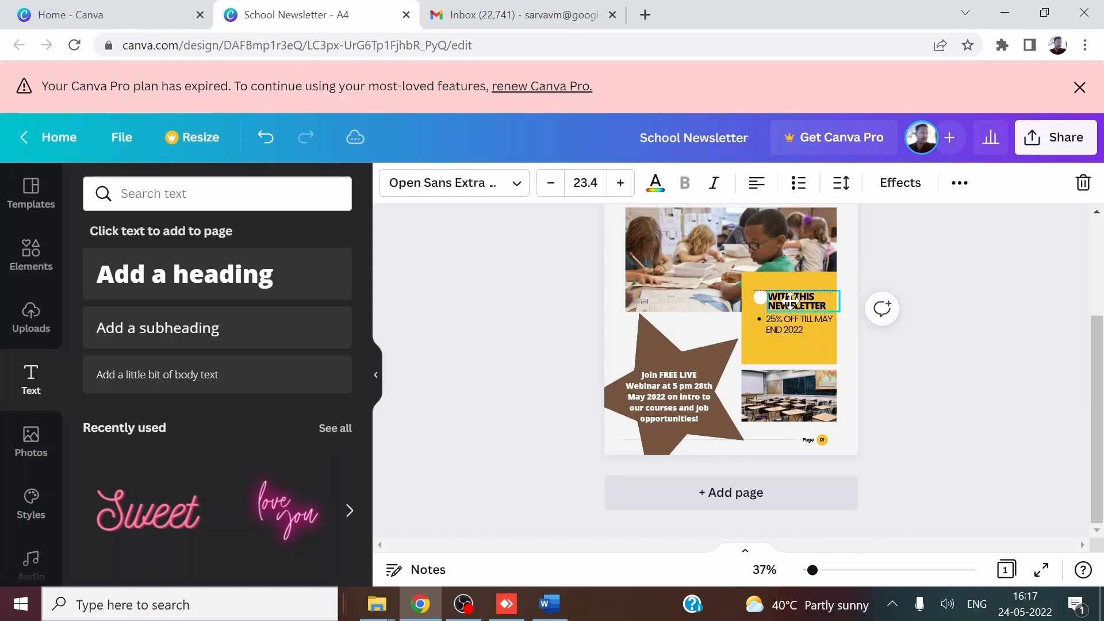
{"action": "left_click_drag", "start_coordinate": [781, 302], "coordinate": [795, 298]}
{"action": "left_click", "coordinate": [899, 394]}
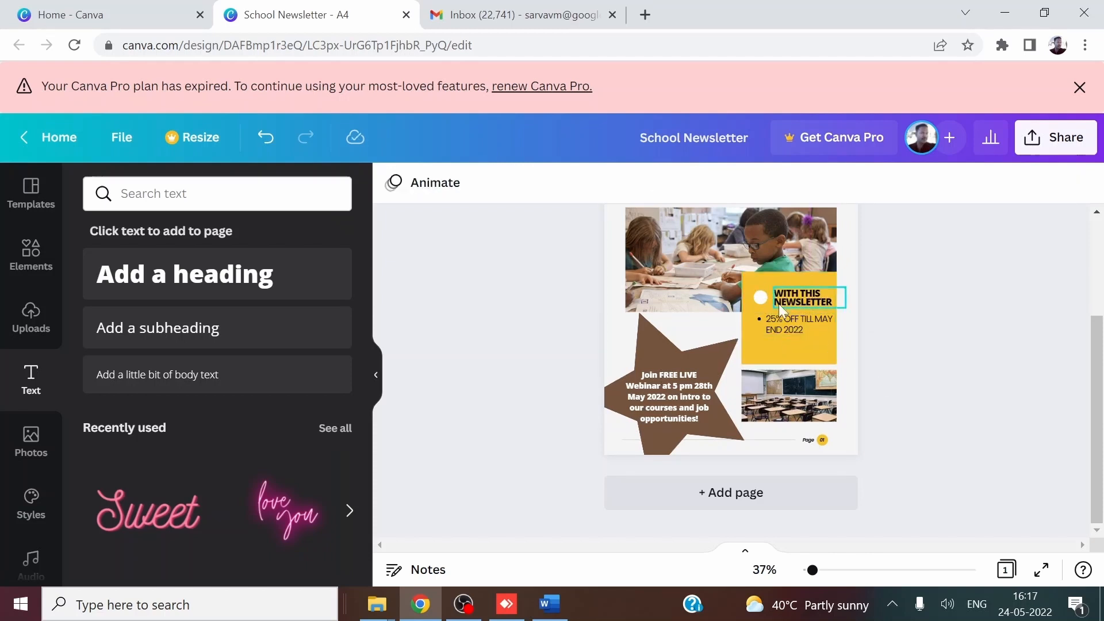
{"action": "left_click", "coordinate": [761, 332]}
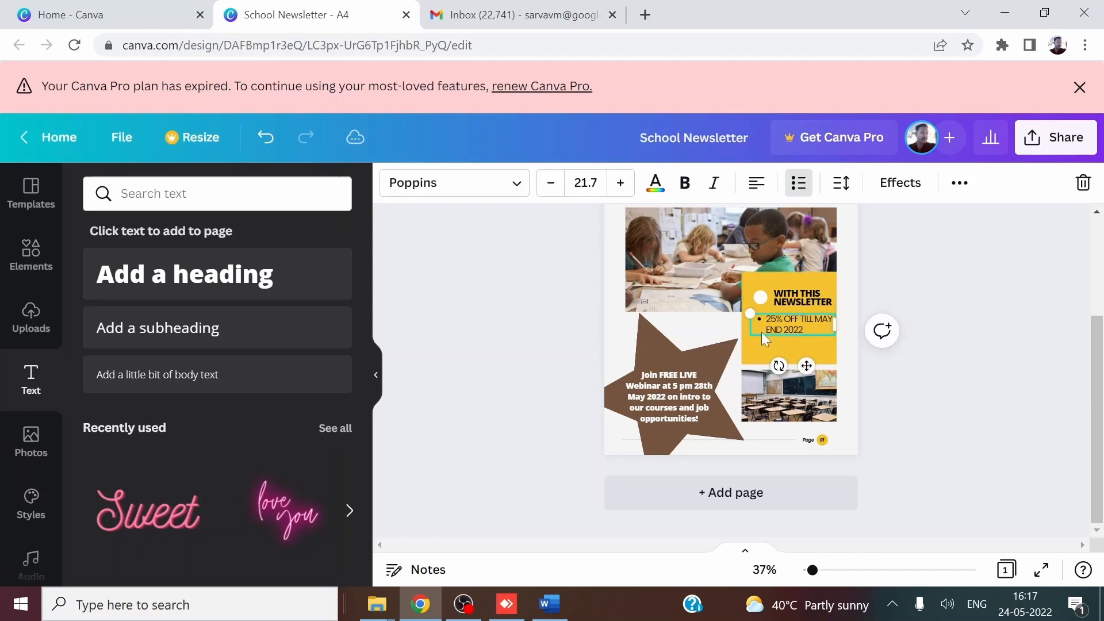
{"action": "left_click", "coordinate": [996, 448]}
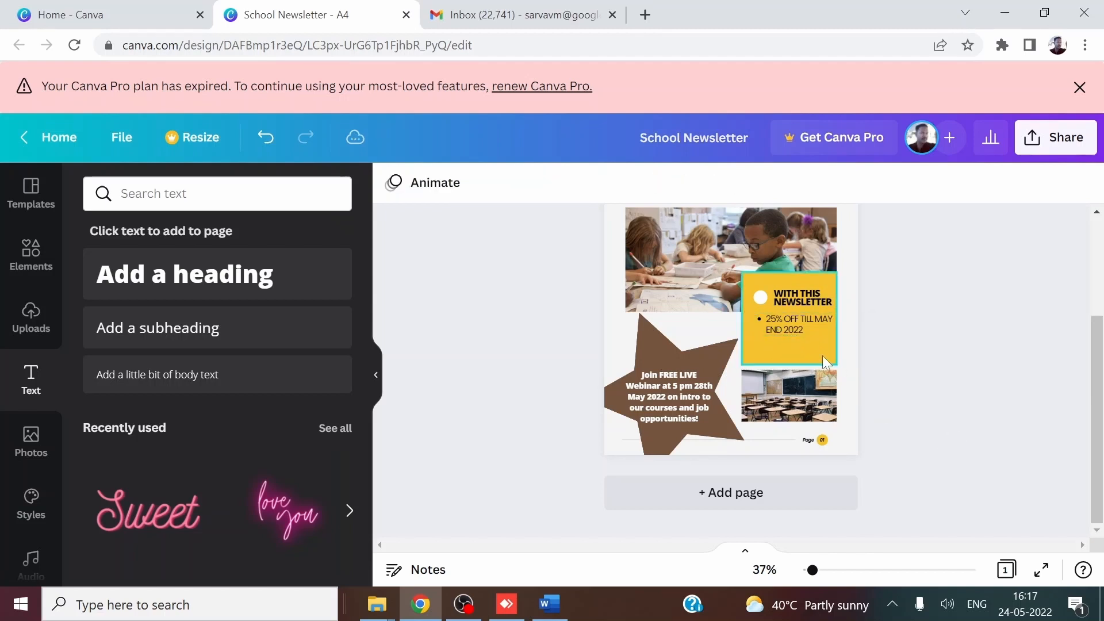
{"action": "left_click_drag", "start_coordinate": [792, 326], "coordinate": [790, 330]}
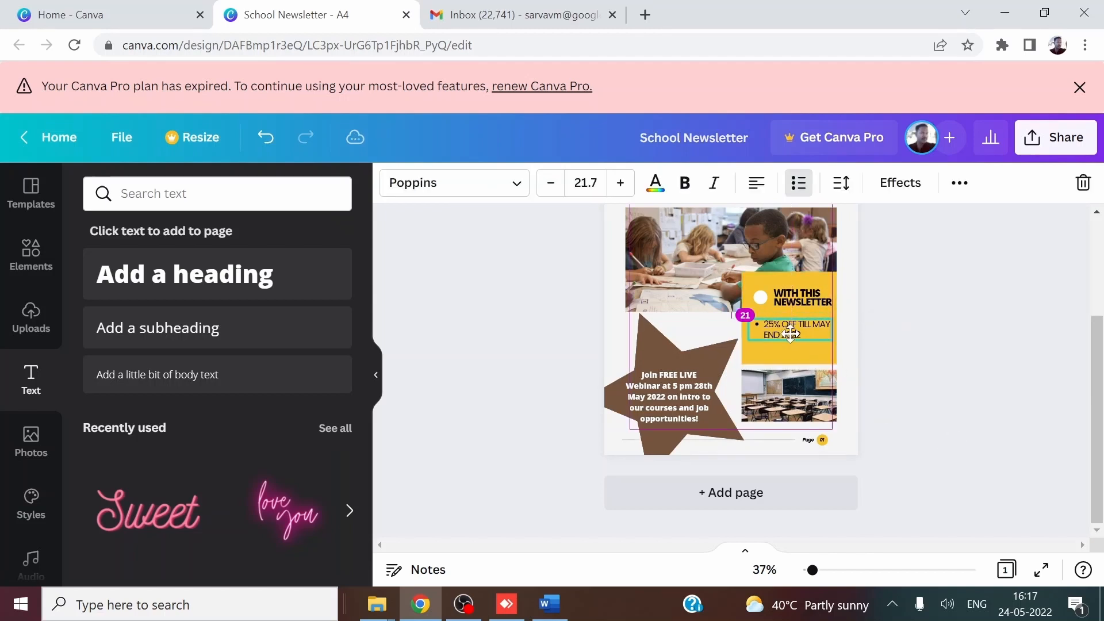
{"action": "left_click", "coordinate": [944, 432]}
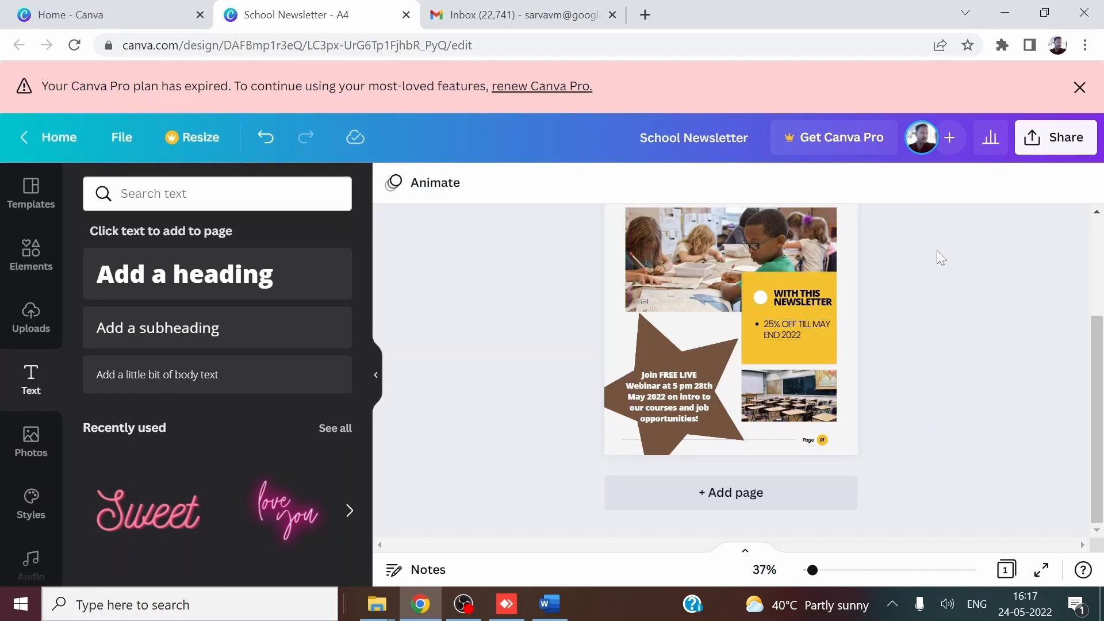
Delete the classroom photo below the yellow box together with its empty frame
{"action": "left_click", "coordinate": [796, 403]}
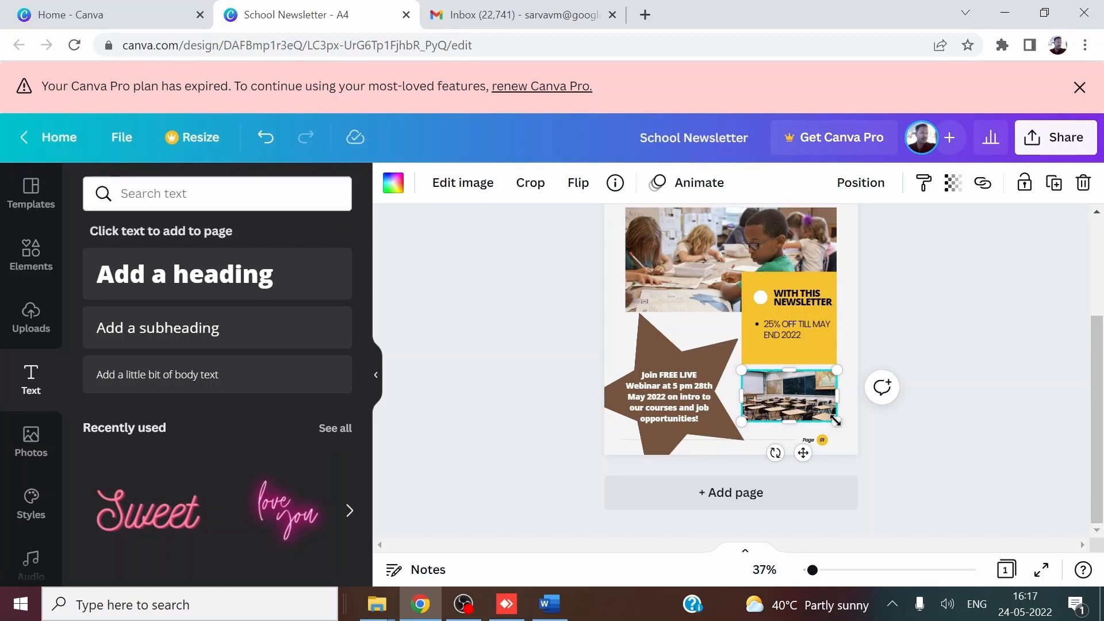
{"action": "key", "text": "Delete"}
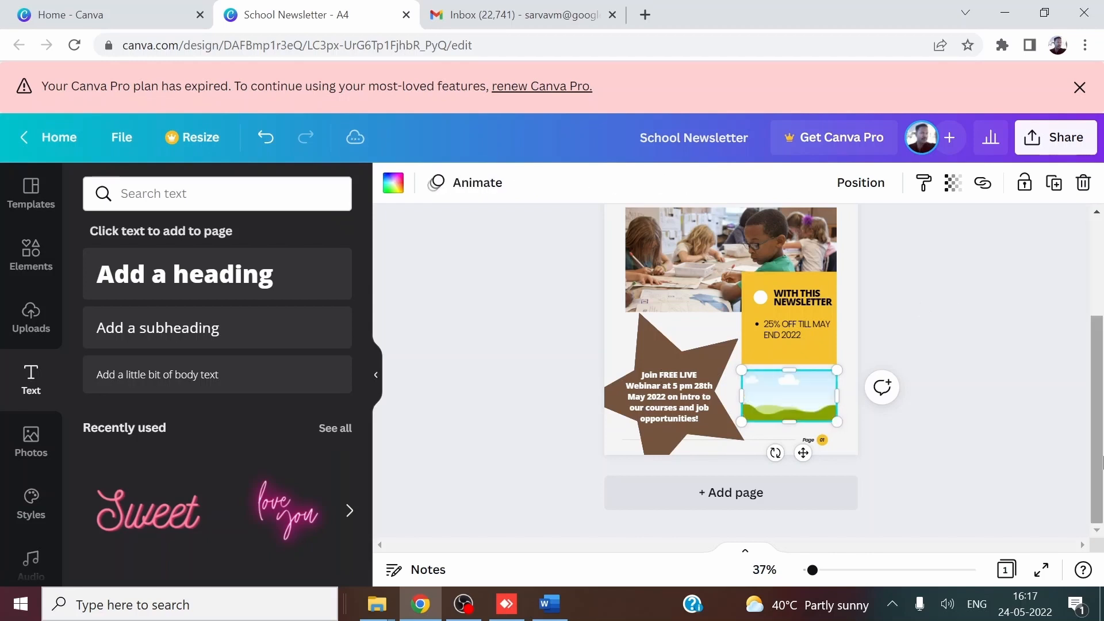
{"action": "key", "text": "Delete"}
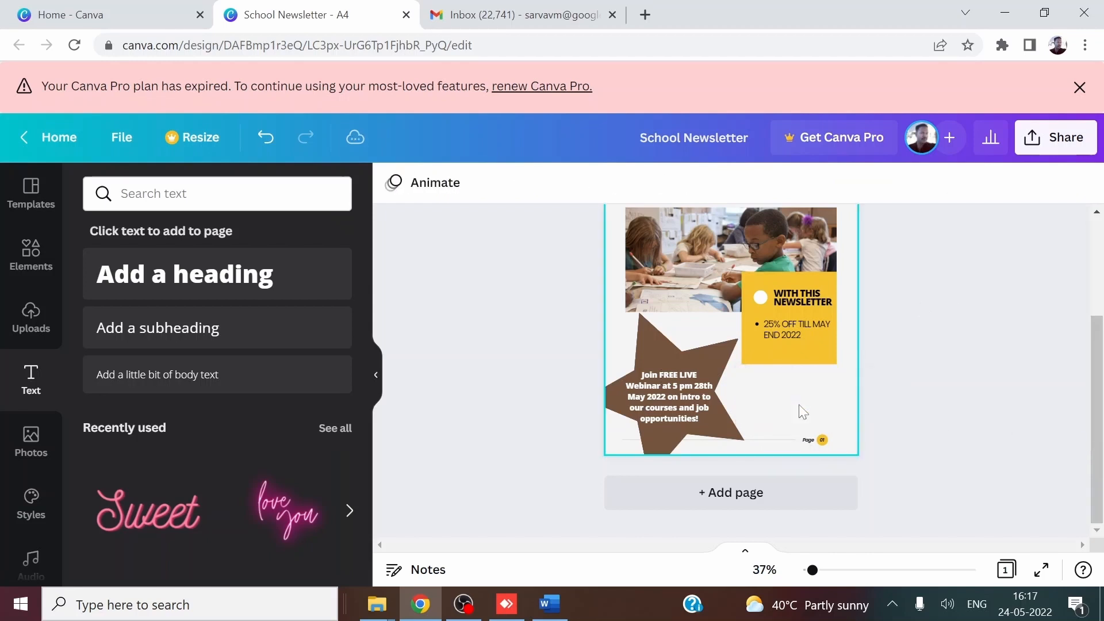
Search the photos for "computers", add the laptop photo with code on its screen, and shrink it into the space below the yellow box
{"action": "left_click", "coordinate": [16, 464]}
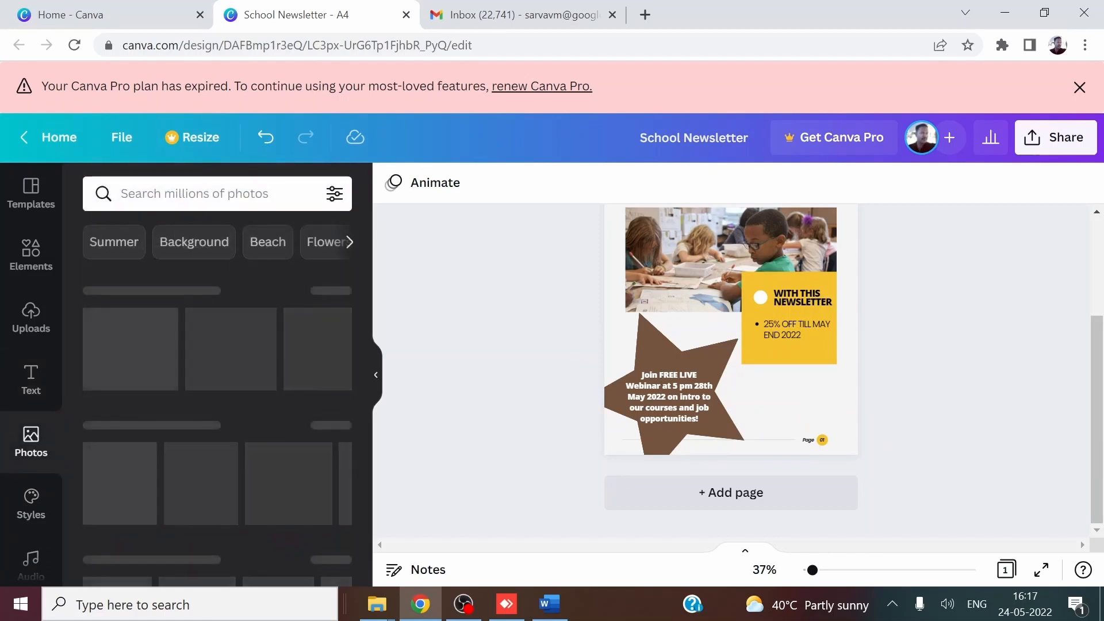
{"action": "type", "text": "computers"}
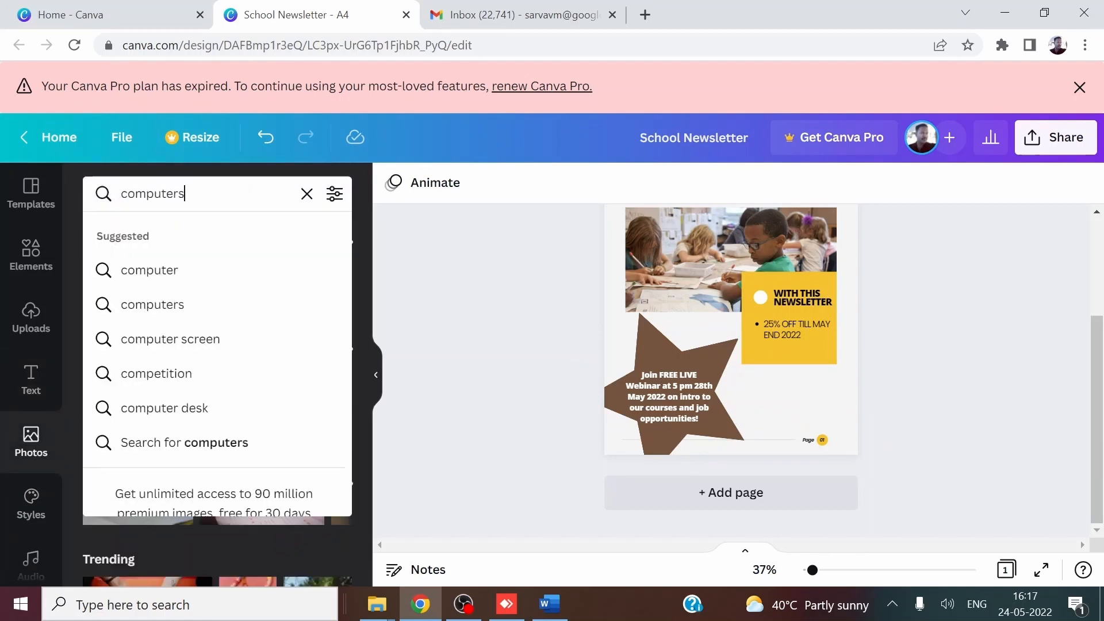
{"action": "key", "text": "Return"}
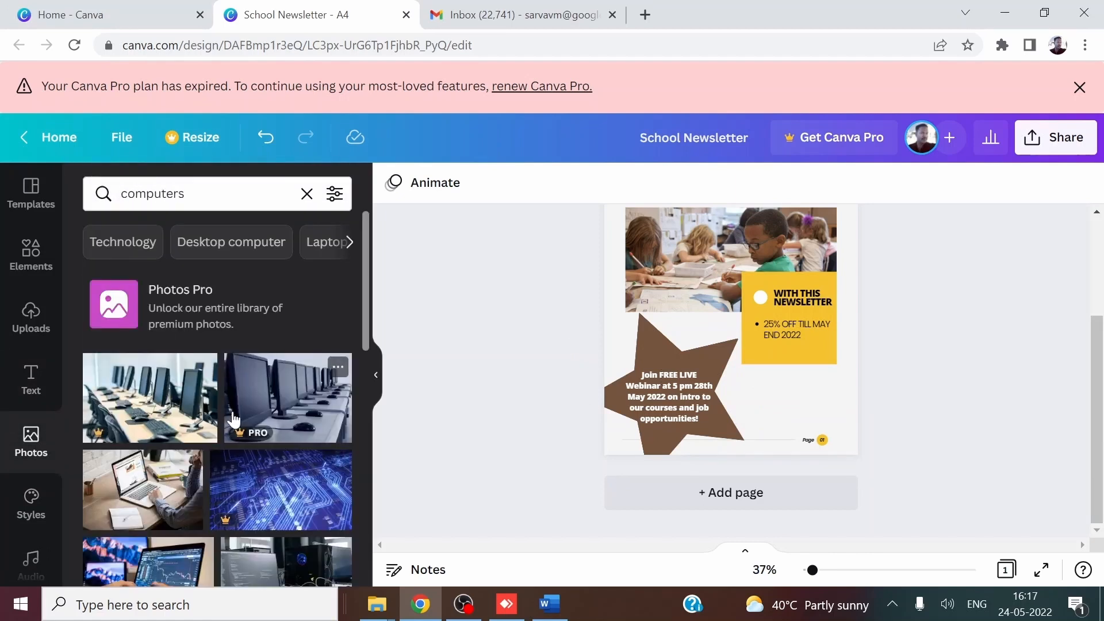
{"action": "scroll", "coordinate": [232, 377], "scroll_direction": "down", "scroll_amount": 3}
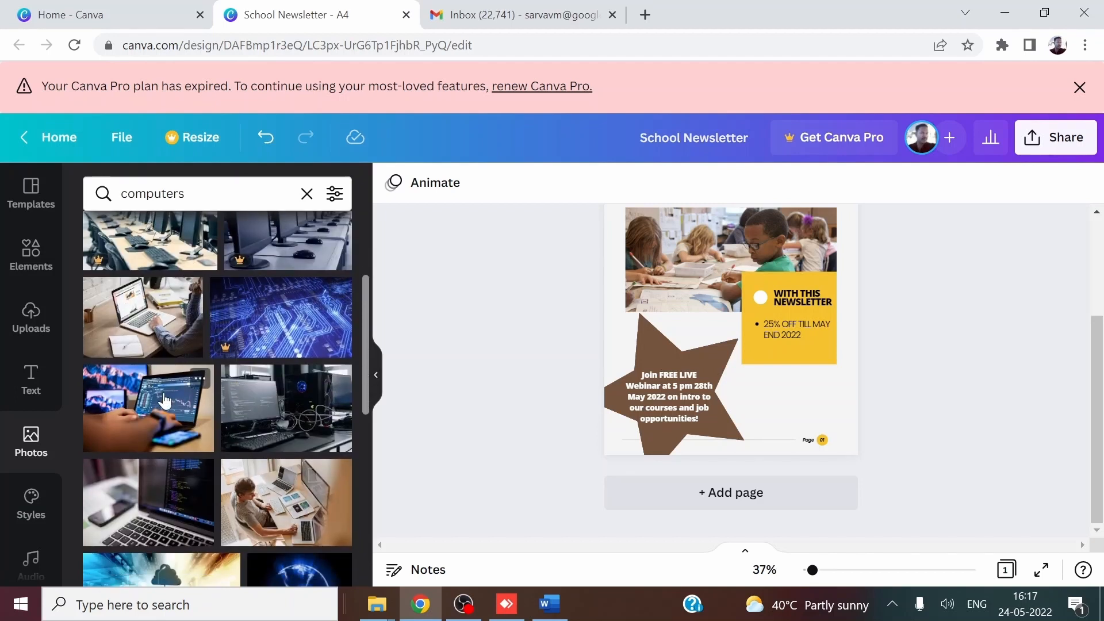
{"action": "scroll", "coordinate": [160, 396], "scroll_direction": "down", "scroll_amount": 3}
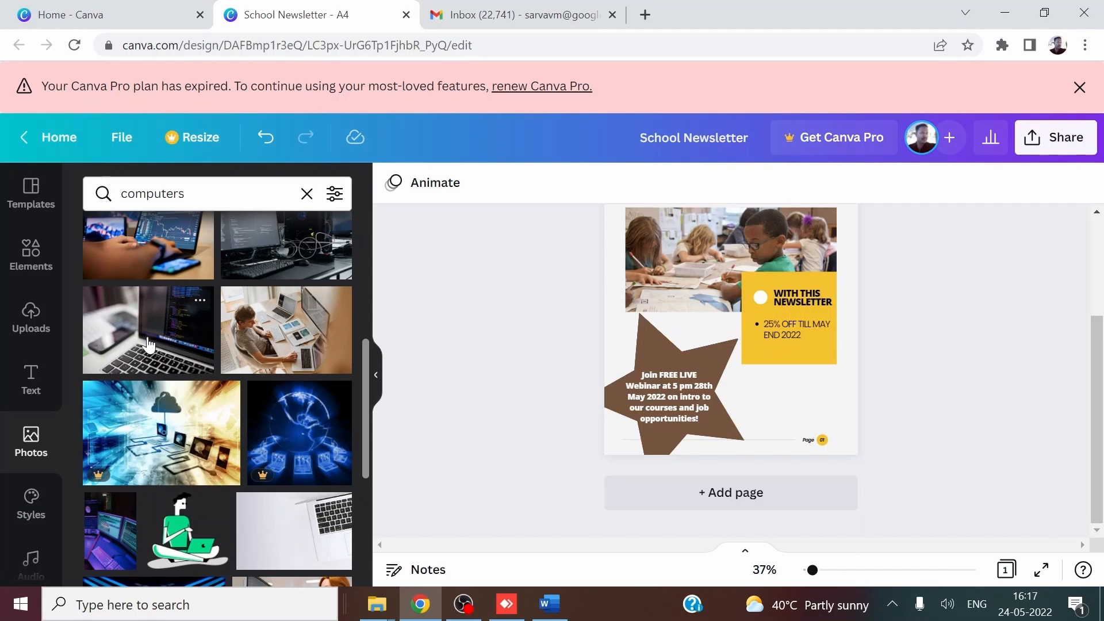
{"action": "left_click_drag", "start_coordinate": [148, 345], "coordinate": [779, 397]}
{"action": "left_click_drag", "start_coordinate": [917, 475], "coordinate": [749, 424]}
{"action": "left_click_drag", "start_coordinate": [797, 386], "coordinate": [808, 409]}
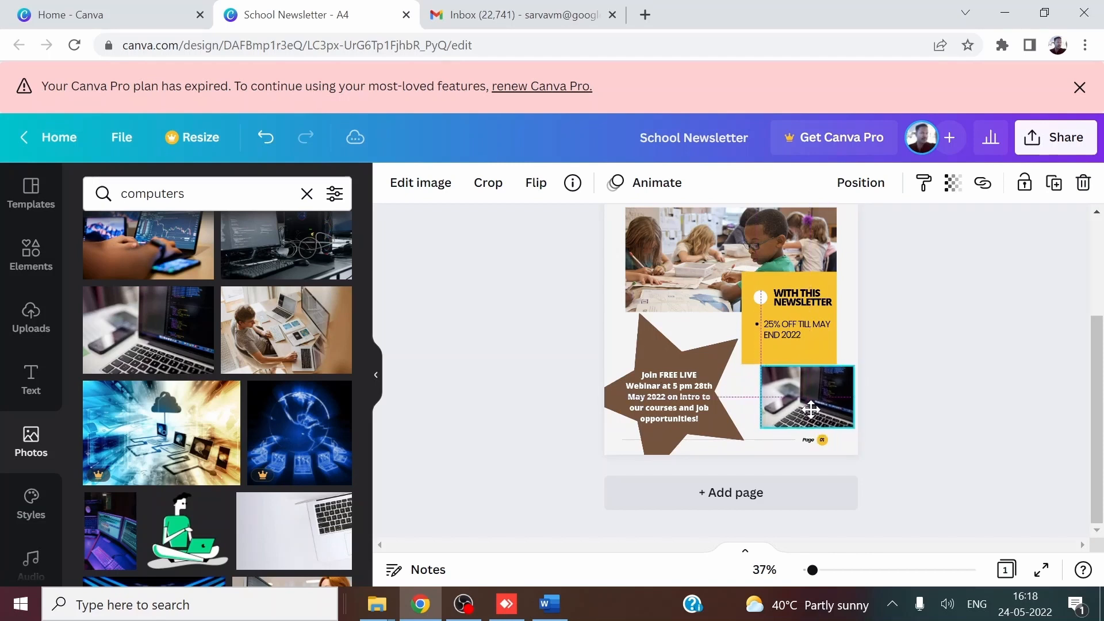
{"action": "left_click", "coordinate": [890, 454]}
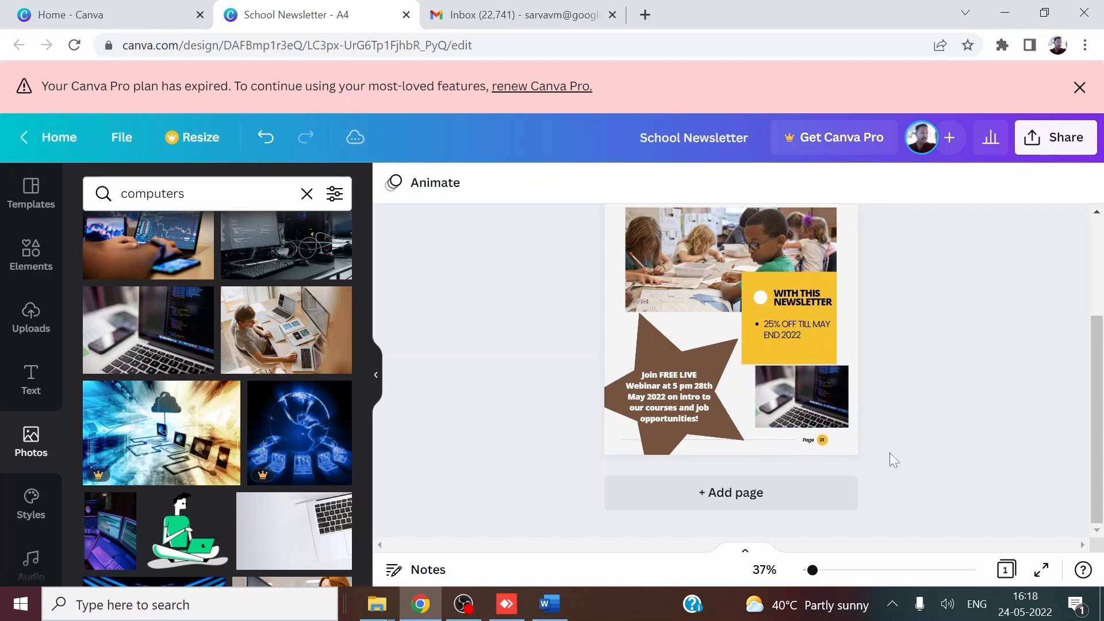
Delete the footer's page label, the page number and its small yellow circle
{"action": "left_click", "coordinate": [807, 441]}
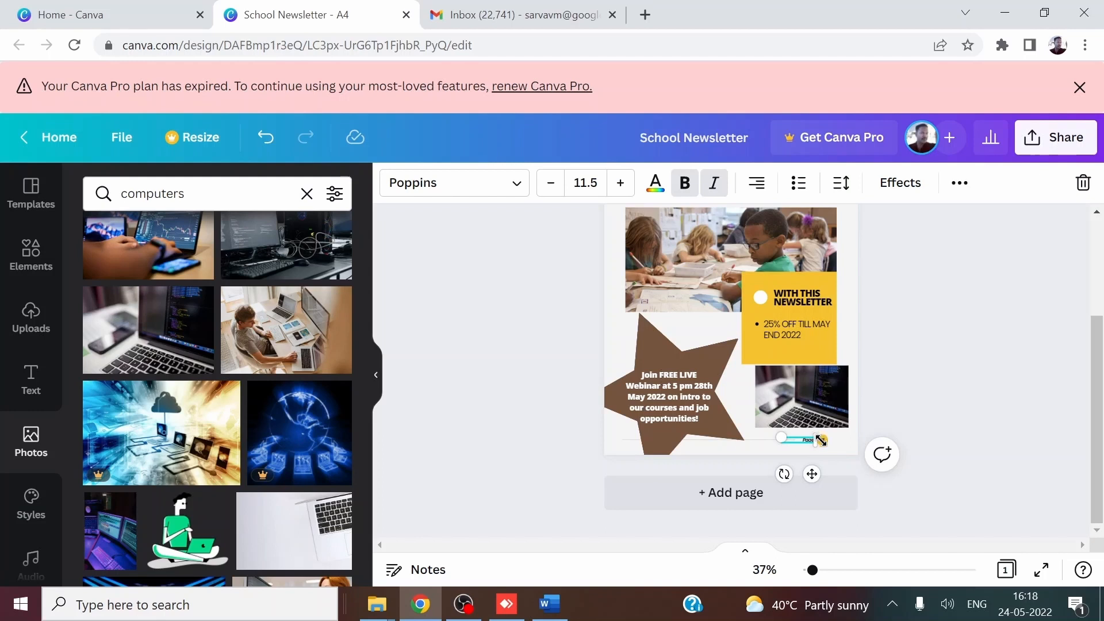
{"action": "key", "text": "Delete"}
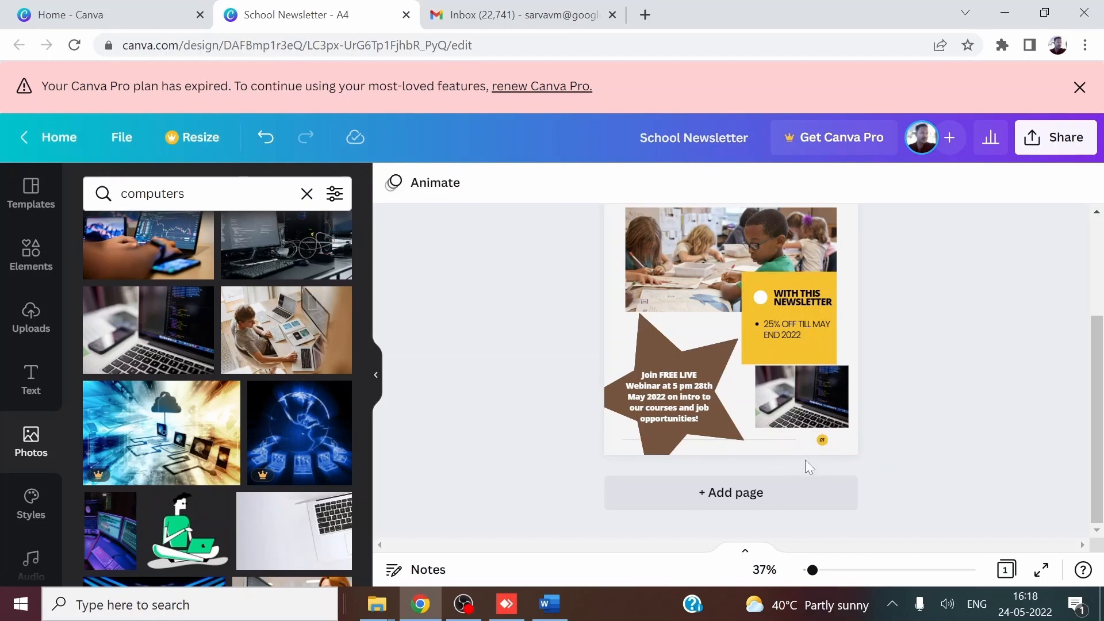
{"action": "left_click", "coordinate": [822, 440]}
{"action": "key", "text": "Delete"}
{"action": "left_click", "coordinate": [824, 441]}
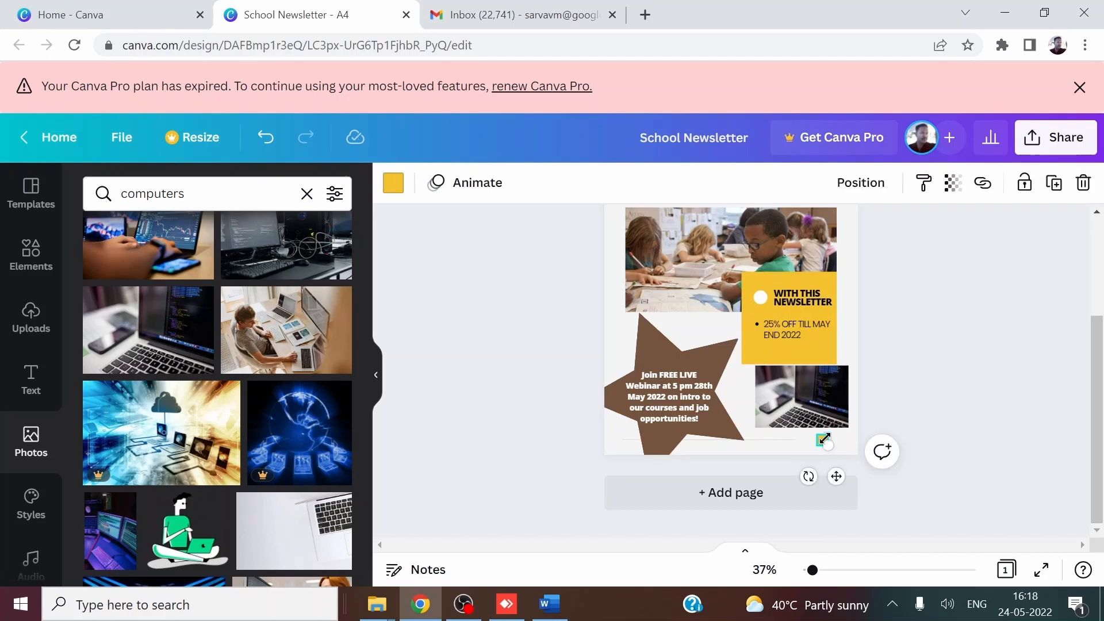
{"action": "key", "text": "Delete"}
Move the laptop photo down and right so it sits against the page's right edge
{"action": "left_click", "coordinate": [796, 410]}
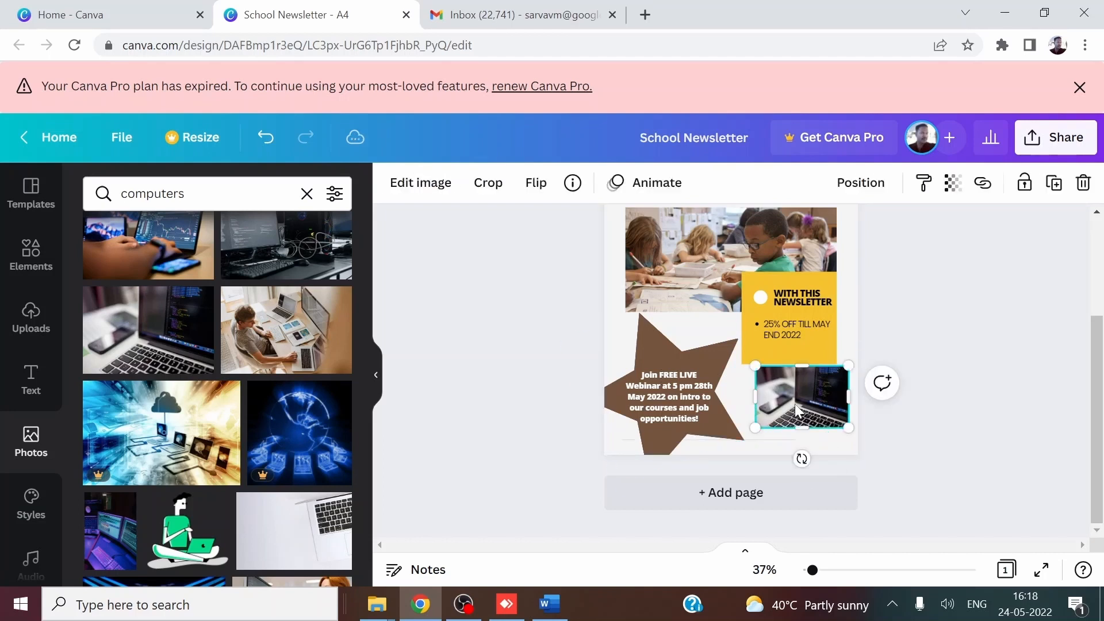
{"action": "left_click_drag", "start_coordinate": [797, 409], "coordinate": [805, 422]}
{"action": "left_click_drag", "start_coordinate": [759, 335], "coordinate": [763, 325]}
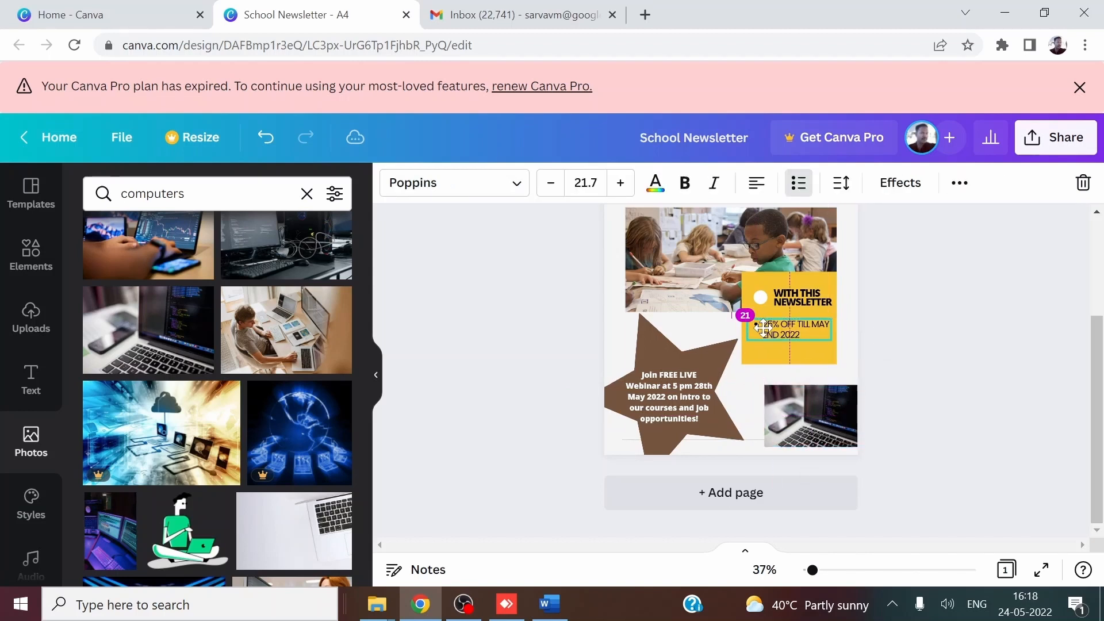
{"action": "left_click", "coordinate": [835, 281]}
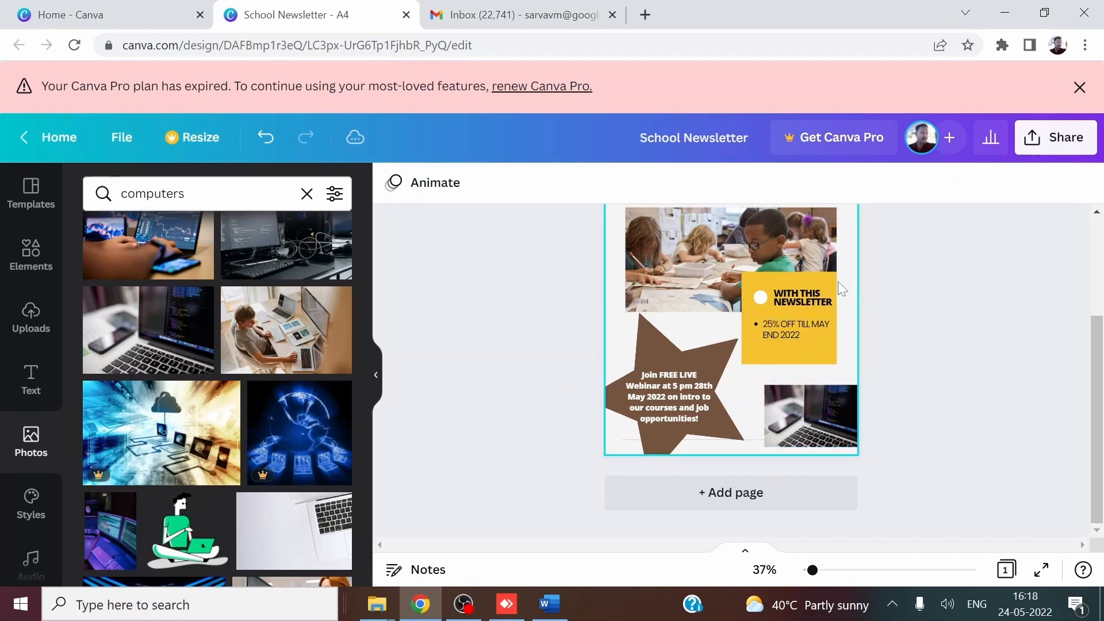
Group the yellow box with its heading and discount bullet, and move the group down and right above the laptop photo
{"action": "left_click", "coordinate": [804, 294]}
{"action": "left_click", "coordinate": [788, 335], "text": "shift"}
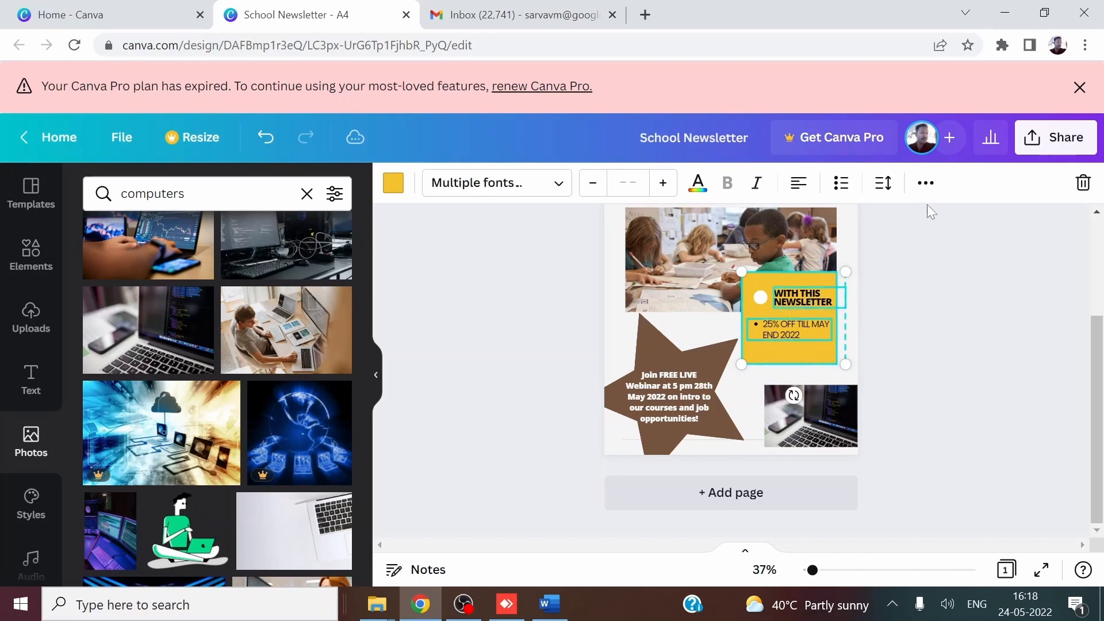
{"action": "left_click", "coordinate": [926, 183]}
{"action": "left_click", "coordinate": [689, 226]}
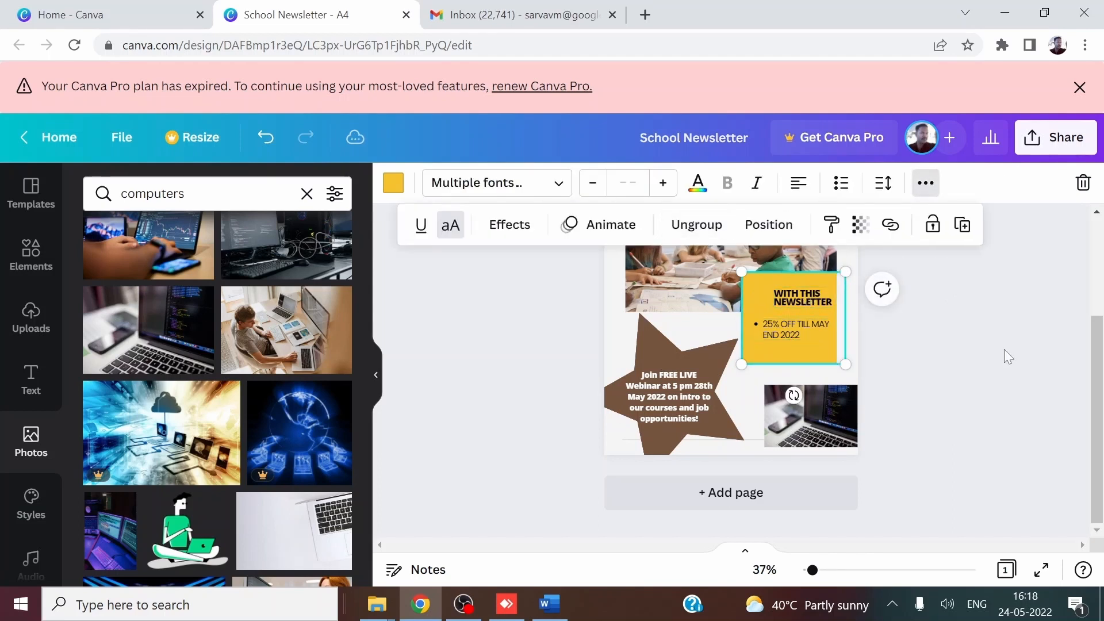
{"action": "mouse_move", "coordinate": [804, 309]}
{"action": "left_mouse_down"}
{"action": "mouse_move", "coordinate": [851, 332]}
{"action": "mouse_move", "coordinate": [792, 300]}
{"action": "mouse_move", "coordinate": [817, 320]}
{"action": "left_mouse_up"}
{"action": "left_click", "coordinate": [923, 274]}
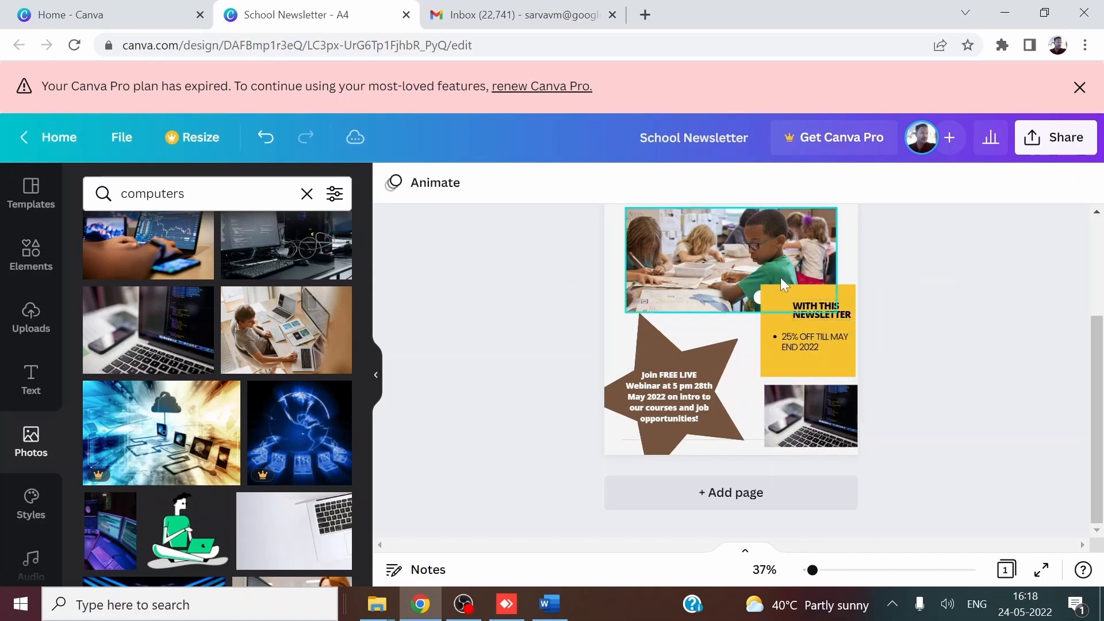
Delete the white circle at the yellow box's upper-left corner and check the whole page
{"action": "left_click", "coordinate": [760, 295]}
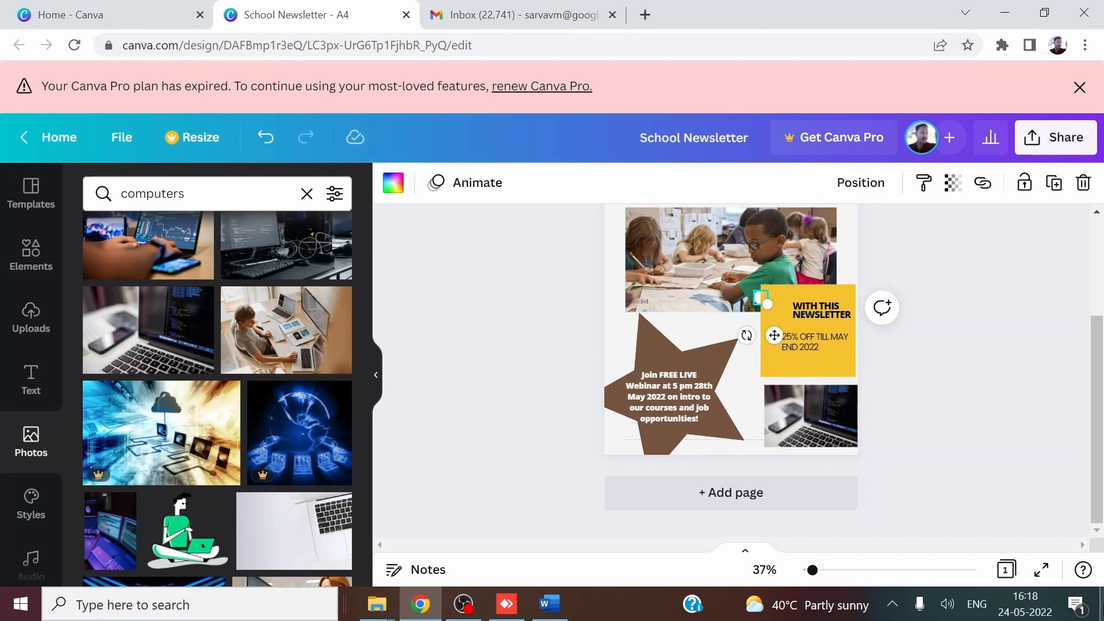
{"action": "key", "text": "Delete"}
{"action": "scroll", "coordinate": [972, 279], "scroll_direction": "up", "scroll_amount": 3}
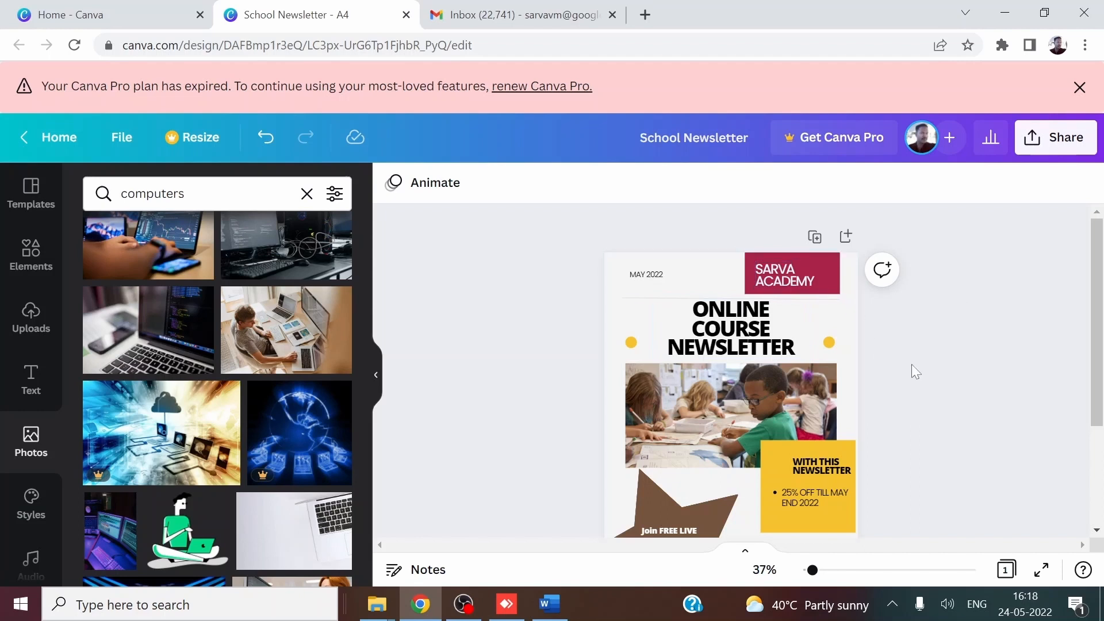
{"action": "scroll", "coordinate": [919, 365], "scroll_direction": "down", "scroll_amount": 2}
{"action": "scroll", "coordinate": [919, 364], "scroll_direction": "down", "scroll_amount": 2}
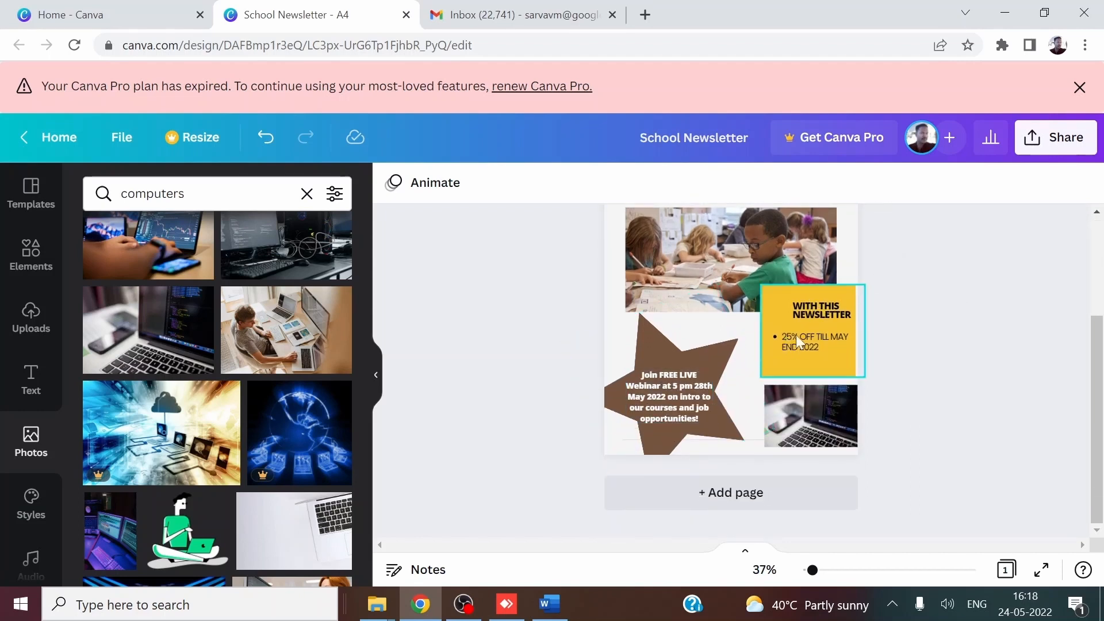
Move the free webinar text slightly up inside the brown star
{"action": "left_click", "coordinate": [684, 400]}
{"action": "left_click_drag", "start_coordinate": [685, 400], "coordinate": [686, 391]}
{"action": "left_click", "coordinate": [986, 282]}
{"action": "scroll", "coordinate": [984, 282], "scroll_direction": "up", "scroll_amount": 3}
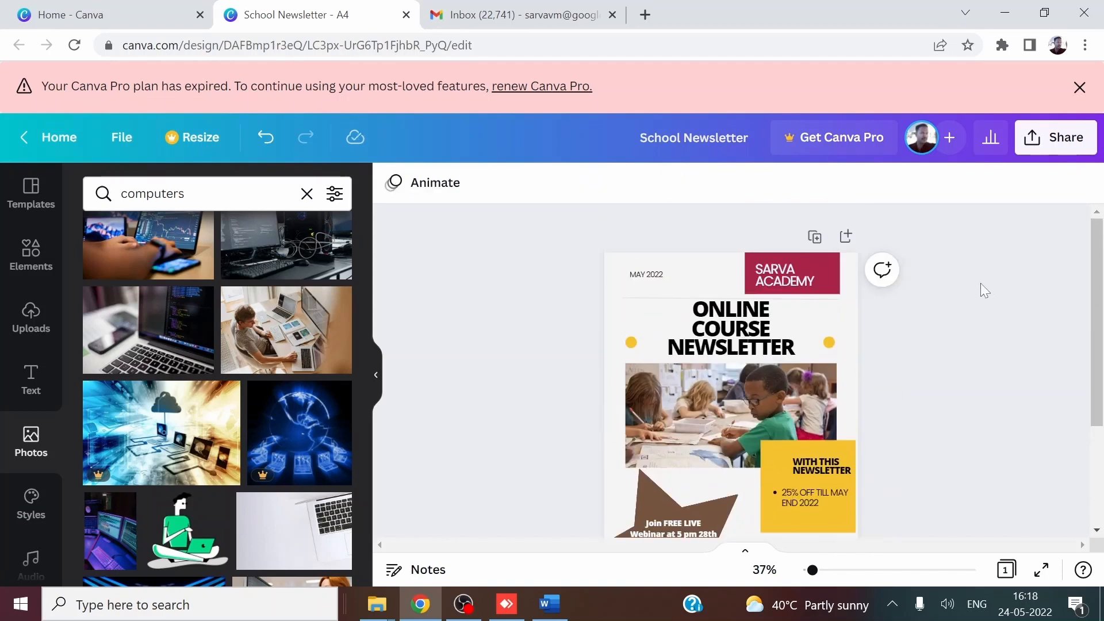
Save the newsletter design
{"action": "left_click", "coordinate": [122, 139]}
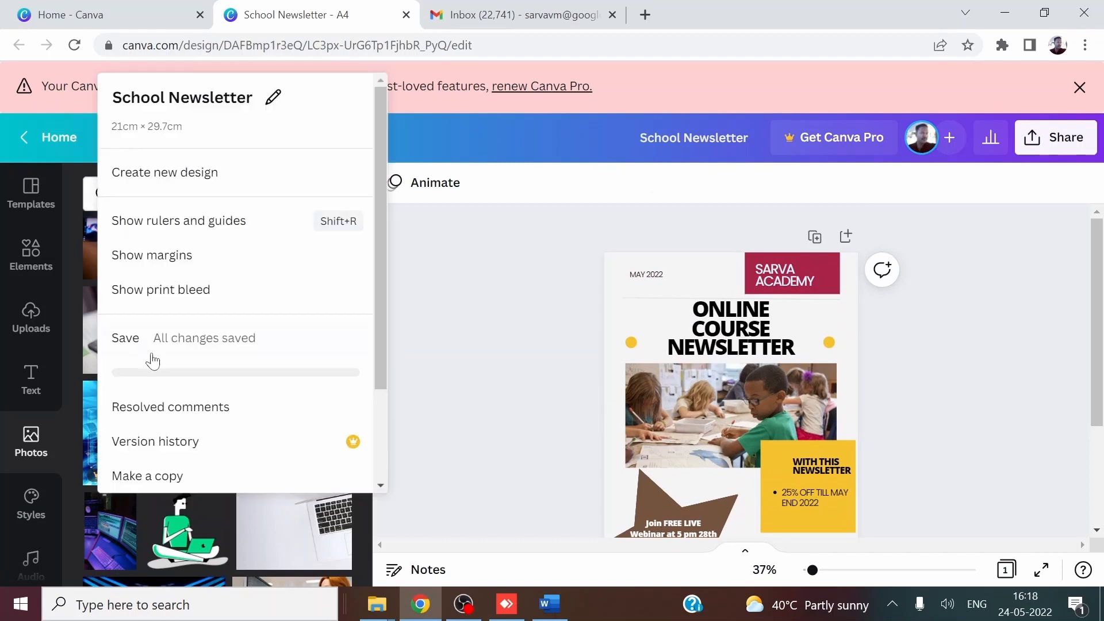
{"action": "scroll", "coordinate": [163, 385], "scroll_direction": "down", "scroll_amount": 3}
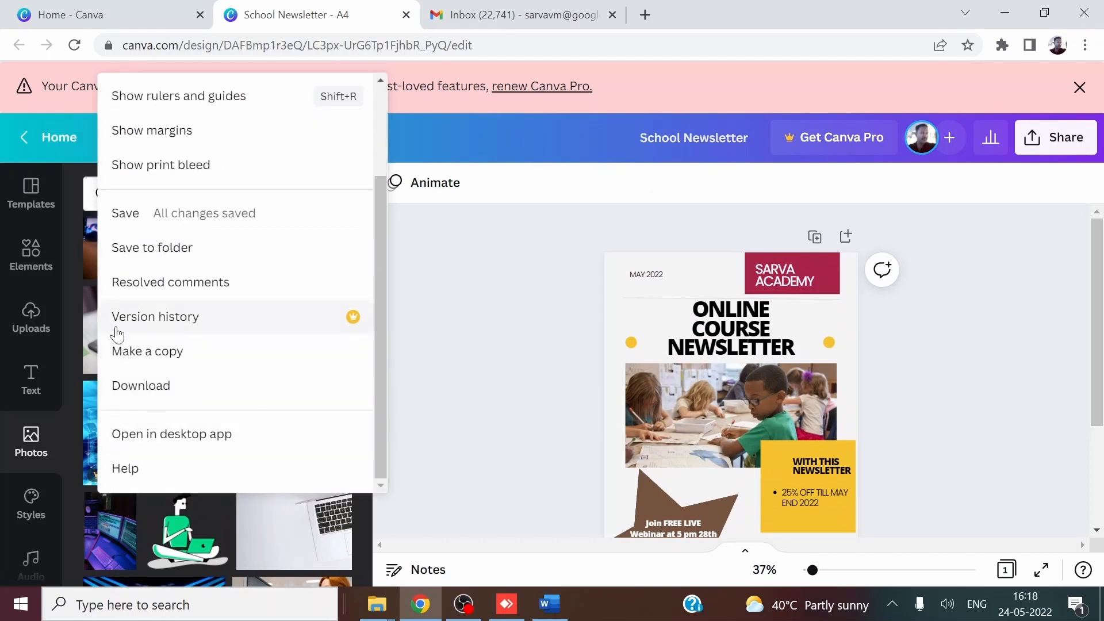
{"action": "left_click", "coordinate": [131, 221]}
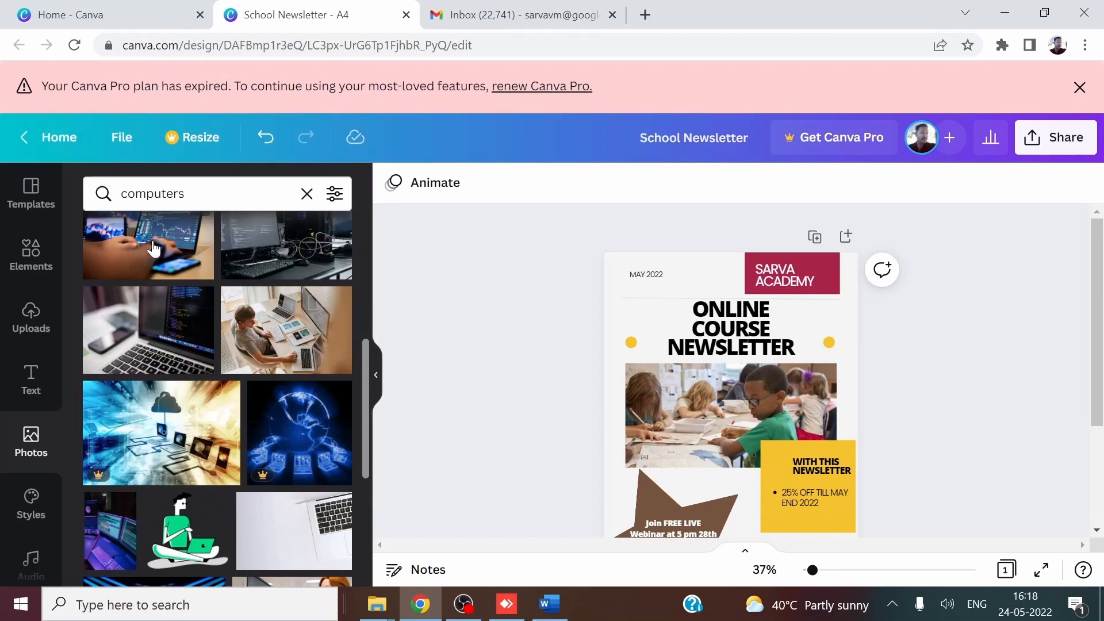
Download the newsletter as a PNG file
{"action": "left_click", "coordinate": [125, 135]}
{"action": "scroll", "coordinate": [207, 320], "scroll_direction": "down", "scroll_amount": 3}
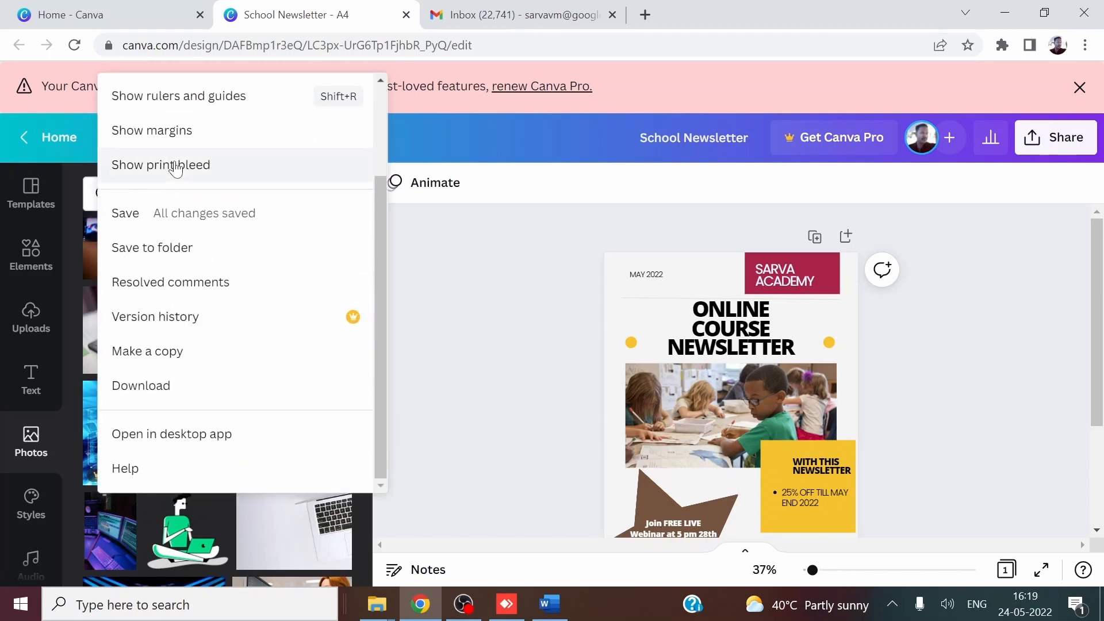
{"action": "left_click", "coordinate": [134, 387]}
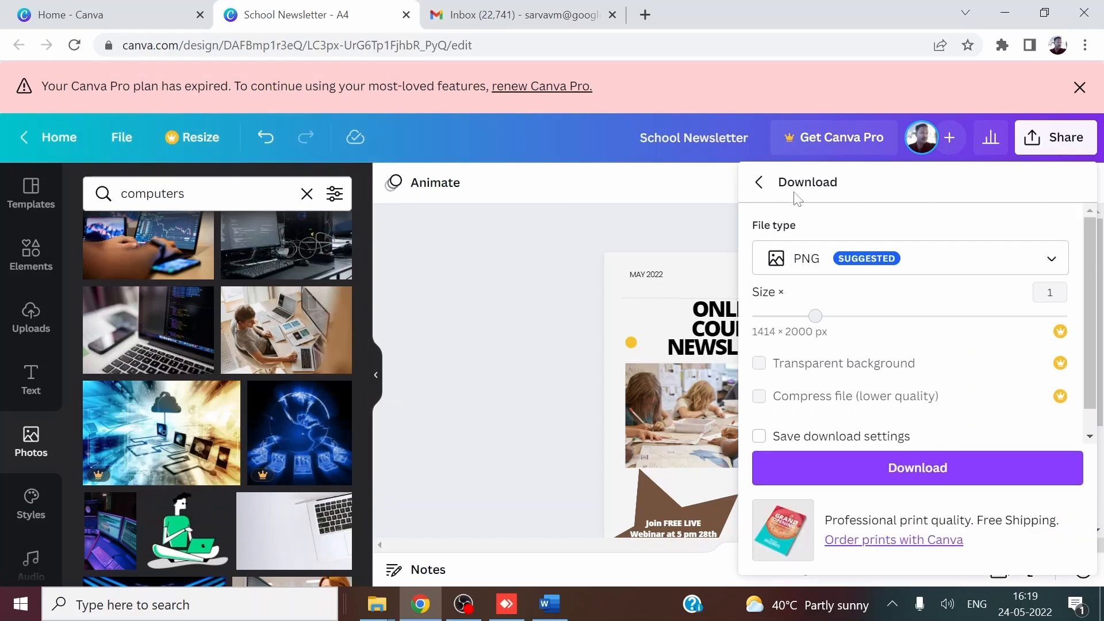
{"action": "left_click", "coordinate": [1052, 262]}
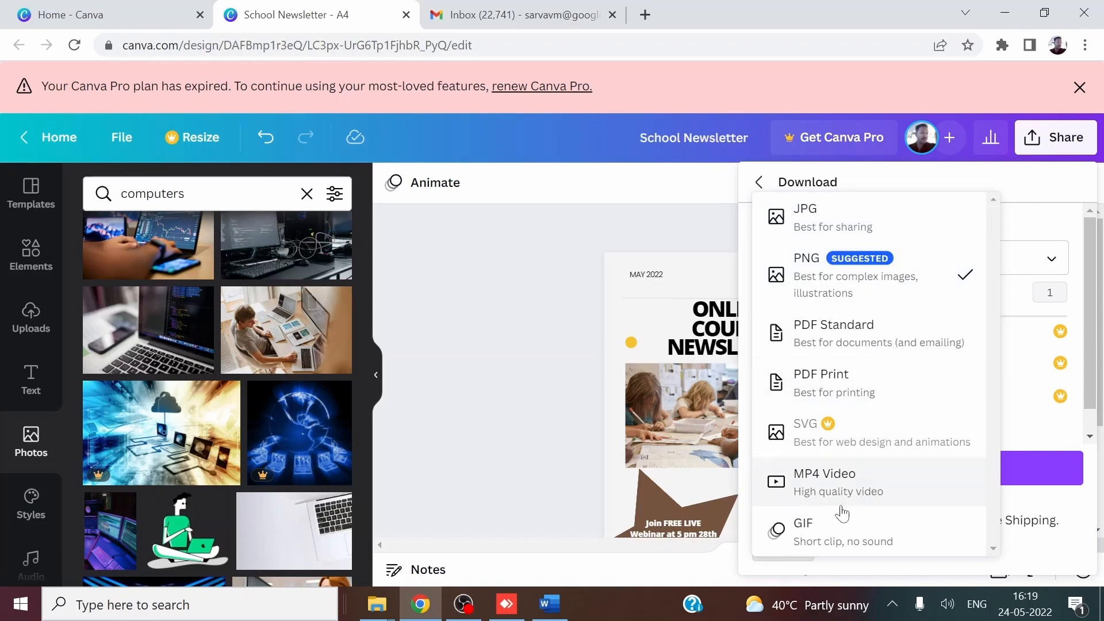
{"action": "left_click", "coordinate": [840, 291]}
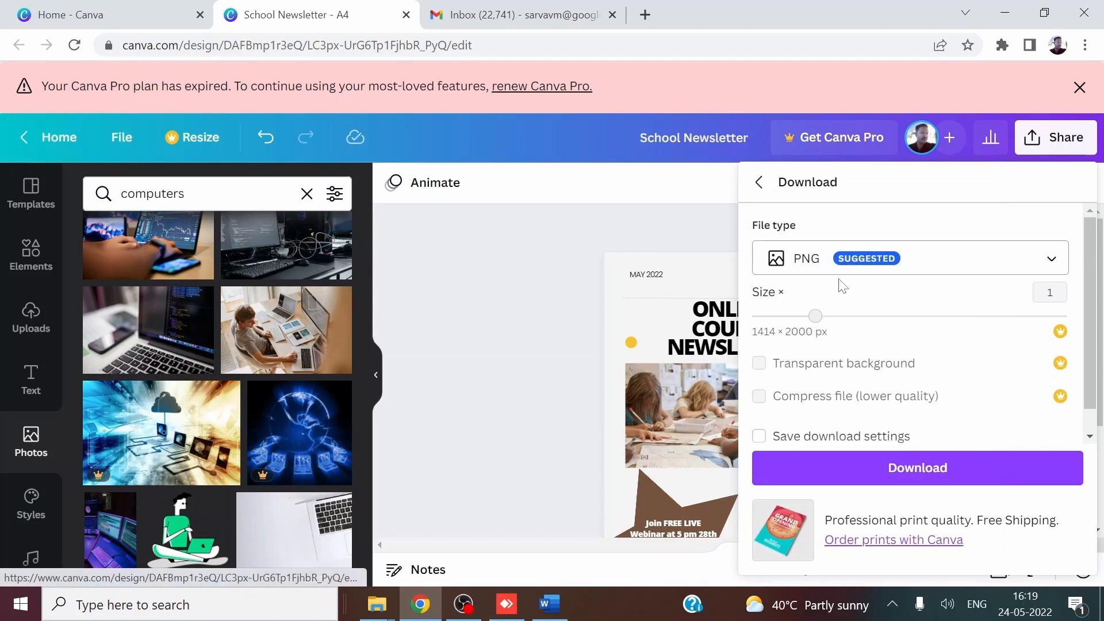
{"action": "left_click", "coordinate": [951, 465]}
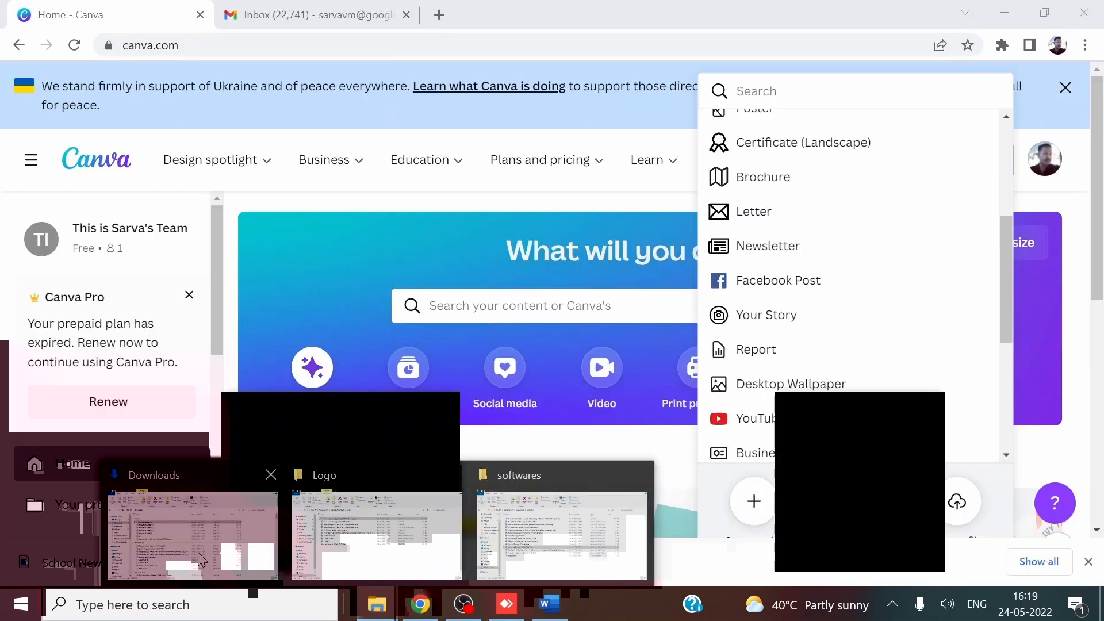
Open the downloaded School Newsletter PNG from the Downloads folder, look it over and close it
{"action": "left_click", "coordinate": [185, 517]}
{"action": "left_click", "coordinate": [244, 214]}
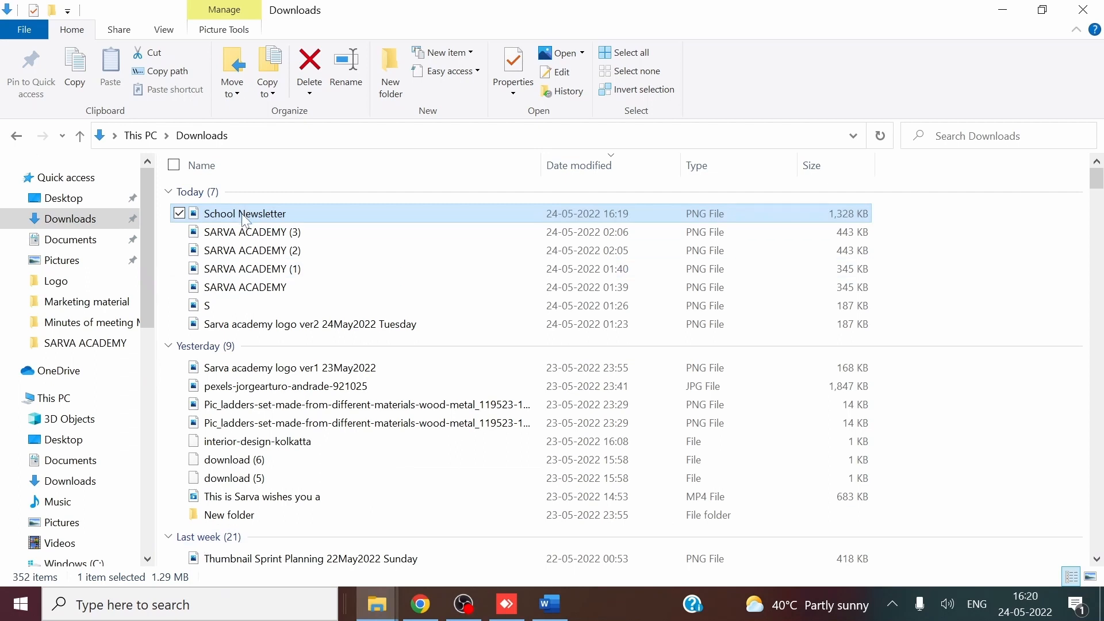
{"action": "double_click", "coordinate": [244, 215]}
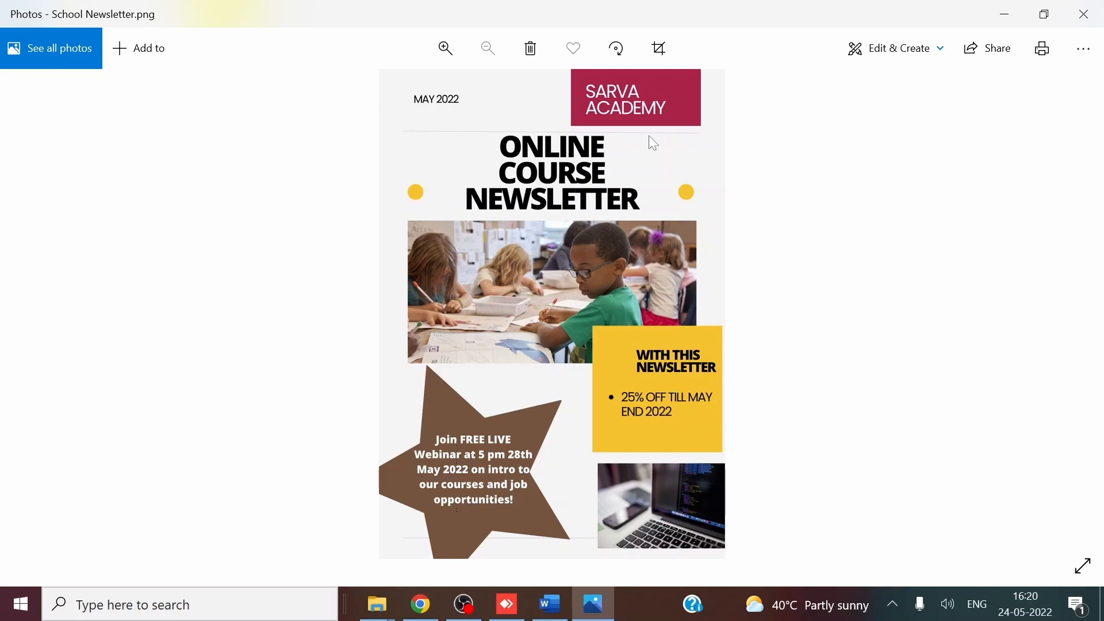
{"action": "left_click", "coordinate": [1084, 14]}
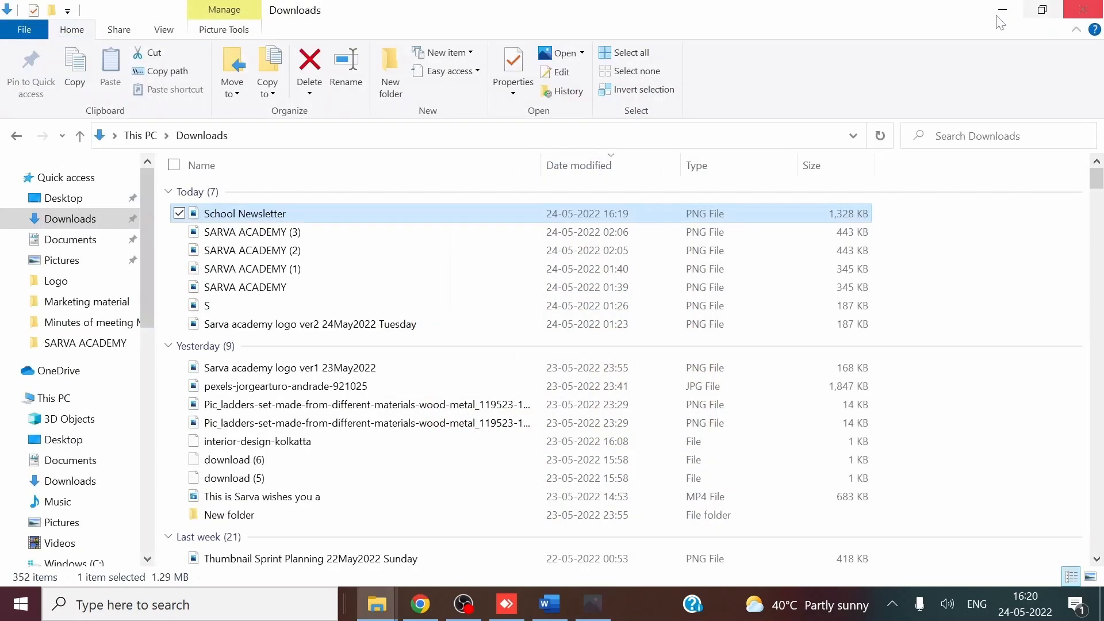
Switch back to the newsletter design in Canva and open the design styles
{"action": "key", "text": "alt+Tab"}
{"action": "scroll", "coordinate": [22, 390], "scroll_direction": "down", "scroll_amount": 3}
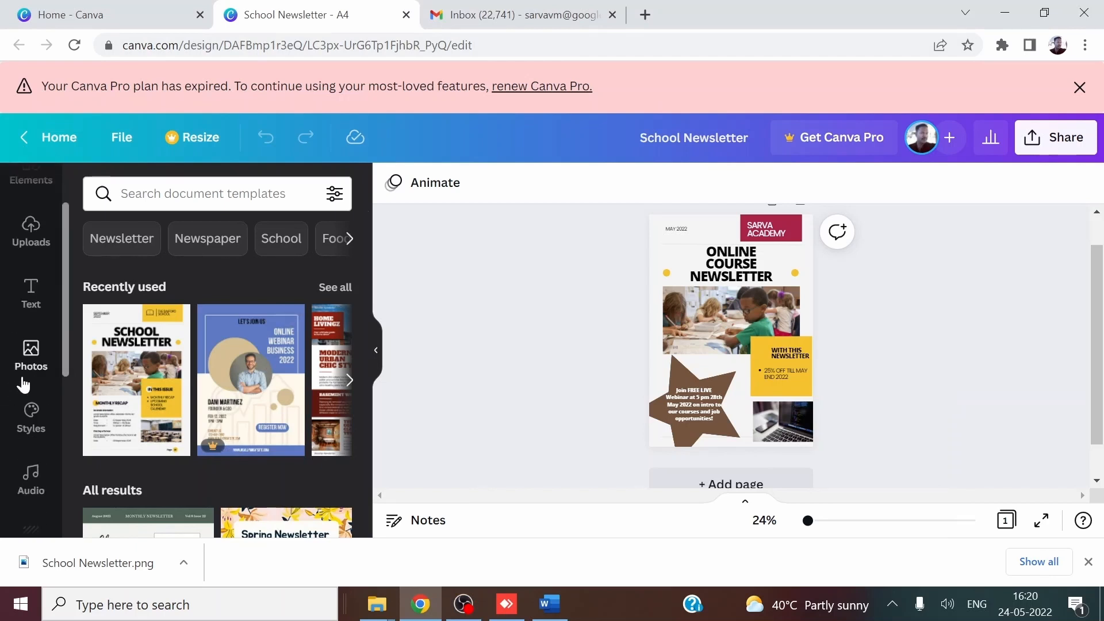
{"action": "left_click", "coordinate": [34, 339]}
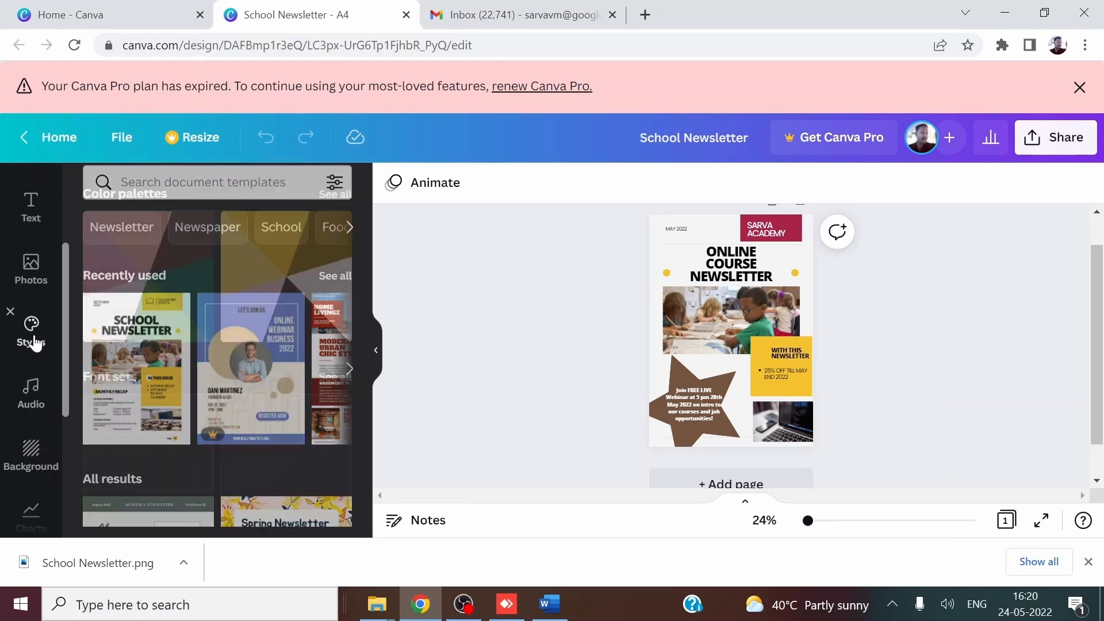
Apply the Barlow Bold combination with the teal and blue palette to the newsletter
{"action": "scroll", "coordinate": [237, 392], "scroll_direction": "down", "scroll_amount": 3}
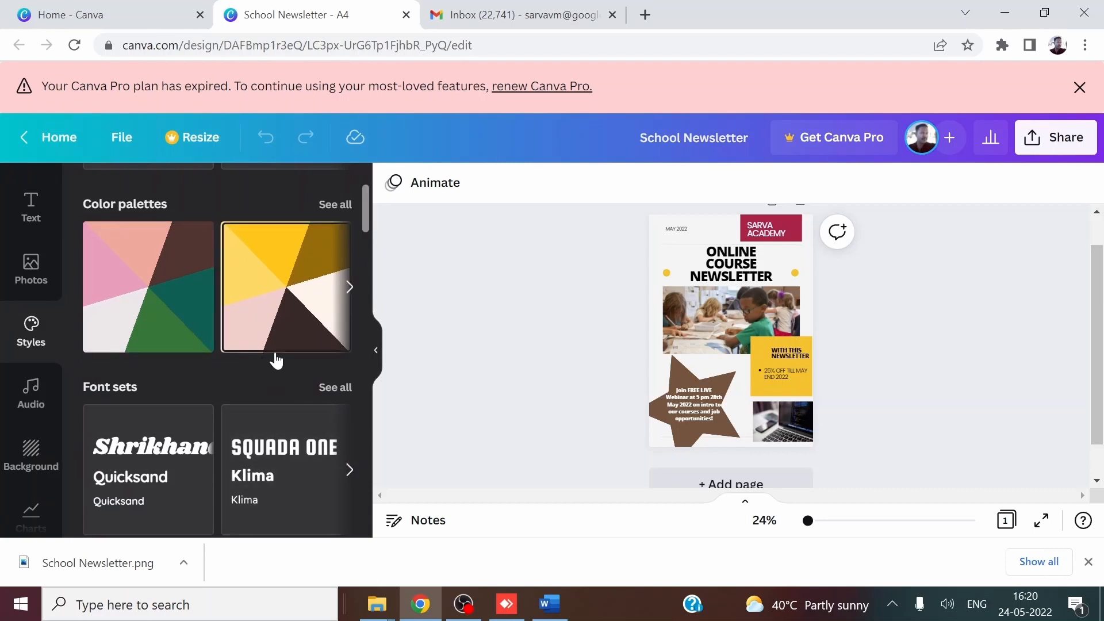
{"action": "scroll", "coordinate": [286, 394], "scroll_direction": "down", "scroll_amount": 5}
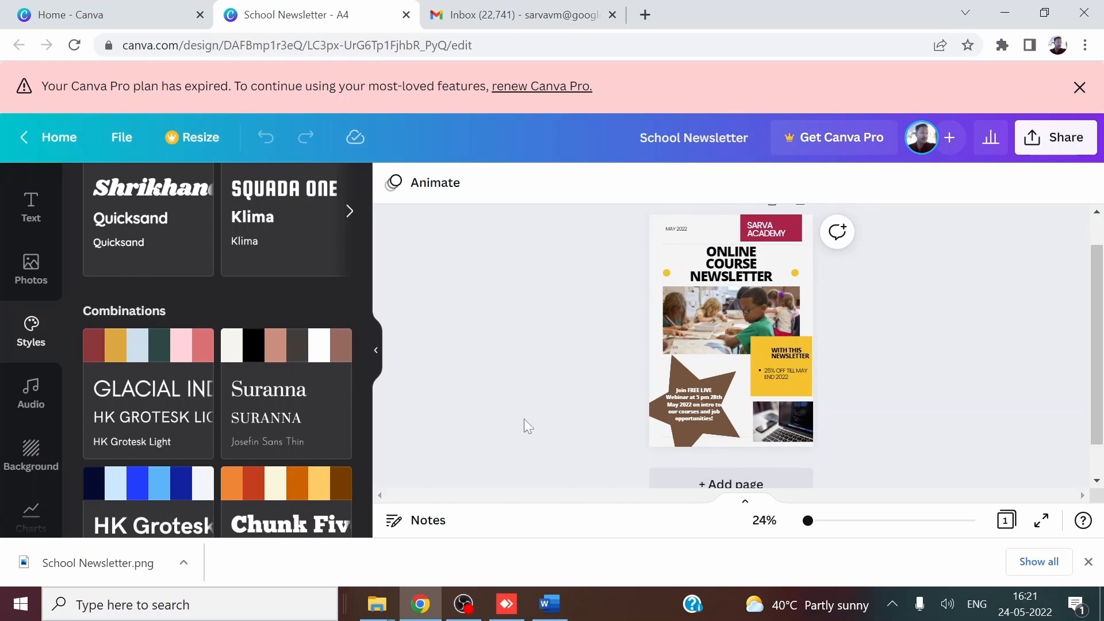
{"action": "scroll", "coordinate": [528, 426], "scroll_direction": "down", "scroll_amount": 1}
{"action": "scroll", "coordinate": [333, 410], "scroll_direction": "down", "scroll_amount": 5}
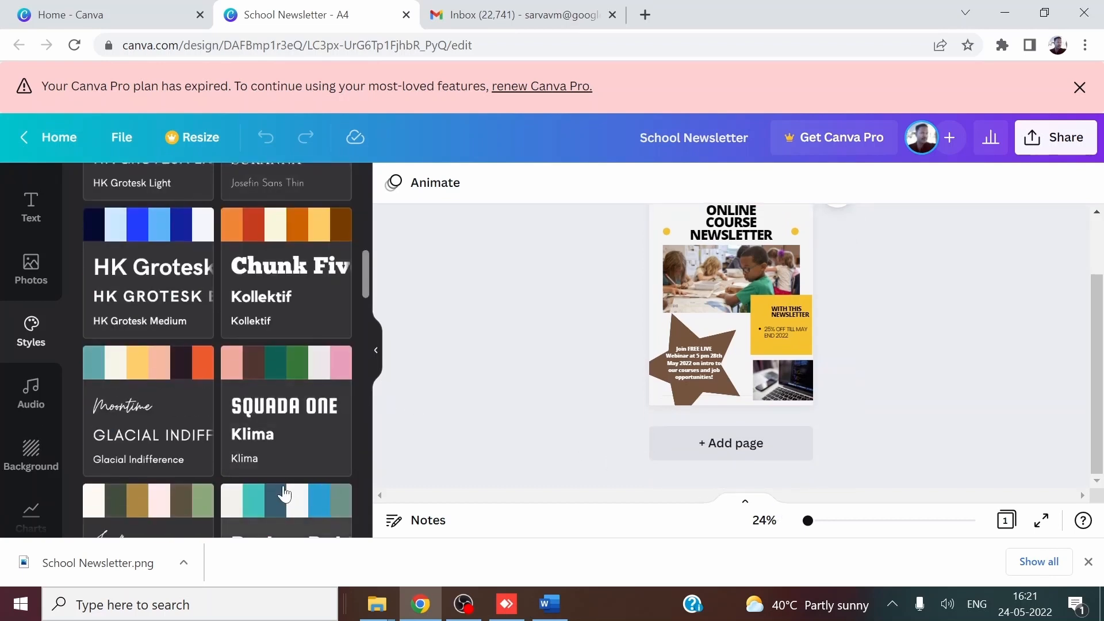
{"action": "scroll", "coordinate": [248, 493], "scroll_direction": "down", "scroll_amount": 2}
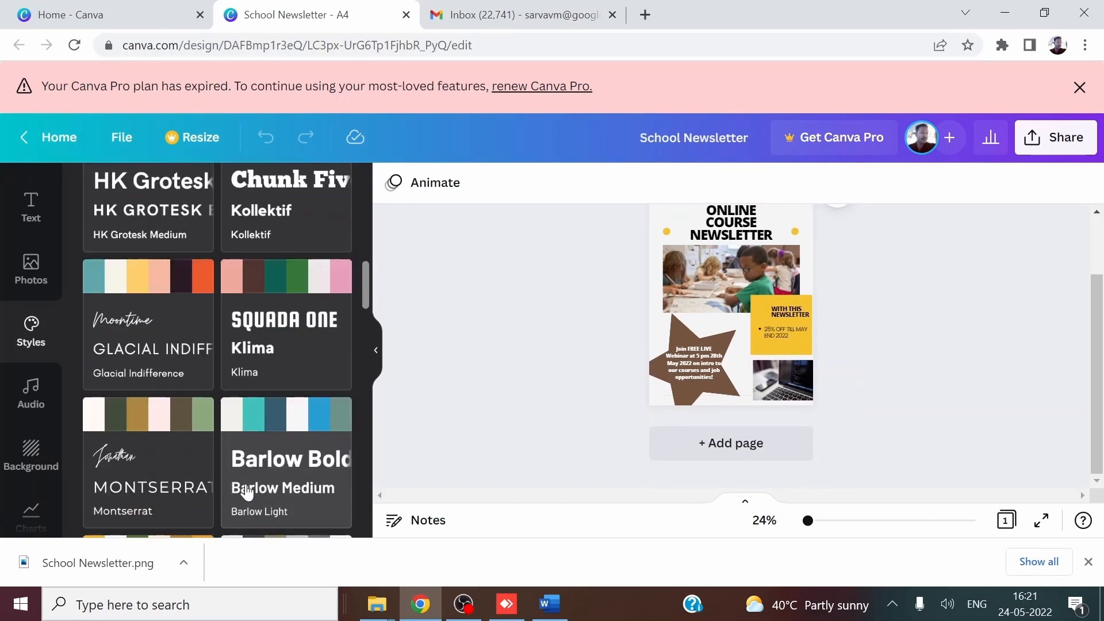
{"action": "scroll", "coordinate": [247, 493], "scroll_direction": "down", "scroll_amount": 3}
{"action": "left_click", "coordinate": [291, 293]}
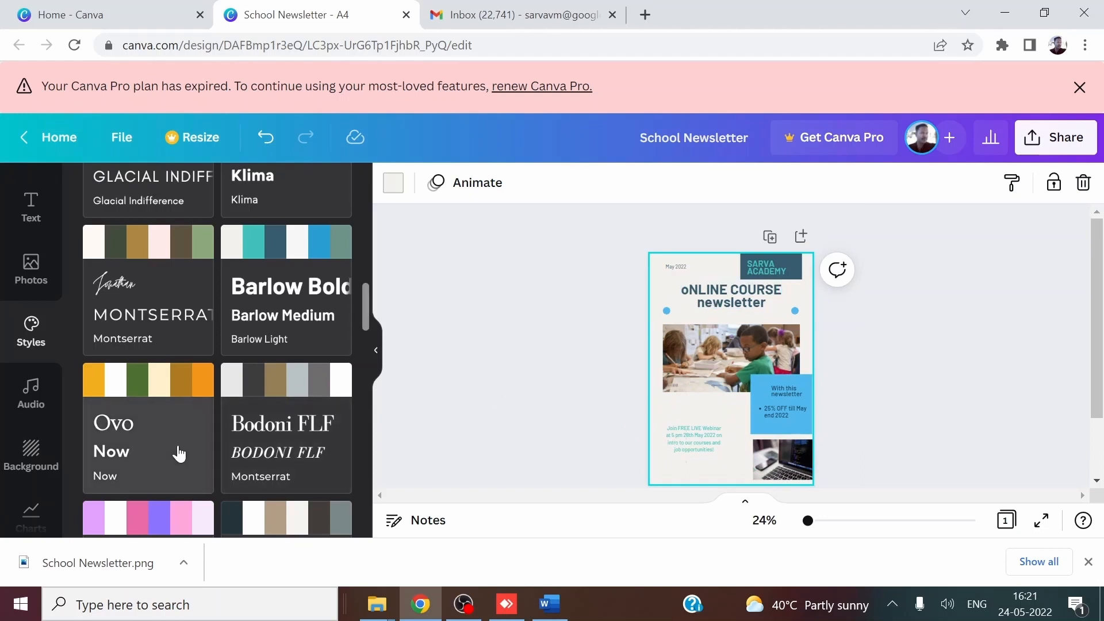
Apply the dark font and colour combination that pairs a Hammersmith heading with Playfair Display
{"action": "scroll", "coordinate": [179, 454], "scroll_direction": "down", "scroll_amount": 2}
{"action": "scroll", "coordinate": [296, 490], "scroll_direction": "down", "scroll_amount": 3}
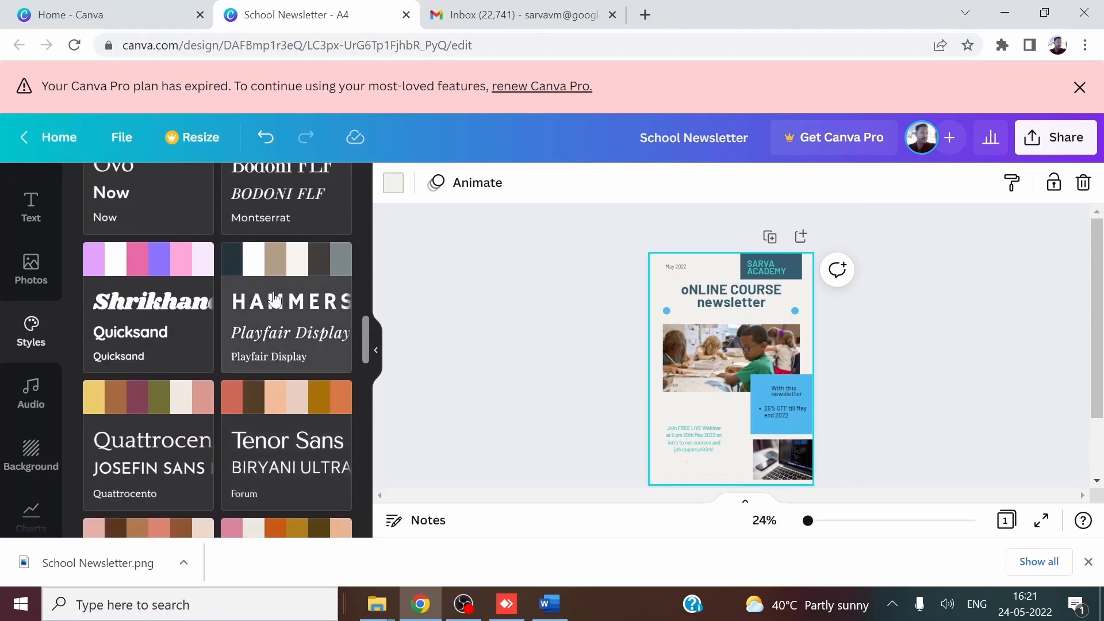
{"action": "left_click", "coordinate": [275, 283]}
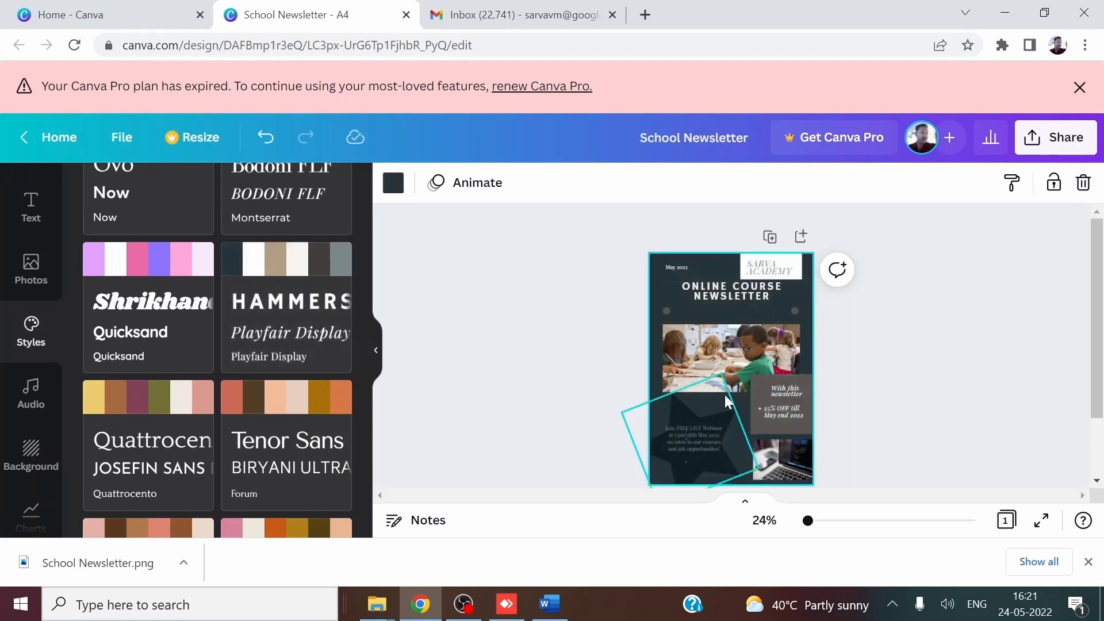
{"action": "scroll", "coordinate": [909, 425], "scroll_direction": "down", "scroll_amount": 2}
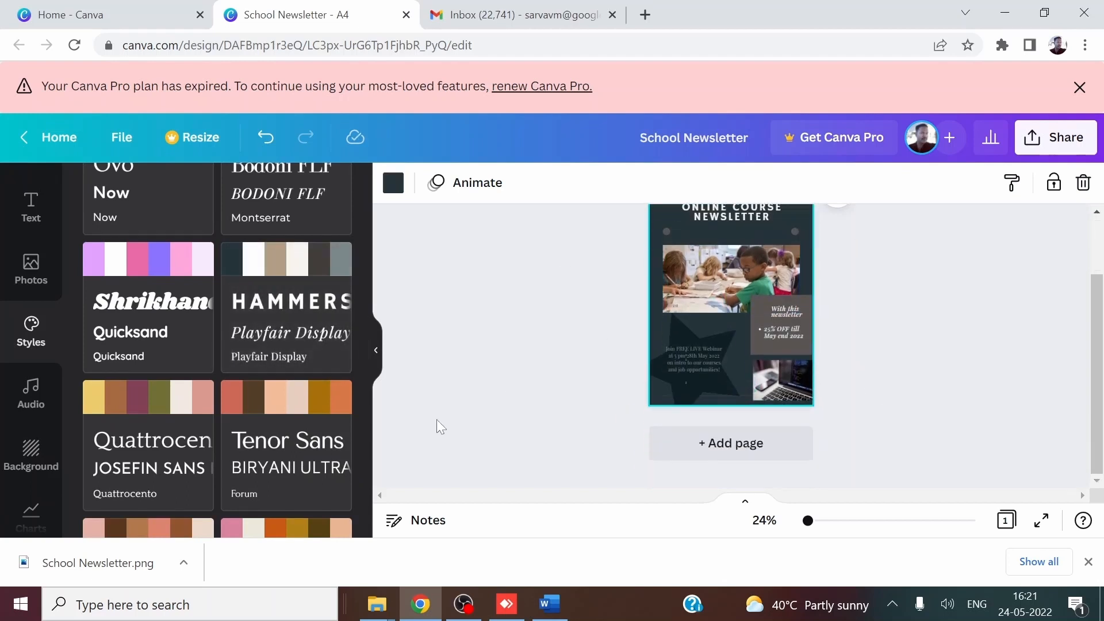
Apply the Arsenal and Radley font combination with the light blue and orange palette to the newsletter
{"action": "scroll", "coordinate": [296, 417], "scroll_direction": "down", "scroll_amount": 5}
{"action": "scroll", "coordinate": [304, 474], "scroll_direction": "down", "scroll_amount": 3}
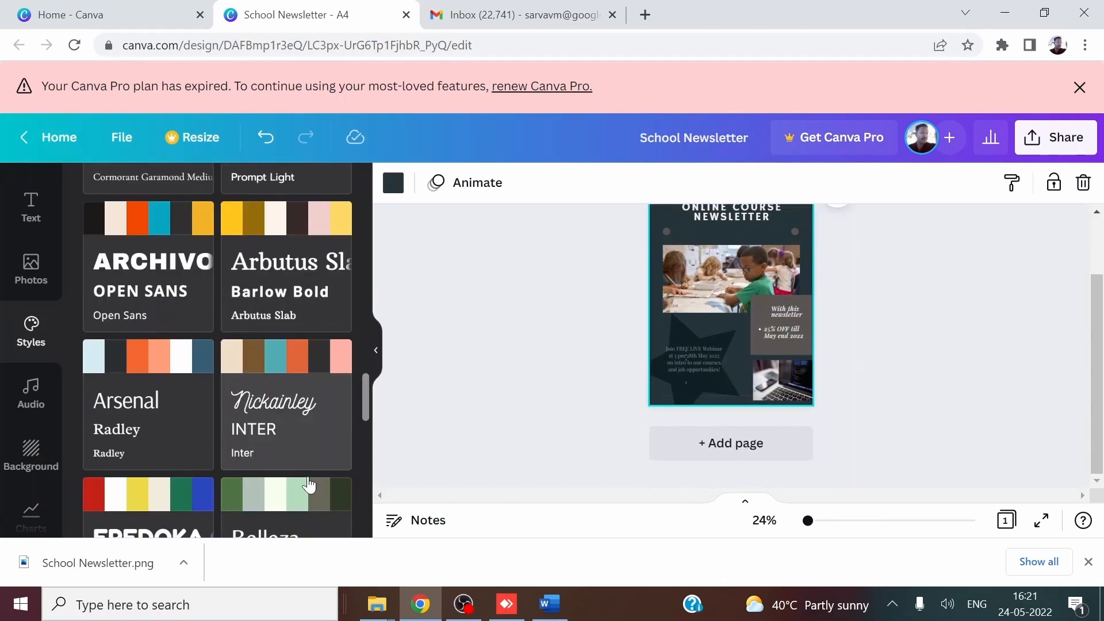
{"action": "left_click", "coordinate": [131, 283]}
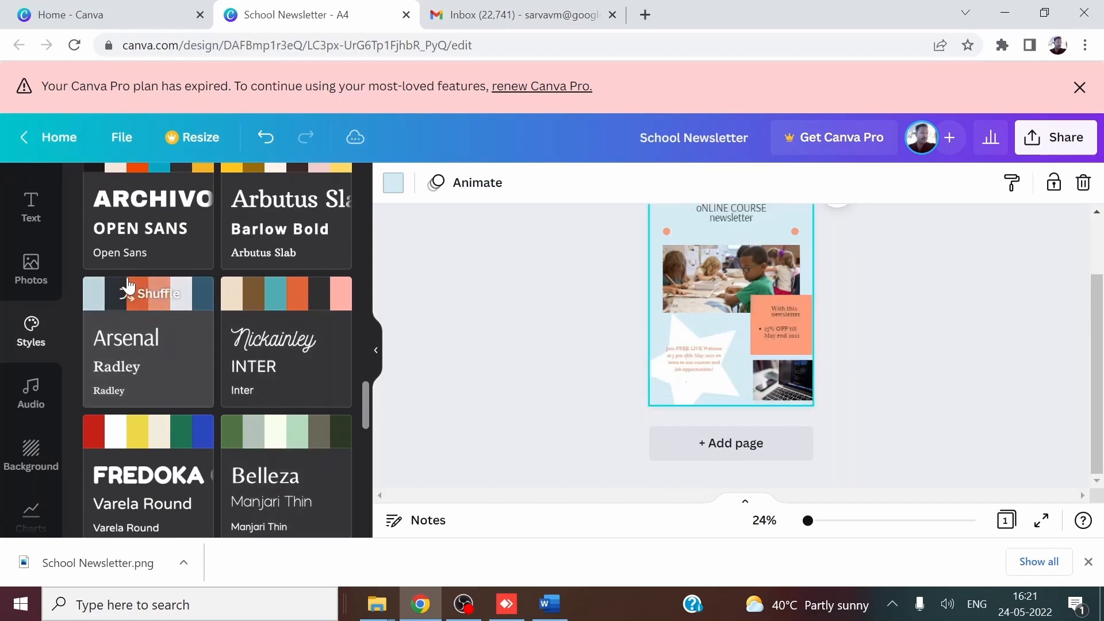
Apply the pink and purple style that pairs a Horizon heading with Poppins Bold, and check the whole page
{"action": "scroll", "coordinate": [259, 403], "scroll_direction": "down", "scroll_amount": 3}
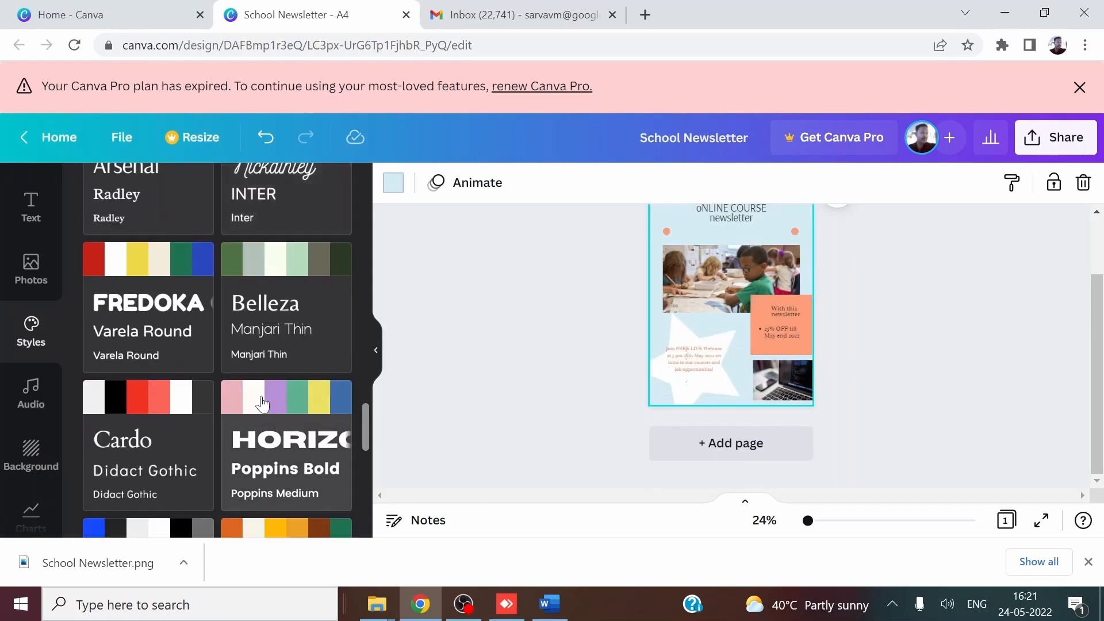
{"action": "left_click", "coordinate": [295, 469]}
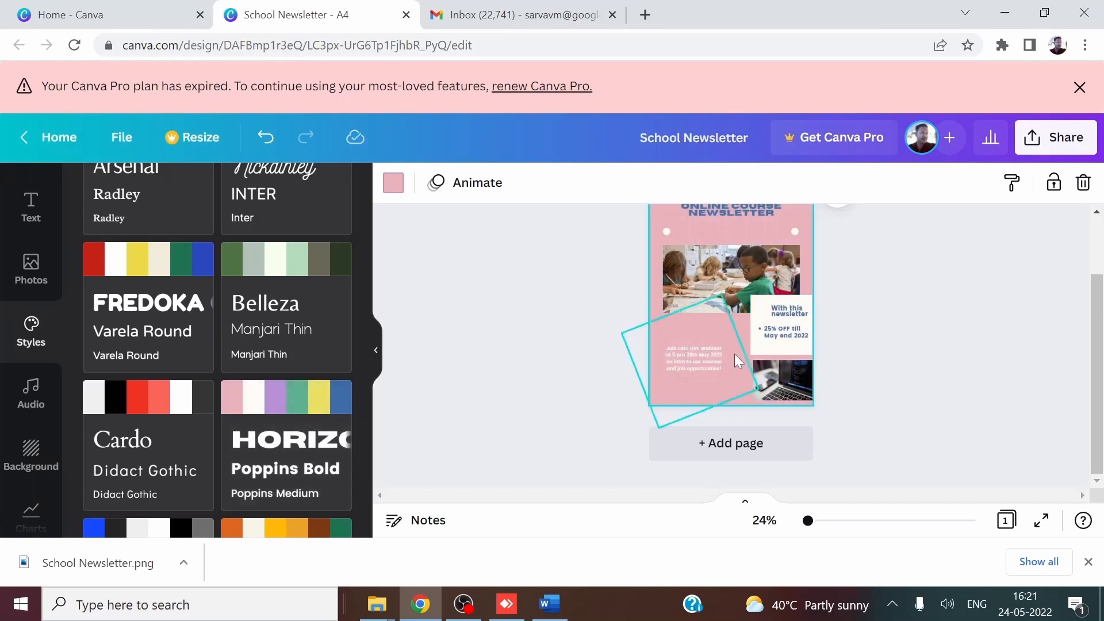
{"action": "scroll", "coordinate": [561, 355], "scroll_direction": "up", "scroll_amount": 2}
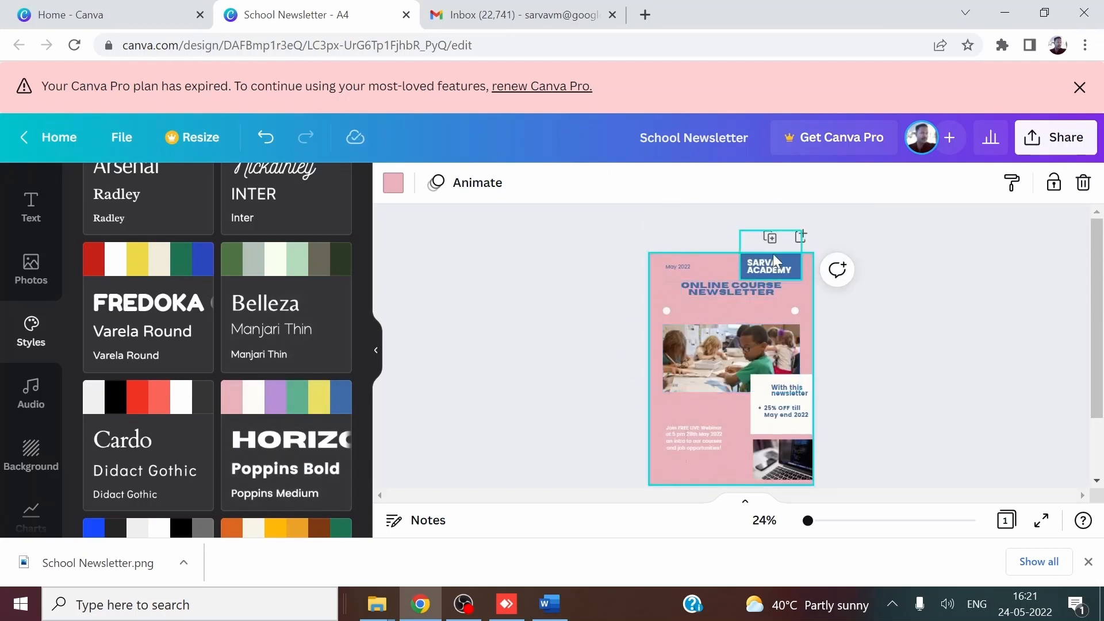
{"action": "scroll", "coordinate": [517, 348], "scroll_direction": "down", "scroll_amount": 2}
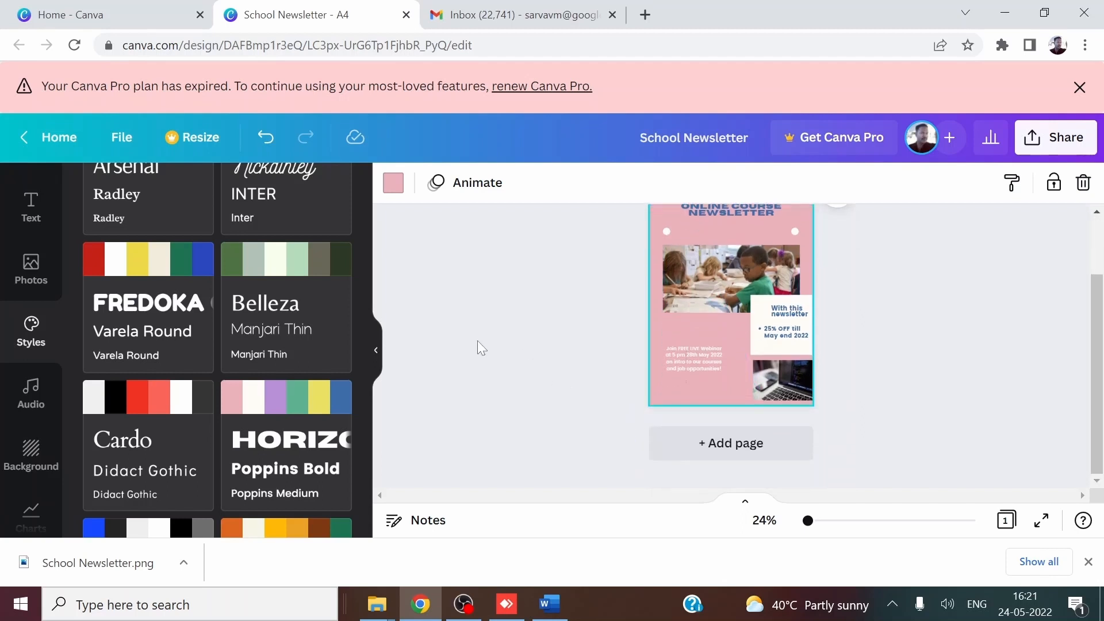
Apply the Barlow Thin and Aileron Regular combination with the red, yellow and blue palette, and review the page
{"action": "scroll", "coordinate": [180, 382], "scroll_direction": "down", "scroll_amount": 3}
{"action": "scroll", "coordinate": [174, 443], "scroll_direction": "down", "scroll_amount": 2}
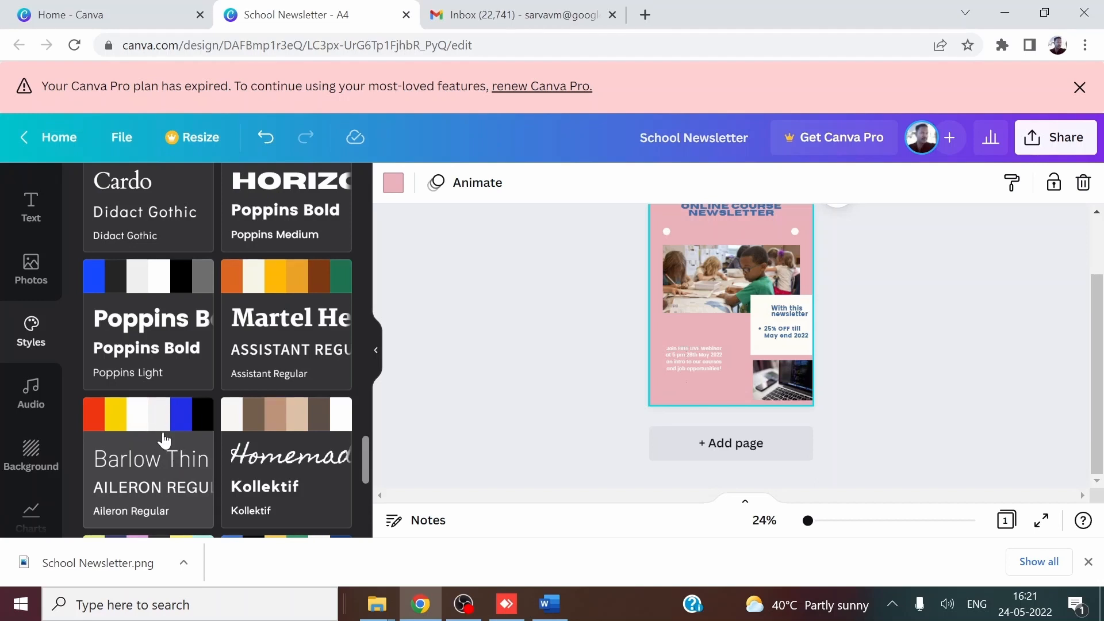
{"action": "left_click", "coordinate": [163, 435]}
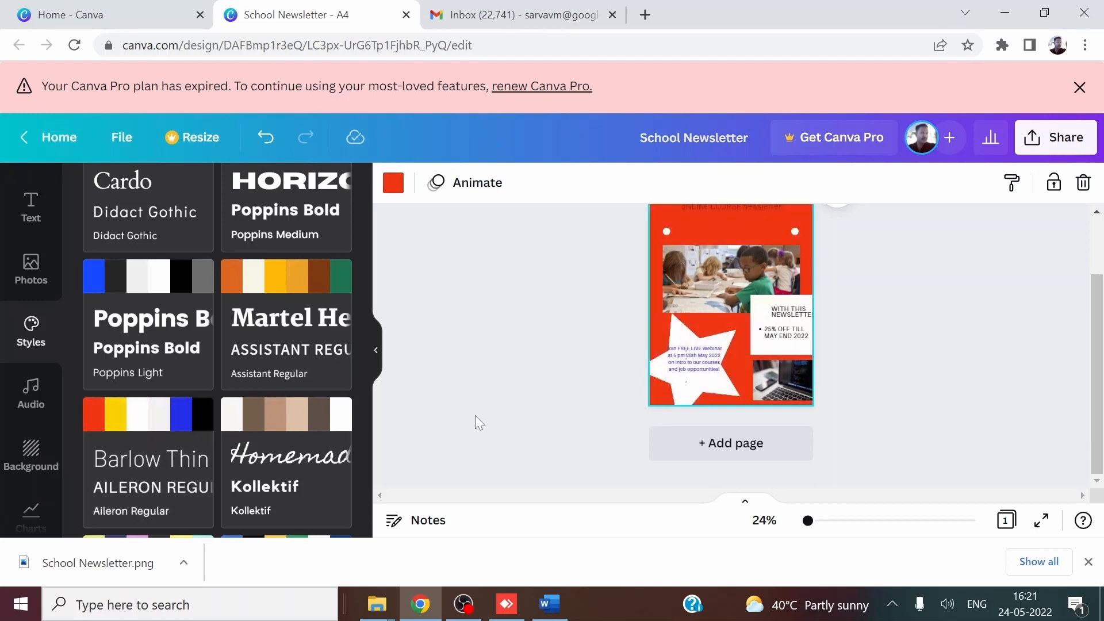
{"action": "scroll", "coordinate": [519, 395], "scroll_direction": "up", "scroll_amount": 2}
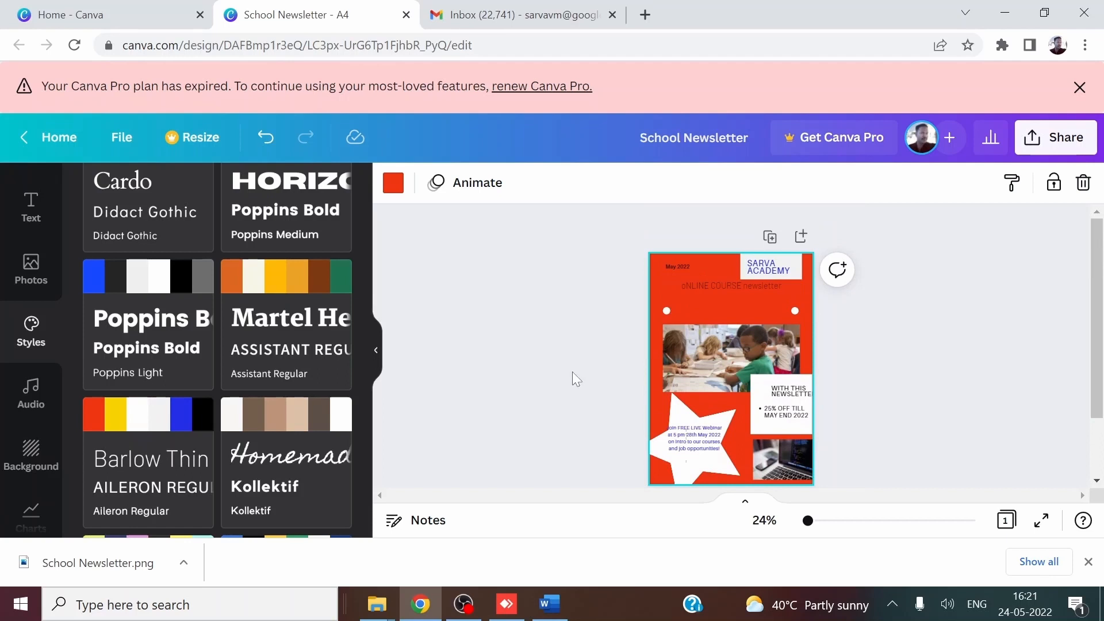
{"action": "scroll", "coordinate": [575, 423], "scroll_direction": "down", "scroll_amount": 2}
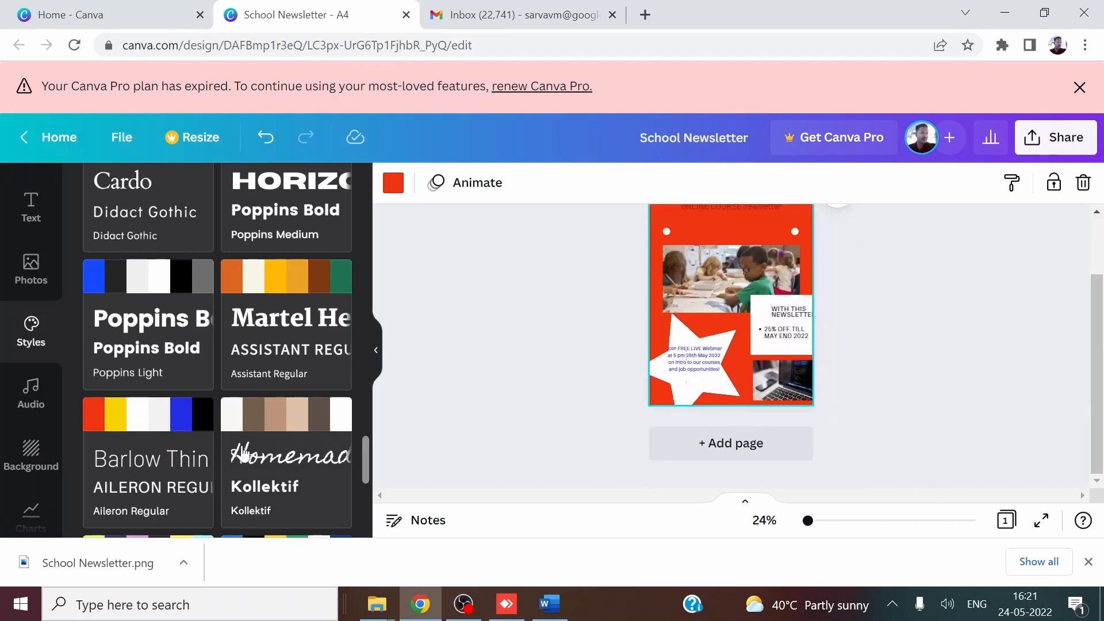
Apply the Caveat and Muli Black combination with the lilac, pink and orange palette, and review the page
{"action": "scroll", "coordinate": [280, 470], "scroll_direction": "down", "scroll_amount": 7}
{"action": "left_click", "coordinate": [286, 336]}
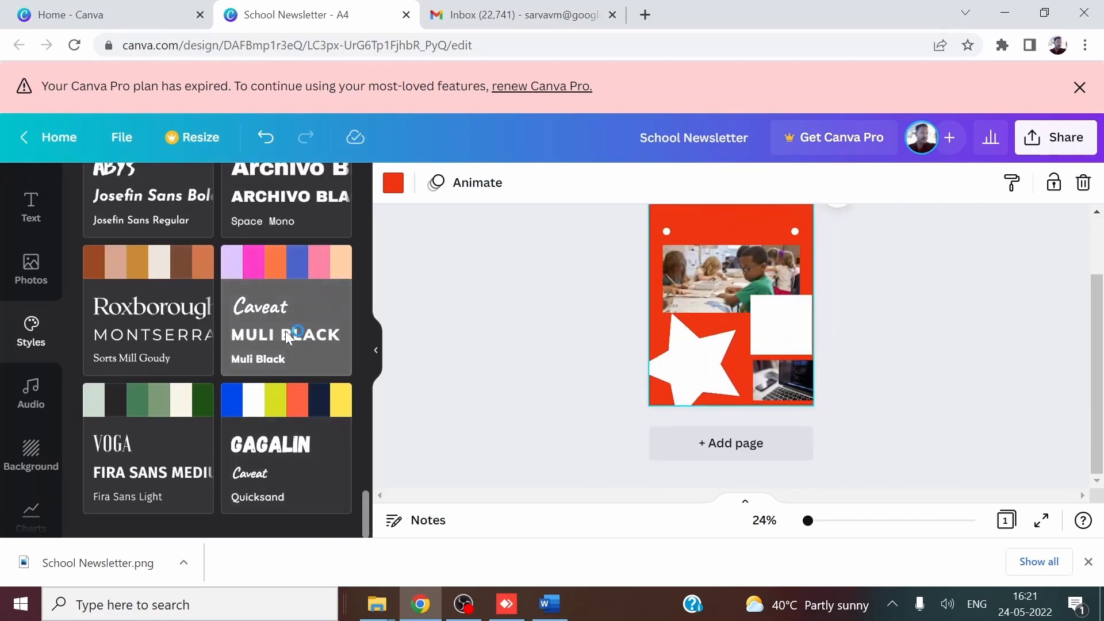
{"action": "scroll", "coordinate": [286, 340], "scroll_direction": "up", "scroll_amount": 2}
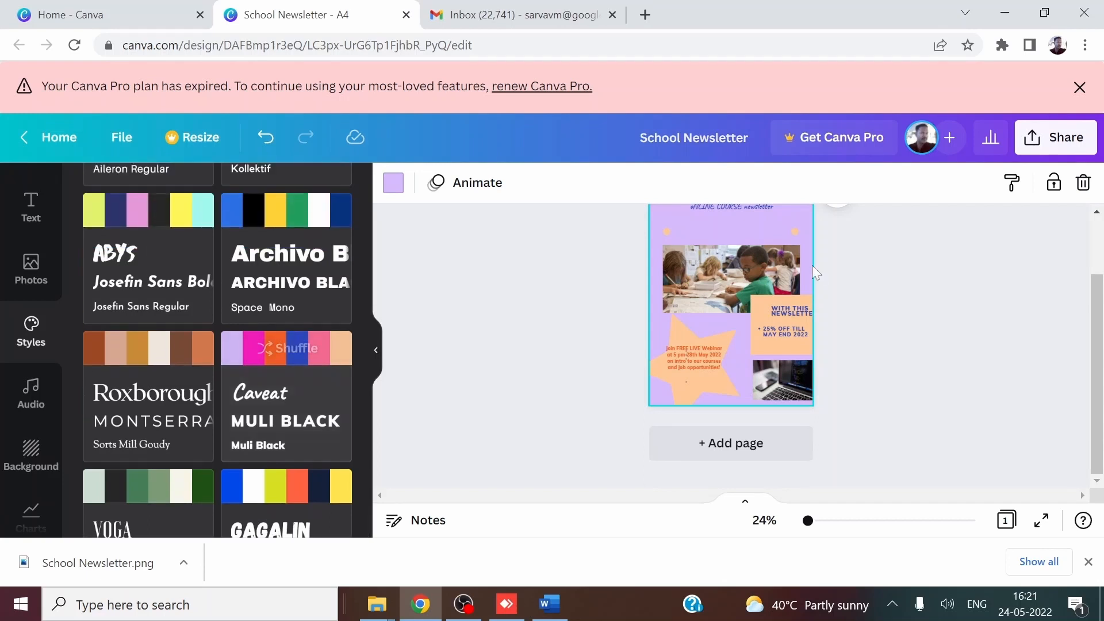
{"action": "scroll", "coordinate": [816, 280], "scroll_direction": "up", "scroll_amount": 2}
{"action": "scroll", "coordinate": [856, 315], "scroll_direction": "down", "scroll_amount": 2}
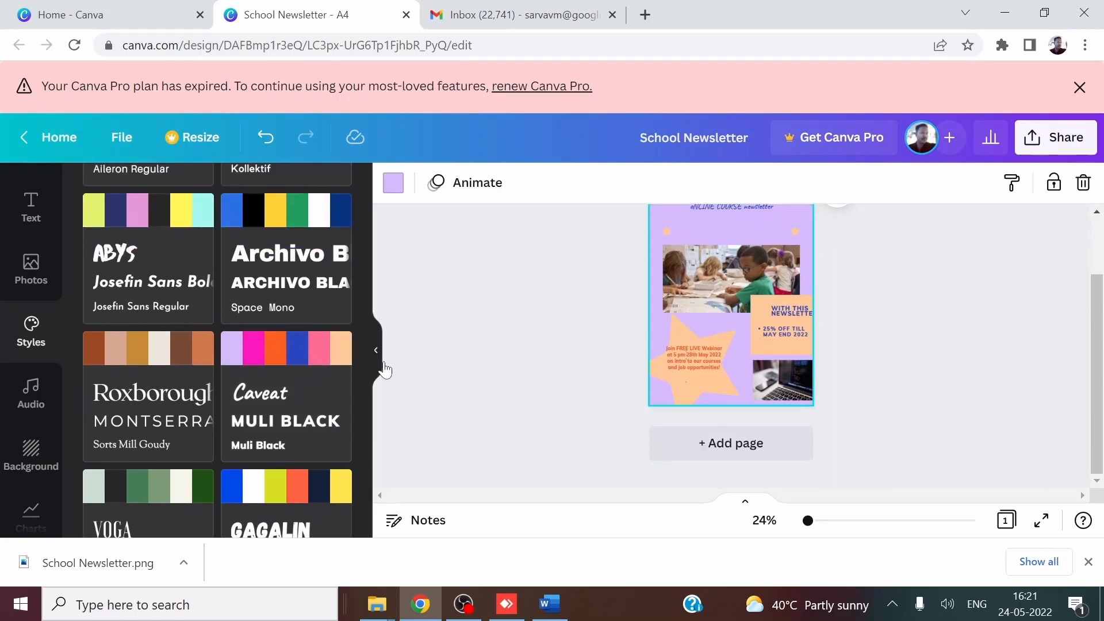
Apply the Gagalin, Caveat and Quicksand combination with the blue, lime and yellow palette to the newsletter
{"action": "scroll", "coordinate": [178, 379], "scroll_direction": "down", "scroll_amount": 2}
{"action": "left_click", "coordinate": [306, 482]}
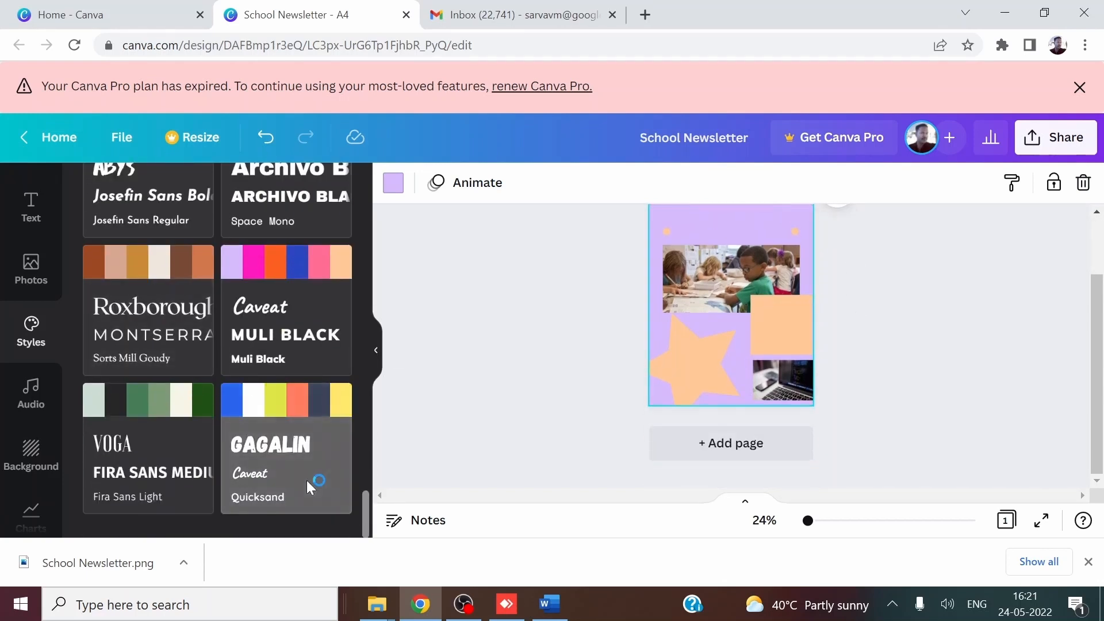
{"action": "scroll", "coordinate": [537, 455], "scroll_direction": "up", "scroll_amount": 2}
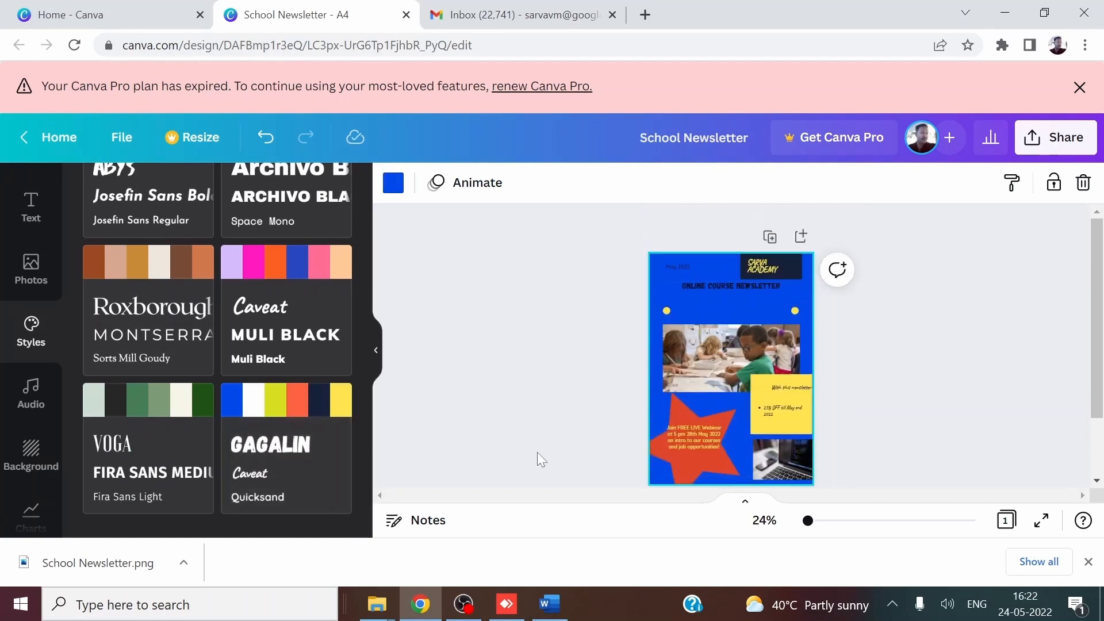
Upload the image "Pic_ladders background removed" from the SARVA ACADEMY Logo folder to the uploaded media
{"action": "scroll", "coordinate": [259, 356], "scroll_direction": "up", "scroll_amount": 3}
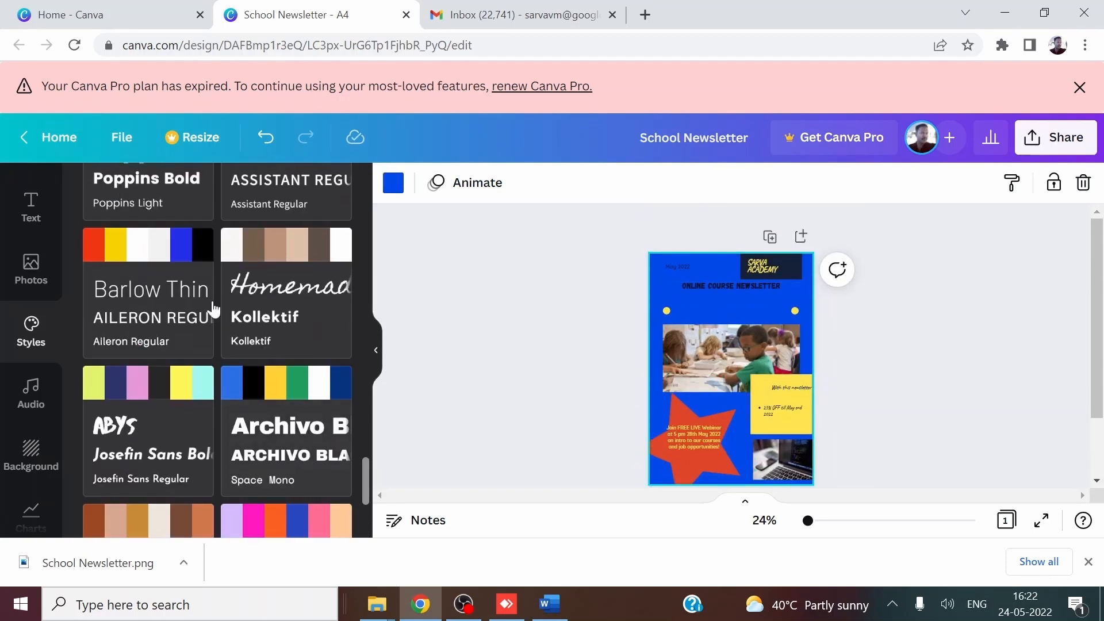
{"action": "scroll", "coordinate": [12, 304], "scroll_direction": "up", "scroll_amount": 3}
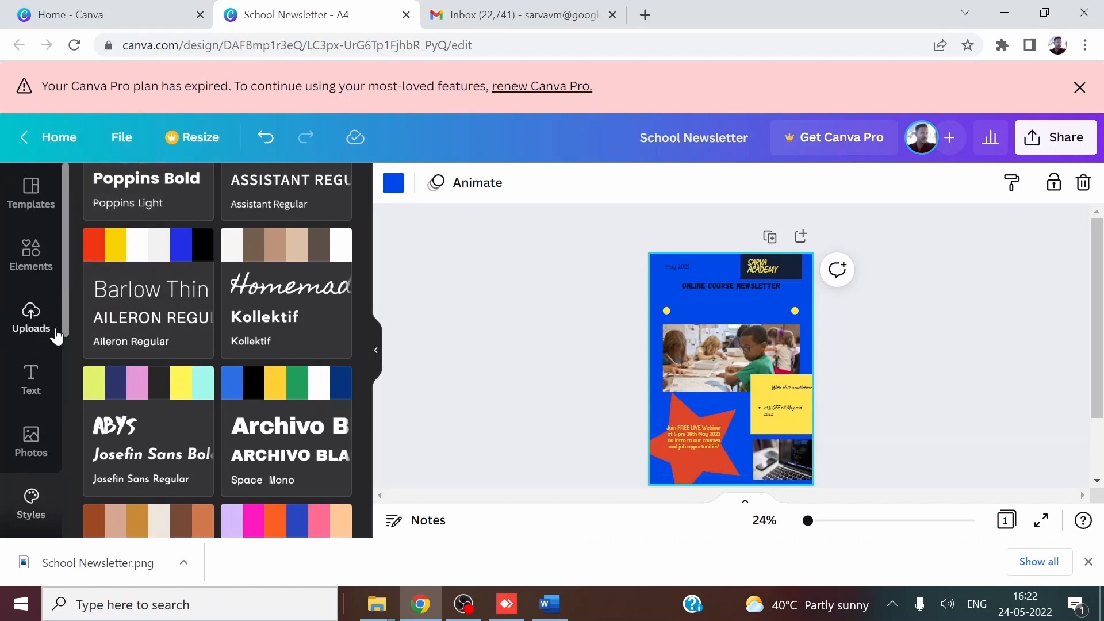
{"action": "left_click", "coordinate": [35, 321]}
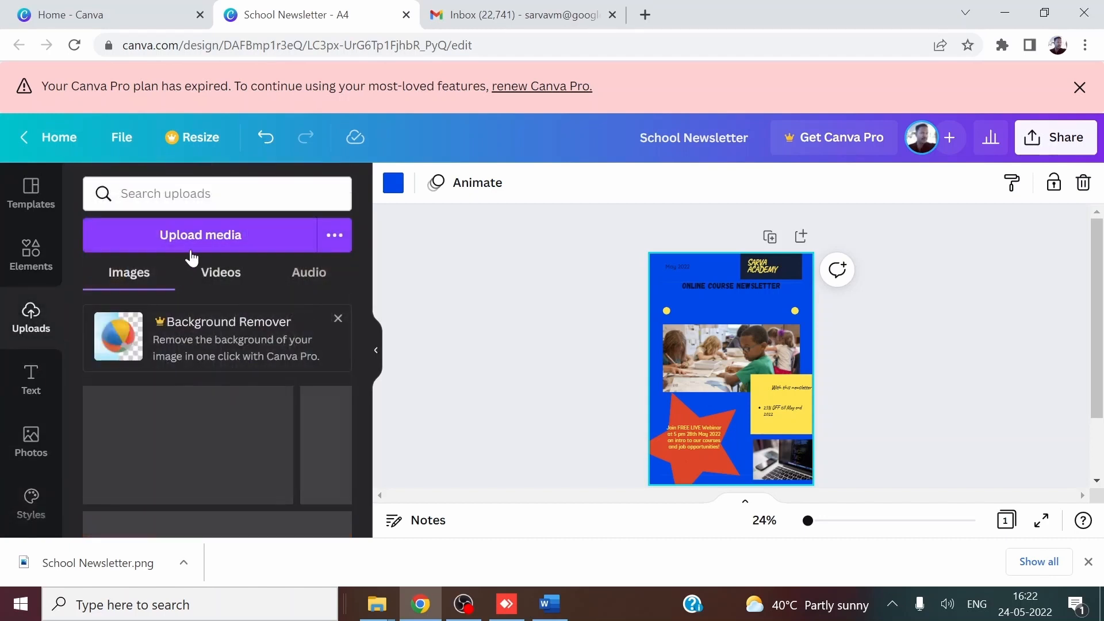
{"action": "left_click", "coordinate": [220, 236]}
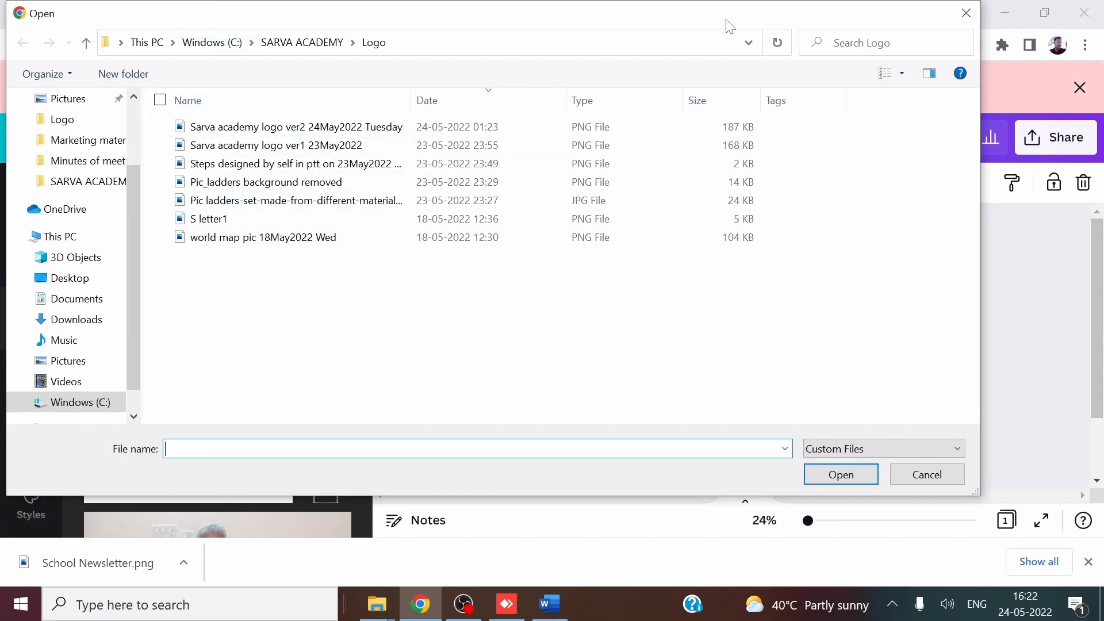
{"action": "left_click", "coordinate": [252, 188]}
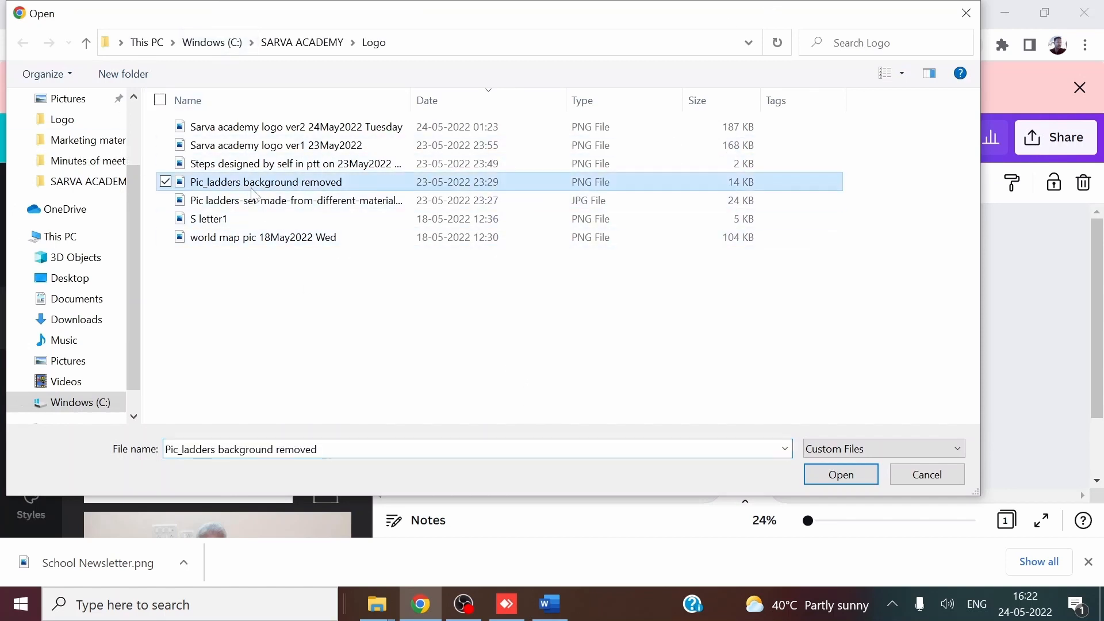
{"action": "left_click", "coordinate": [853, 484]}
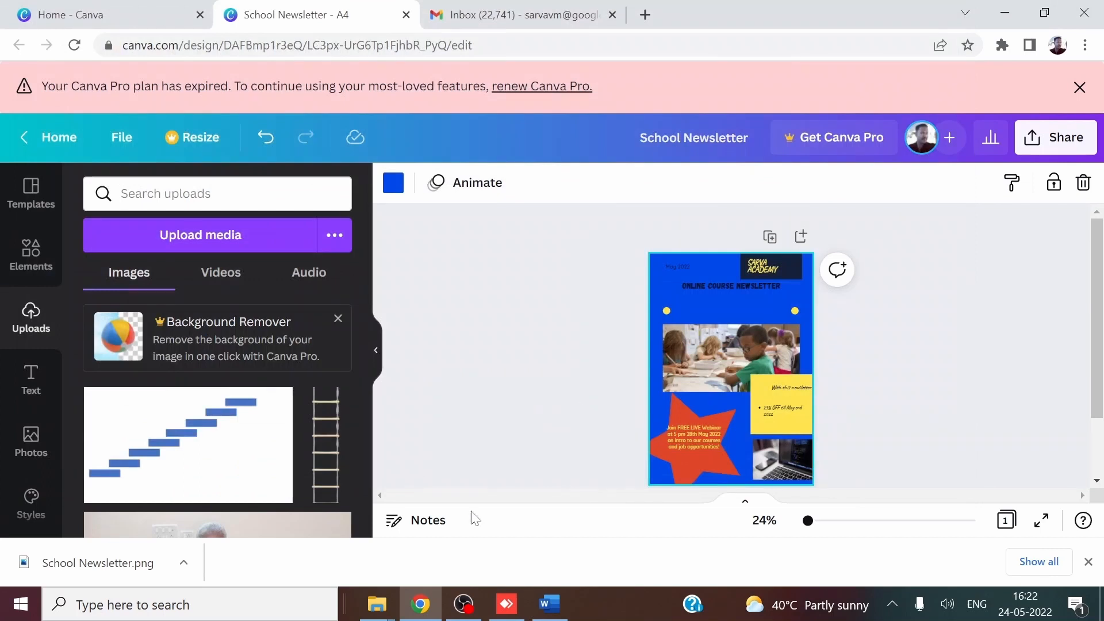
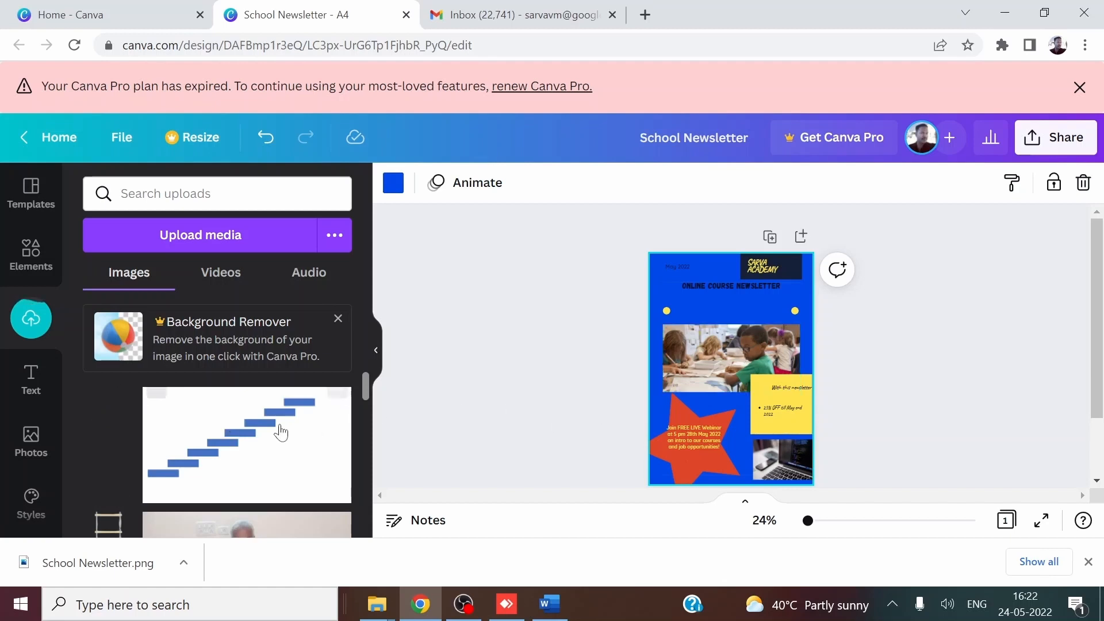
Try placing the uploaded blue steps image over the newsletter's main photo, and undo the placement
{"action": "left_click_drag", "start_coordinate": [315, 434], "coordinate": [720, 389]}
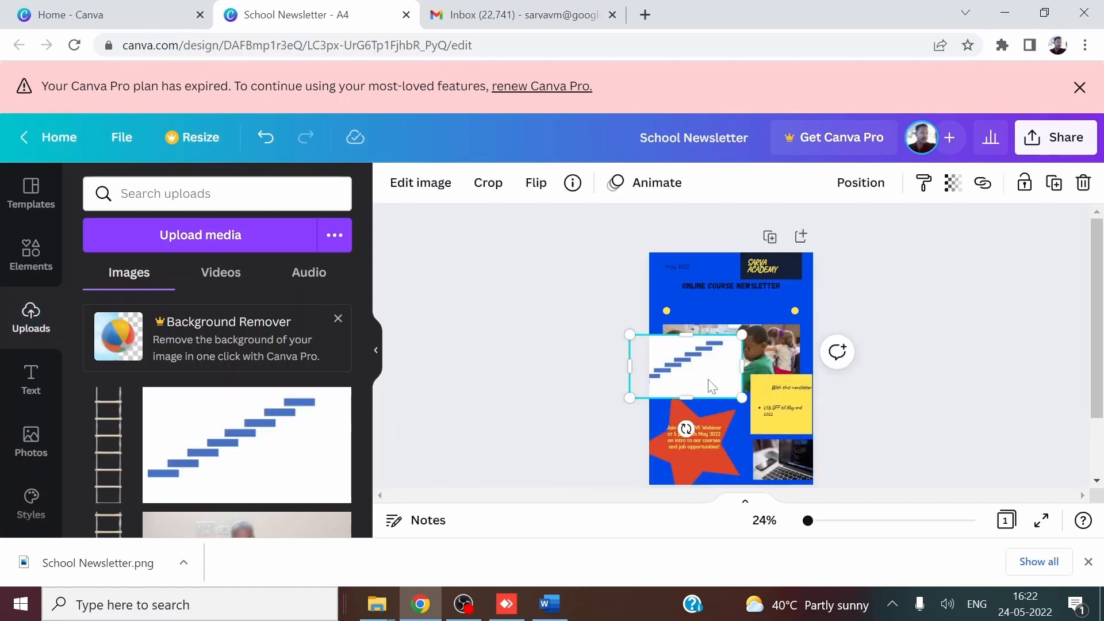
{"action": "key", "text": "ctrl+z"}
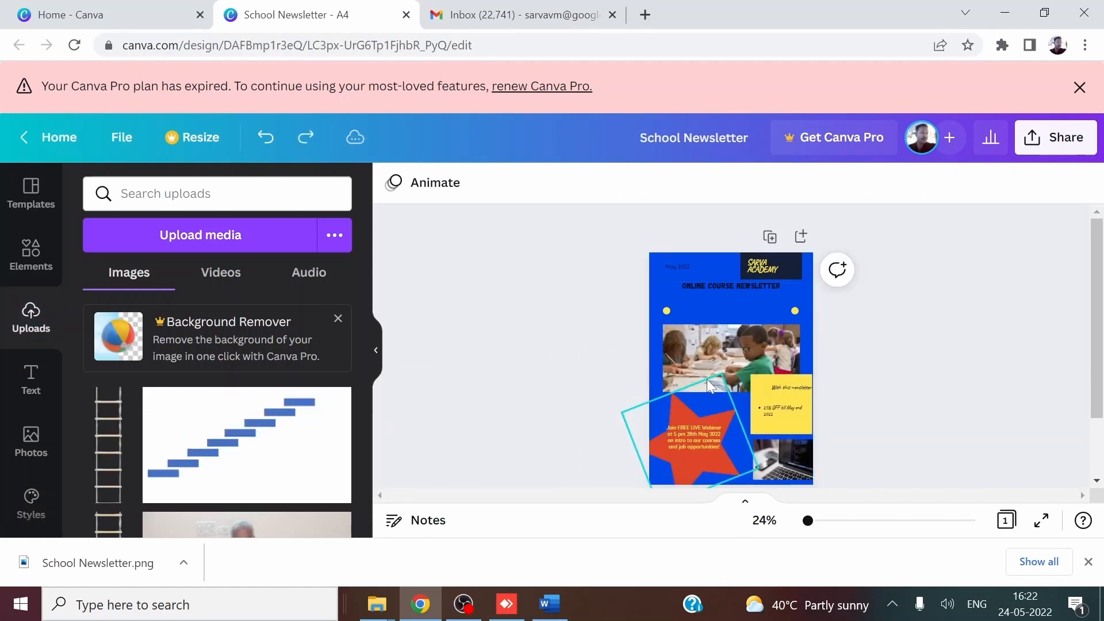
Leave the newsletter design for the Canva home page and create a new blank Newsletter design
{"action": "left_click", "coordinate": [121, 138]}
{"action": "left_click", "coordinate": [138, 341]}
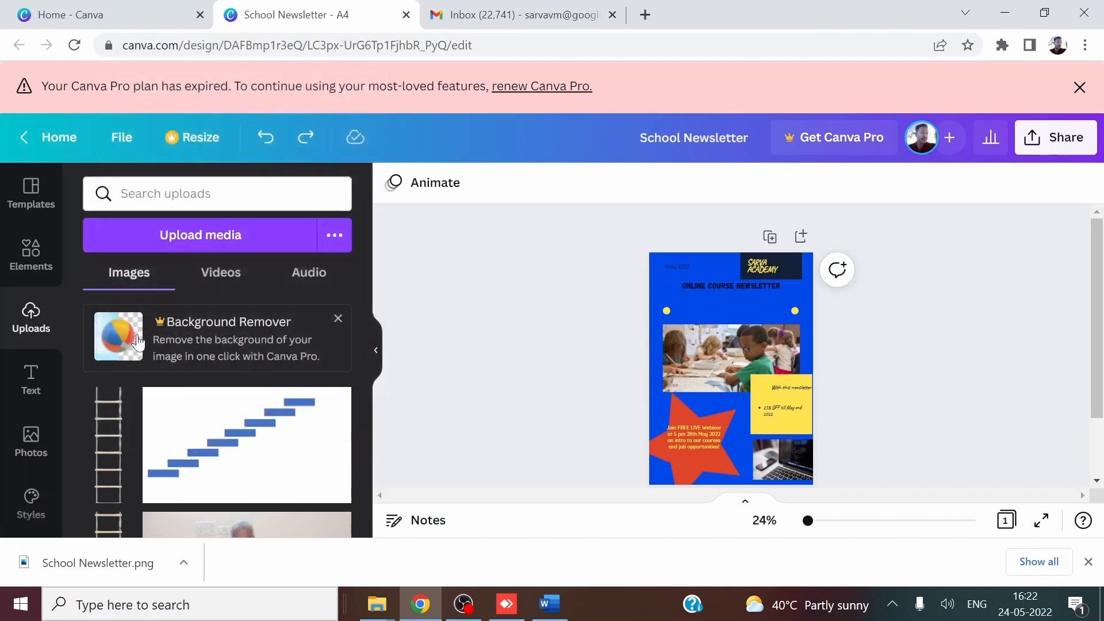
{"action": "left_click", "coordinate": [121, 141]}
{"action": "scroll", "coordinate": [237, 374], "scroll_direction": "down", "scroll_amount": 3}
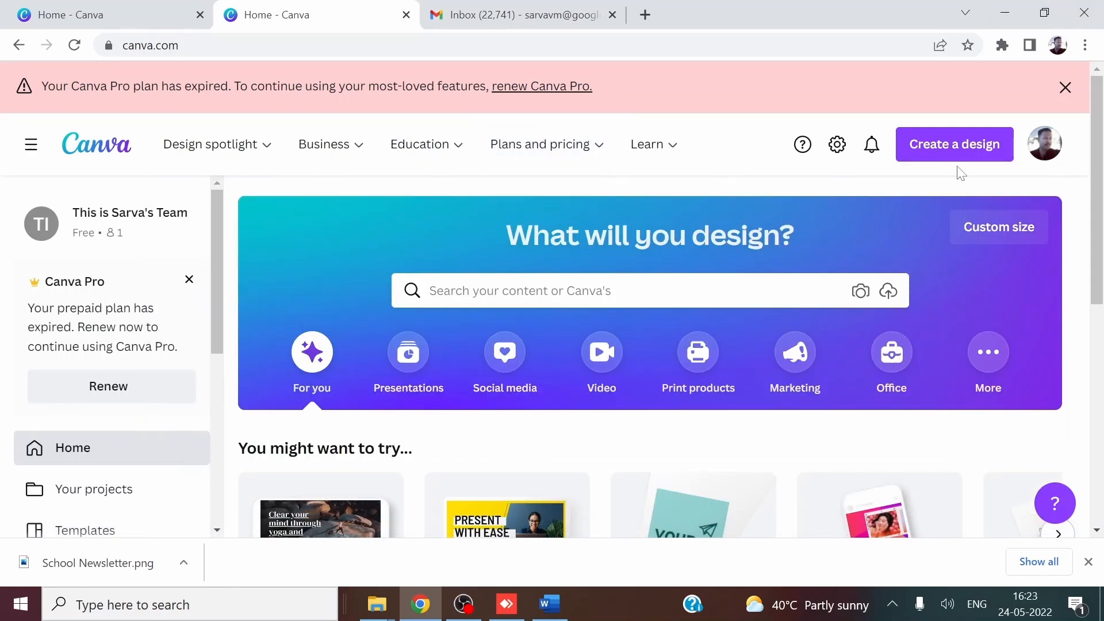
{"action": "left_click", "coordinate": [961, 151]}
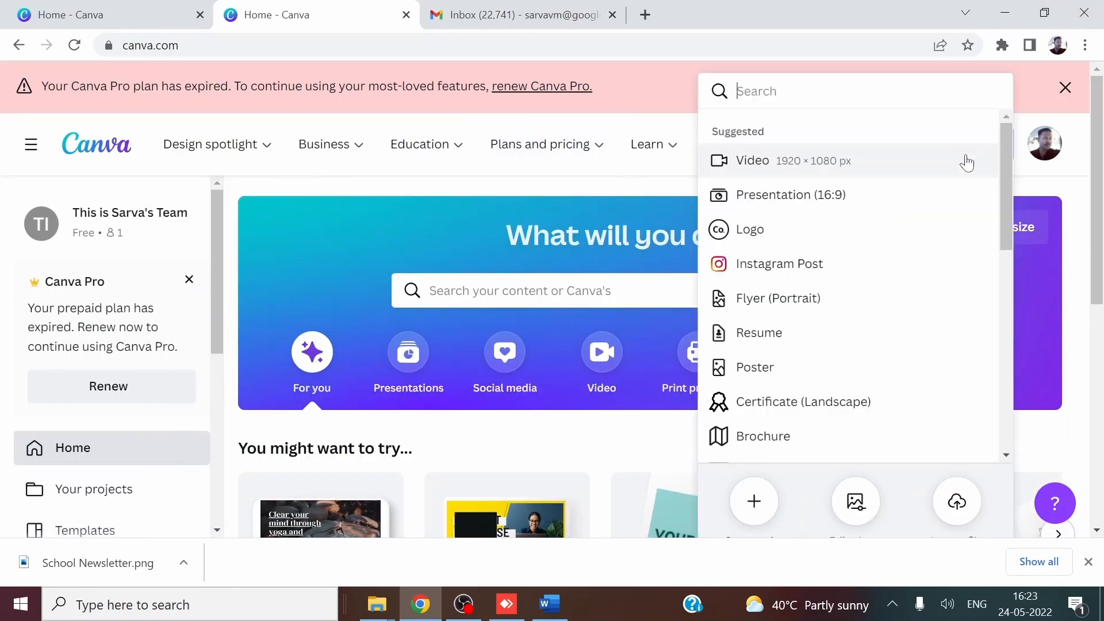
{"action": "scroll", "coordinate": [864, 333], "scroll_direction": "down", "scroll_amount": 3}
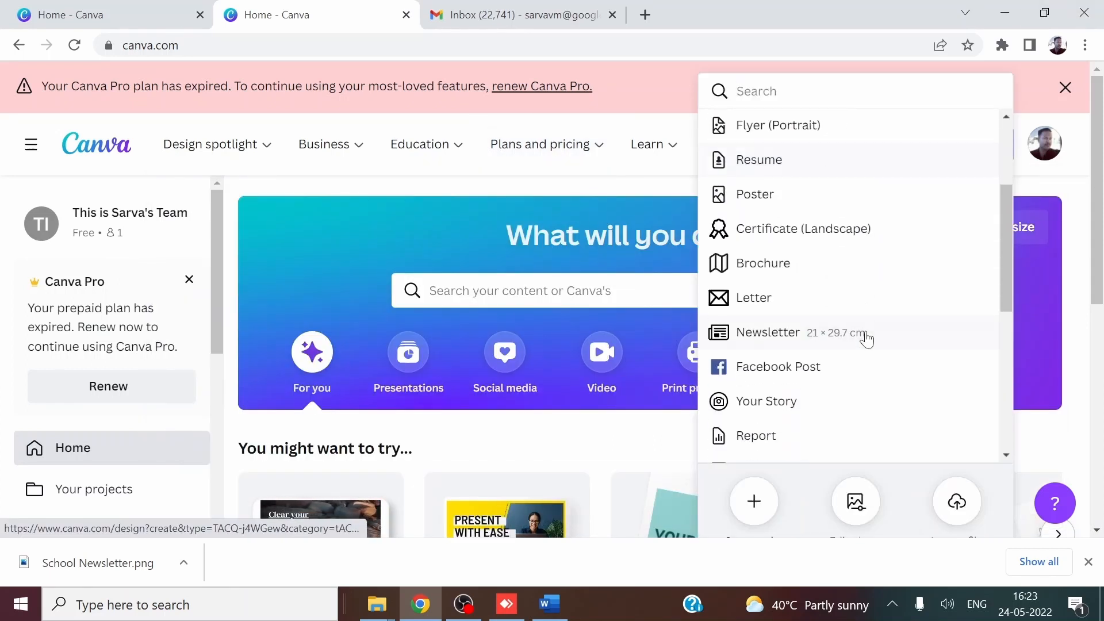
{"action": "scroll", "coordinate": [867, 339], "scroll_direction": "down", "scroll_amount": 2}
{"action": "scroll", "coordinate": [866, 339], "scroll_direction": "down", "scroll_amount": 2}
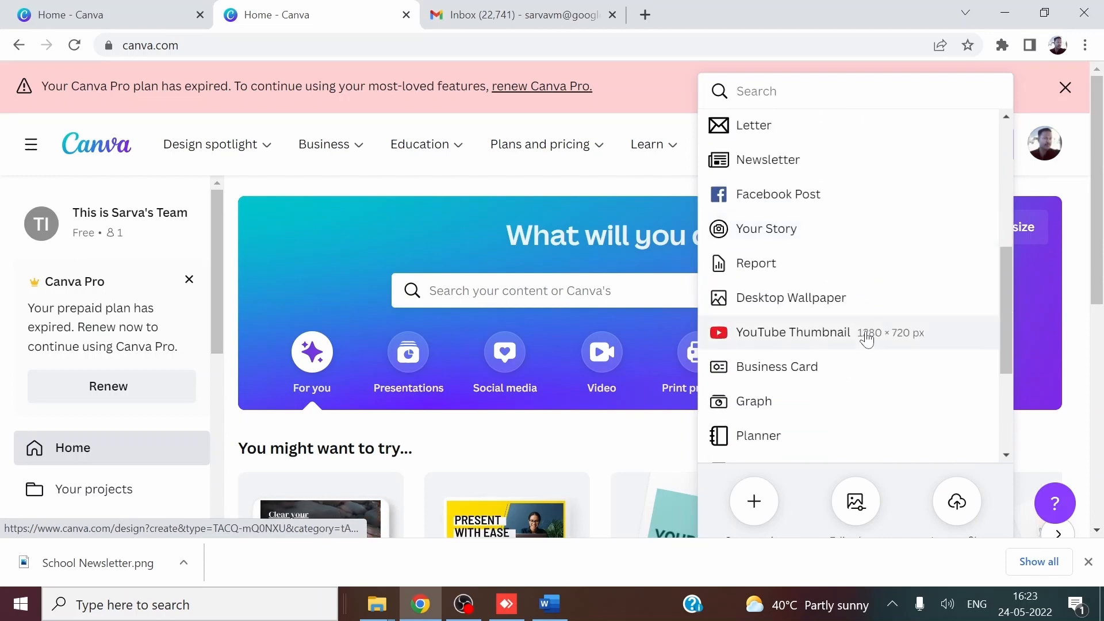
{"action": "left_click", "coordinate": [786, 167]}
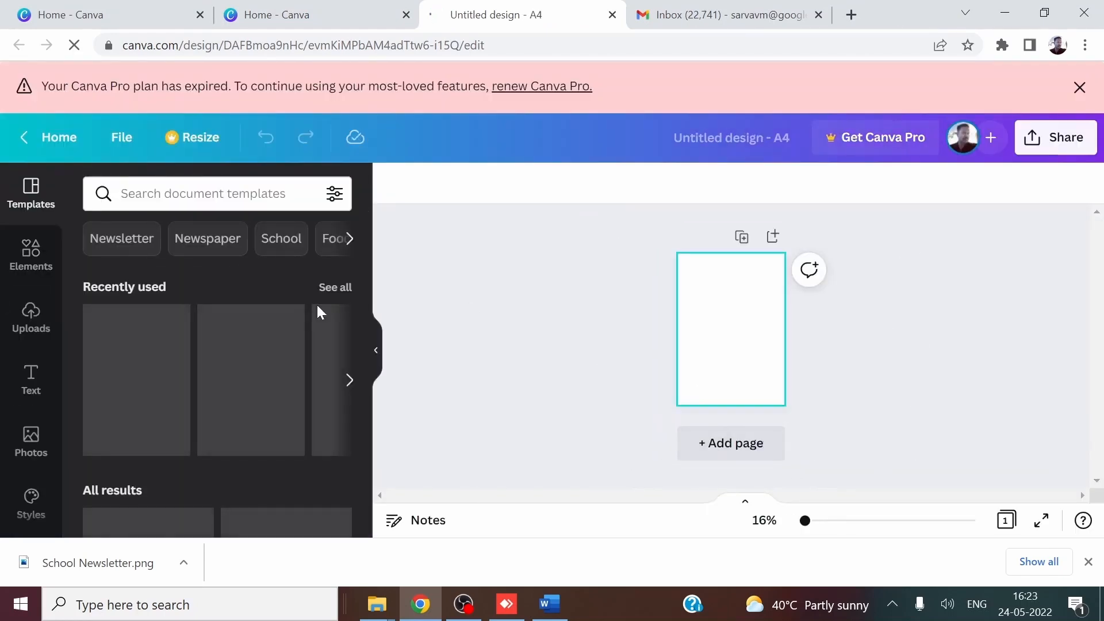
Add a heading to the blank page and replace its placeholder text with "SARVA ACADEMY"
{"action": "left_click", "coordinate": [31, 382]}
{"action": "left_click", "coordinate": [172, 288]}
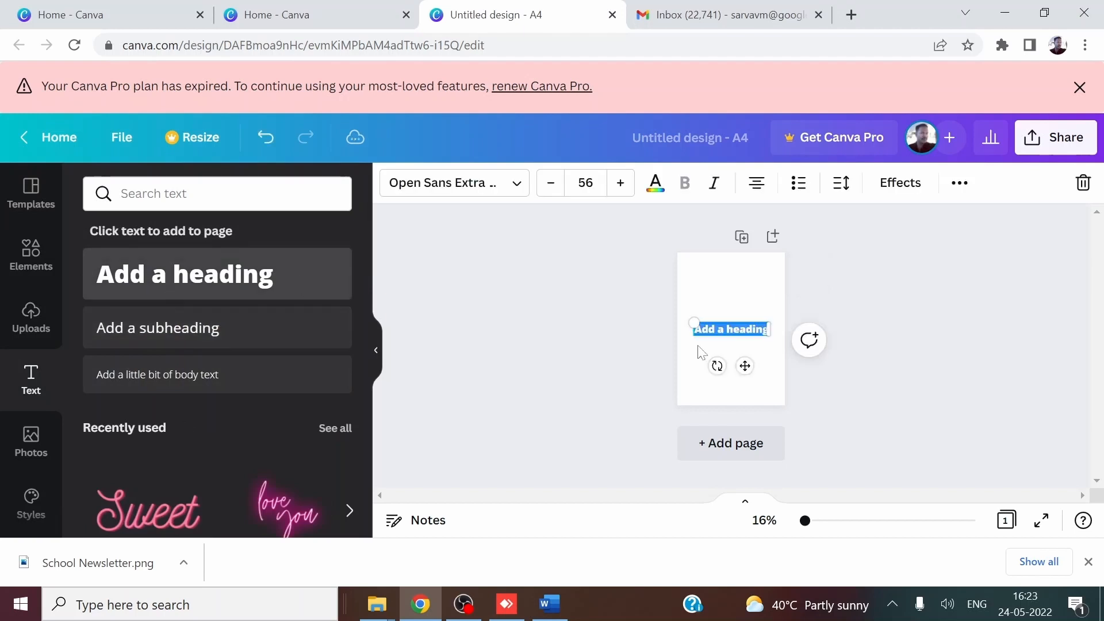
{"action": "left_click", "coordinate": [717, 329]}
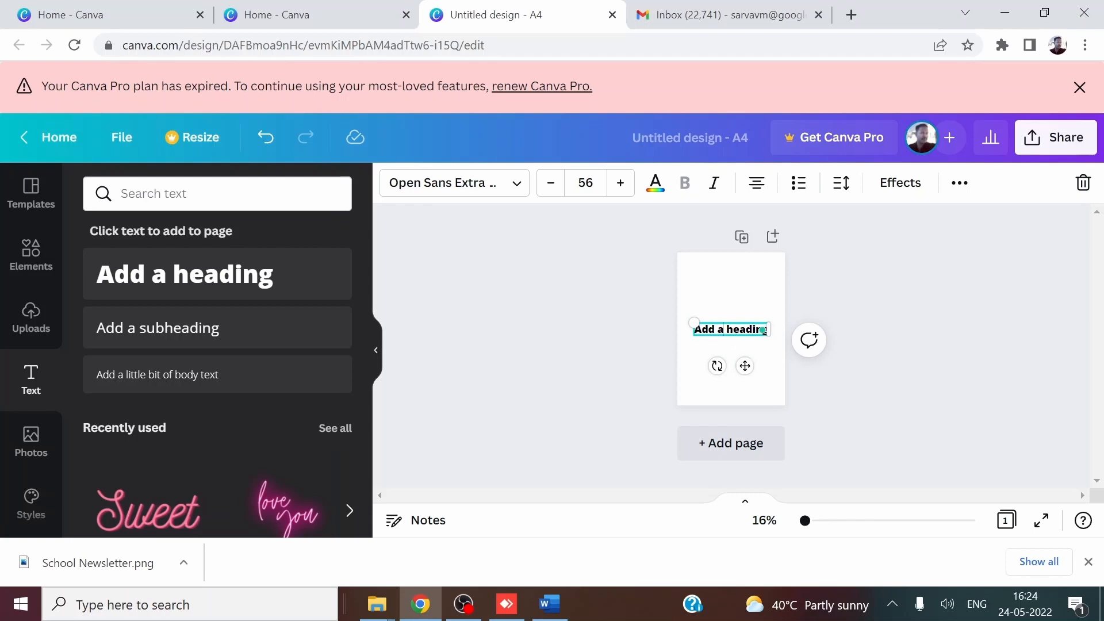
{"action": "key", "text": "BackSpace"}
{"action": "key", "text": "BackSpace"}
{"action": "key", "text": "BackSpace"}
{"action": "key", "text": "BackSpace"}
{"action": "key", "text": "BackSpace"}
{"action": "key", "text": "BackSpace"}
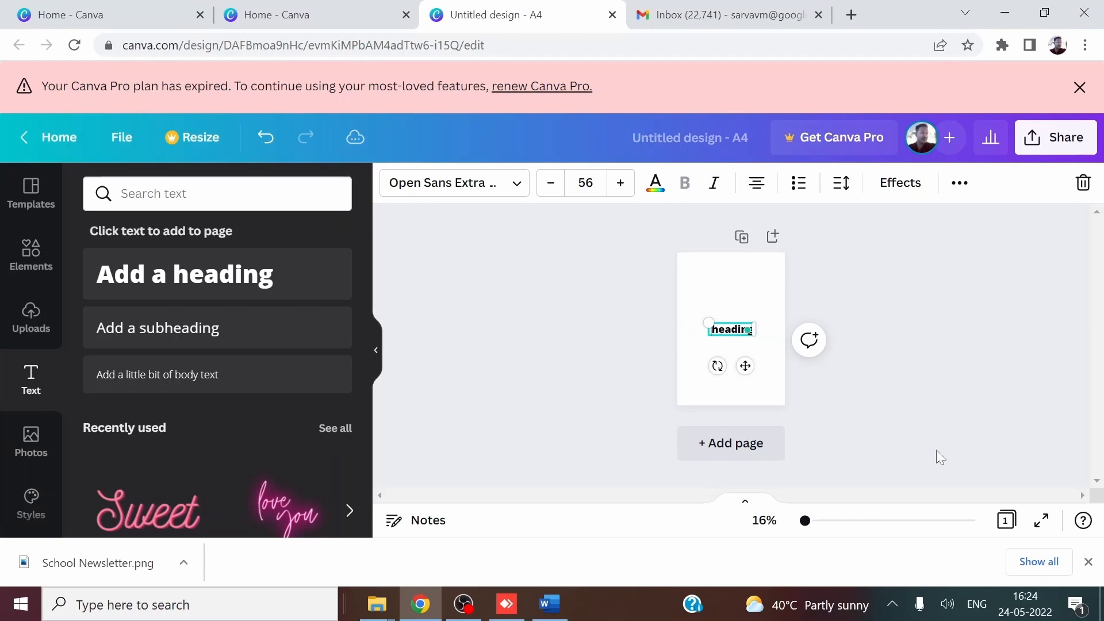
{"action": "key", "text": "Delete"}
{"action": "key", "text": "Delete"}
{"action": "key", "text": "Delete"}
{"action": "key", "text": "Delete"}
{"action": "key", "text": "Delete"}
{"action": "key", "text": "Delete"}
{"action": "key", "text": "Delete"}
{"action": "type", "text": "Sc"}
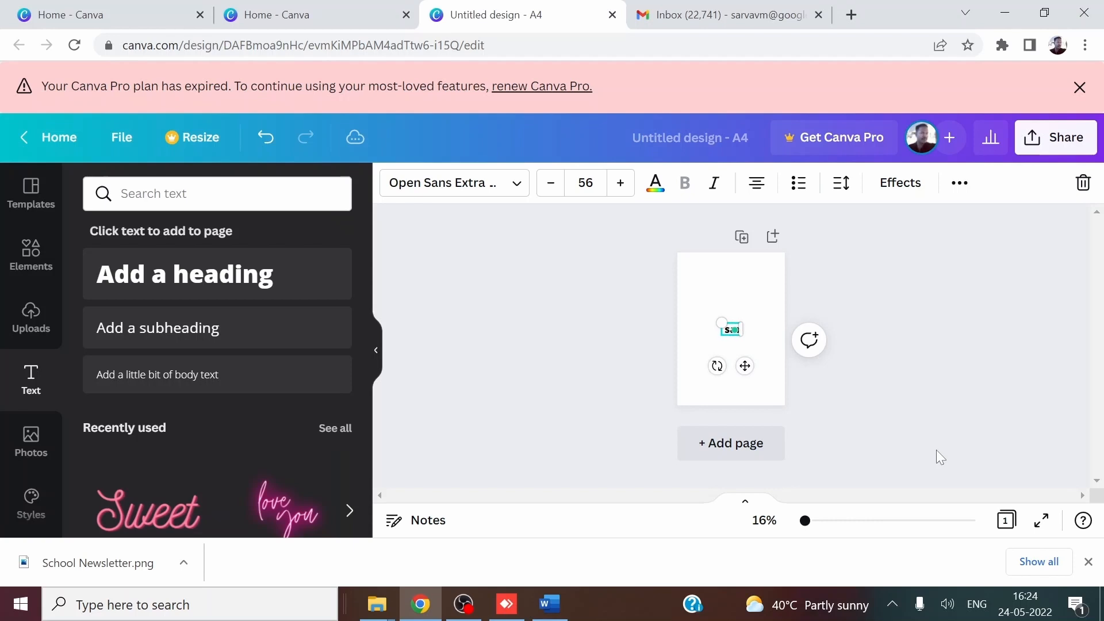
{"action": "key", "text": "BackSpace"}
{"action": "key", "text": "BackSpace"}
{"action": "type", "text": "SARVA ACADEM"}
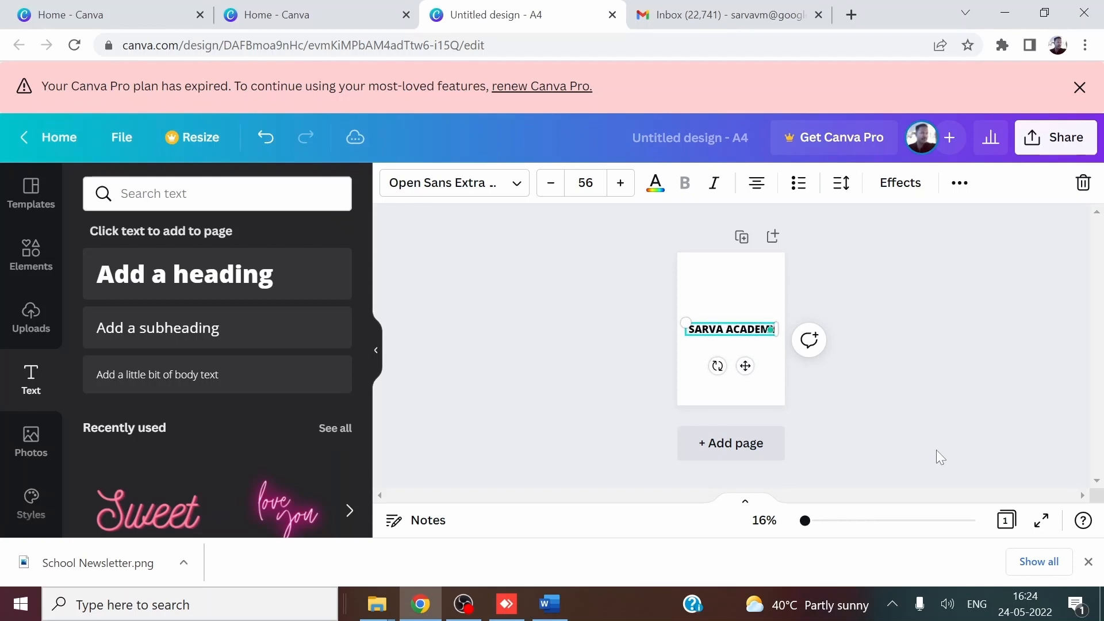
Complete the "SARVA ACADEMY" heading text and move the heading to the upper edge of the page
{"action": "type", "text": "Y"}
{"action": "left_click", "coordinate": [868, 397]}
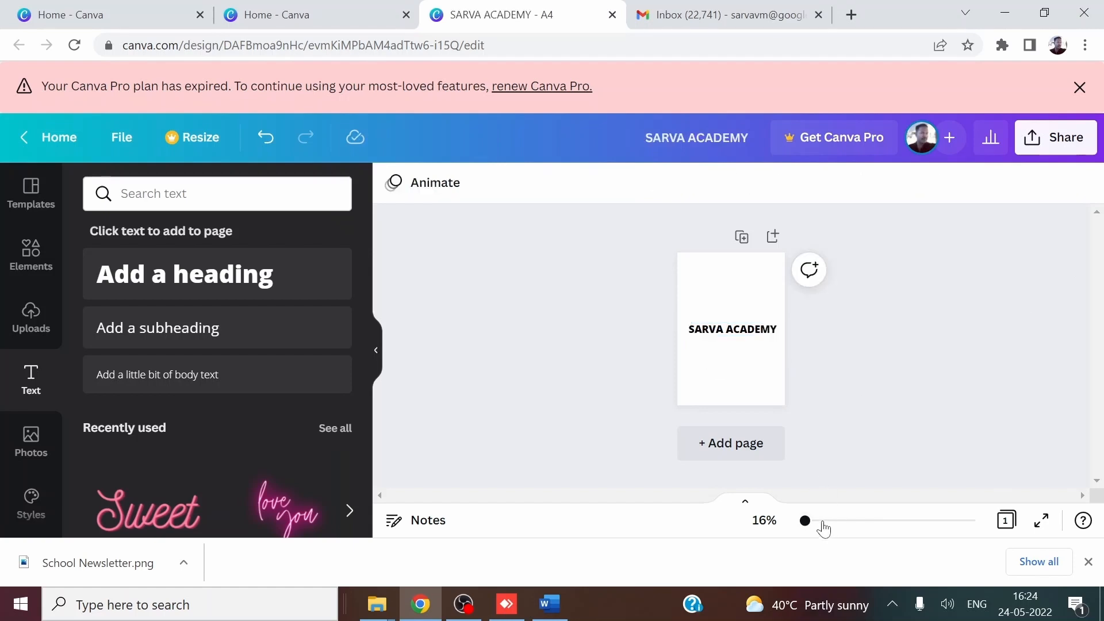
{"action": "left_click_drag", "start_coordinate": [811, 524], "coordinate": [808, 523]}
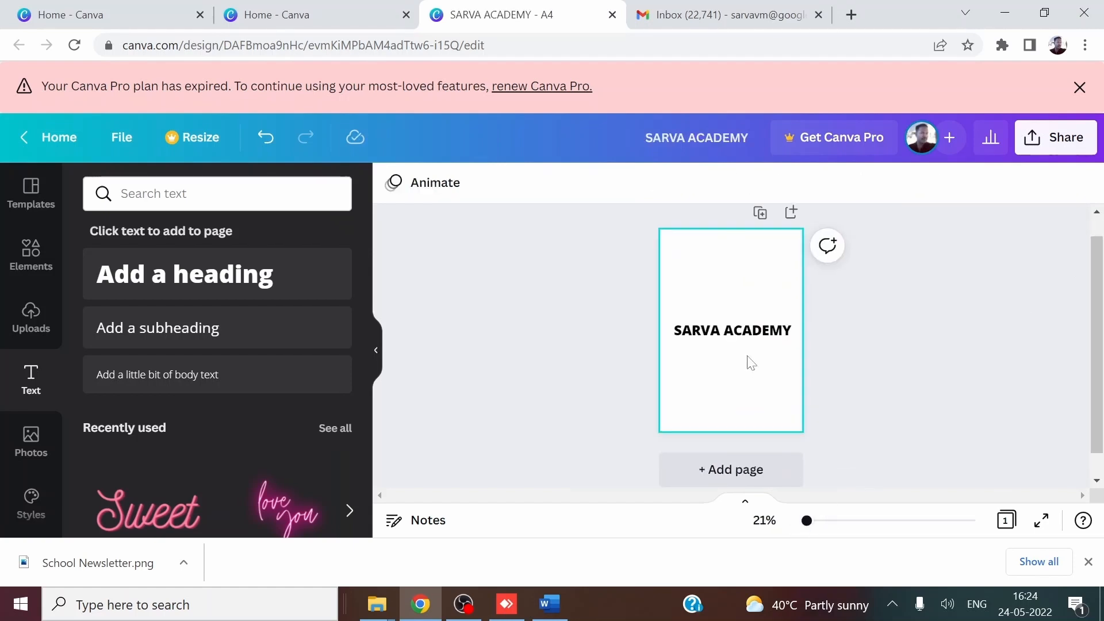
{"action": "left_click_drag", "start_coordinate": [744, 339], "coordinate": [744, 257]}
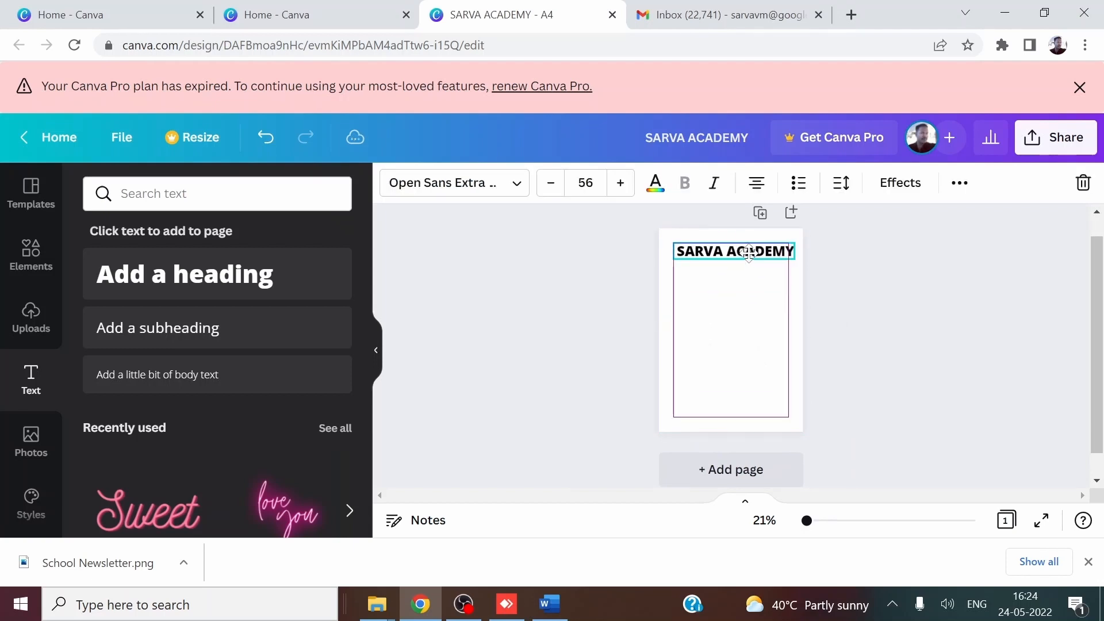
Set the page background to the solid yellow colour
{"action": "scroll", "coordinate": [46, 414], "scroll_direction": "down", "scroll_amount": 5}
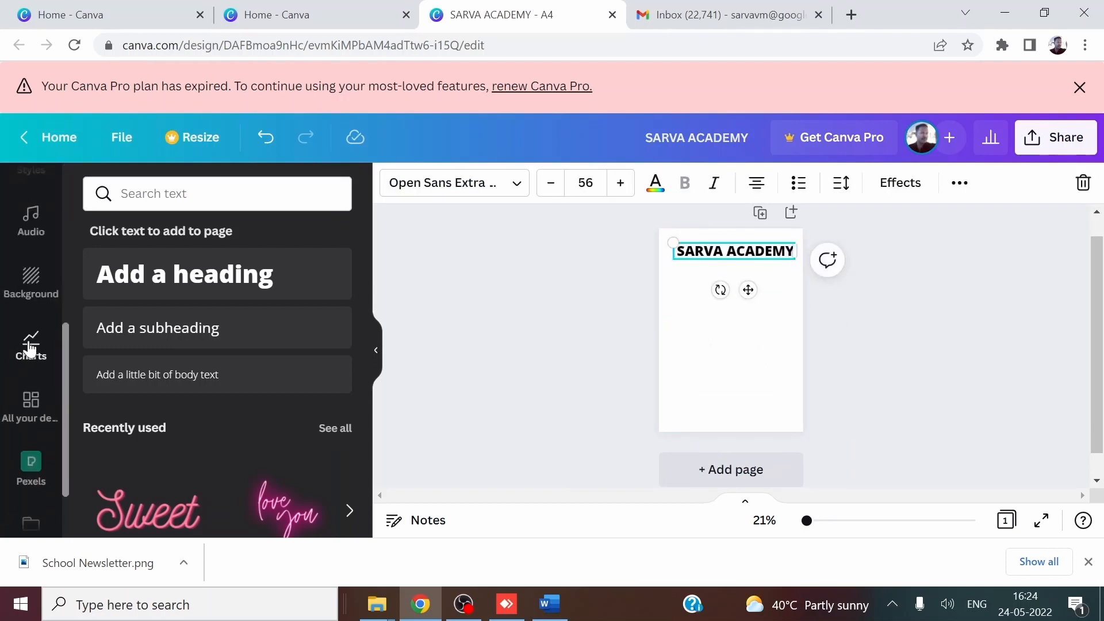
{"action": "left_click", "coordinate": [31, 298]}
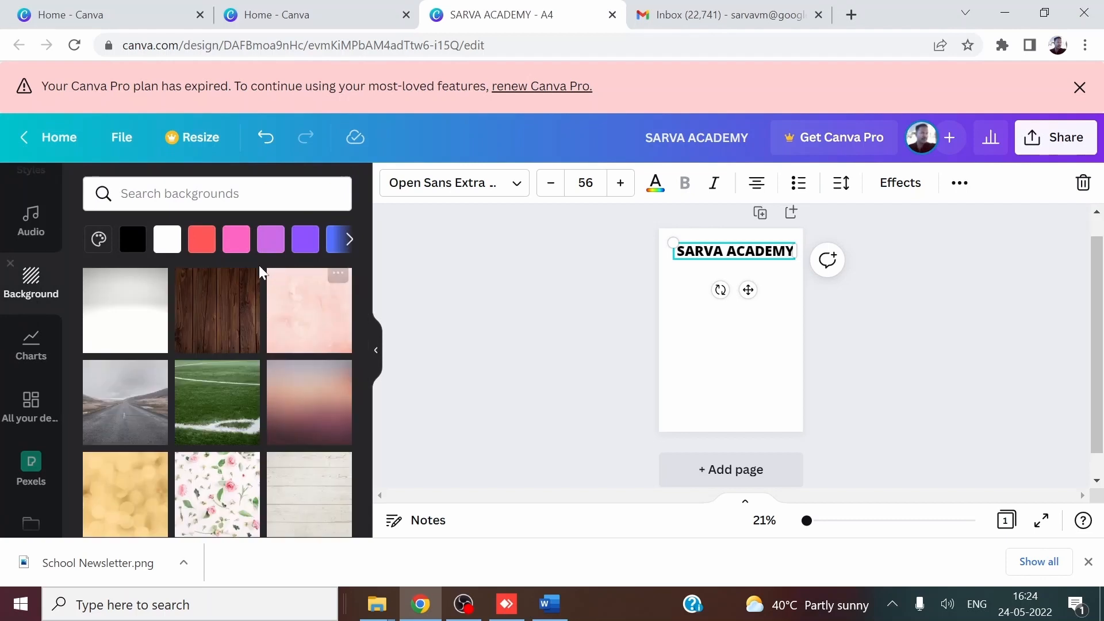
{"action": "left_click", "coordinate": [340, 242]}
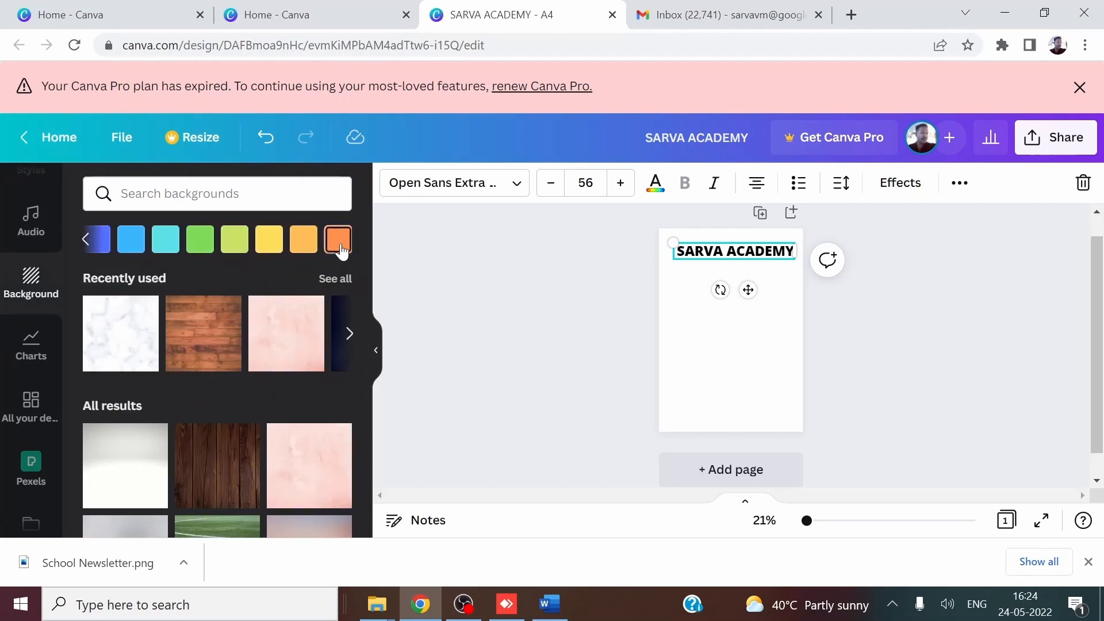
{"action": "left_click", "coordinate": [271, 244]}
{"action": "left_click", "coordinate": [930, 383]}
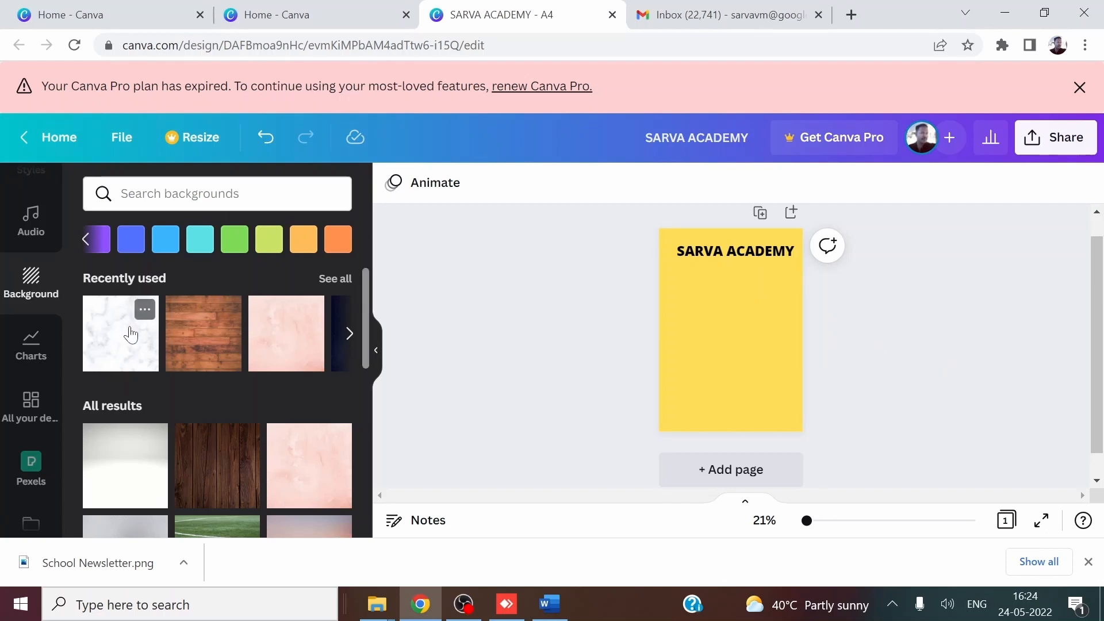
Insert the uploaded blue steps image on the page and shrink it to about 5.5 wide by 3.1 high
{"action": "scroll", "coordinate": [37, 387], "scroll_direction": "up", "scroll_amount": 5}
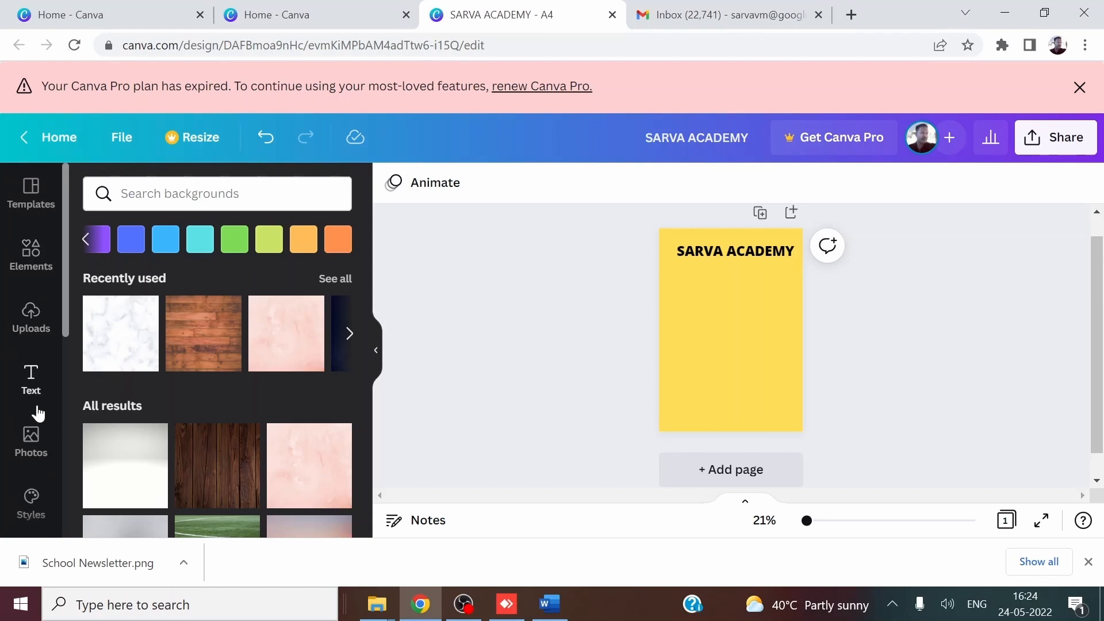
{"action": "left_click", "coordinate": [34, 326]}
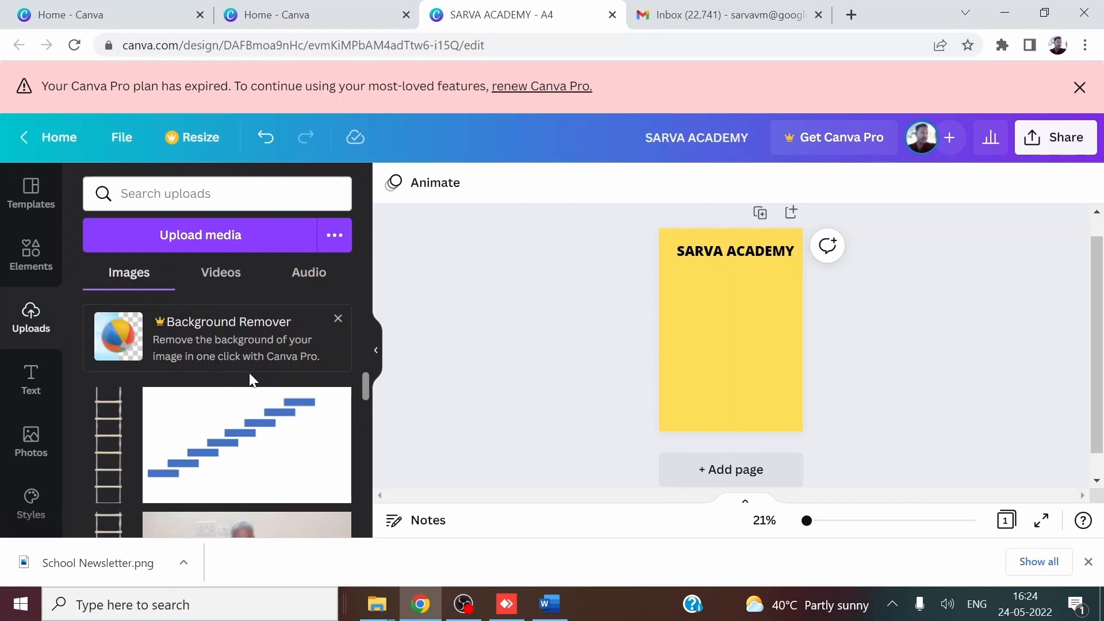
{"action": "left_click", "coordinate": [223, 458]}
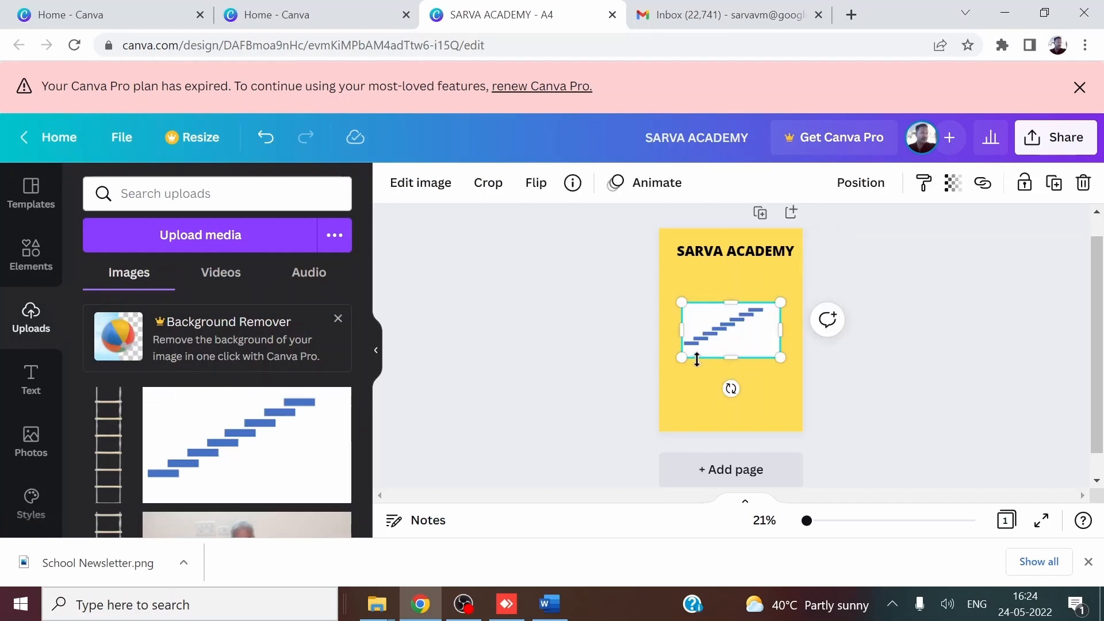
{"action": "left_click_drag", "start_coordinate": [680, 357], "coordinate": [743, 324]}
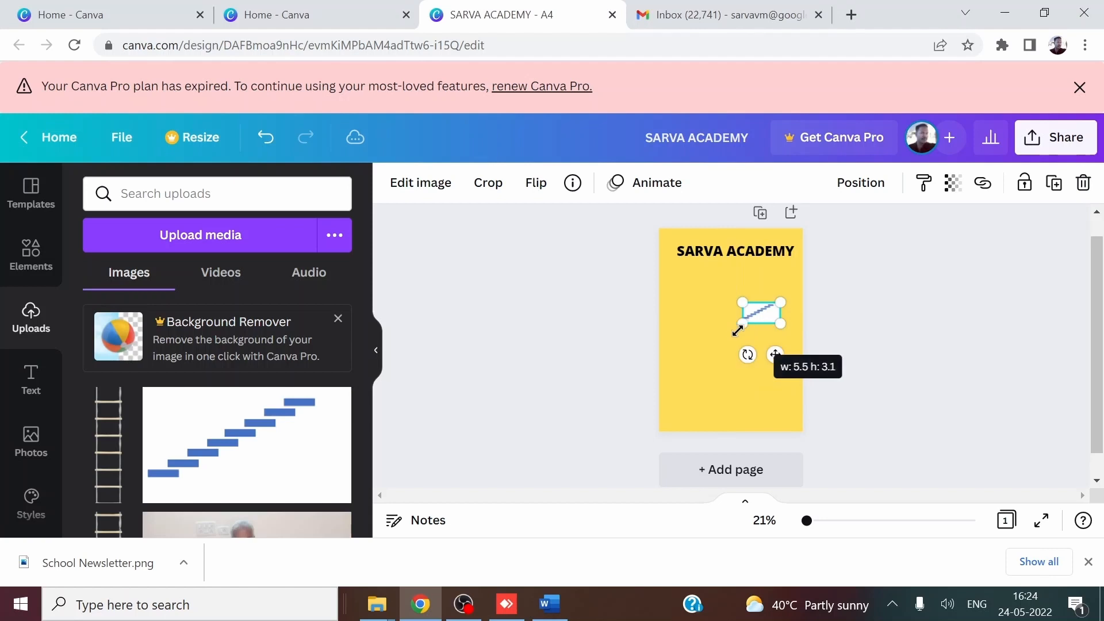
Break the "SARVA ACADEMY" title into two lines, shift it left, and place the steps image beside it on its right
{"action": "left_click", "coordinate": [722, 253]}
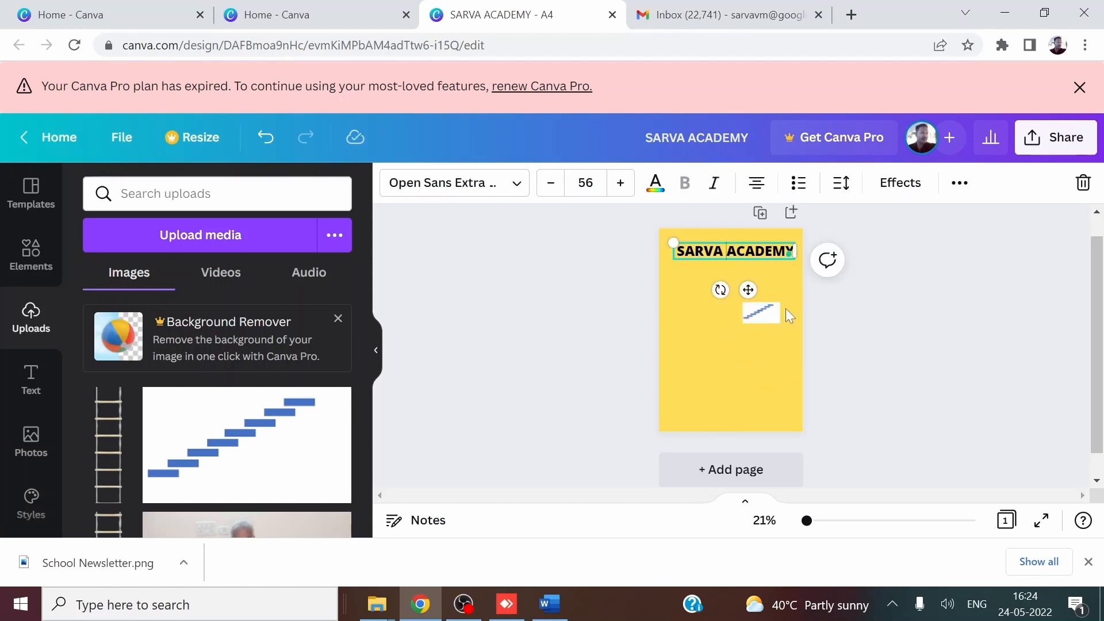
{"action": "key", "text": "Return"}
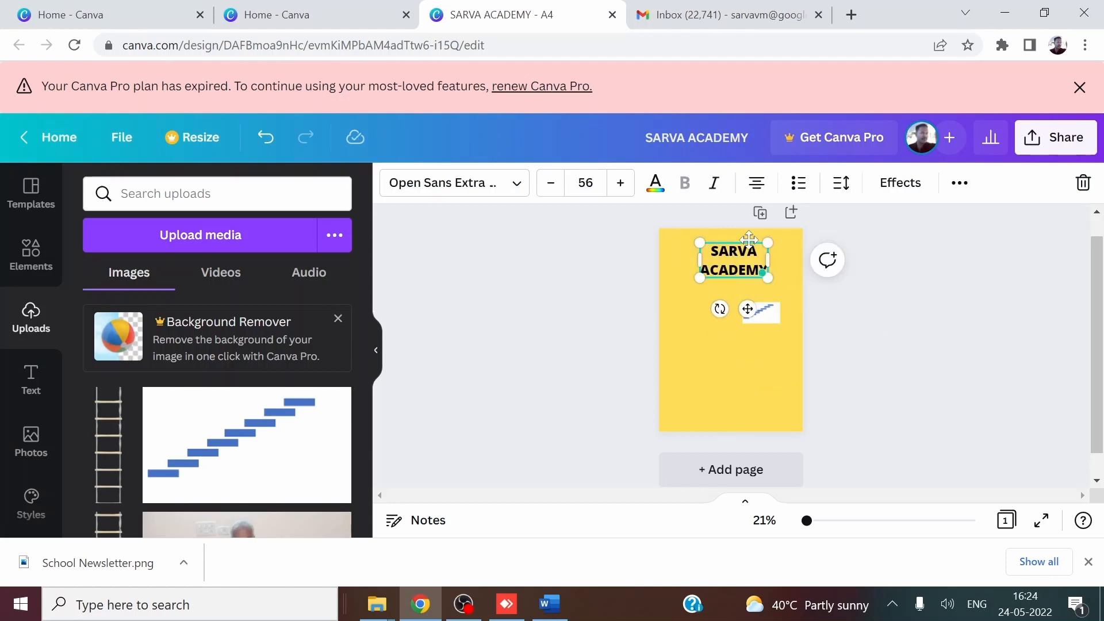
{"action": "left_click_drag", "start_coordinate": [747, 237], "coordinate": [714, 237]}
{"action": "left_click_drag", "start_coordinate": [770, 313], "coordinate": [766, 270]}
{"action": "left_click_drag", "start_coordinate": [766, 268], "coordinate": [777, 268]}
{"action": "left_click", "coordinate": [691, 270]}
{"action": "left_click_drag", "start_coordinate": [692, 270], "coordinate": [702, 271]}
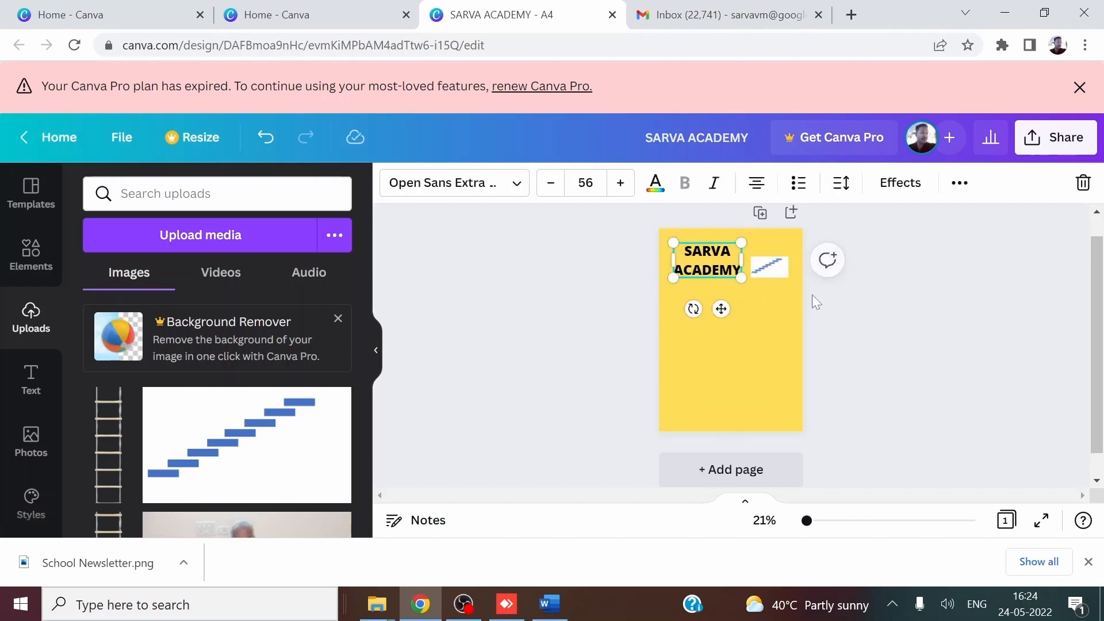
{"action": "left_click", "coordinate": [950, 310]}
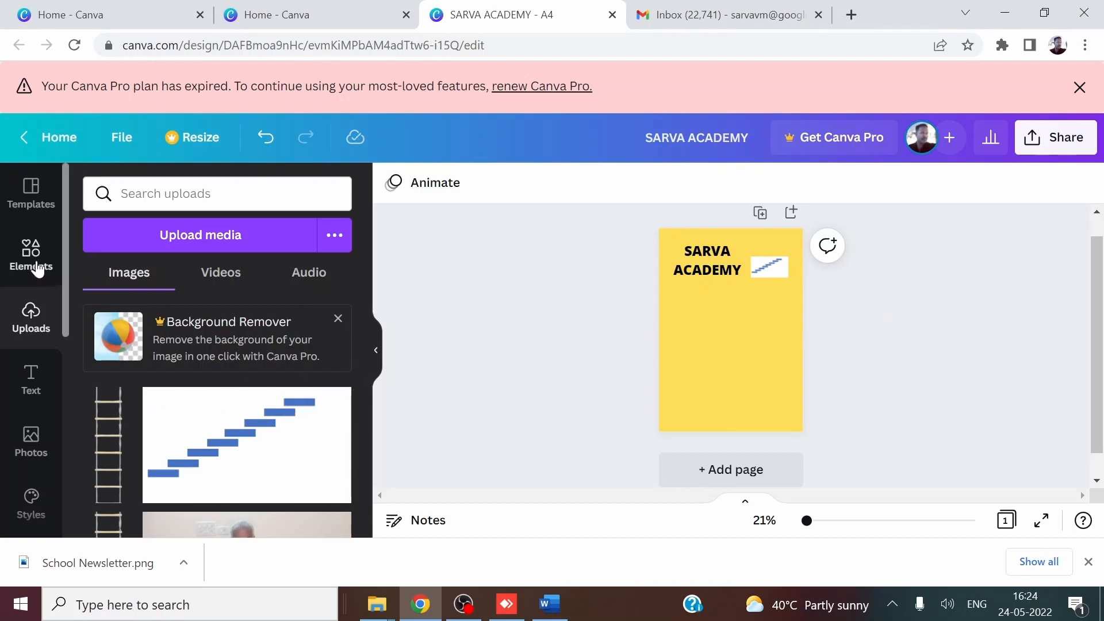
Add a heading in the middle of the page reading "Avail 25% off on all courses with this newsletter"
{"action": "left_click", "coordinate": [31, 379]}
{"action": "left_click_drag", "start_coordinate": [160, 289], "coordinate": [752, 343]}
{"action": "left_click", "coordinate": [737, 332]}
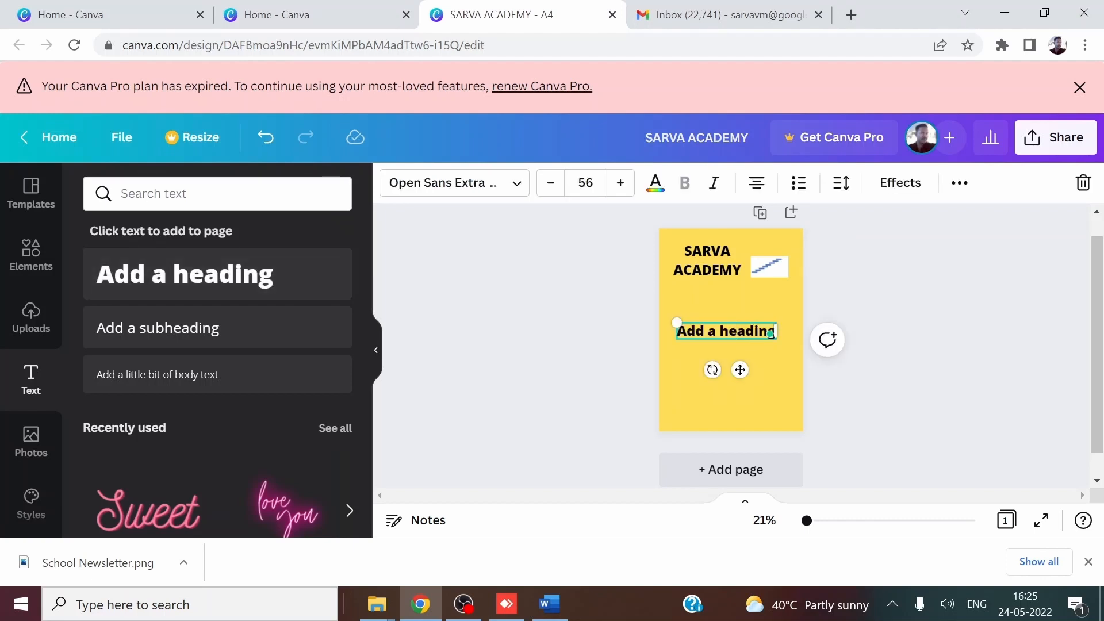
{"action": "key", "text": "BackSpace"}
{"action": "key", "text": "BackSpace"}
{"action": "key", "text": "BackSpace"}
{"action": "key", "text": "BackSpace"}
{"action": "key", "text": "BackSpace"}
{"action": "key", "text": "BackSpace"}
{"action": "key", "text": "BackSpace"}
{"action": "key", "text": "BackSpace"}
{"action": "key", "text": "BackSpace"}
{"action": "key", "text": "BackSpace"}
{"action": "key", "text": "BackSpace"}
{"action": "key", "text": "BackSpace"}
{"action": "key", "text": "BackSpace"}
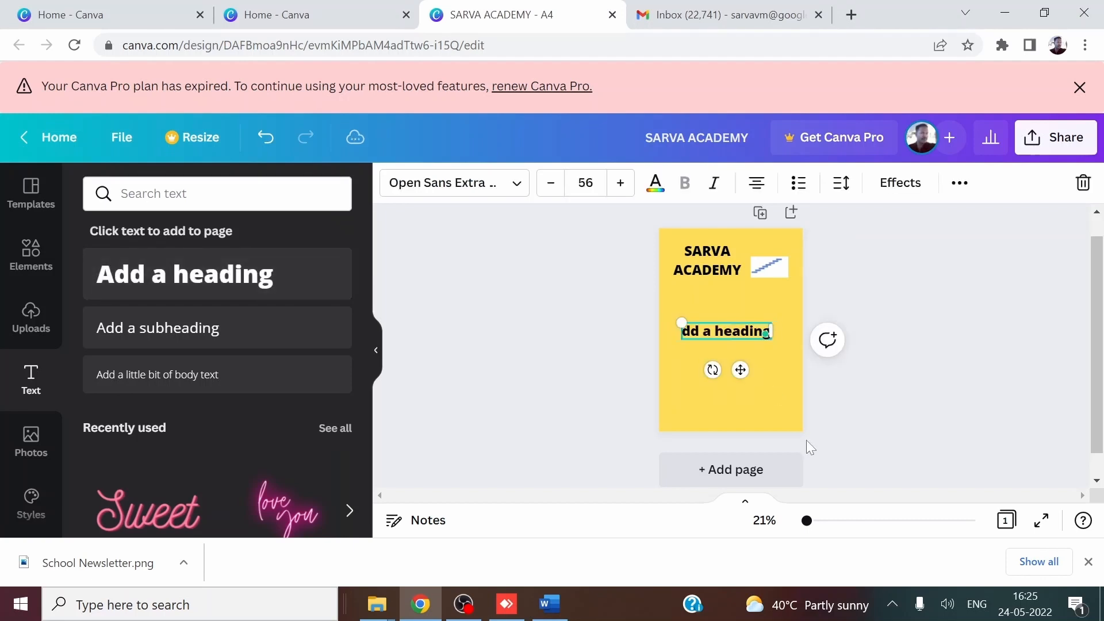
{"action": "type", "text": "Avai"}
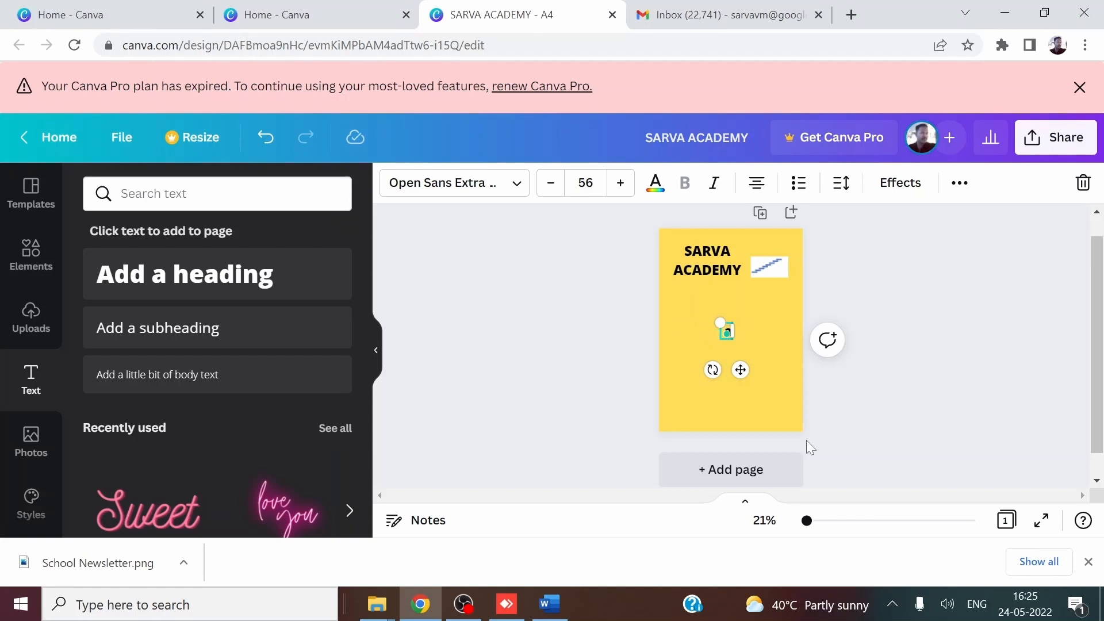
{"action": "type", "text": "l"}
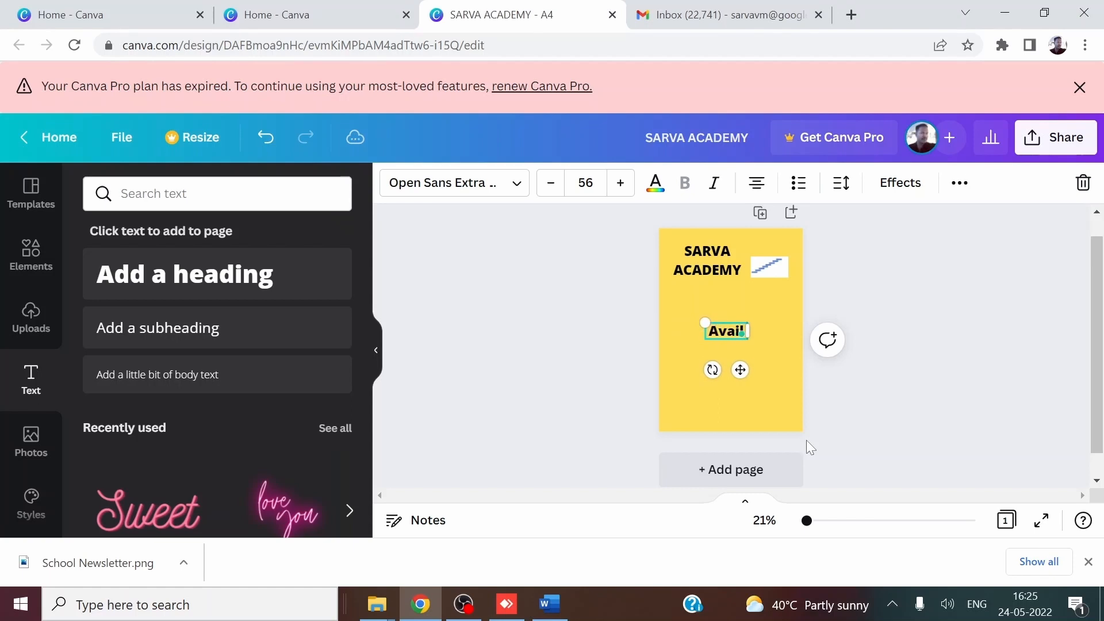
{"action": "type", "text": " 25% of"}
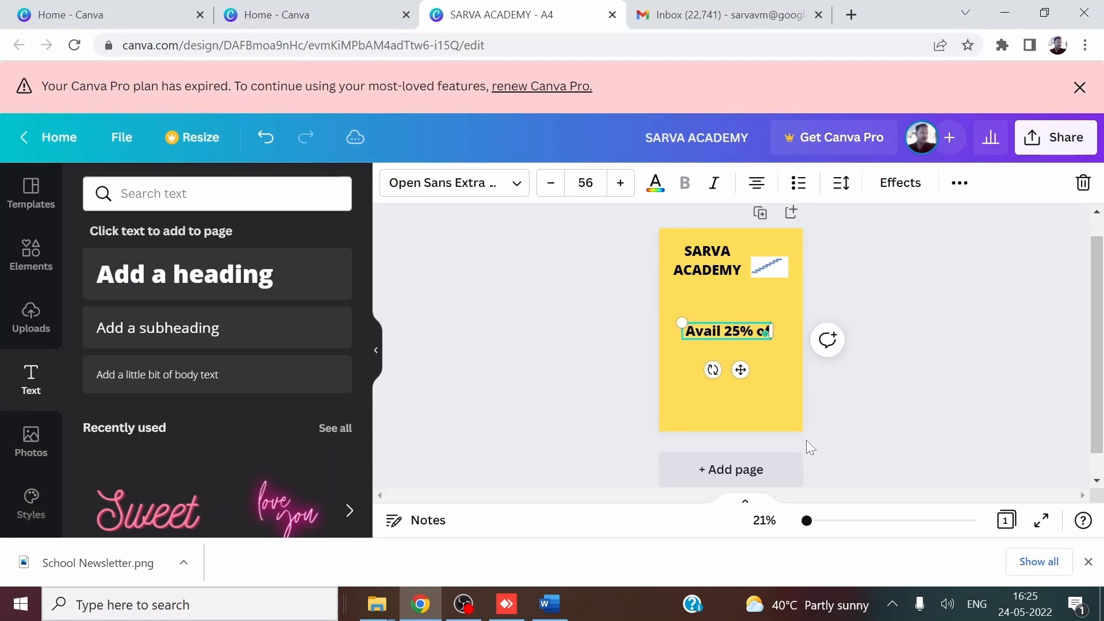
{"action": "type", "text": "f or a"}
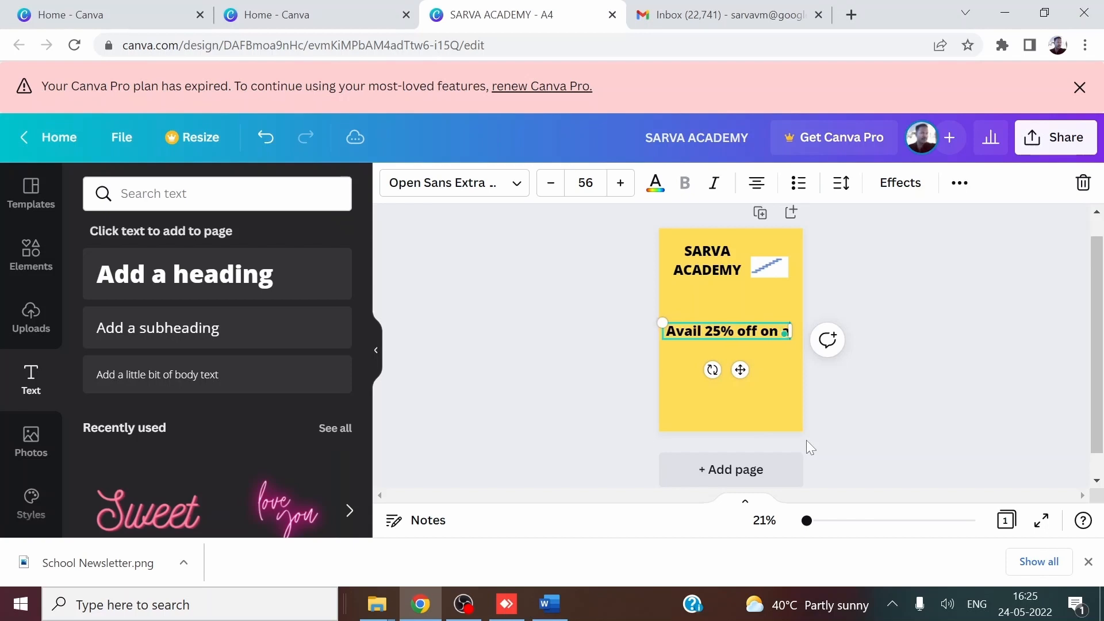
{"action": "type", "text": "ll courses "}
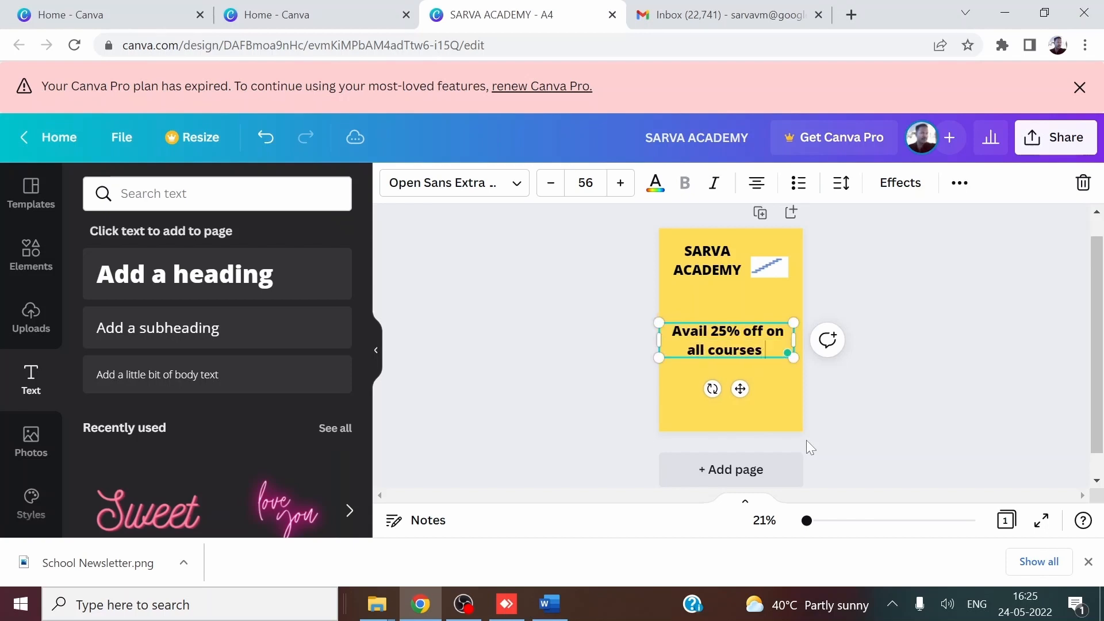
{"action": "type", "text": "with this newsletter"}
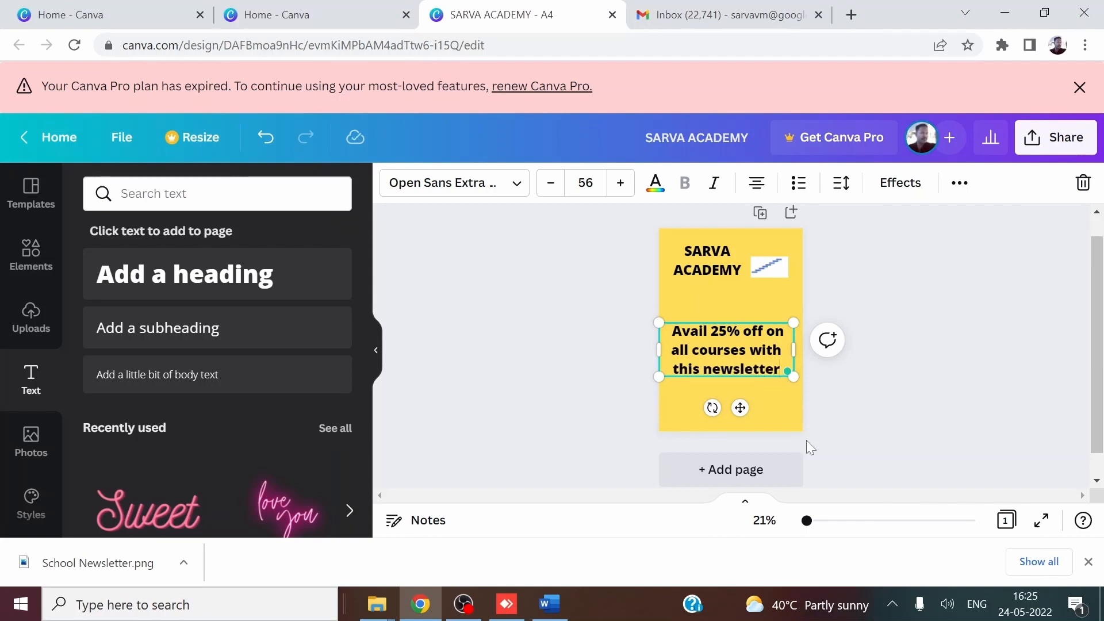
{"action": "key", "text": "Return"}
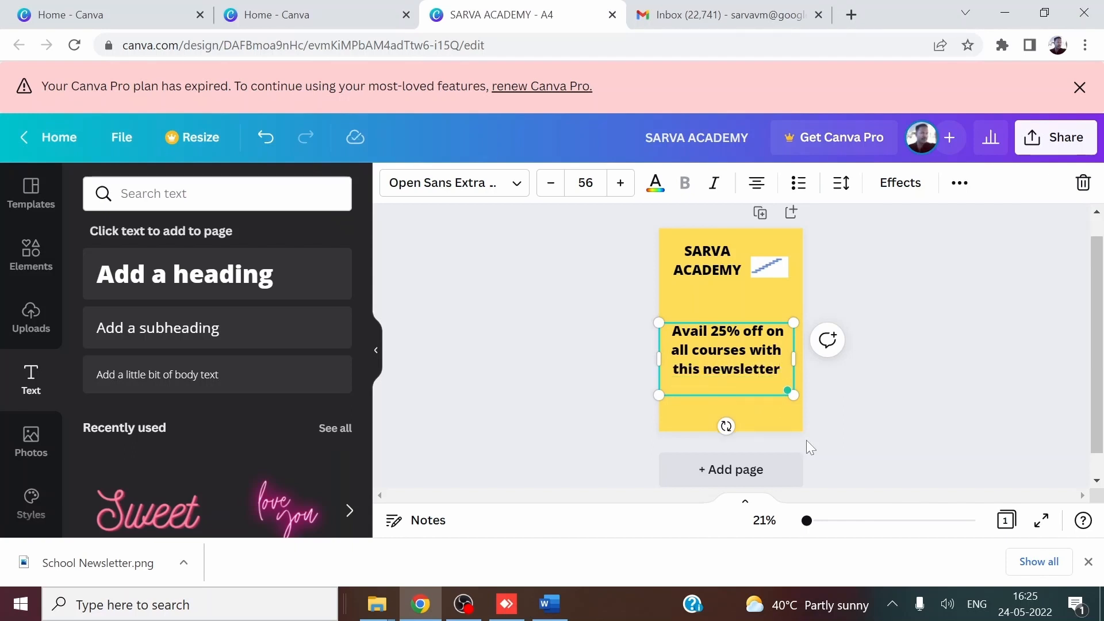
{"action": "left_click", "coordinate": [616, 340]}
Move the 25% off text up so it sits just below the title and the steps image
{"action": "left_click_drag", "start_coordinate": [739, 353], "coordinate": [744, 328]}
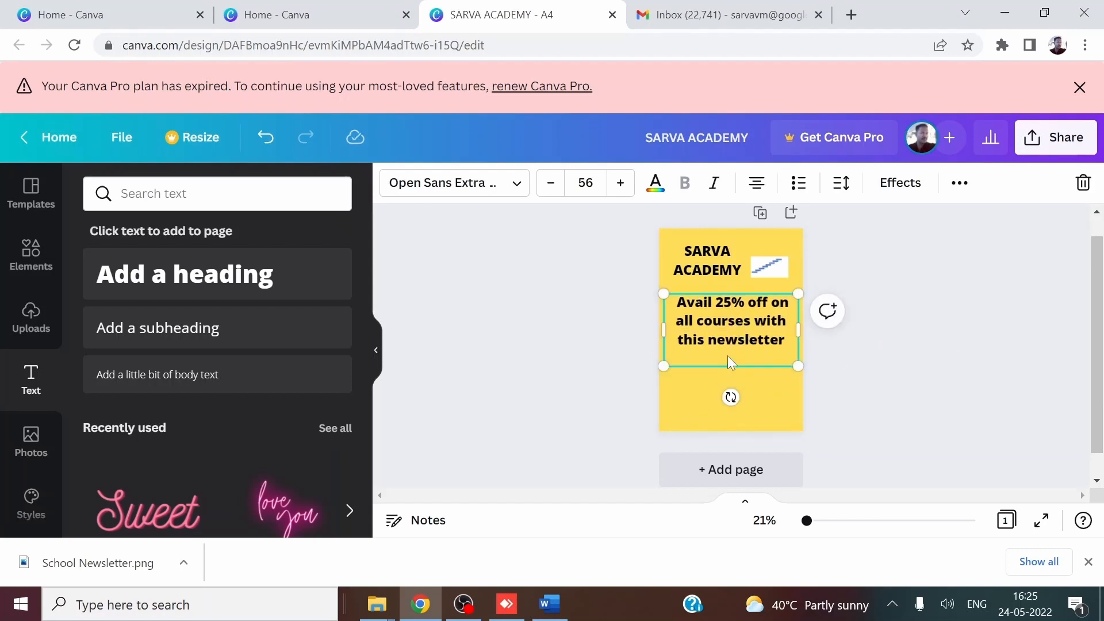
{"action": "double_click", "coordinate": [746, 341]}
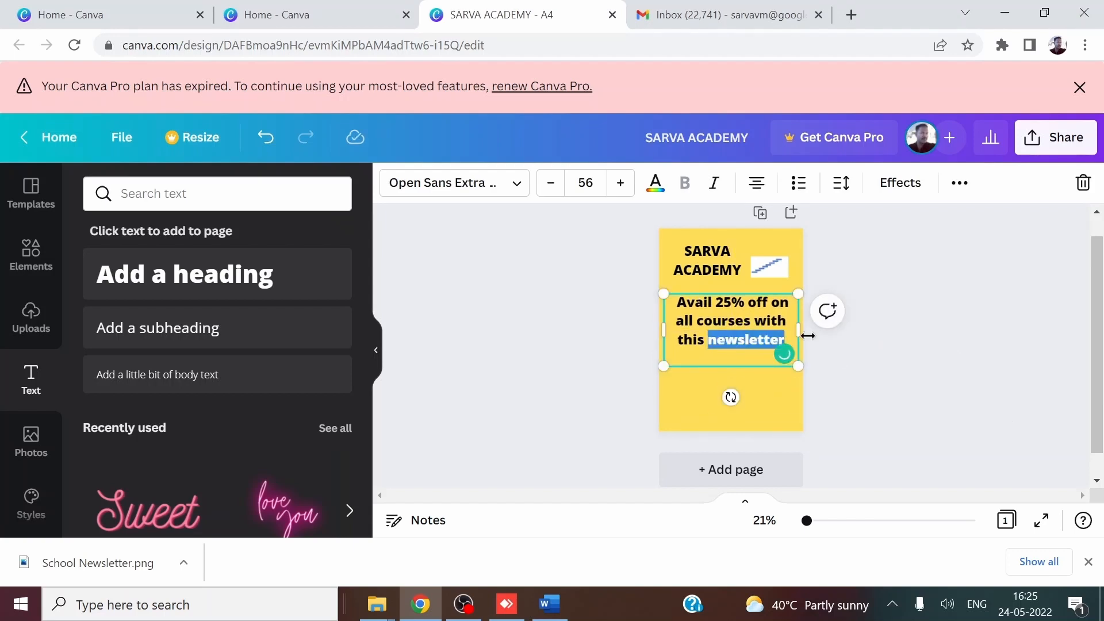
{"action": "left_click", "coordinate": [924, 431]}
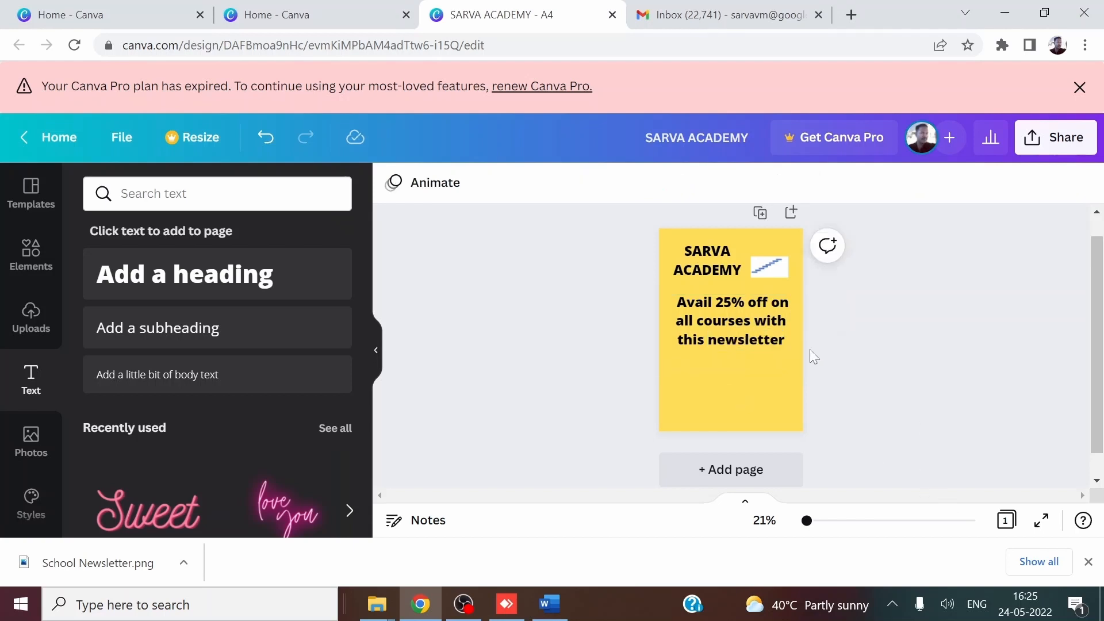
{"action": "left_click", "coordinate": [744, 344]}
{"action": "left_click", "coordinate": [946, 385]}
Add another heading at the lower edge of the page and replace its placeholder with "Offer valid till 31st May 2022"
{"action": "left_click", "coordinate": [173, 275]}
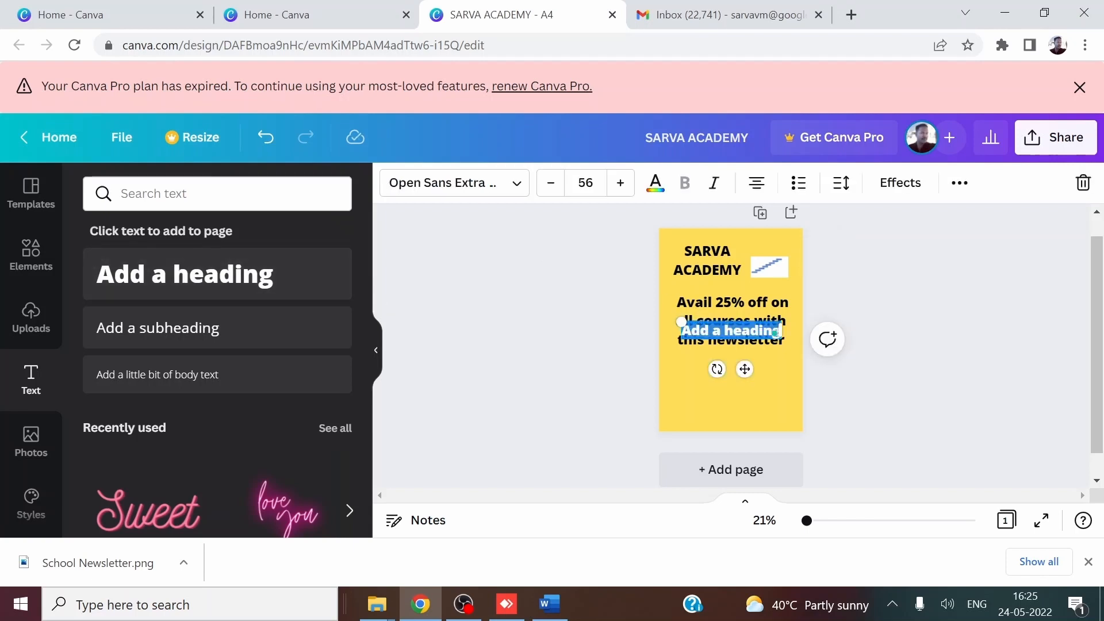
{"action": "left_click_drag", "start_coordinate": [742, 370], "coordinate": [741, 467]}
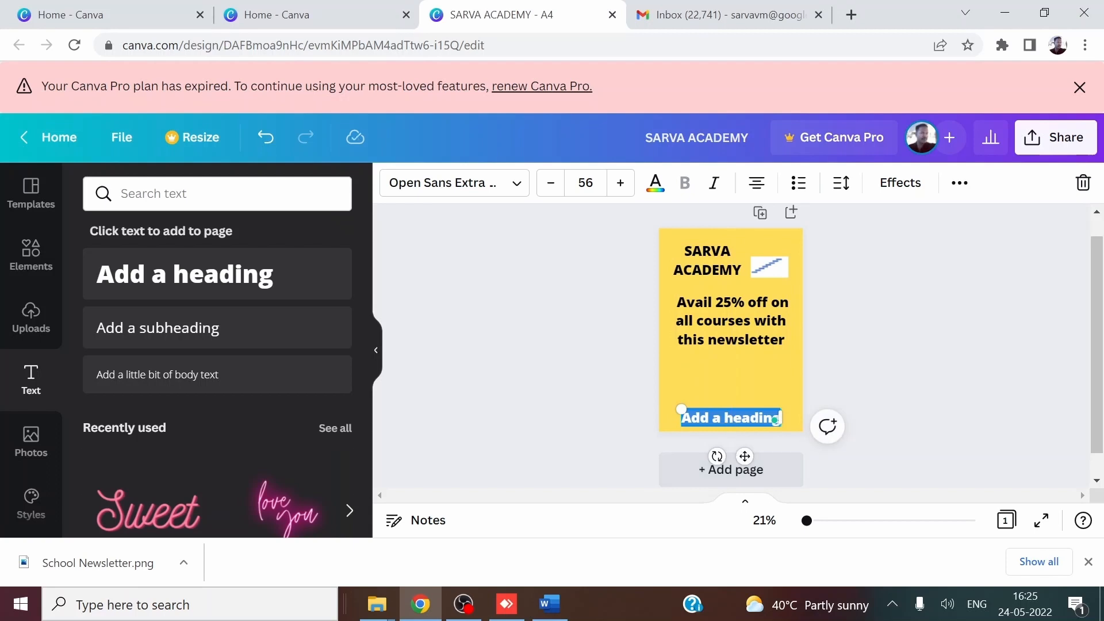
{"action": "double_click", "coordinate": [750, 417]}
{"action": "key", "text": "Home"}
{"action": "key", "text": "Delete"}
{"action": "key", "text": "Delete"}
{"action": "key", "text": "Delete"}
{"action": "key", "text": "Delete"}
{"action": "key", "text": "Delete"}
{"action": "key", "text": "Delete"}
{"action": "key", "text": "Delete"}
{"action": "key", "text": "Delete"}
{"action": "key", "text": "Delete"}
{"action": "key", "text": "Delete"}
{"action": "key", "text": "Delete"}
{"action": "key", "text": "Delete"}
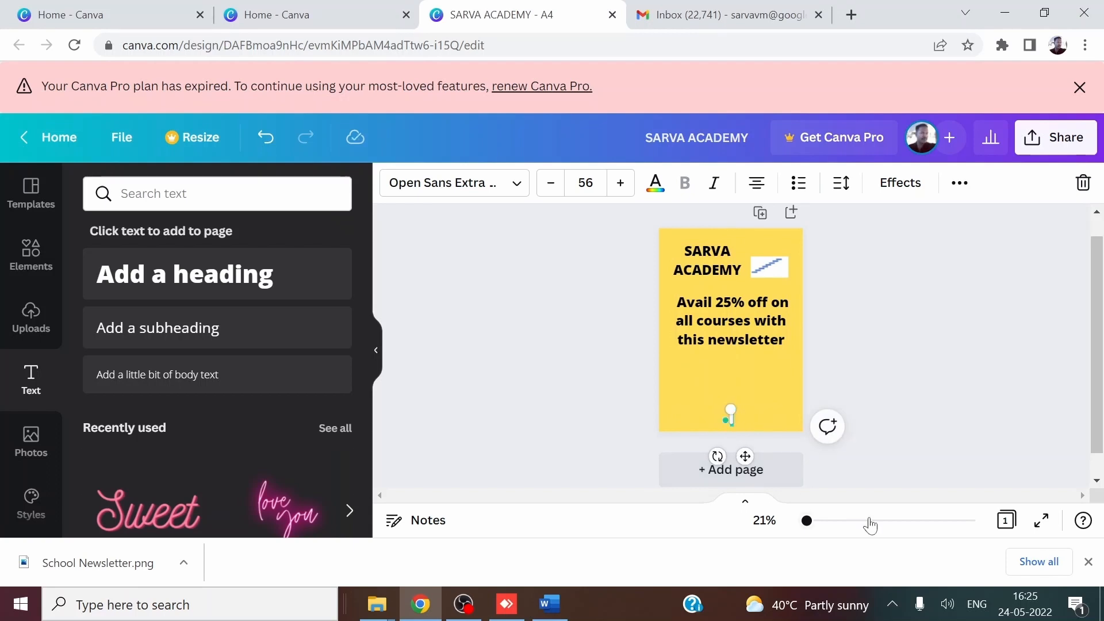
{"action": "type", "text": "off"}
{"action": "key", "text": "BackSpace"}
{"action": "key", "text": "BackSpace"}
{"action": "key", "text": "BackSpace"}
{"action": "type", "text": "Of"}
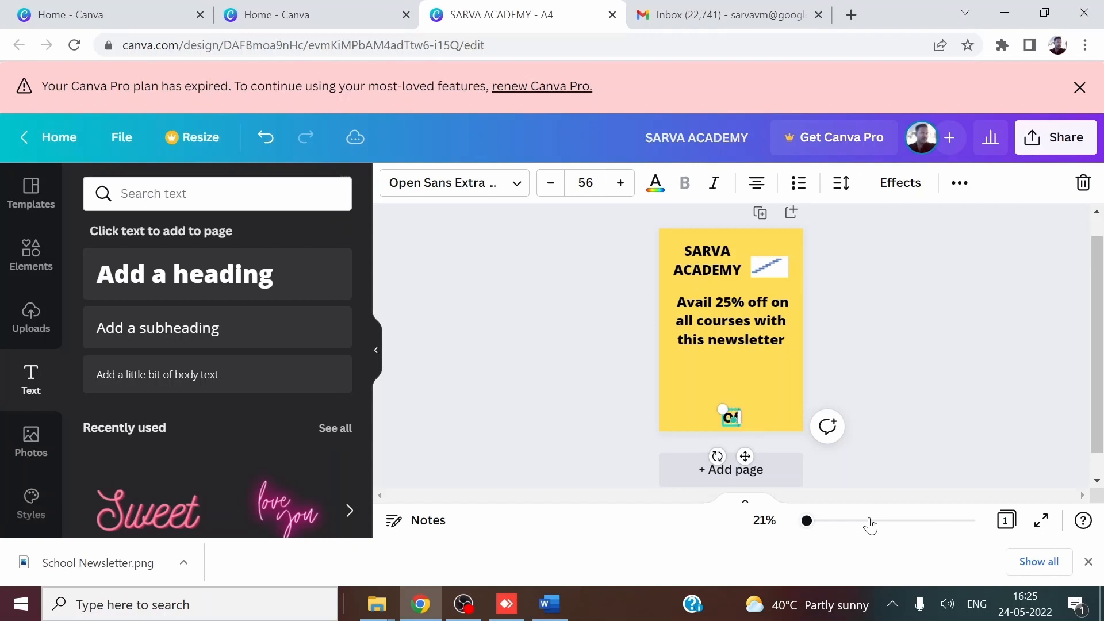
{"action": "type", "text": "fer valid til"}
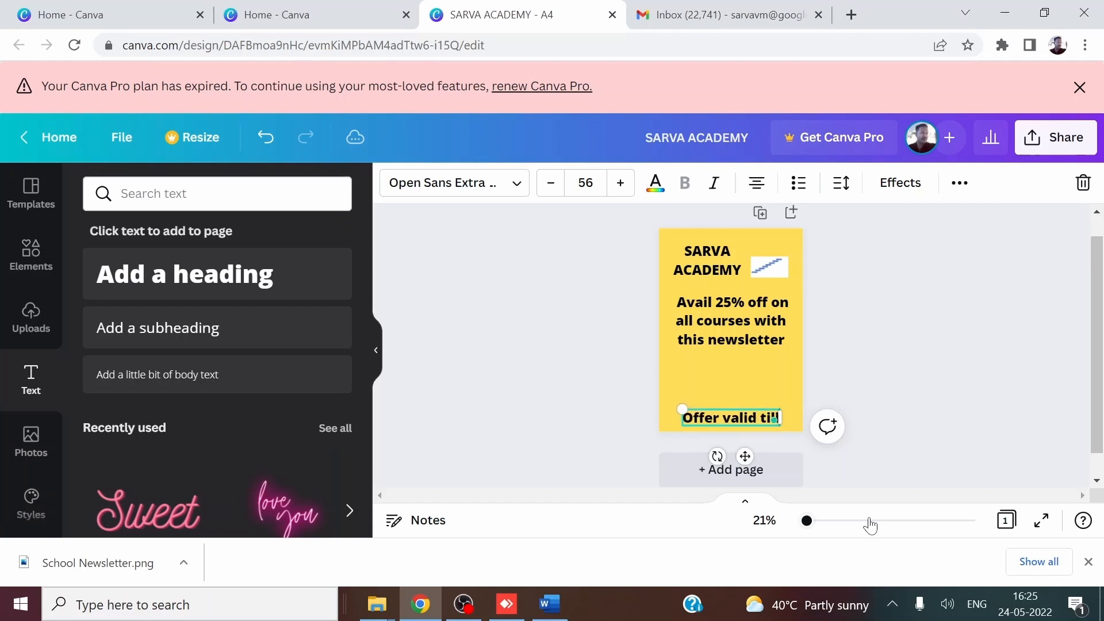
{"action": "type", "text": "l 30"}
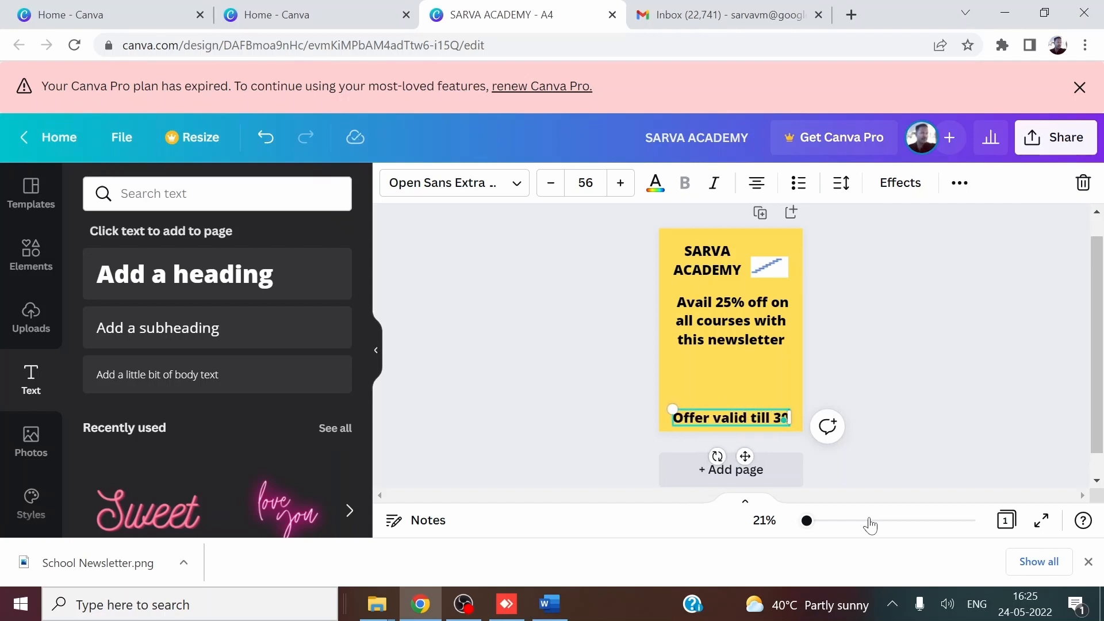
{"action": "key", "text": "BackSpace"}
{"action": "key", "text": "BackSpace"}
{"action": "type", "text": "31s"}
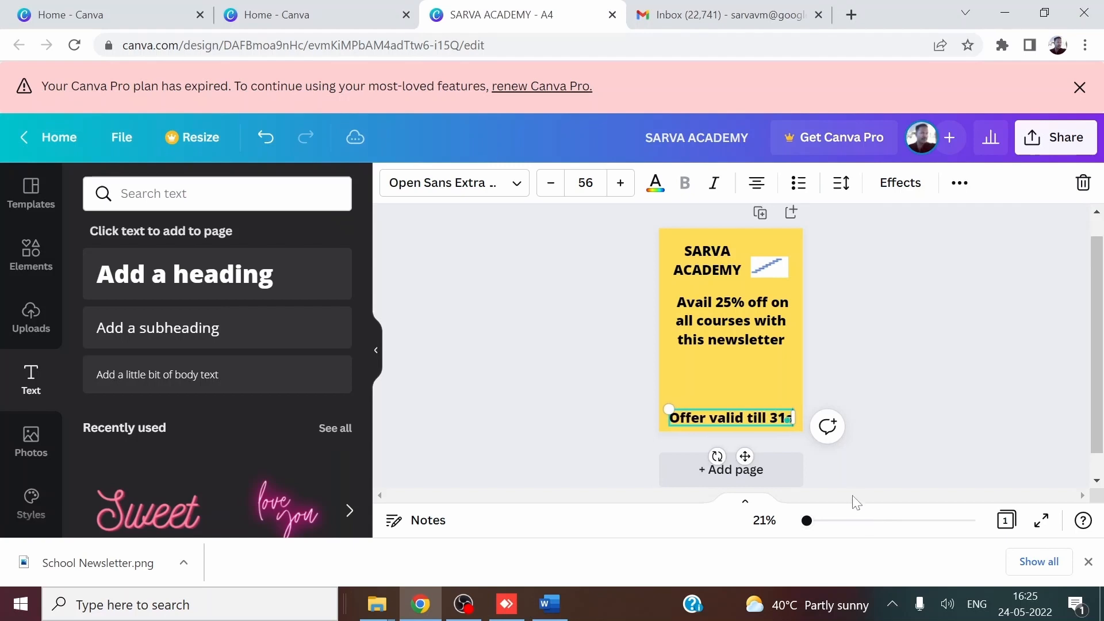
{"action": "type", "text": "t May 2022"}
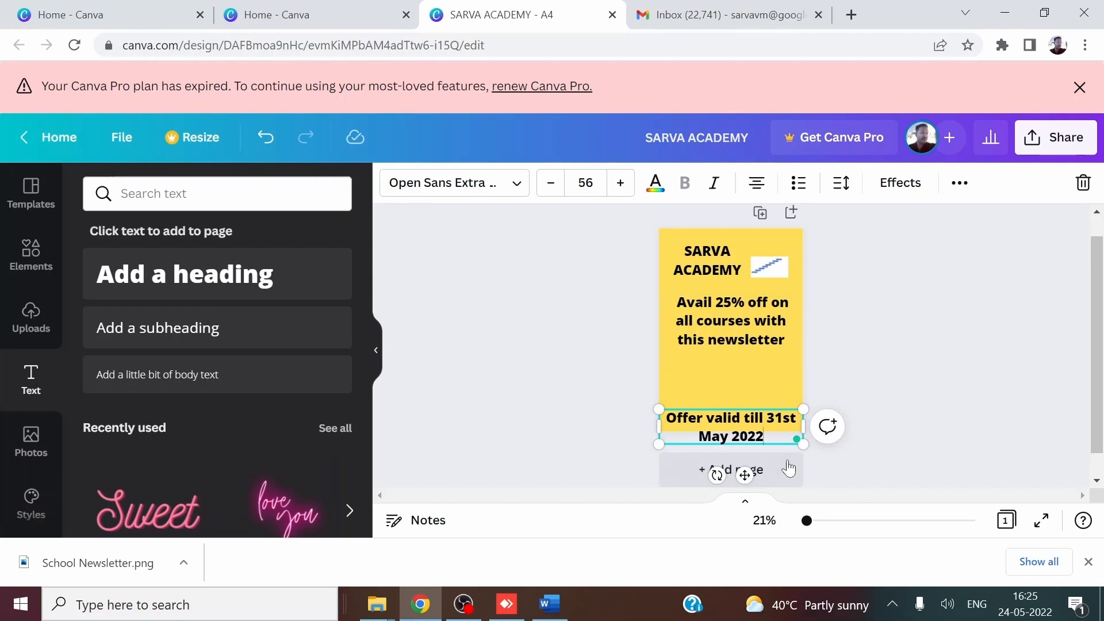
Reduce the font size of the "Offer valid till 31st May 2022" text to 39 so it fits on one line
{"action": "left_click_drag", "start_coordinate": [764, 436], "coordinate": [677, 418]}
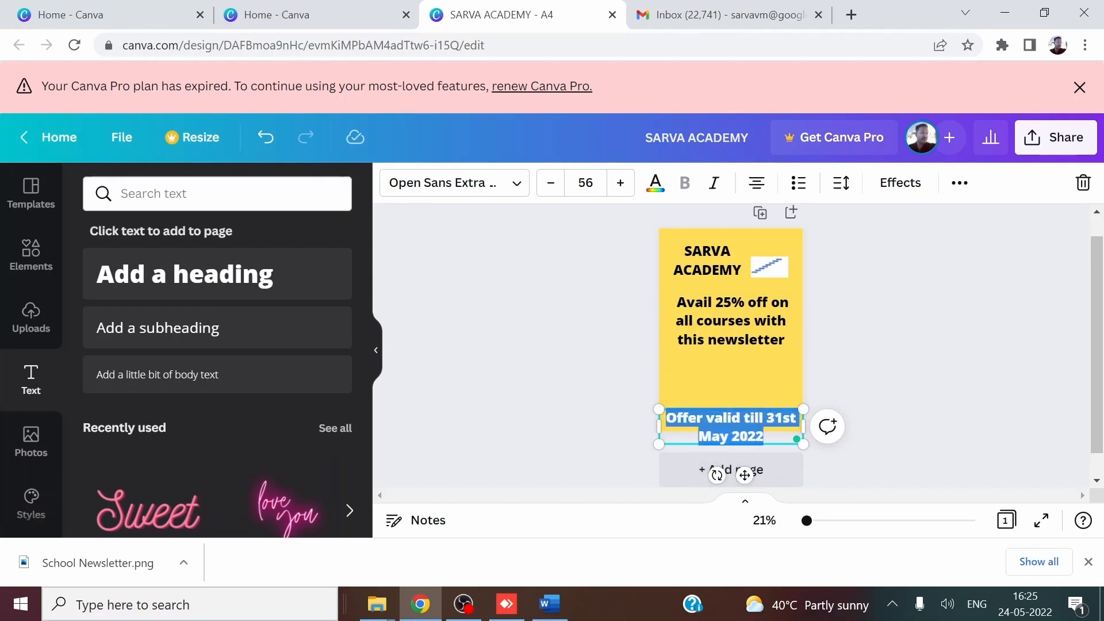
{"action": "left_click", "coordinate": [556, 183]}
{"action": "left_click", "coordinate": [556, 183]}
{"action": "left_click", "coordinate": [556, 183]}
{"action": "left_click", "coordinate": [556, 183]}
{"action": "left_click", "coordinate": [556, 183]}
{"action": "left_click", "coordinate": [555, 183]}
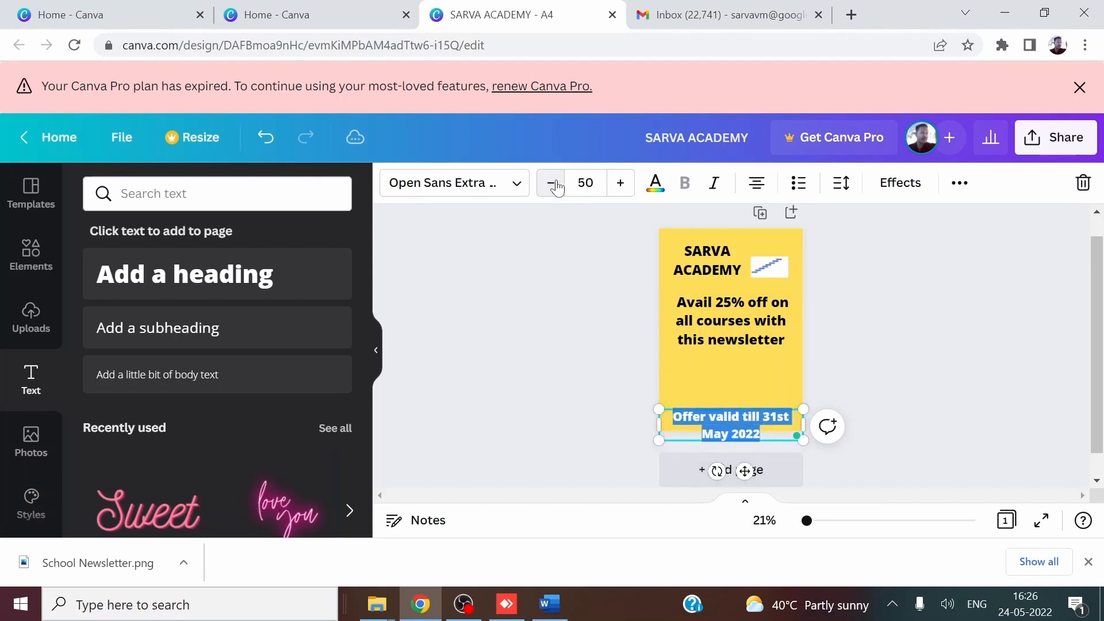
{"action": "double_click", "coordinate": [556, 182]}
{"action": "double_click", "coordinate": [556, 183]}
{"action": "left_click", "coordinate": [555, 183]}
{"action": "left_click", "coordinate": [556, 183]}
{"action": "left_click", "coordinate": [556, 183]}
{"action": "left_click", "coordinate": [555, 183]}
{"action": "left_click", "coordinate": [556, 183]}
{"action": "left_click", "coordinate": [556, 183]}
{"action": "left_click", "coordinate": [555, 183]}
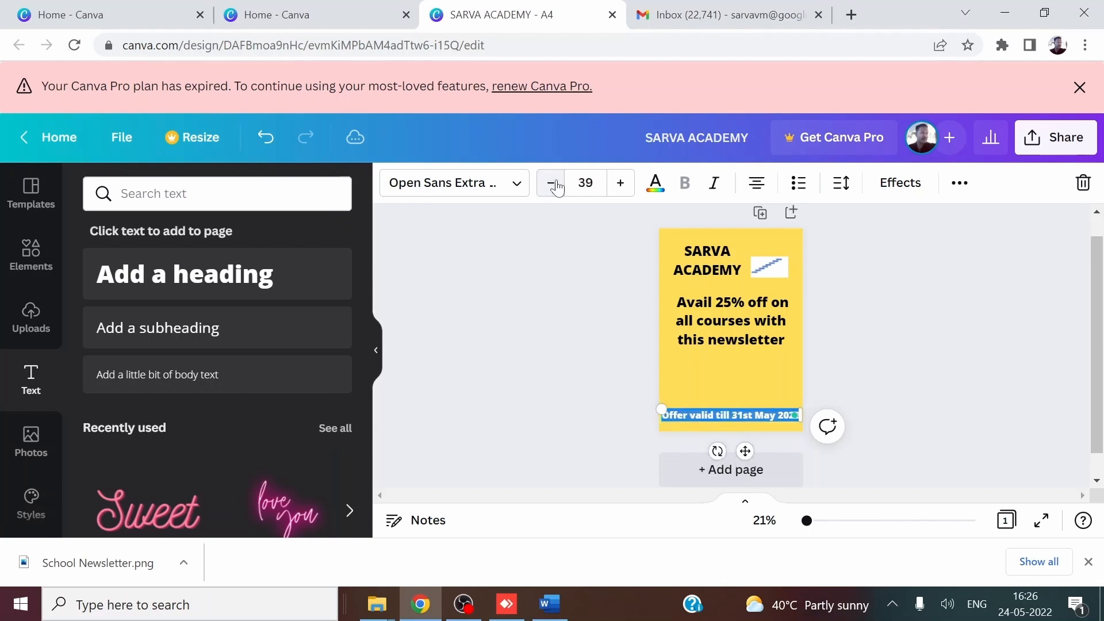
Shift the 25% off text slightly down and raise the offer validity line so it sits just beneath it
{"action": "mouse_move", "coordinate": [718, 322]}
{"action": "left_mouse_down"}
{"action": "mouse_move", "coordinate": [720, 359]}
{"action": "mouse_move", "coordinate": [716, 340]}
{"action": "left_mouse_up"}
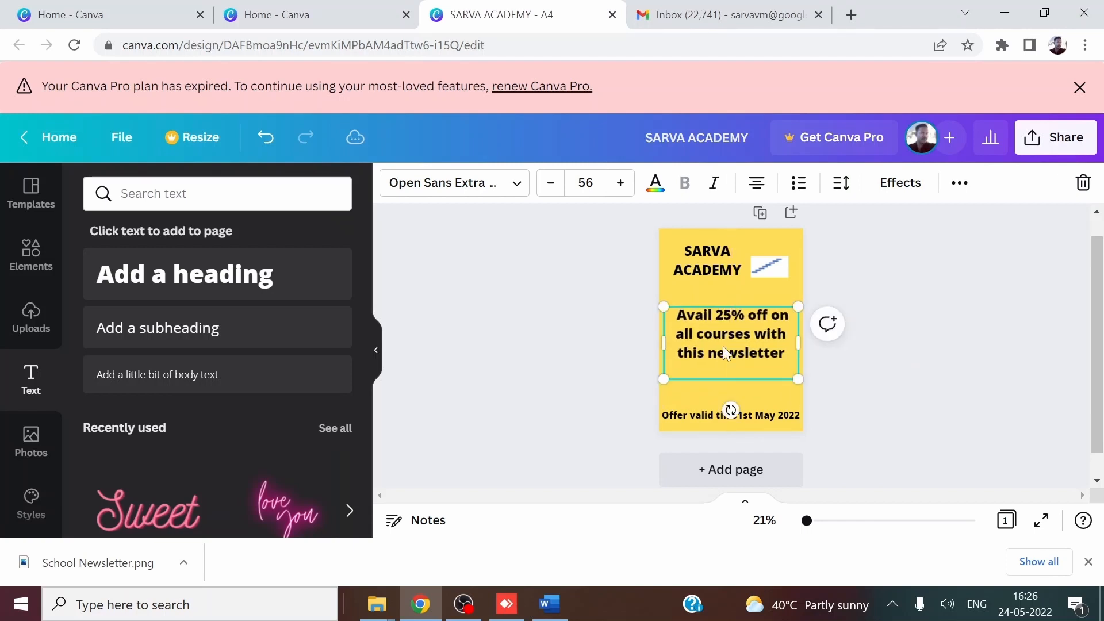
{"action": "left_click", "coordinate": [907, 313]}
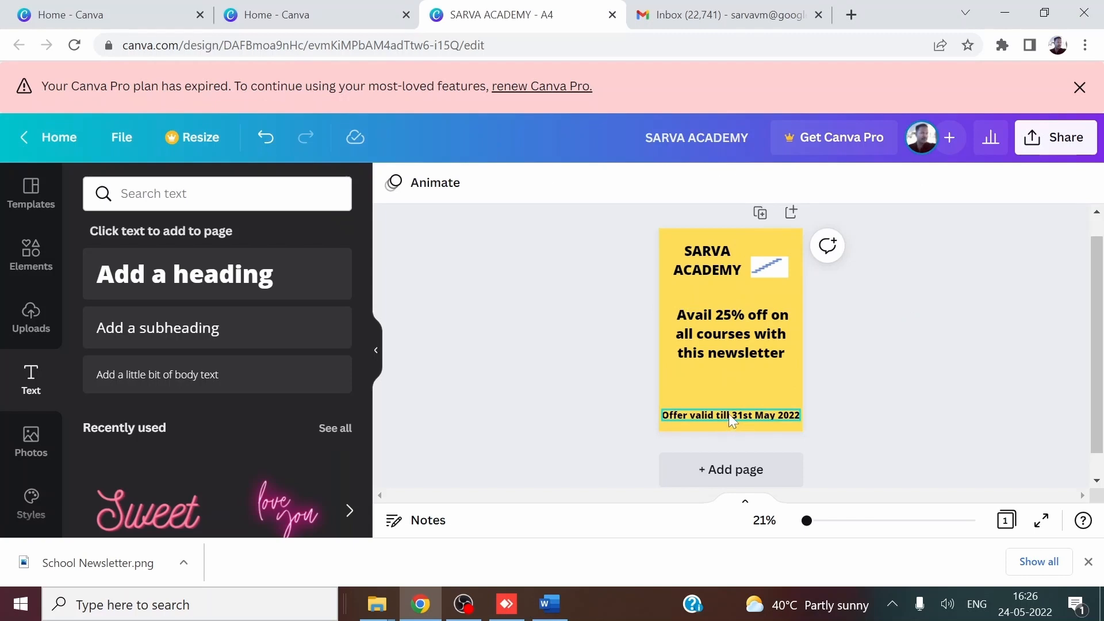
{"action": "left_click_drag", "start_coordinate": [731, 414], "coordinate": [731, 388]}
Search the photo library for "computers"
{"action": "left_click", "coordinate": [270, 193]}
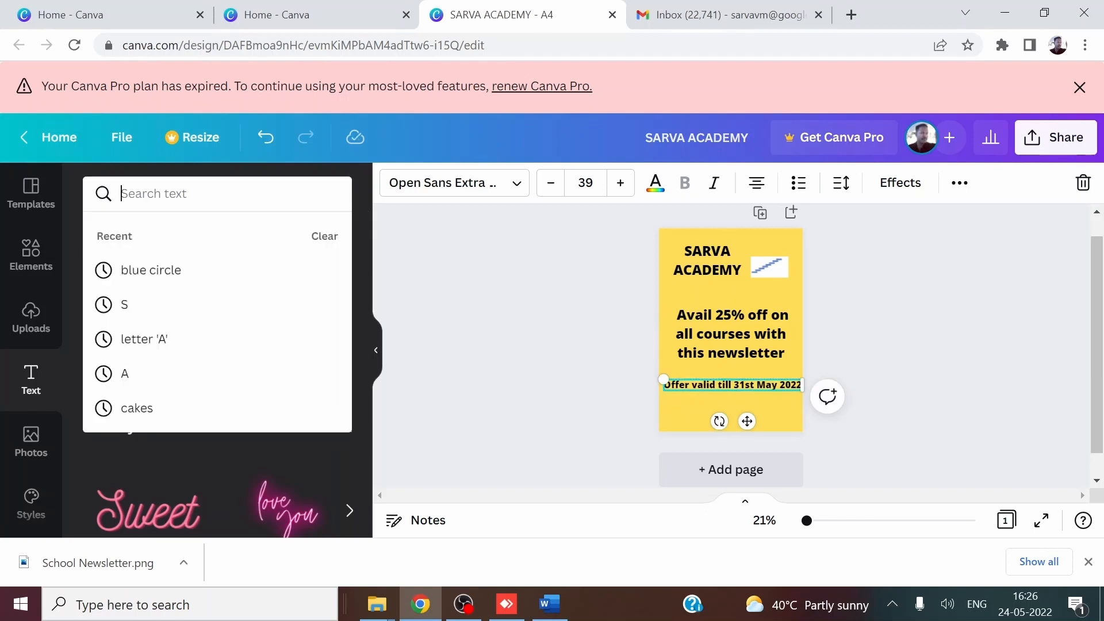
{"action": "type", "text": "com"}
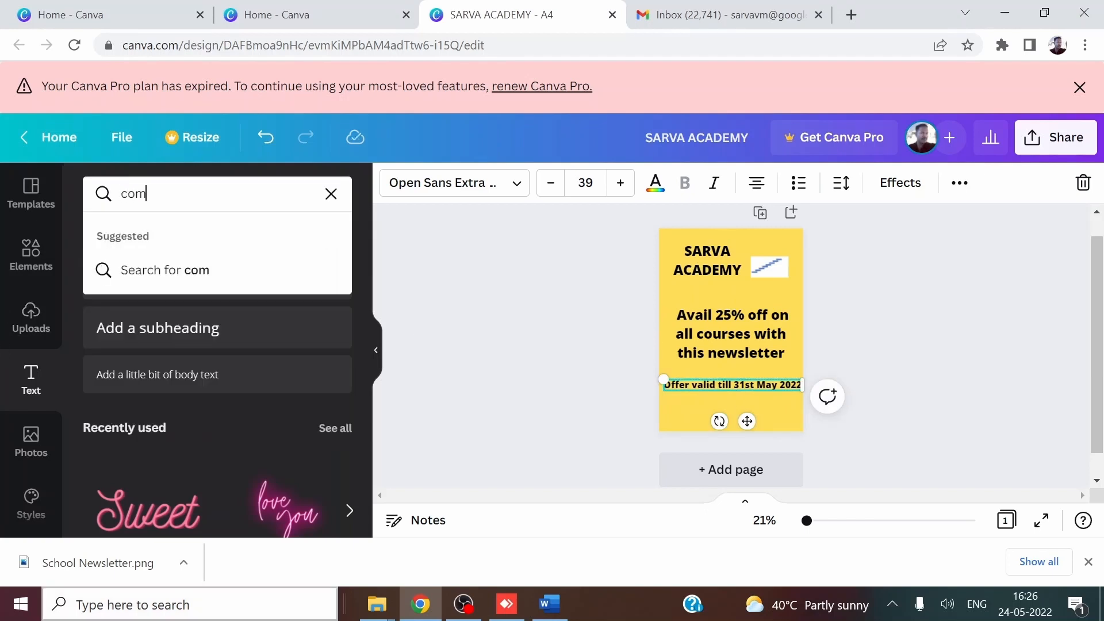
{"action": "left_click", "coordinate": [31, 445]}
{"action": "left_click", "coordinate": [217, 194]}
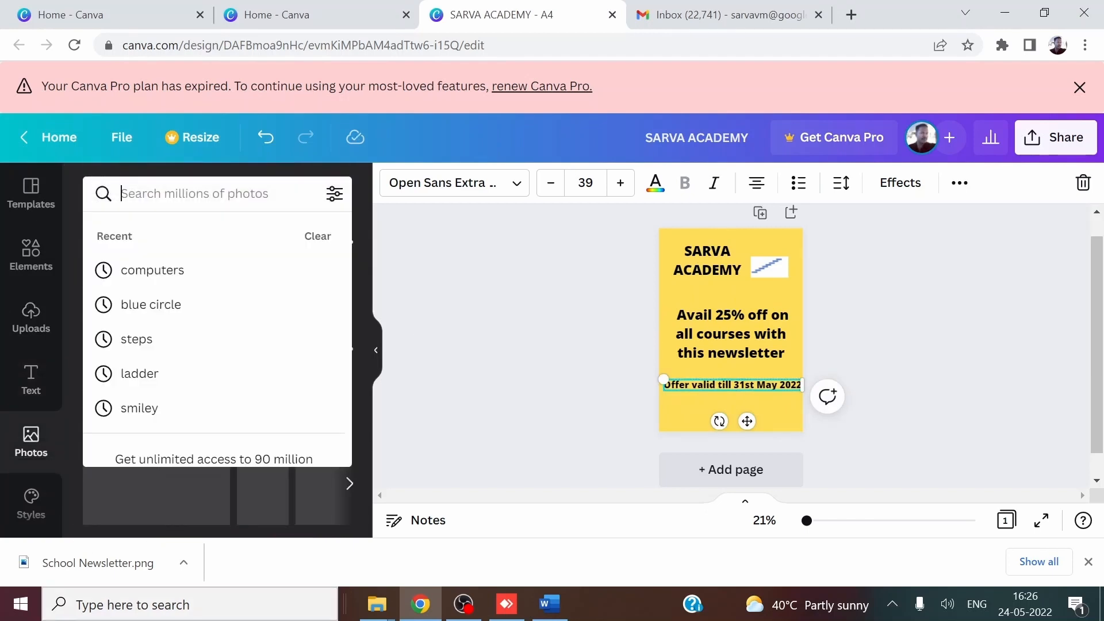
{"action": "type", "text": "computers"}
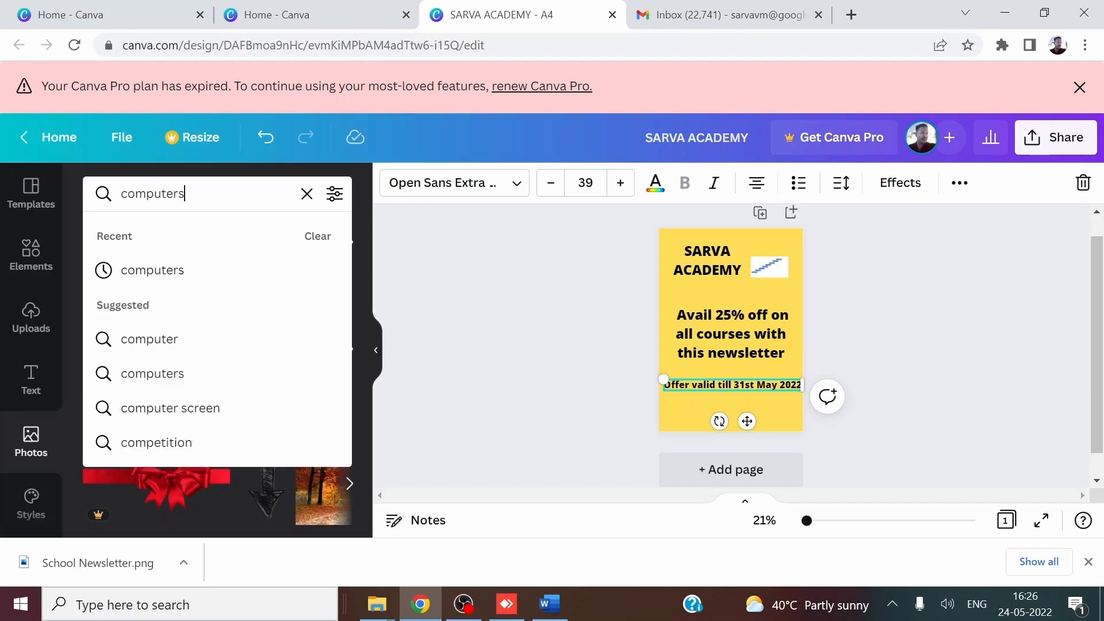
{"action": "key", "text": "Return"}
Add the free photo of a person working on a laptop, shrink it, and centre it at the foot of the page
{"action": "left_click", "coordinate": [326, 432]}
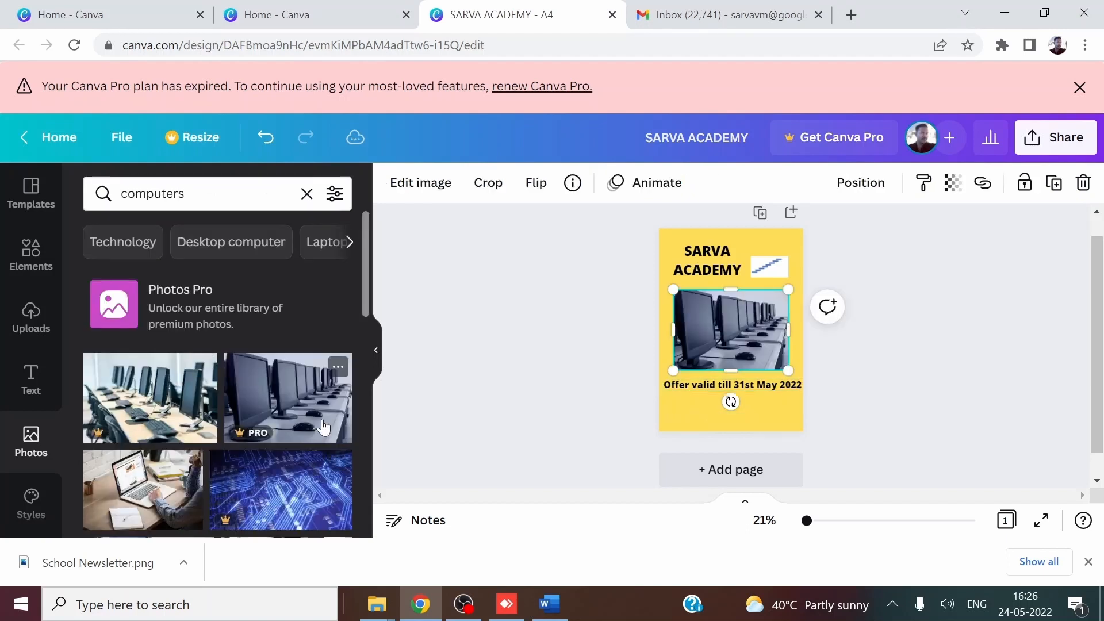
{"action": "key", "text": "Delete"}
{"action": "scroll", "coordinate": [239, 449], "scroll_direction": "down", "scroll_amount": 3}
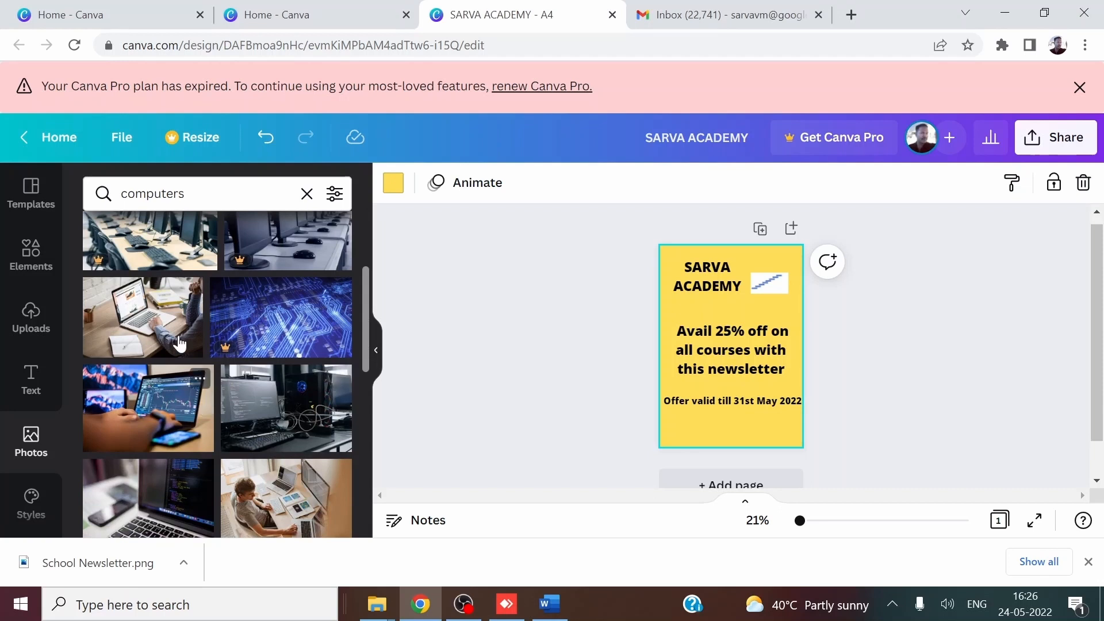
{"action": "left_click", "coordinate": [142, 331]}
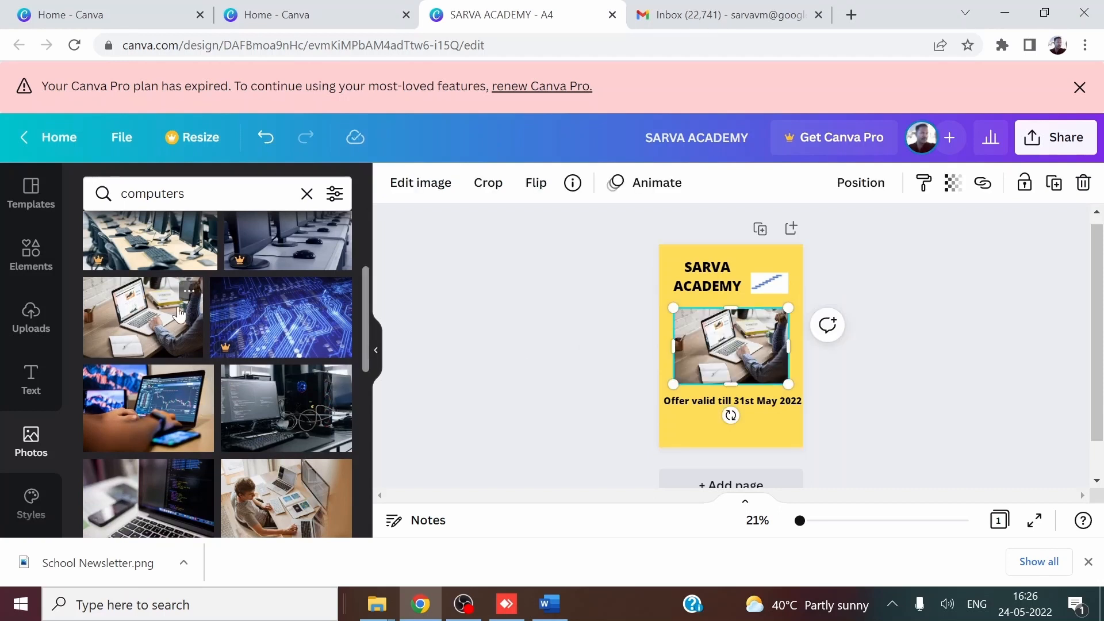
{"action": "left_click_drag", "start_coordinate": [136, 320], "coordinate": [550, 350]}
{"action": "mouse_move", "coordinate": [780, 379]}
{"action": "left_mouse_down"}
{"action": "mouse_move", "coordinate": [714, 341]}
{"action": "mouse_move", "coordinate": [736, 420]}
{"action": "mouse_move", "coordinate": [728, 424]}
{"action": "mouse_move", "coordinate": [739, 429]}
{"action": "mouse_move", "coordinate": [779, 390]}
{"action": "left_mouse_up"}
Move the validity line and the 25% off text up slightly to leave space between them and above the laptop photo
{"action": "left_click", "coordinate": [805, 362]}
{"action": "left_click", "coordinate": [751, 342]}
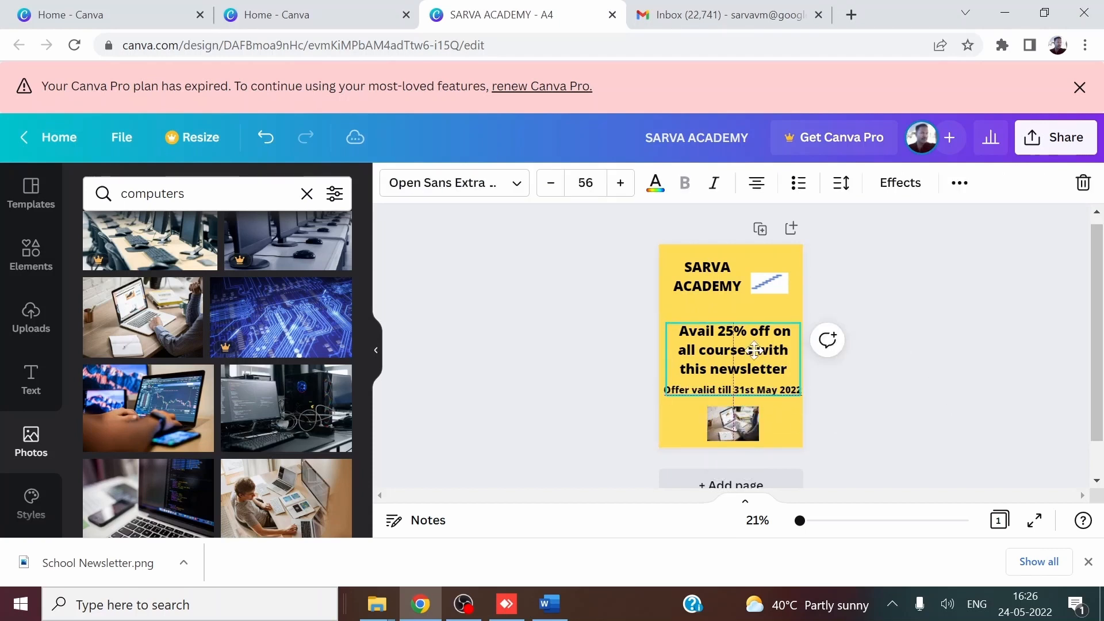
{"action": "left_click", "coordinate": [920, 267]}
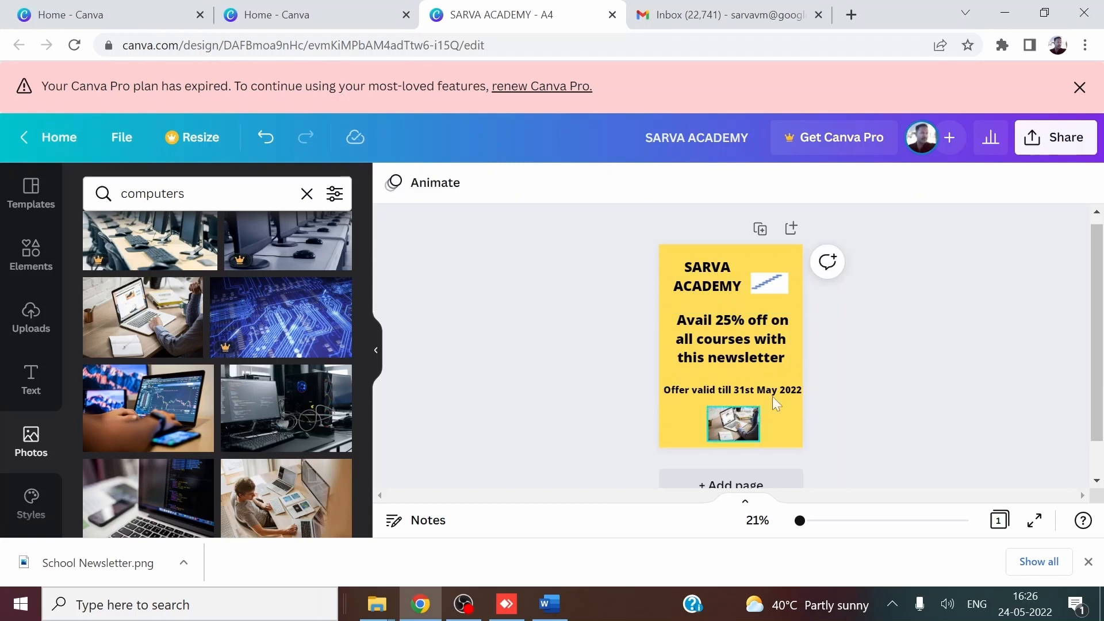
Change the page background to the lighter blue from the steps image's photo colors
{"action": "left_click", "coordinate": [795, 436]}
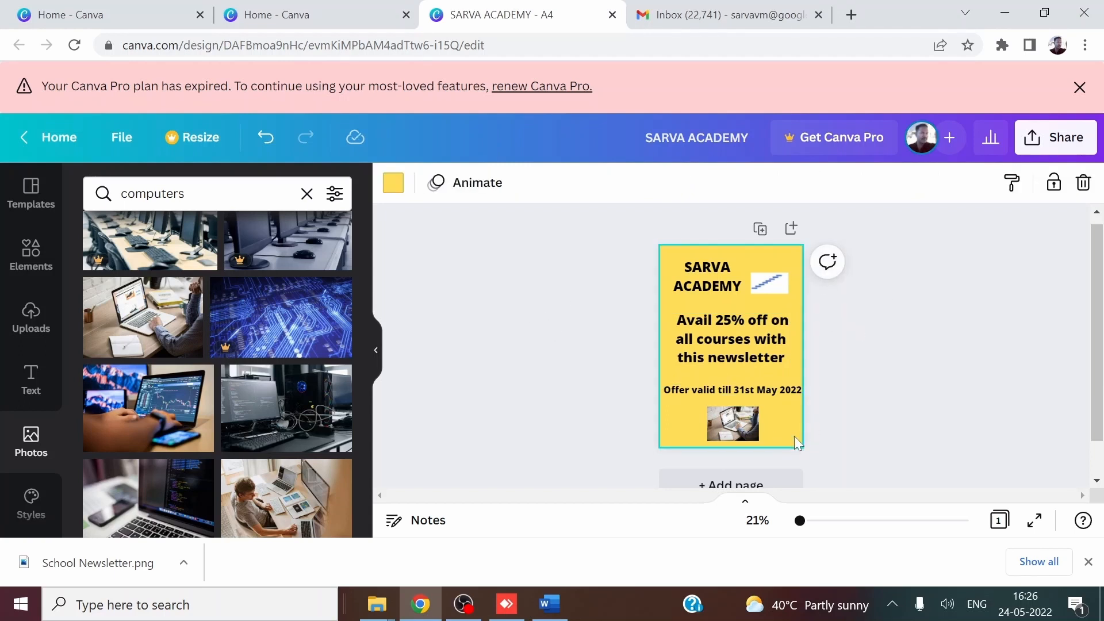
{"action": "right_click", "coordinate": [795, 440]}
{"action": "left_click", "coordinate": [564, 284]}
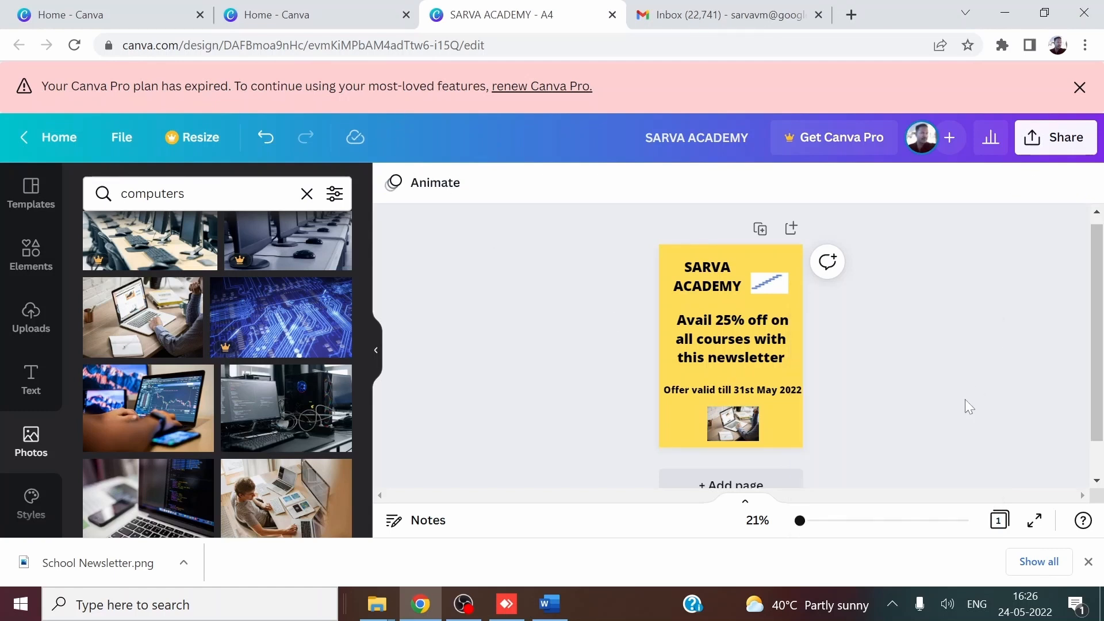
{"action": "left_click", "coordinate": [782, 426]}
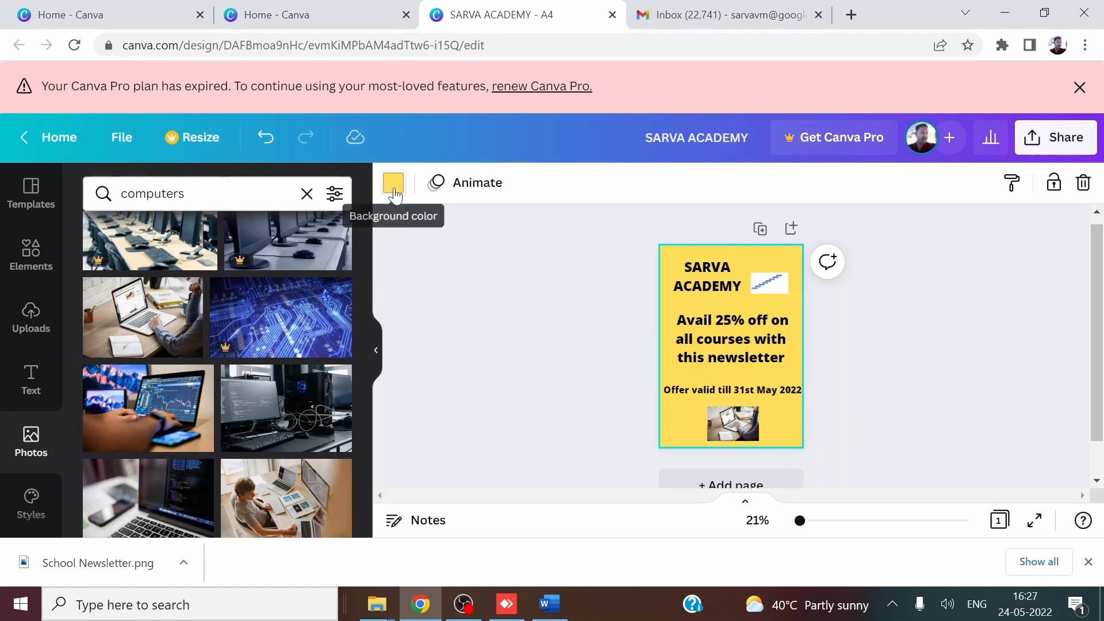
{"action": "left_click", "coordinate": [394, 194]}
{"action": "left_click", "coordinate": [193, 439]}
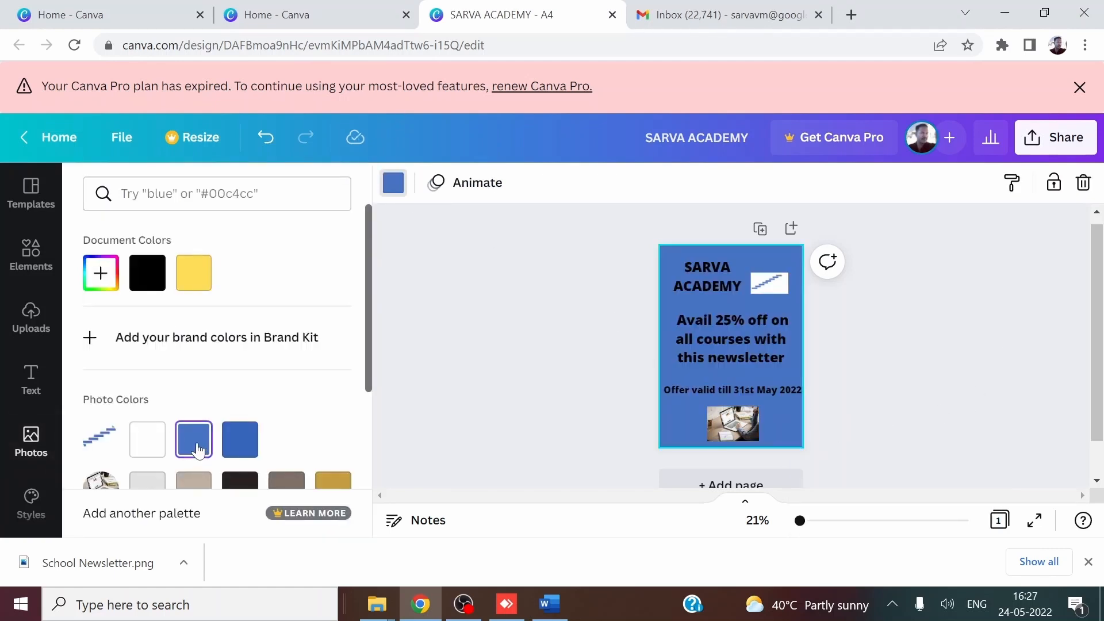
Change the text color of the "SARVA ACADEMY" title to white
{"action": "left_click", "coordinate": [701, 277]}
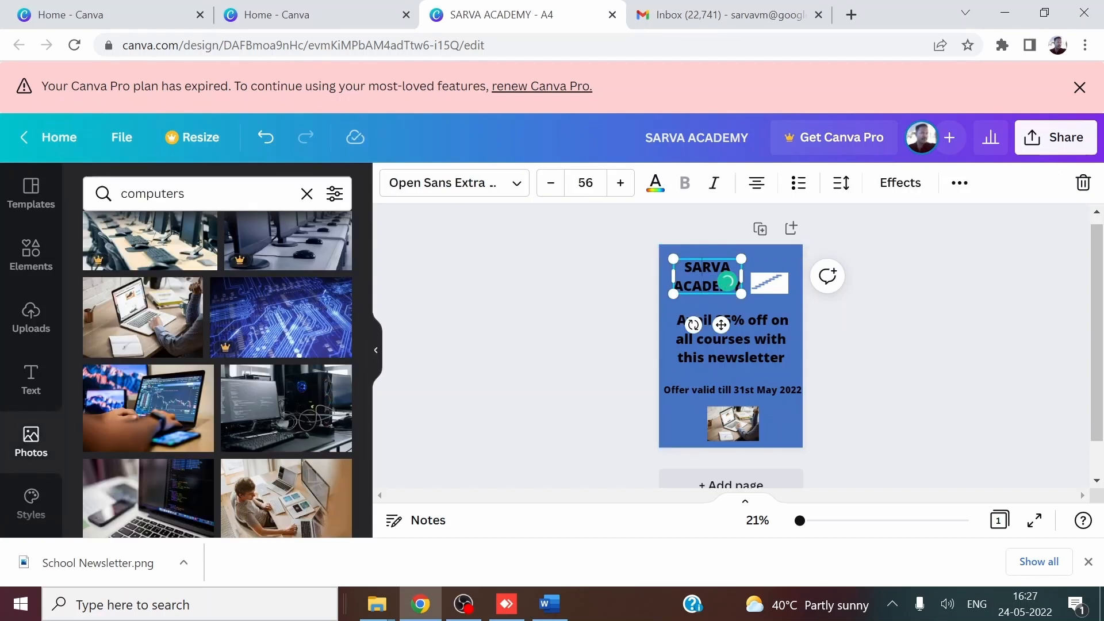
{"action": "double_click", "coordinate": [728, 281]}
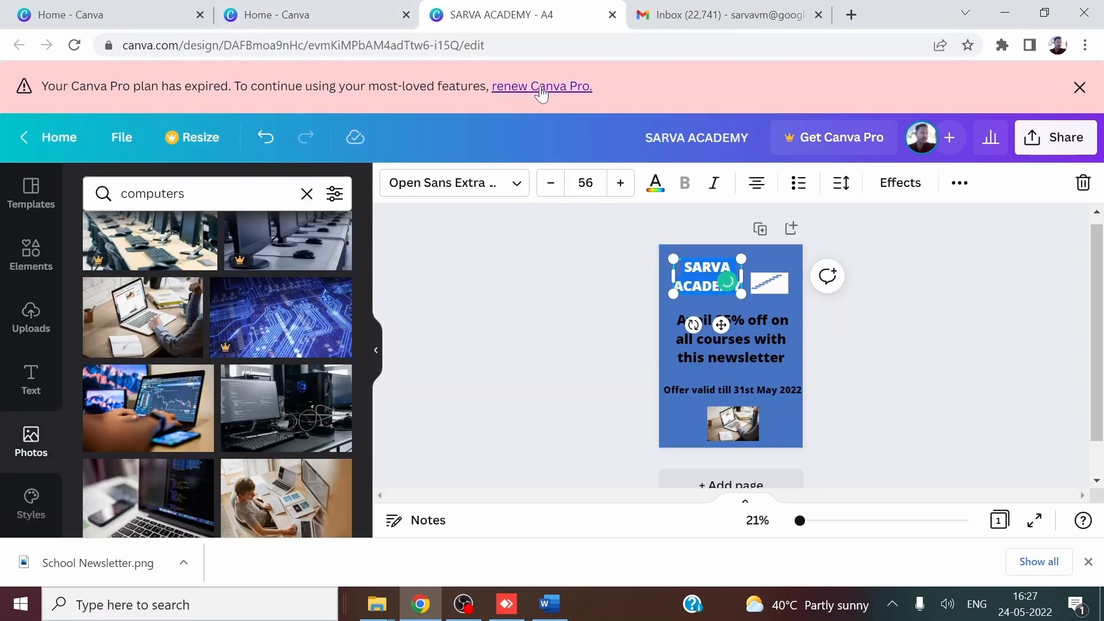
{"action": "left_click", "coordinate": [655, 183]}
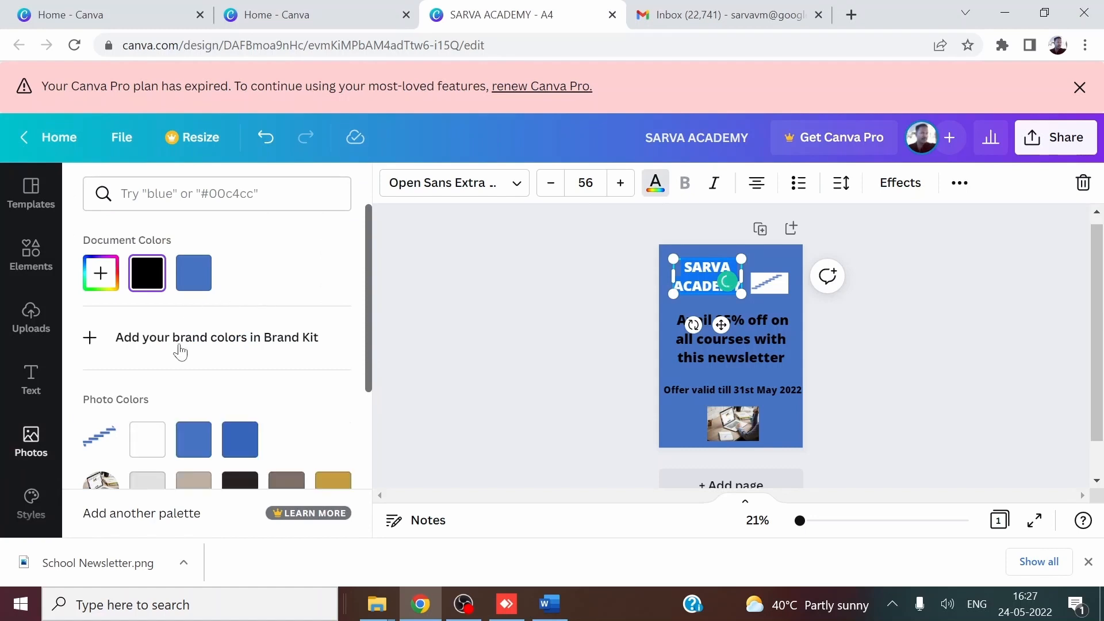
{"action": "left_click", "coordinate": [147, 439]}
{"action": "left_click", "coordinate": [1035, 334]}
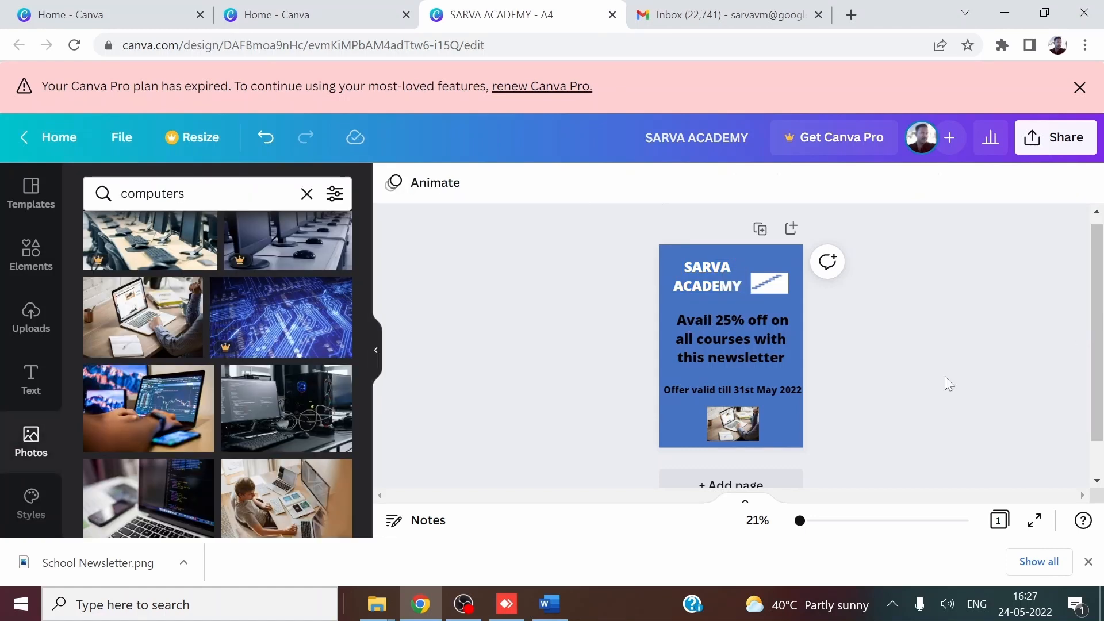
Change the text color of the "Avail 25% off on all courses with this newsletter" heading to white
{"action": "left_click", "coordinate": [741, 330]}
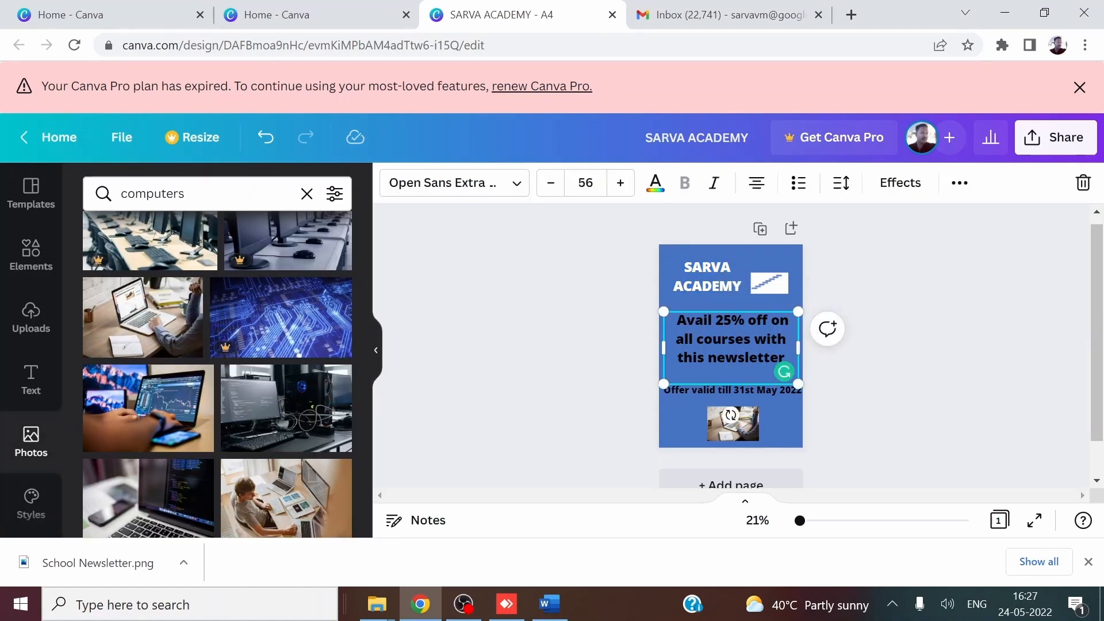
{"action": "key", "text": "ctrl+a"}
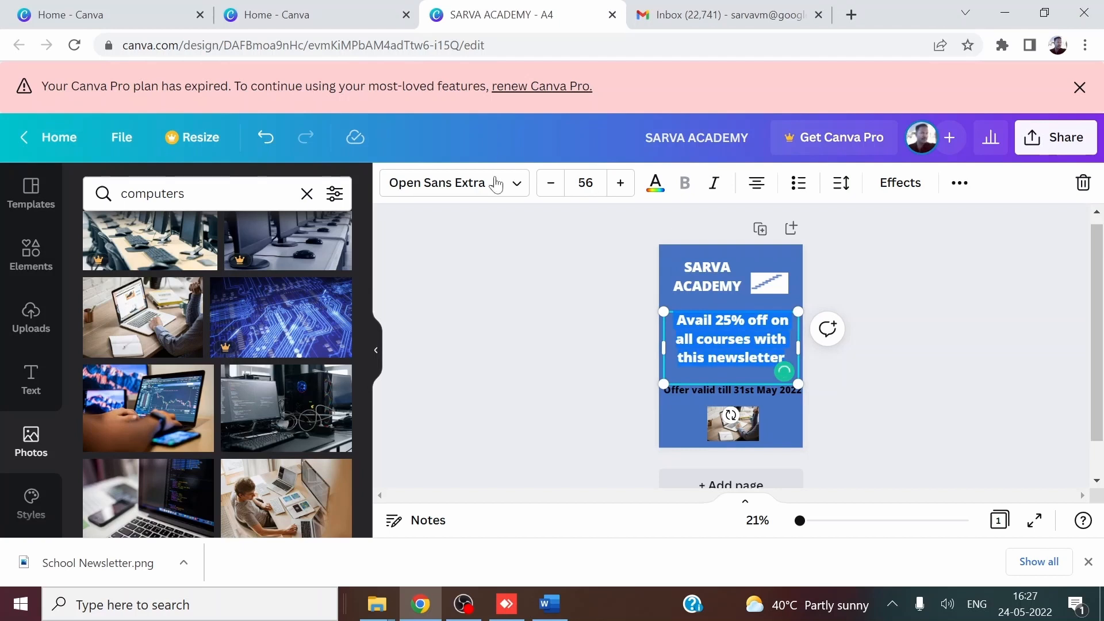
{"action": "left_click", "coordinate": [656, 184]}
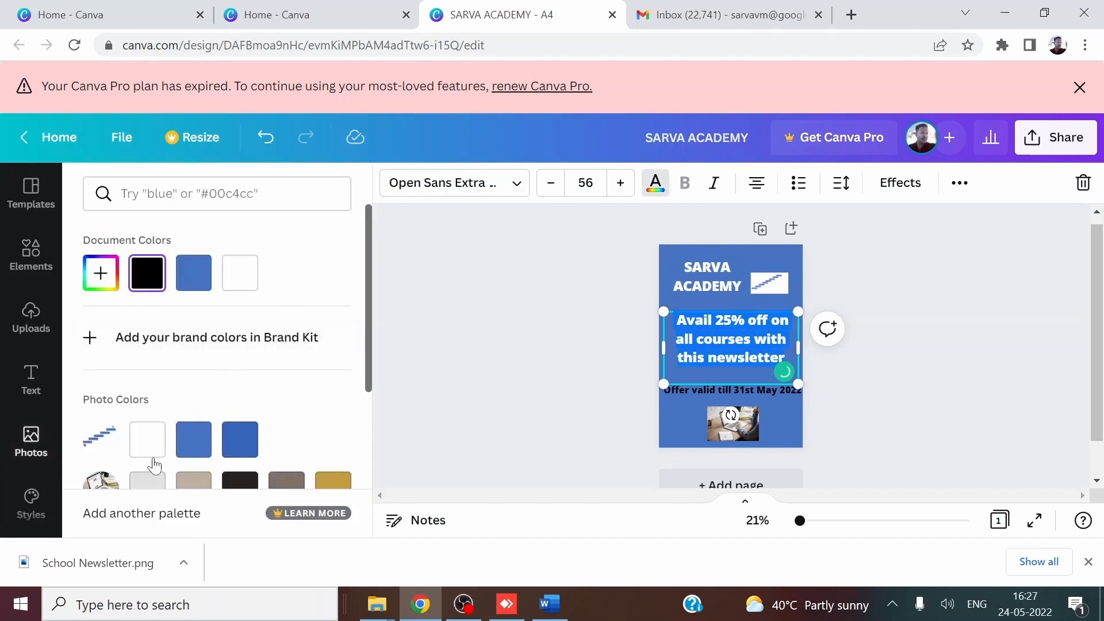
{"action": "left_click", "coordinate": [153, 458]}
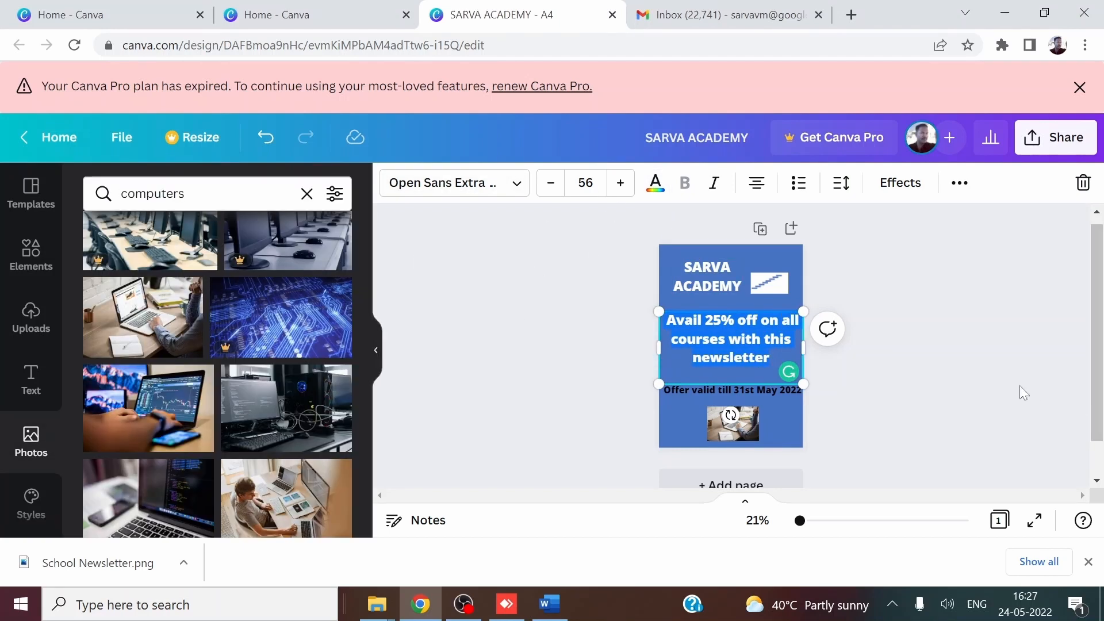
{"action": "left_click", "coordinate": [1006, 374]}
Nudge the "Offer valid till 31st May 2022" line up a little and color its text white
{"action": "scroll", "coordinate": [985, 335], "scroll_direction": "down", "scroll_amount": 1}
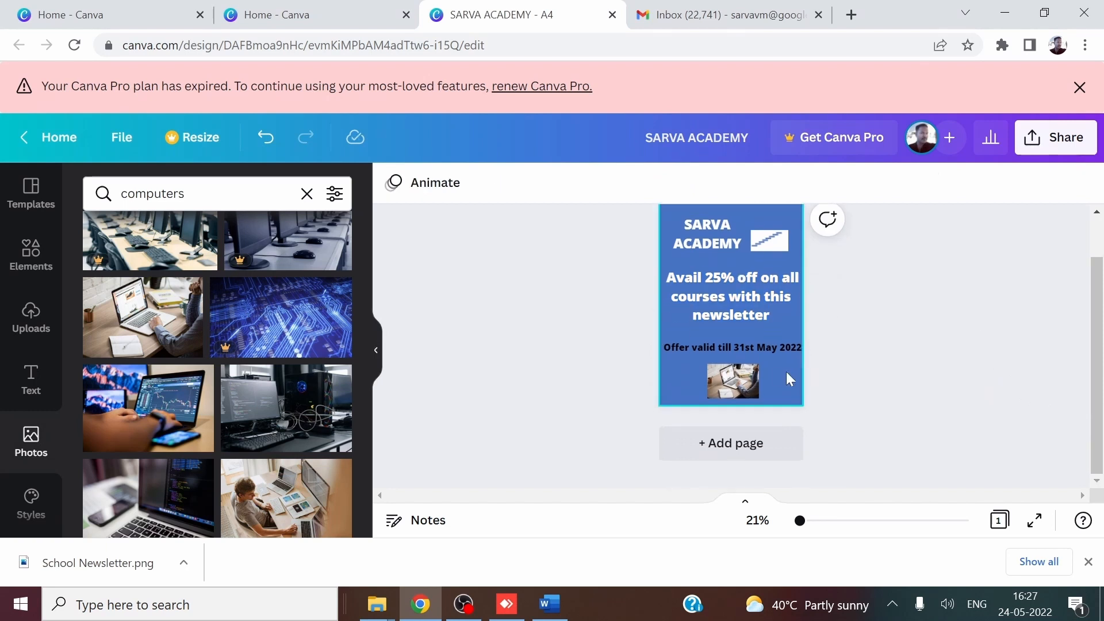
{"action": "left_click", "coordinate": [749, 349]}
{"action": "left_click_drag", "start_coordinate": [748, 347], "coordinate": [746, 340]}
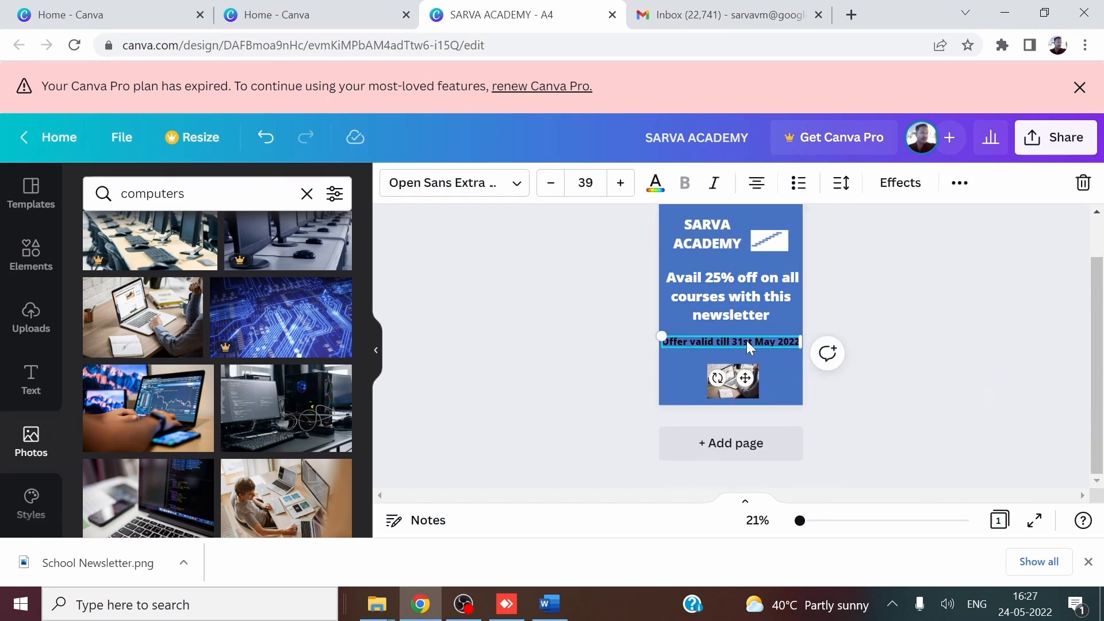
{"action": "double_click", "coordinate": [746, 340]}
{"action": "key", "text": "ctrl+a"}
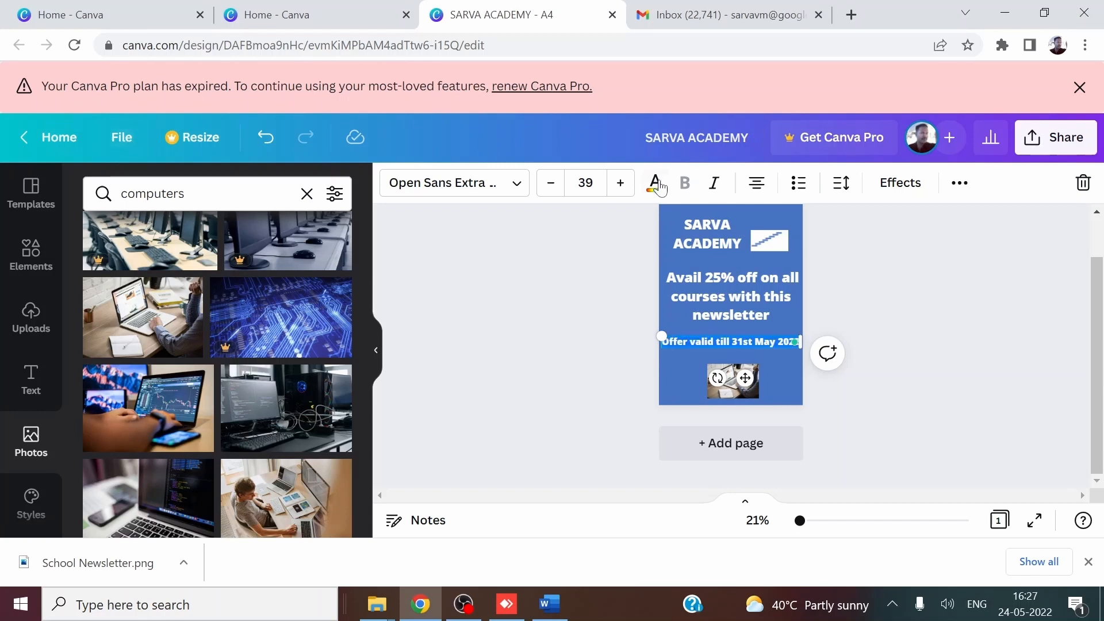
{"action": "left_click", "coordinate": [656, 184]}
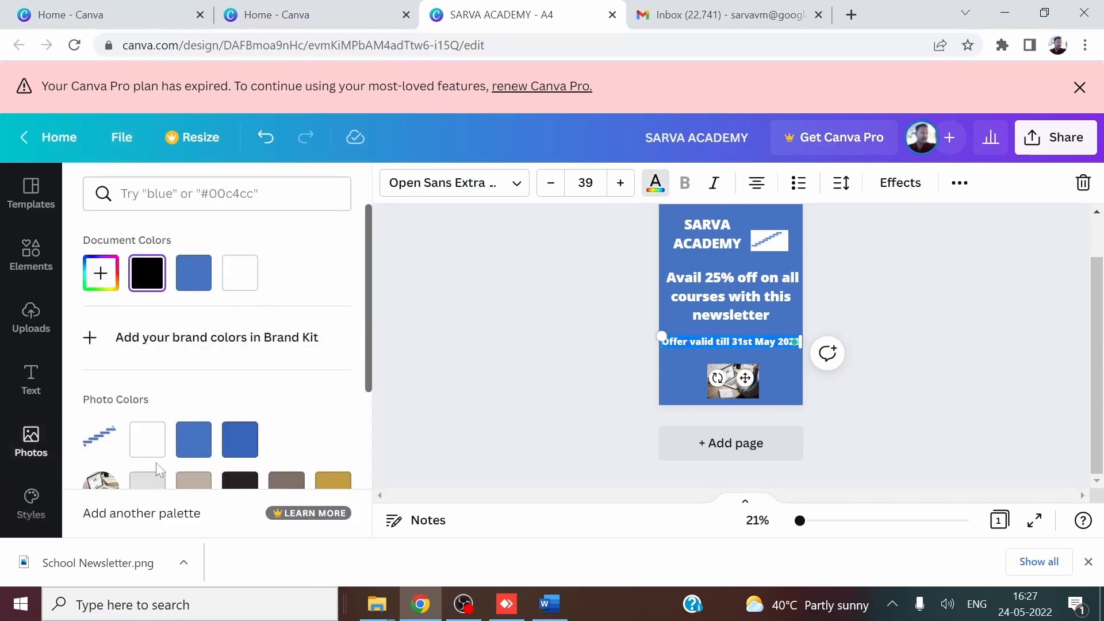
{"action": "left_click", "coordinate": [147, 450]}
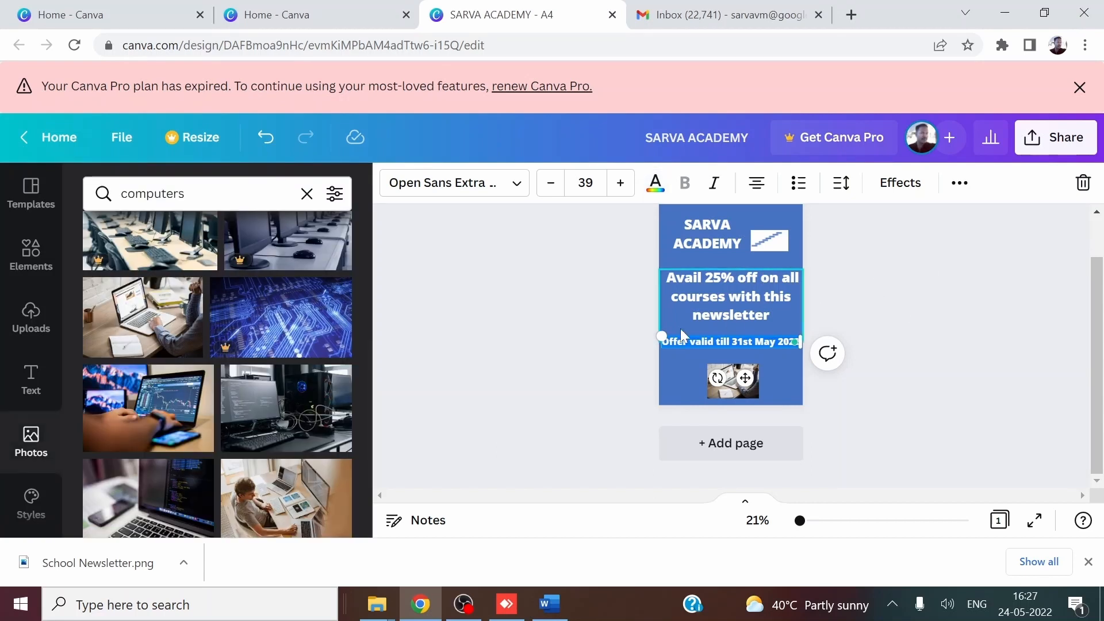
{"action": "left_click", "coordinate": [532, 340]}
Move the "SARVA ACADEMY" title and the steps logo image up together to the page's upper edge
{"action": "scroll", "coordinate": [957, 332], "scroll_direction": "up", "scroll_amount": 1}
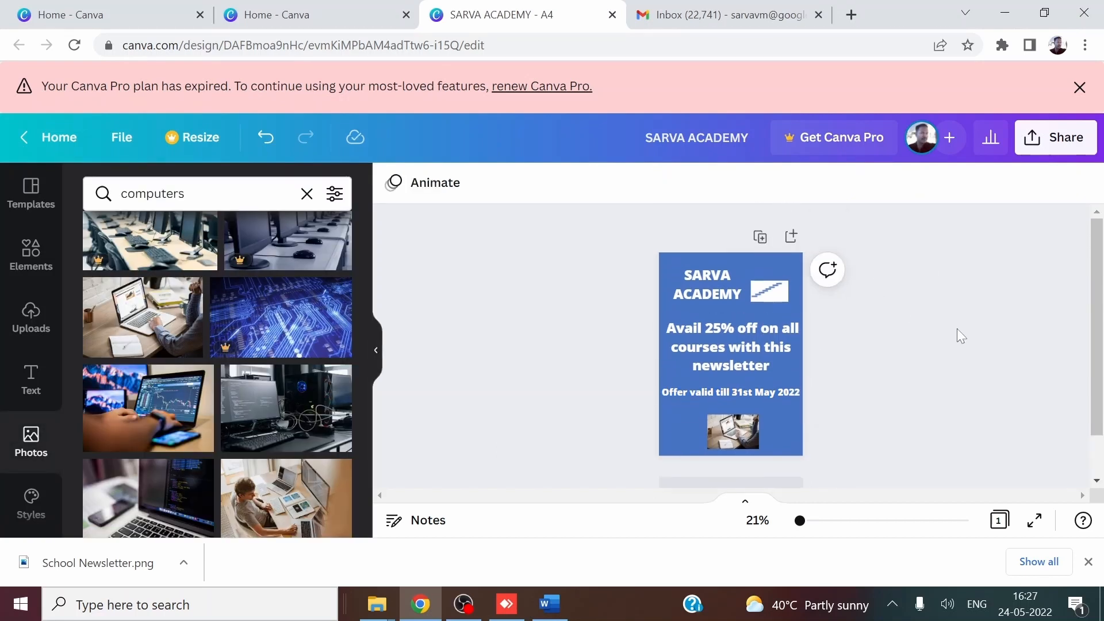
{"action": "left_click", "coordinate": [699, 293]}
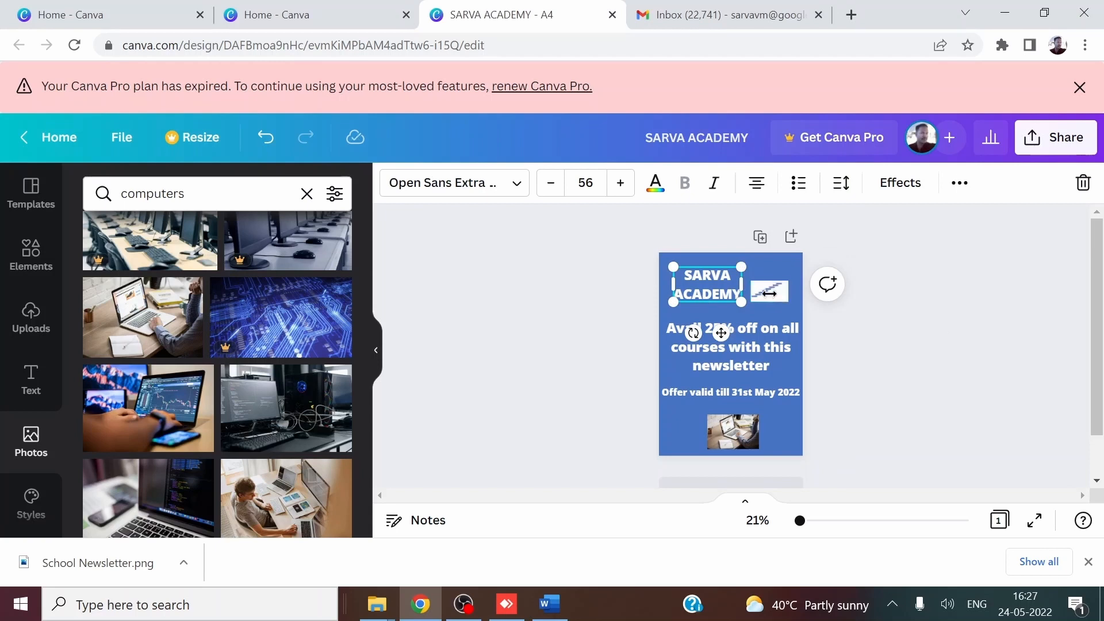
{"action": "left_click", "coordinate": [909, 320]}
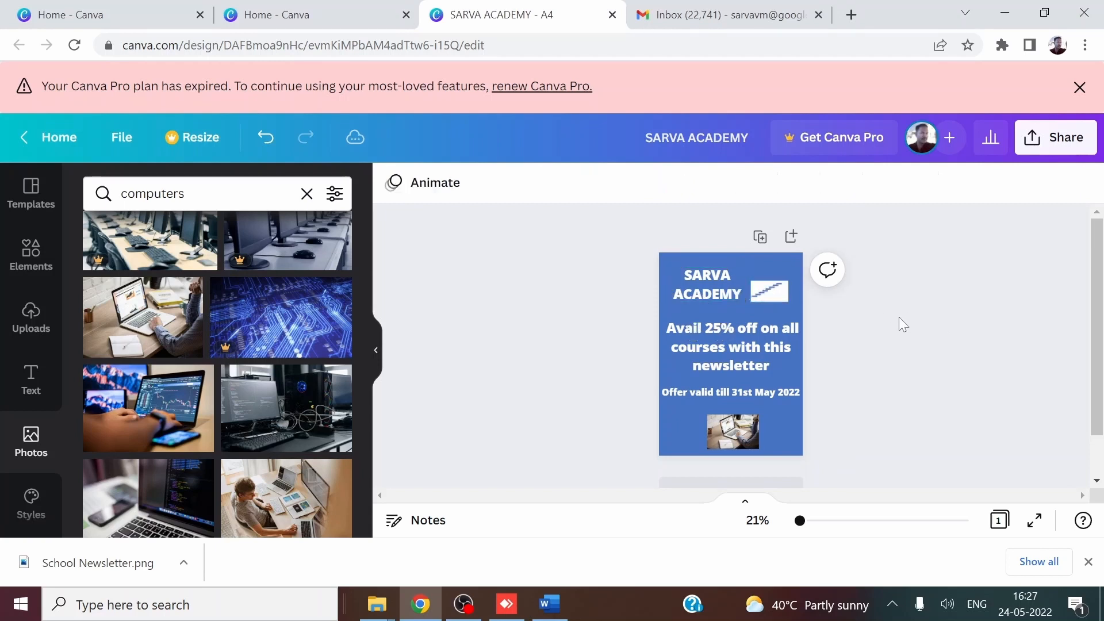
{"action": "left_click", "coordinate": [772, 294]}
{"action": "left_click", "coordinate": [718, 297], "text": "shift"}
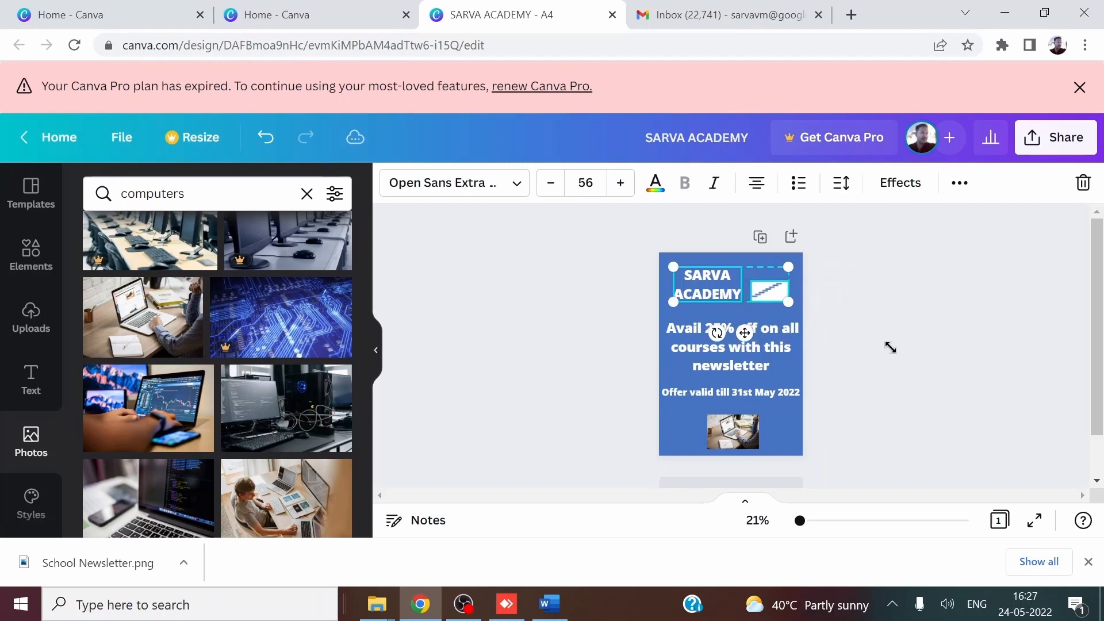
{"action": "key", "text": "Up"}
{"action": "key", "text": "Up"}
{"action": "key", "text": "Up"}
{"action": "key", "text": "Up"}
{"action": "key", "text": "Up"}
{"action": "key", "text": "Up"}
{"action": "key", "text": "Up"}
{"action": "key", "text": "Up"}
{"action": "key", "text": "Up"}
{"action": "key", "text": "Up"}
{"action": "key", "text": "Up"}
{"action": "key", "text": "Up"}
{"action": "key", "text": "Up"}
{"action": "key", "text": "Up"}
{"action": "key", "text": "Up"}
{"action": "key", "text": "Up"}
{"action": "key", "text": "Up"}
{"action": "key", "text": "Up"}
{"action": "key", "text": "Up"}
{"action": "key", "text": "Up"}
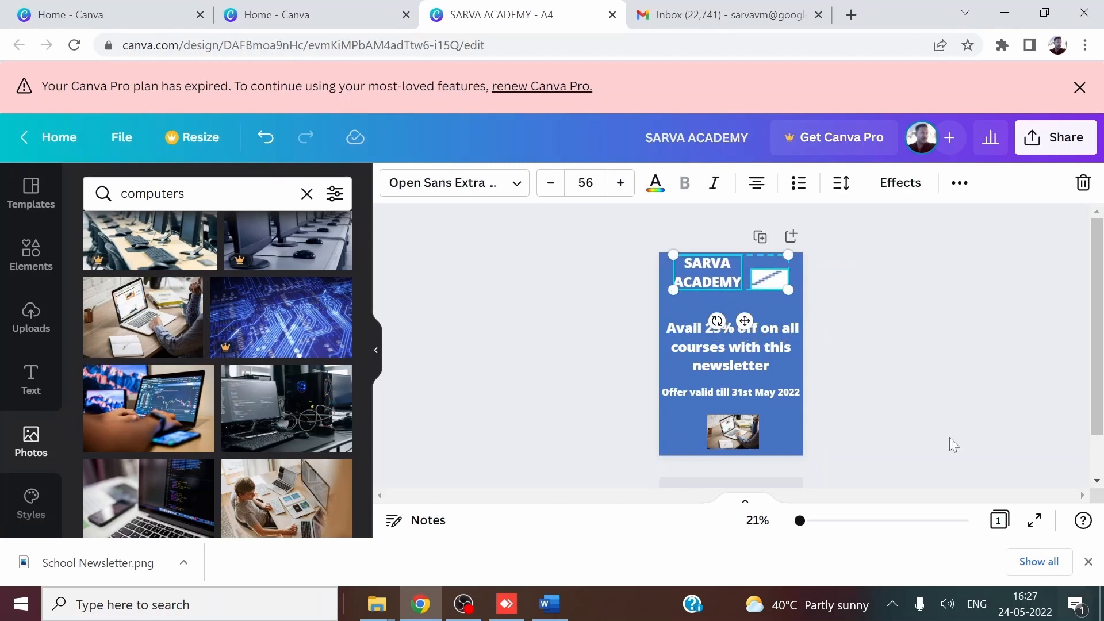
{"action": "left_click", "coordinate": [816, 410]}
Move the "Avail 25% off" heading and the "Offer valid till 31st May 2022" line down together until just above the computer photo
{"action": "left_click", "coordinate": [746, 354]}
{"action": "left_click", "coordinate": [767, 392], "text": "shift"}
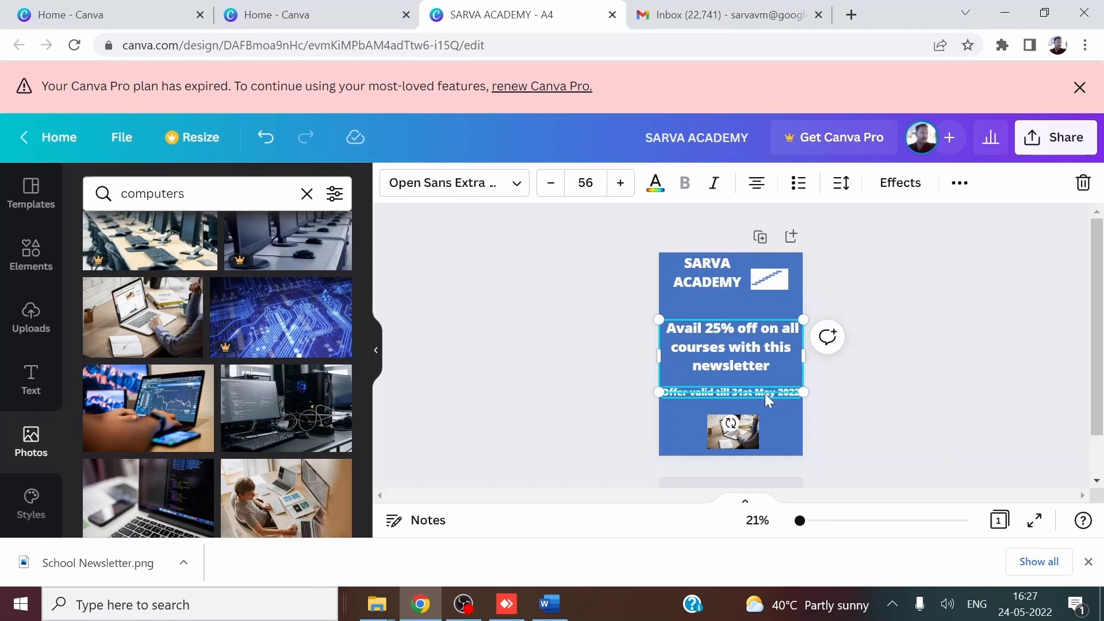
{"action": "key", "text": "Down"}
{"action": "key", "text": "Down"}
{"action": "key", "text": "Down"}
{"action": "key", "text": "Down"}
{"action": "key", "text": "Down"}
{"action": "key", "text": "Down"}
{"action": "key", "text": "Down"}
{"action": "key", "text": "Down"}
{"action": "key", "text": "Down"}
{"action": "key", "text": "Down"}
{"action": "key", "text": "Down"}
{"action": "key", "text": "Down"}
{"action": "key", "text": "Down"}
{"action": "key", "text": "Down"}
{"action": "key", "text": "Down"}
{"action": "key", "text": "Down"}
{"action": "key", "text": "Down"}
{"action": "key", "text": "Down"}
{"action": "key", "text": "Down"}
{"action": "key", "text": "Down"}
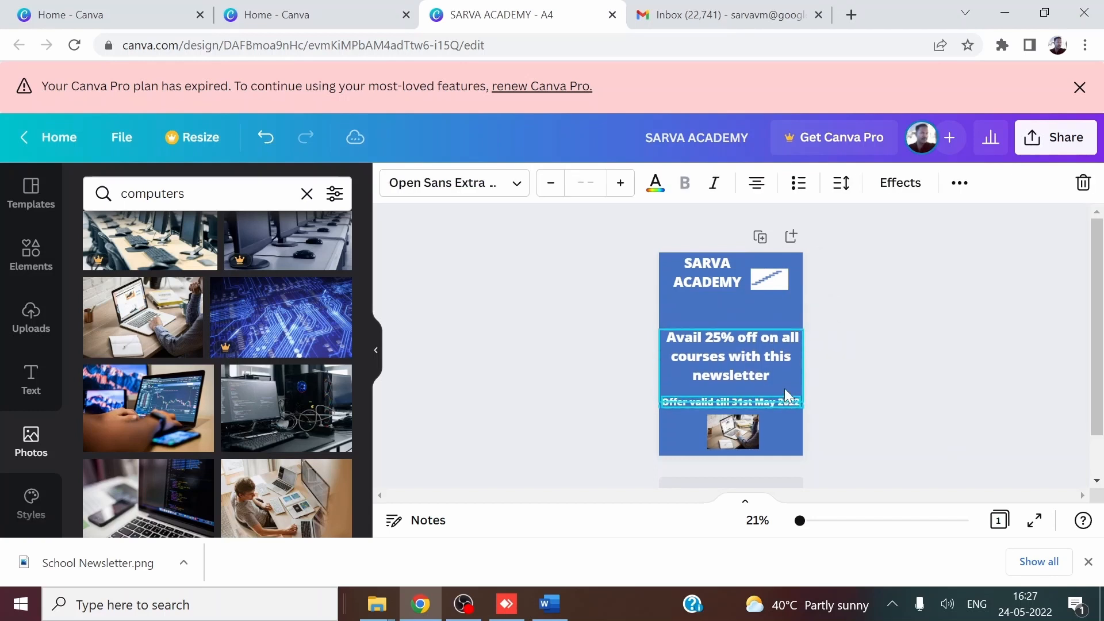
{"action": "key", "text": "Down"}
{"action": "key", "text": "Down"}
{"action": "key", "text": "Down"}
{"action": "key", "text": "Down"}
{"action": "key", "text": "Down"}
{"action": "key", "text": "Down"}
{"action": "key", "text": "Down"}
{"action": "key", "text": "Down"}
{"action": "key", "text": "Down"}
{"action": "key", "text": "Down"}
{"action": "key", "text": "Down"}
{"action": "key", "text": "Down"}
{"action": "key", "text": "Down"}
{"action": "key", "text": "Down"}
{"action": "key", "text": "Down"}
{"action": "key", "text": "Down"}
{"action": "key", "text": "Down"}
{"action": "key", "text": "Down"}
{"action": "key", "text": "Down"}
{"action": "key", "text": "Down"}
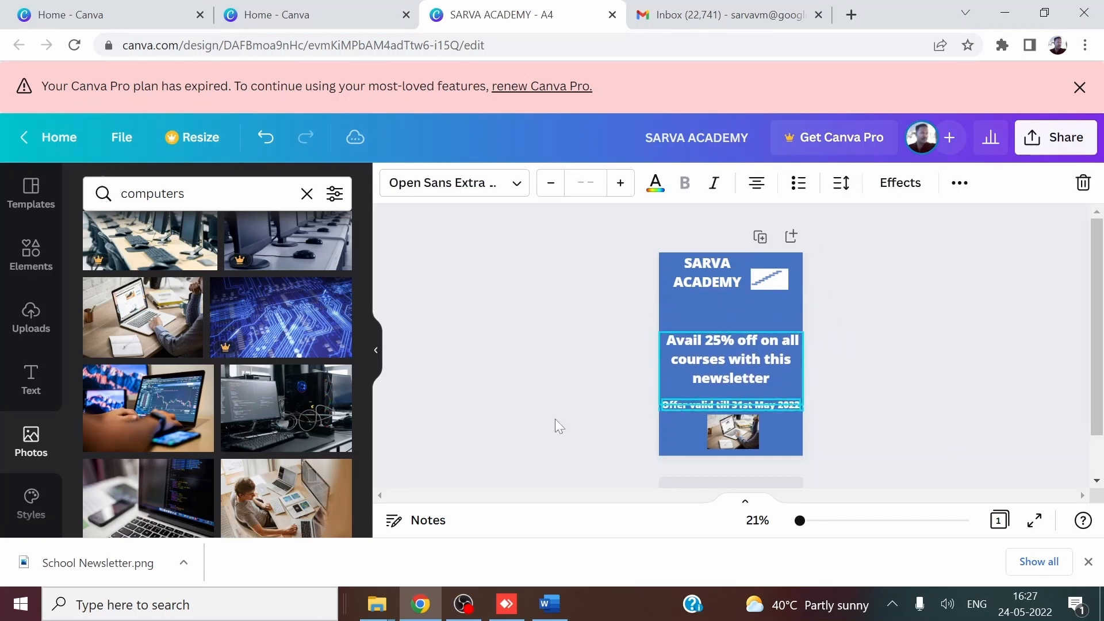
{"action": "left_click", "coordinate": [501, 359]}
Add a heading reading "Newsletter May 2022" in the gap between the academy title and the discount heading
{"action": "left_click", "coordinate": [33, 384]}
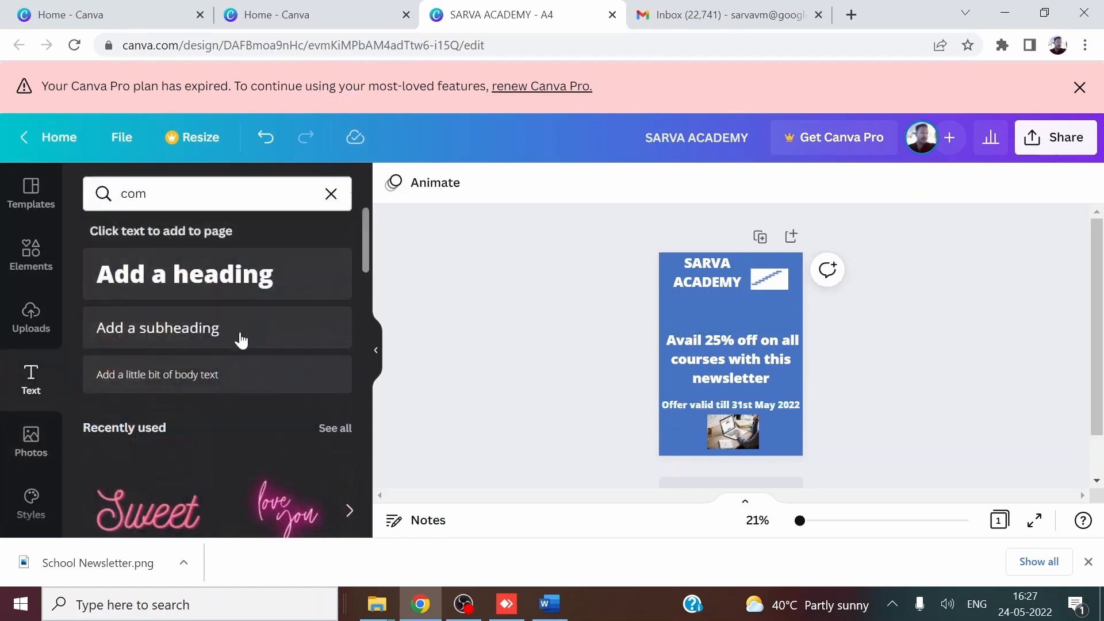
{"action": "left_click", "coordinate": [179, 286]}
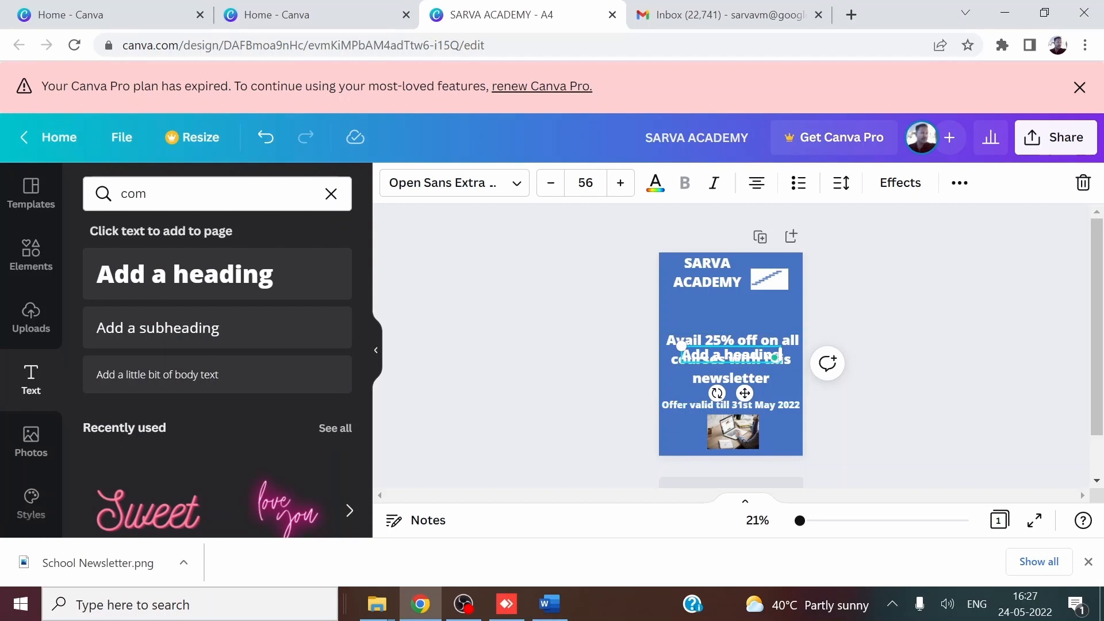
{"action": "left_click_drag", "start_coordinate": [771, 345], "coordinate": [772, 302]}
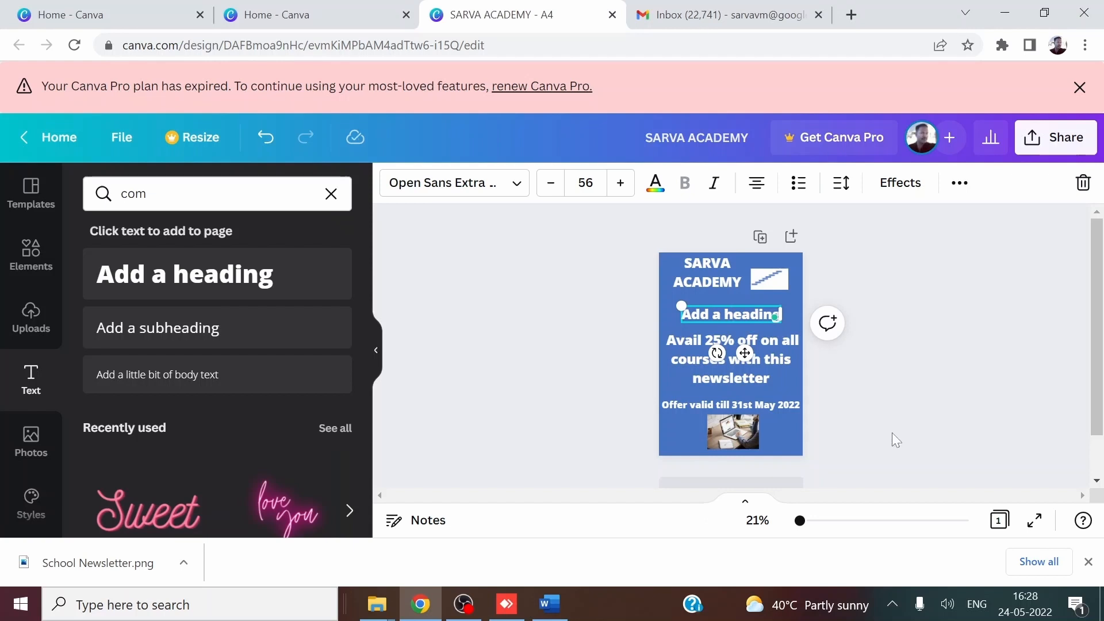
{"action": "key", "text": "BackSpace"}
{"action": "type", "text": "Newsl"}
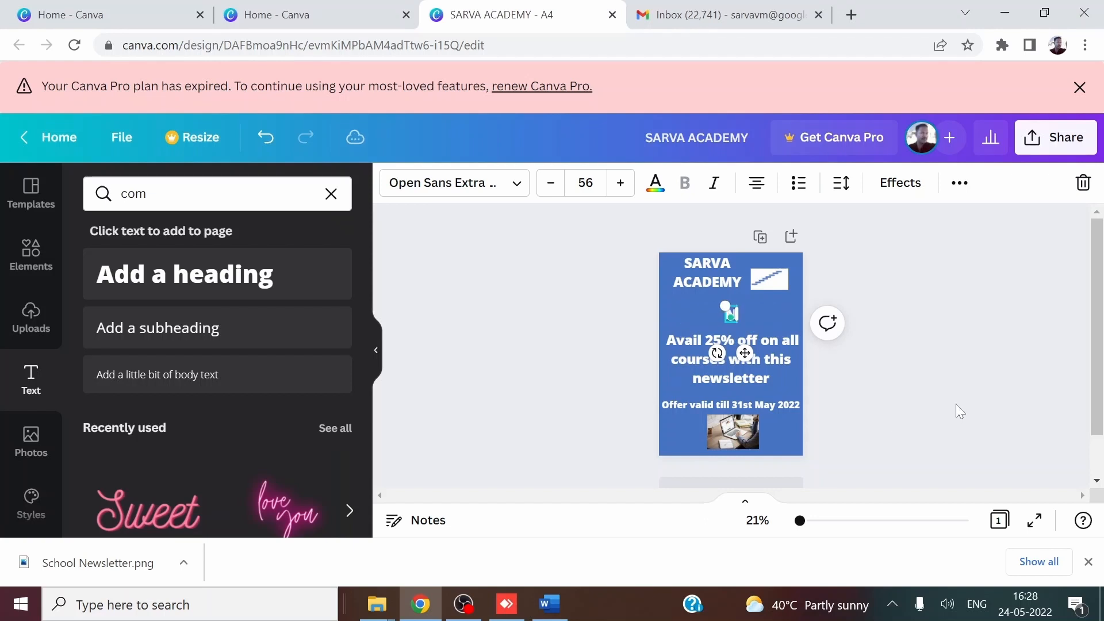
{"action": "type", "text": "ette"}
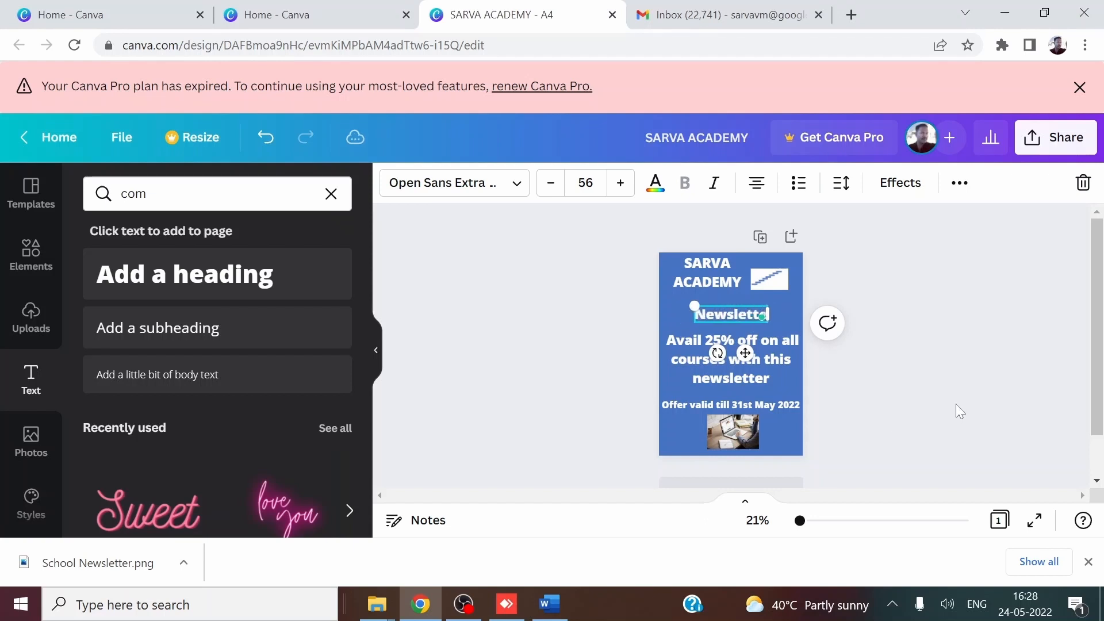
{"action": "type", "text": "r May 2022"}
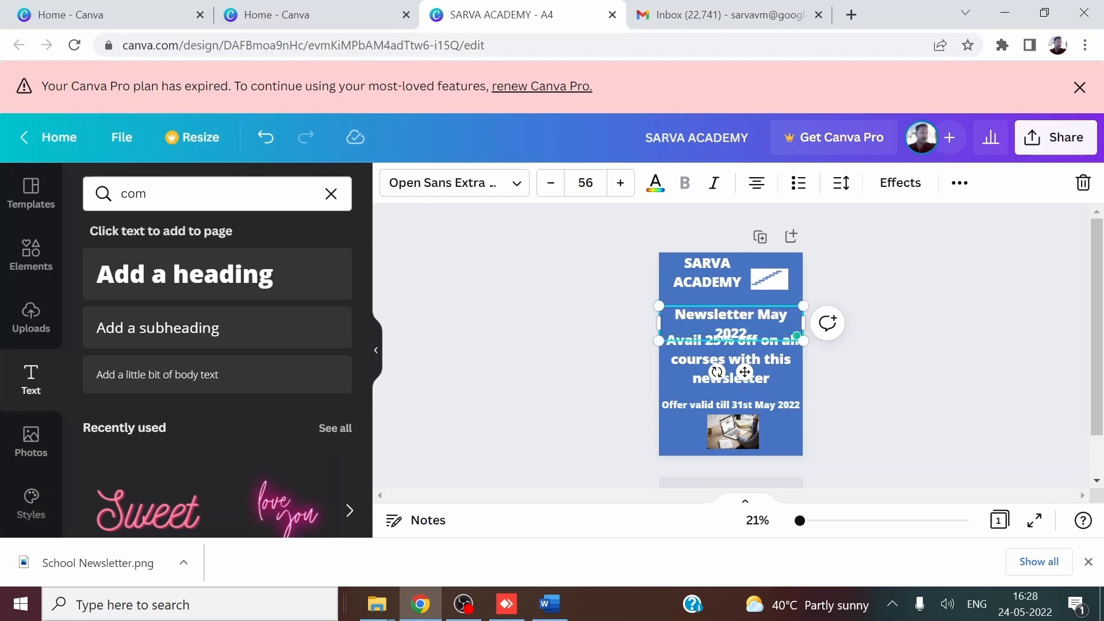
Reduce the font size of the "Newsletter May 2022" heading to 51
{"action": "key", "text": "ctrl+a"}
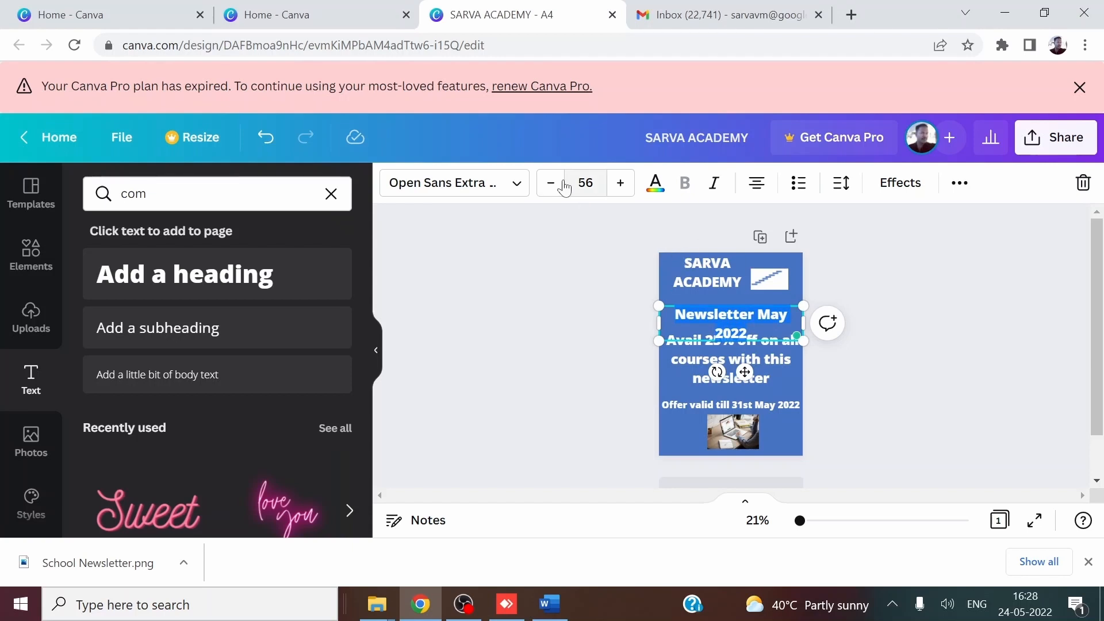
{"action": "left_click", "coordinate": [552, 184]}
{"action": "left_click", "coordinate": [552, 184]}
{"action": "left_click", "coordinate": [552, 184]}
{"action": "left_click", "coordinate": [552, 184]}
{"action": "left_click", "coordinate": [552, 184]}
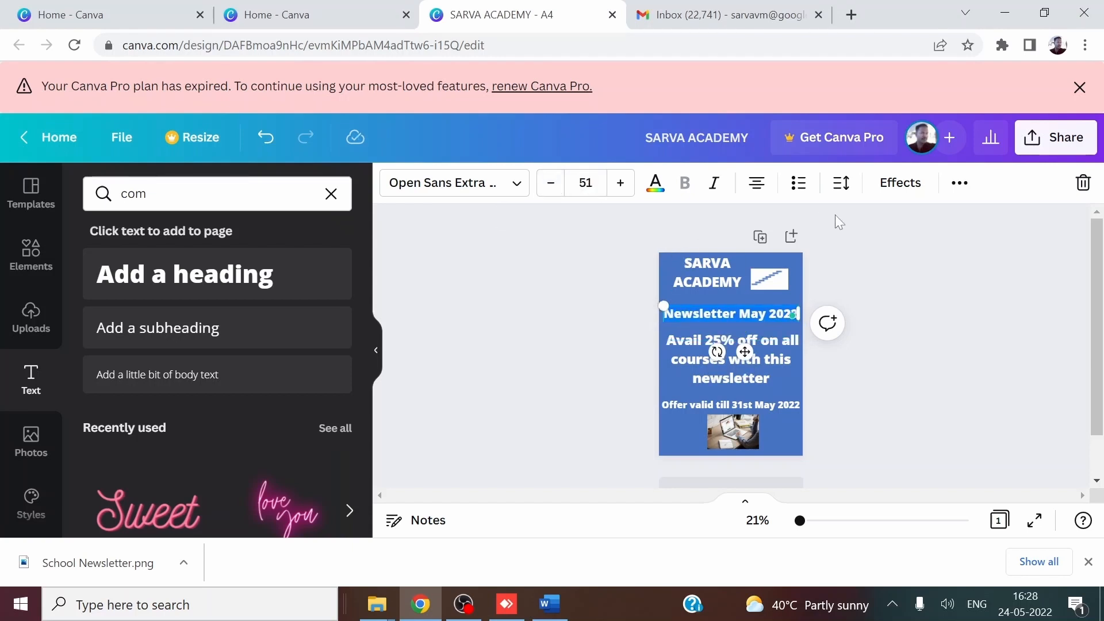
{"action": "left_click", "coordinate": [994, 311]}
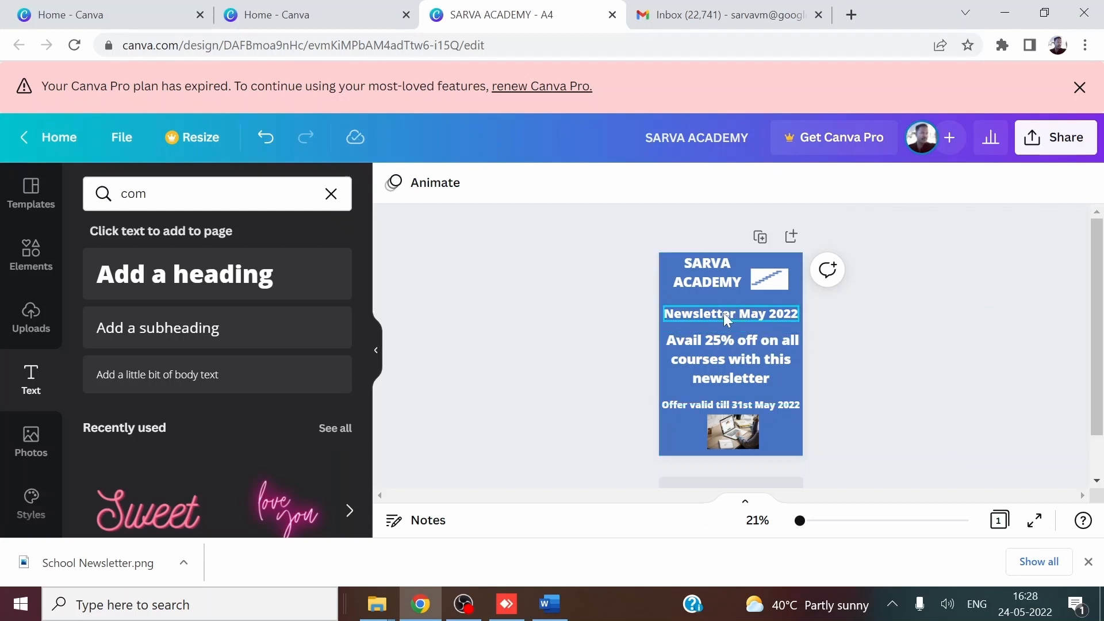
Fine-tune the position of the "Newsletter May 2022" line, keeping it horizontally centered above the discount heading
{"action": "left_click_drag", "start_coordinate": [723, 313], "coordinate": [726, 308]}
{"action": "left_click_drag", "start_coordinate": [725, 307], "coordinate": [726, 315]}
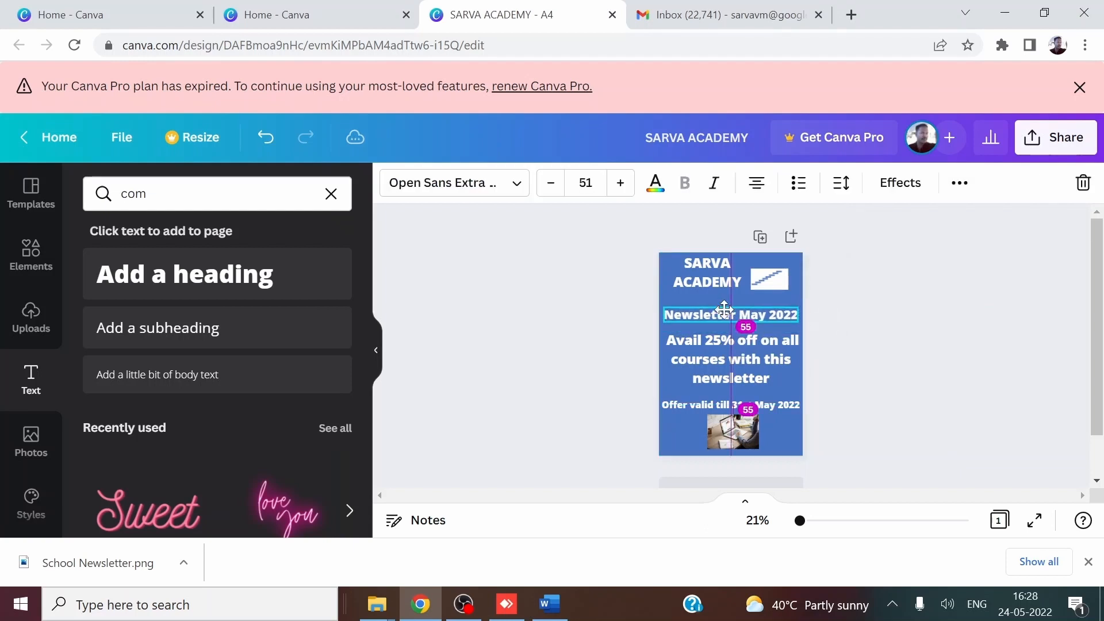
{"action": "left_click", "coordinate": [898, 306]}
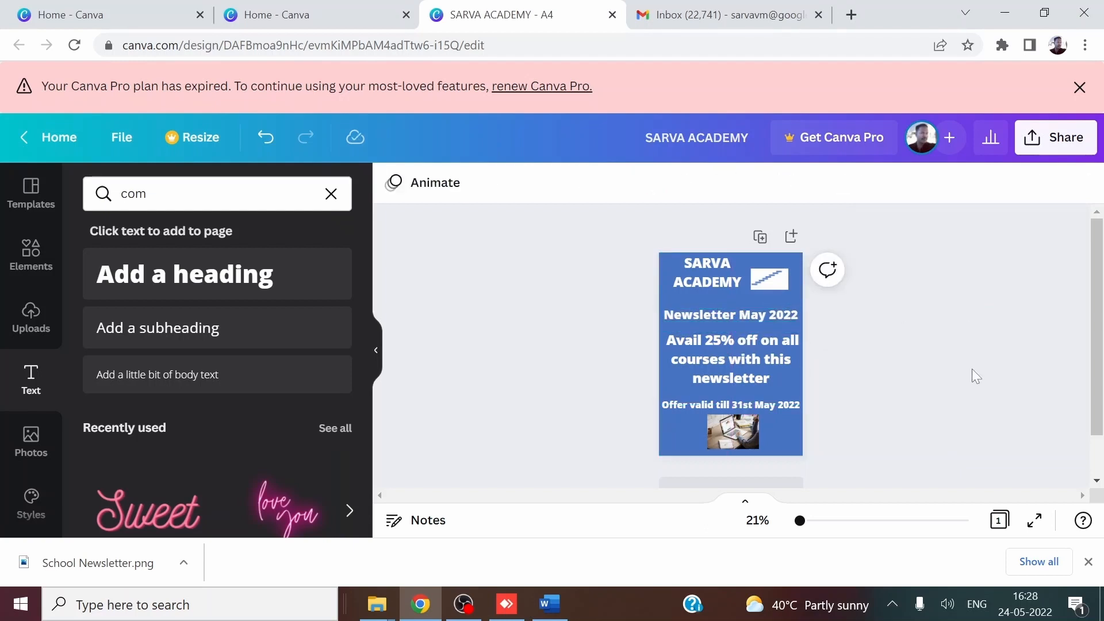
{"action": "left_click_drag", "start_coordinate": [752, 352], "coordinate": [737, 358]}
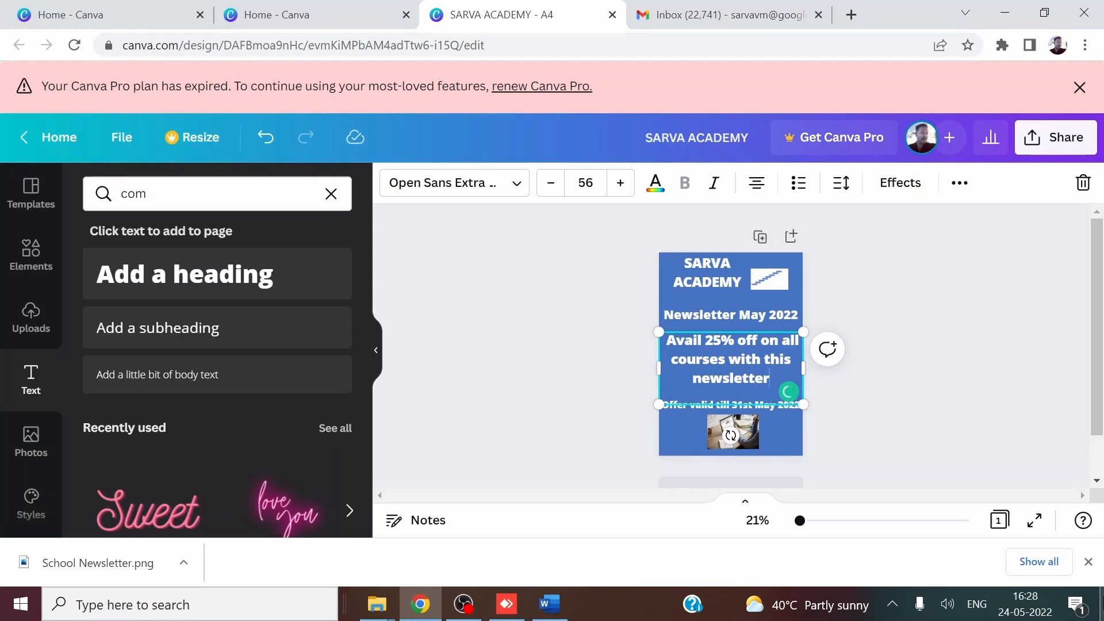
{"action": "left_click", "coordinate": [557, 340]}
Save the newsletter design and download it as a PNG file
{"action": "left_click", "coordinate": [115, 141]}
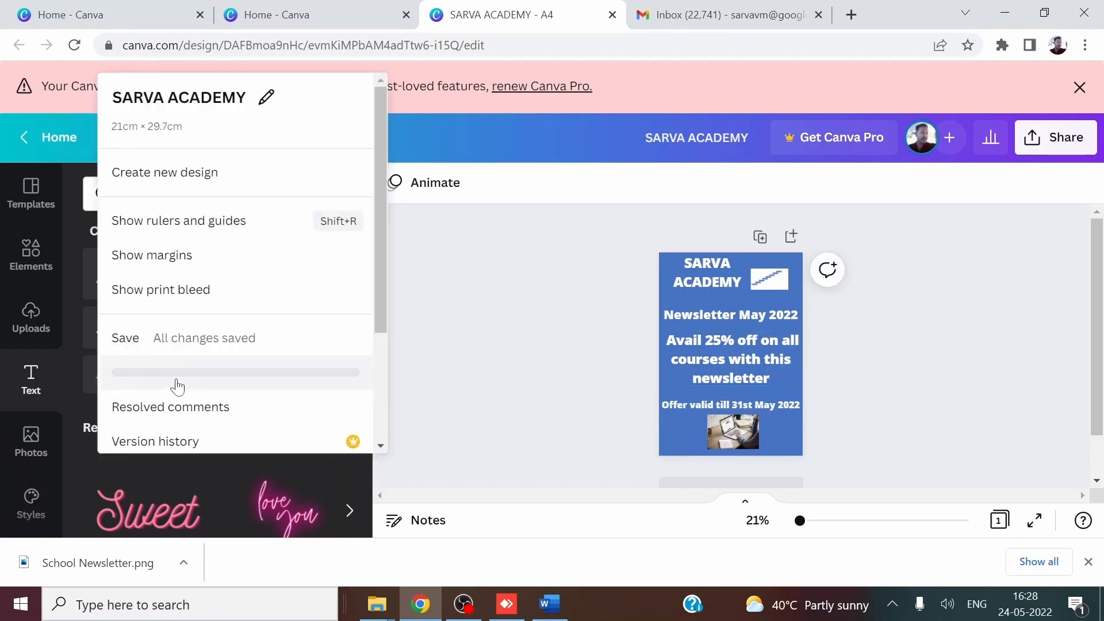
{"action": "left_click", "coordinate": [129, 342]}
{"action": "left_click", "coordinate": [119, 138]}
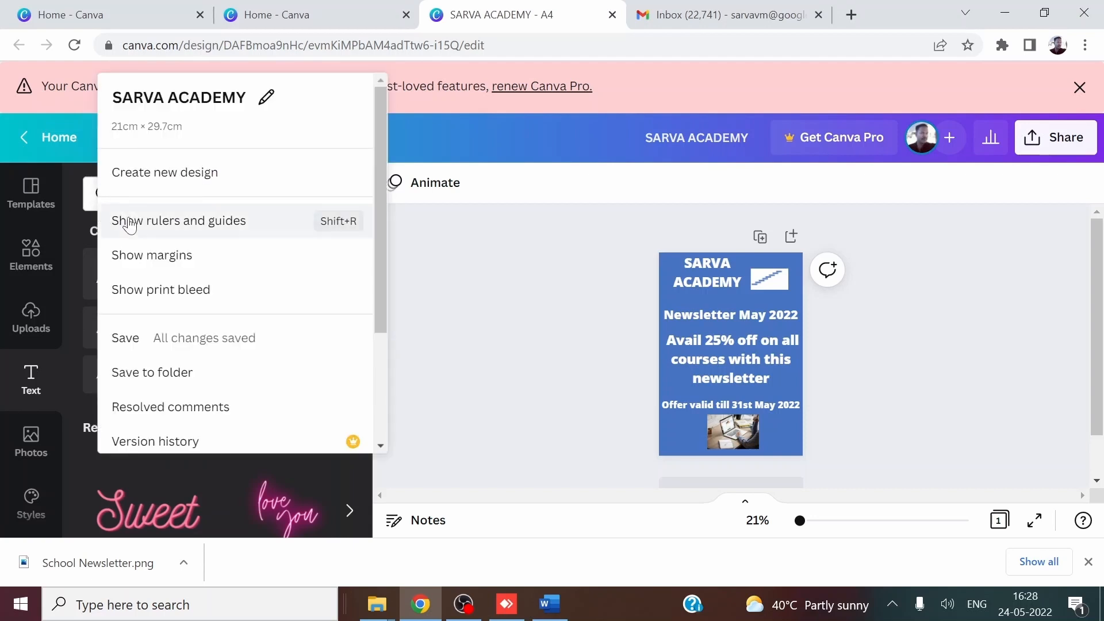
{"action": "scroll", "coordinate": [132, 221], "scroll_direction": "down", "scroll_amount": 3}
{"action": "left_click", "coordinate": [136, 357]}
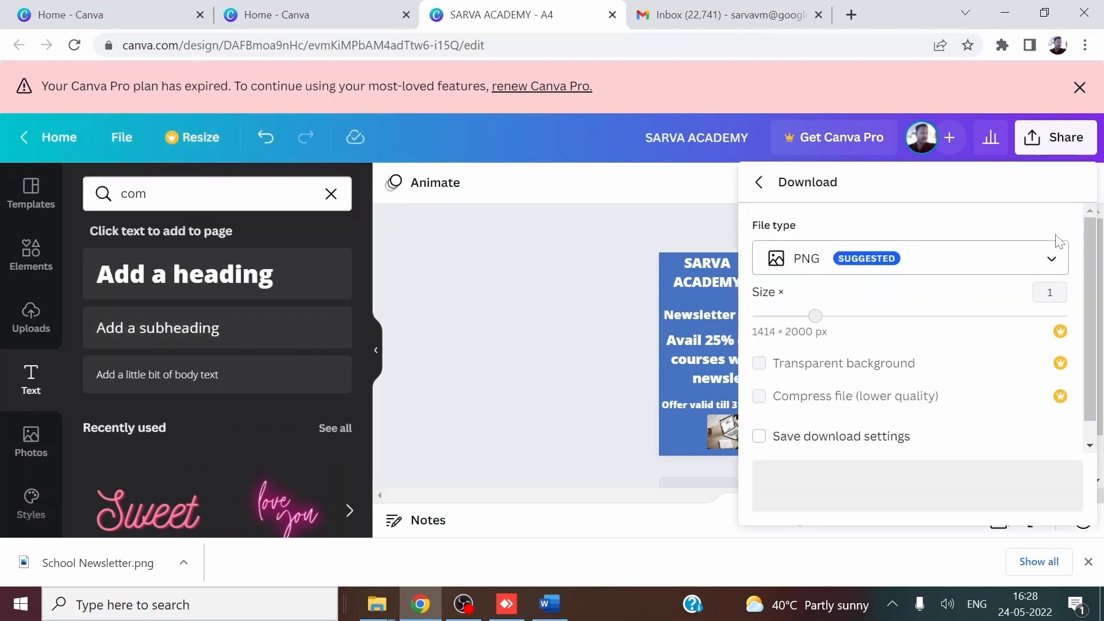
{"action": "left_click", "coordinate": [1052, 259]}
{"action": "left_click", "coordinate": [866, 253]}
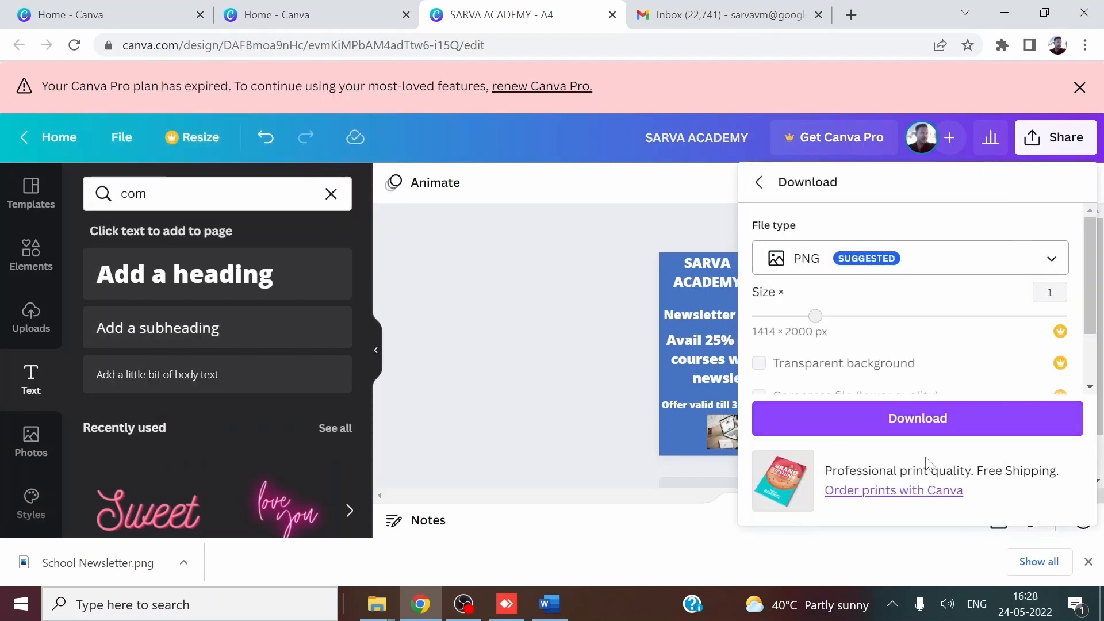
{"action": "left_click", "coordinate": [911, 418]}
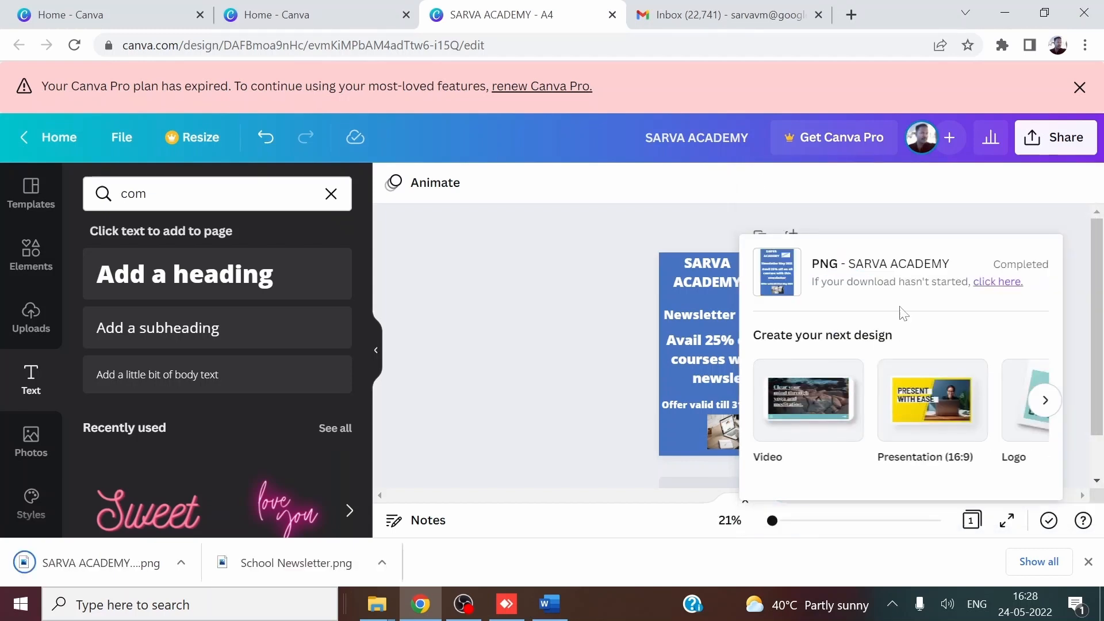
Open the downloaded SARVA ACADEMY PNG to examine the finished newsletter, and close the image viewer
{"action": "left_click", "coordinate": [92, 563]}
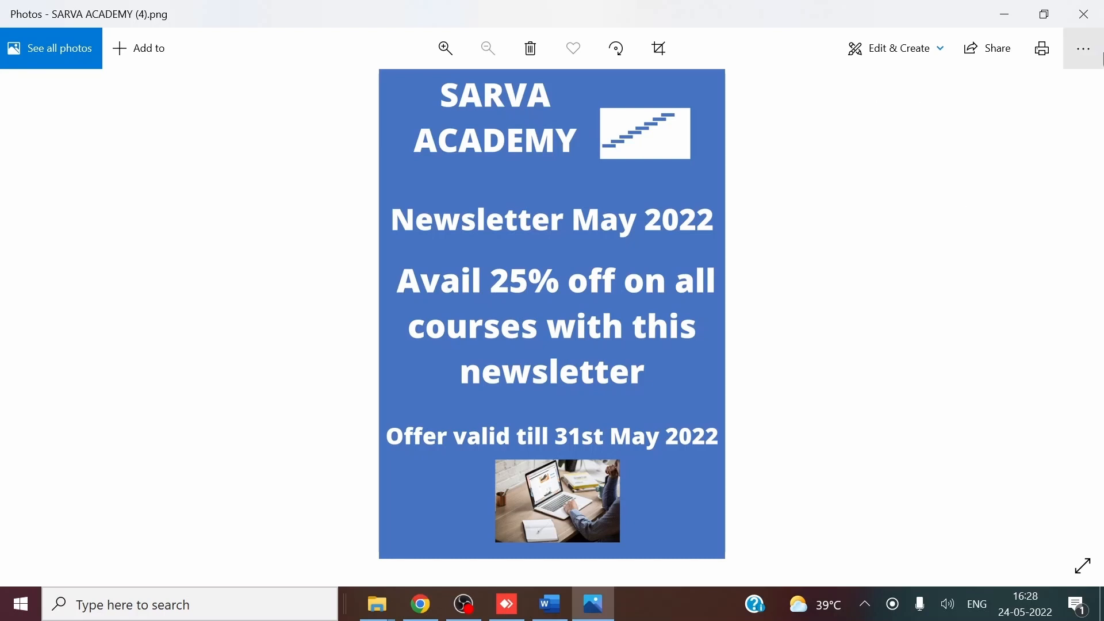
{"action": "left_click", "coordinate": [1084, 16]}
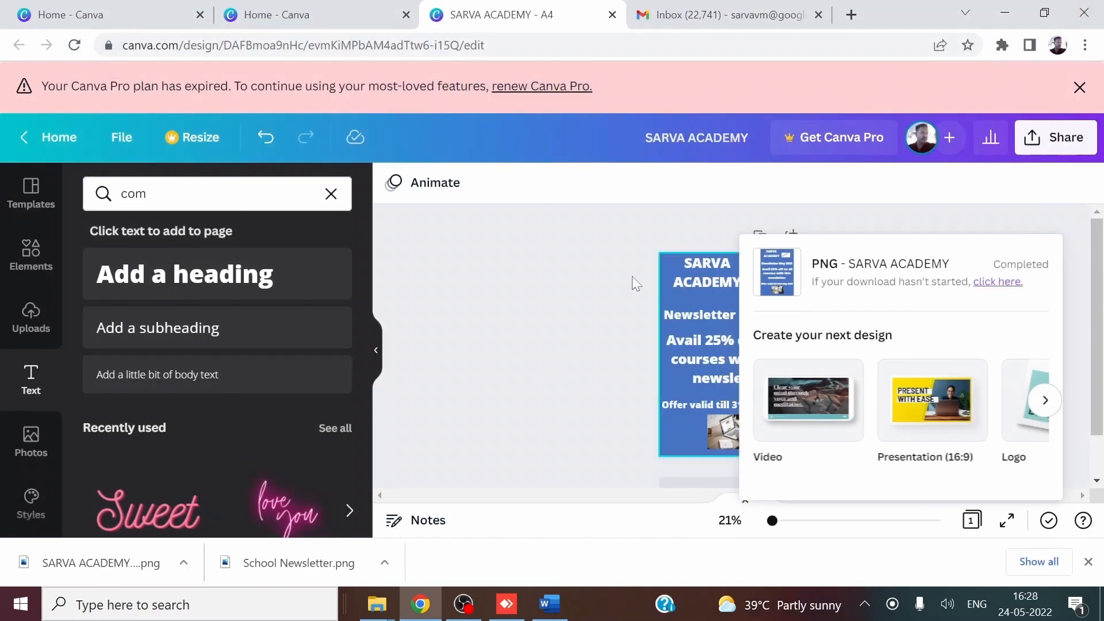